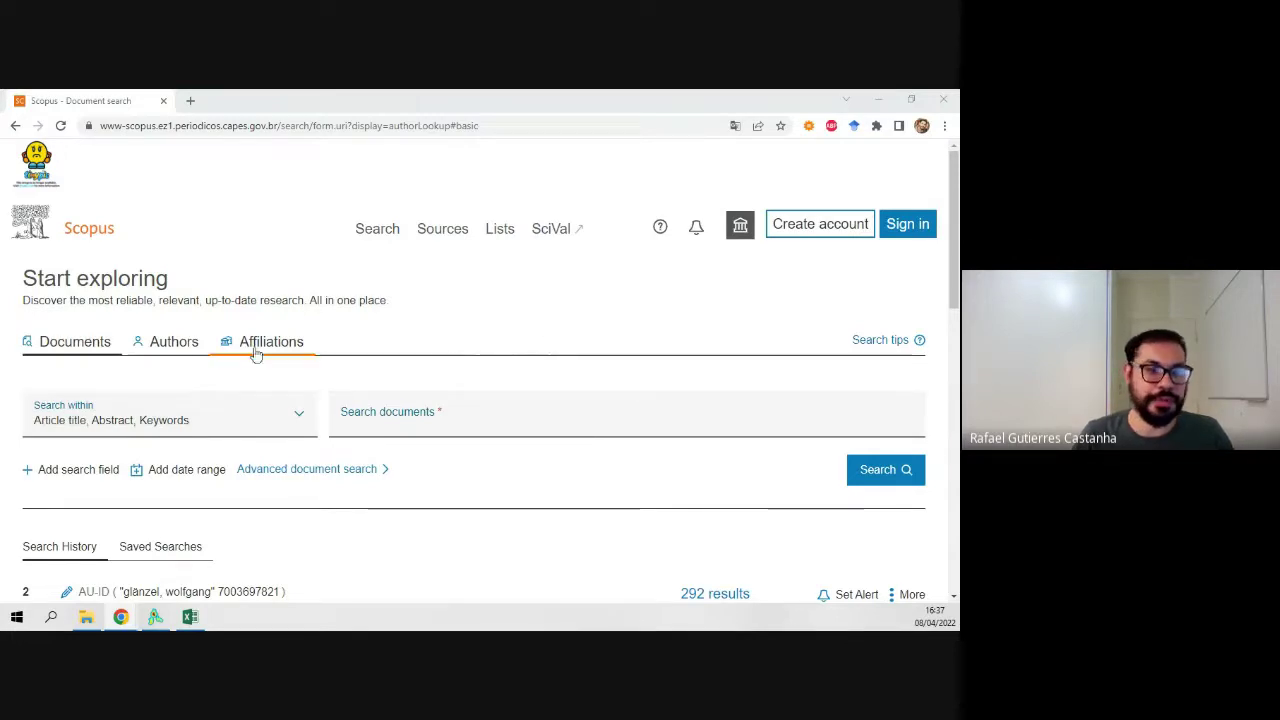
Run an author search in Scopus using the researcher's last name and first name.
click(162, 345)
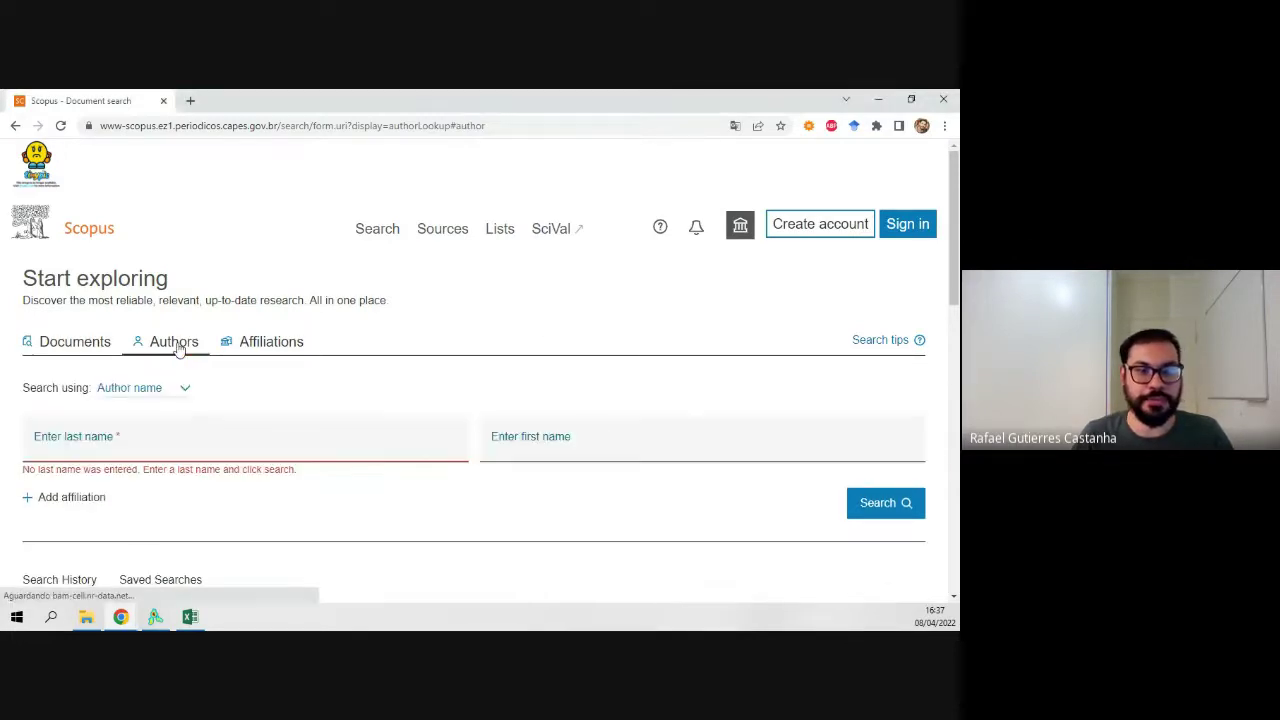
click(232, 444)
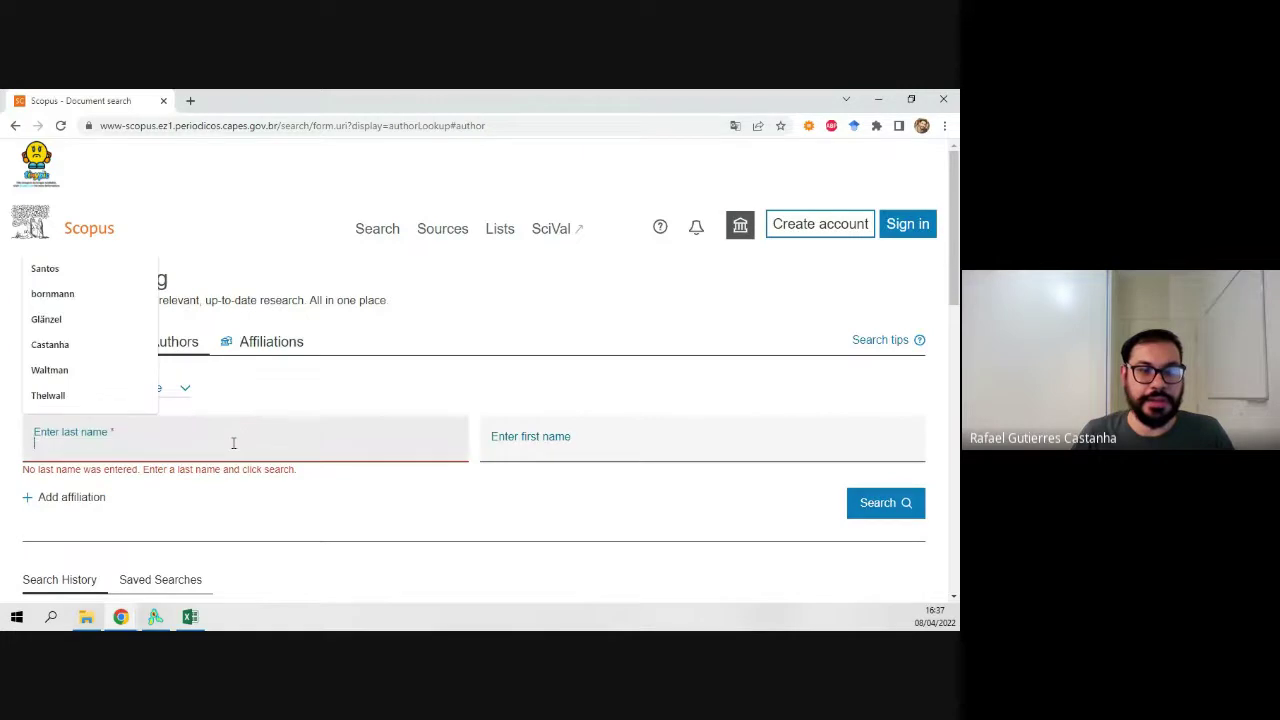
click(110, 320)
click(660, 450)
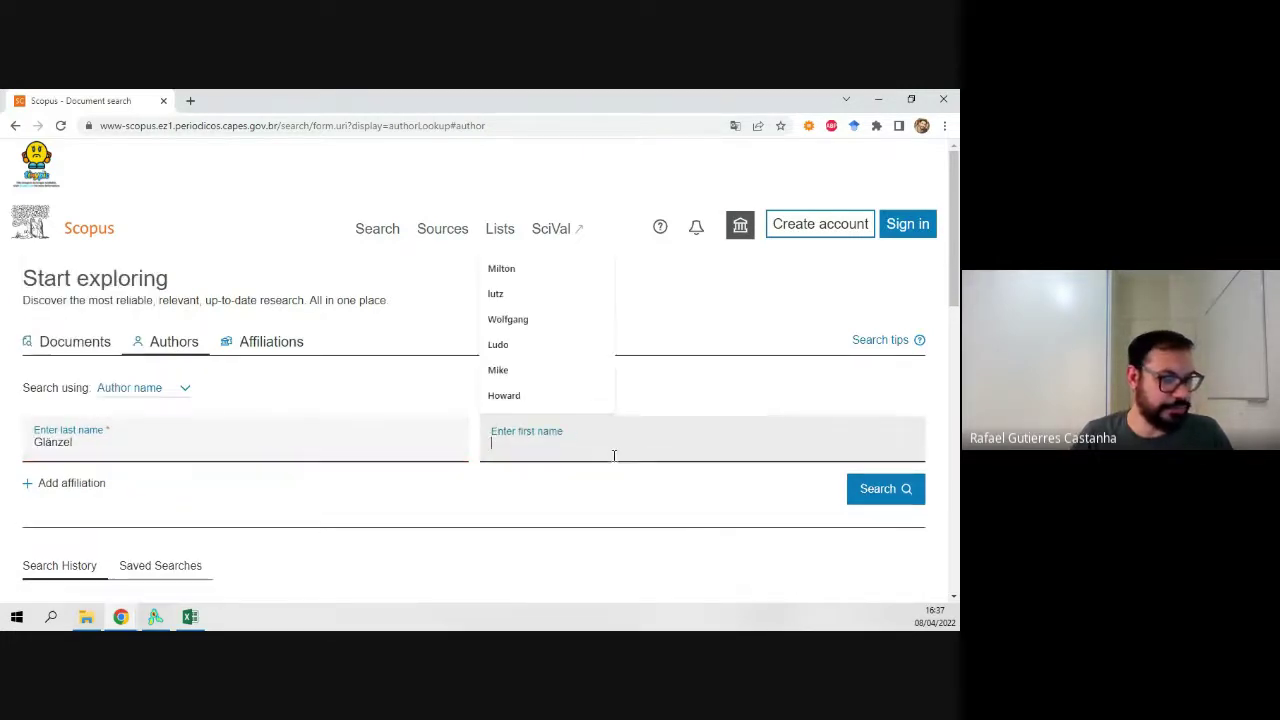
click(558, 320)
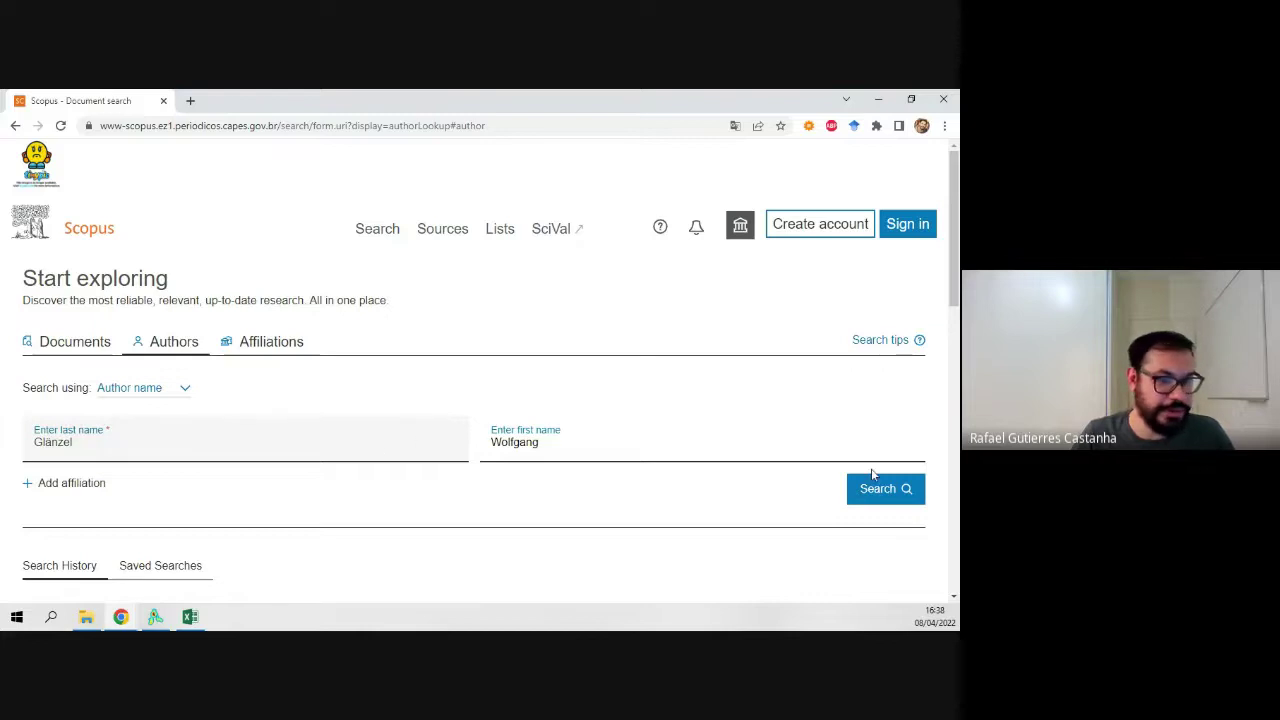
click(878, 495)
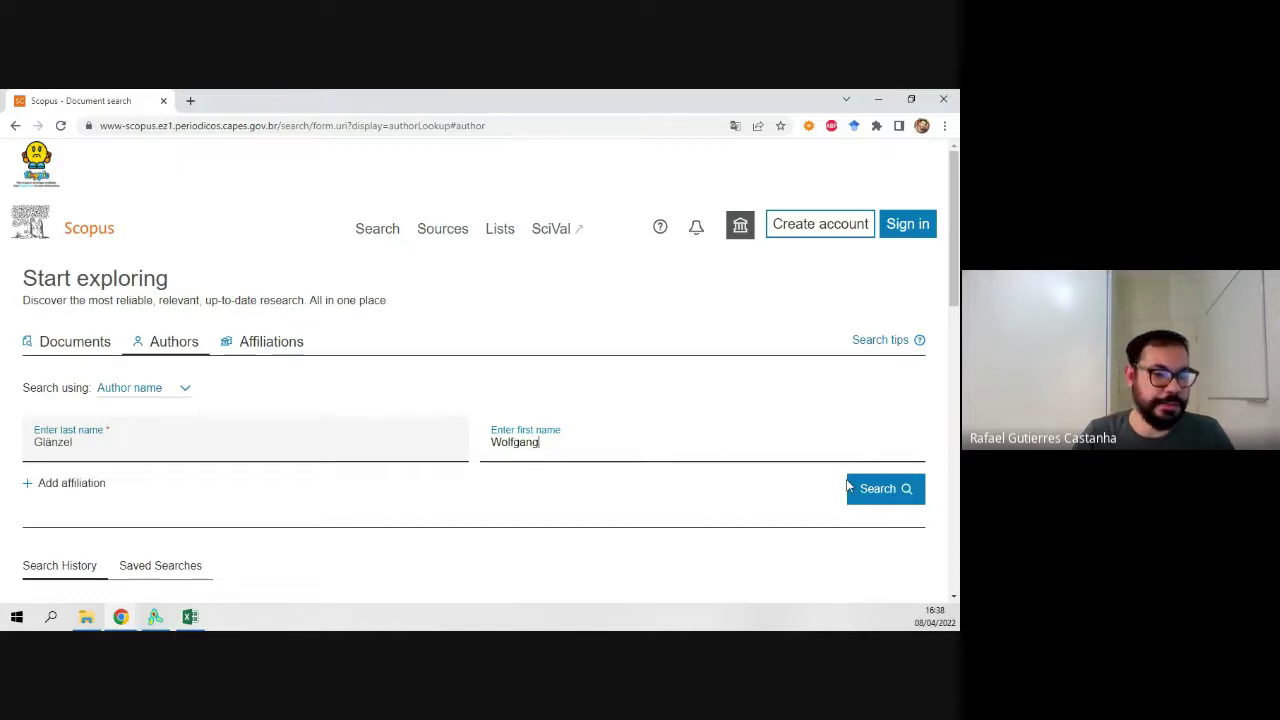
click(875, 493)
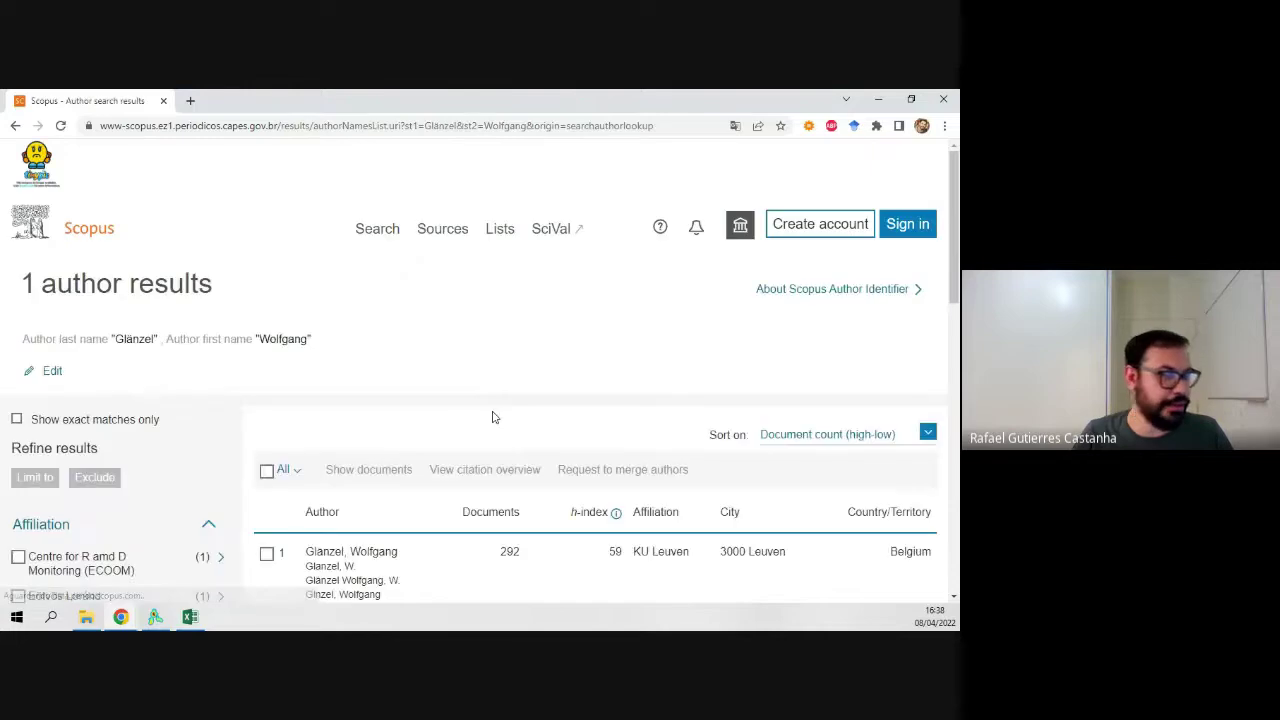
Open the document list of the author found and select all of the author's documents.
scroll(491, 417, down, 1)
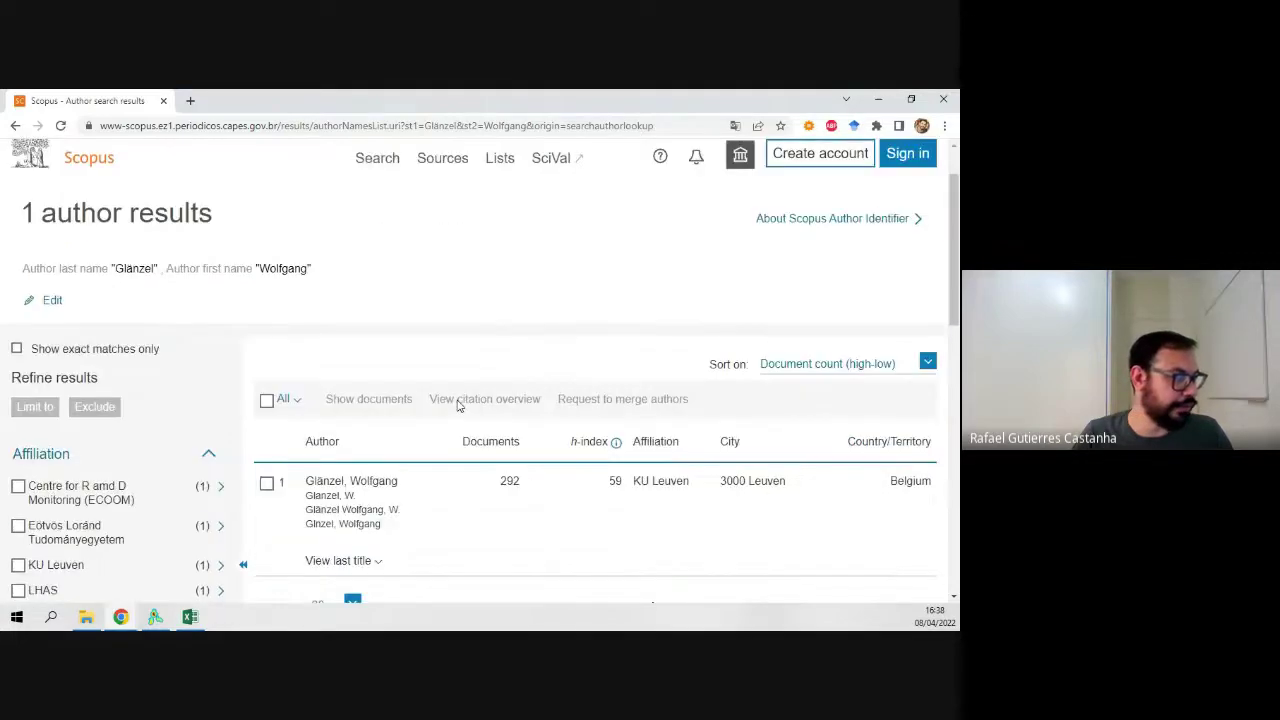
click(510, 484)
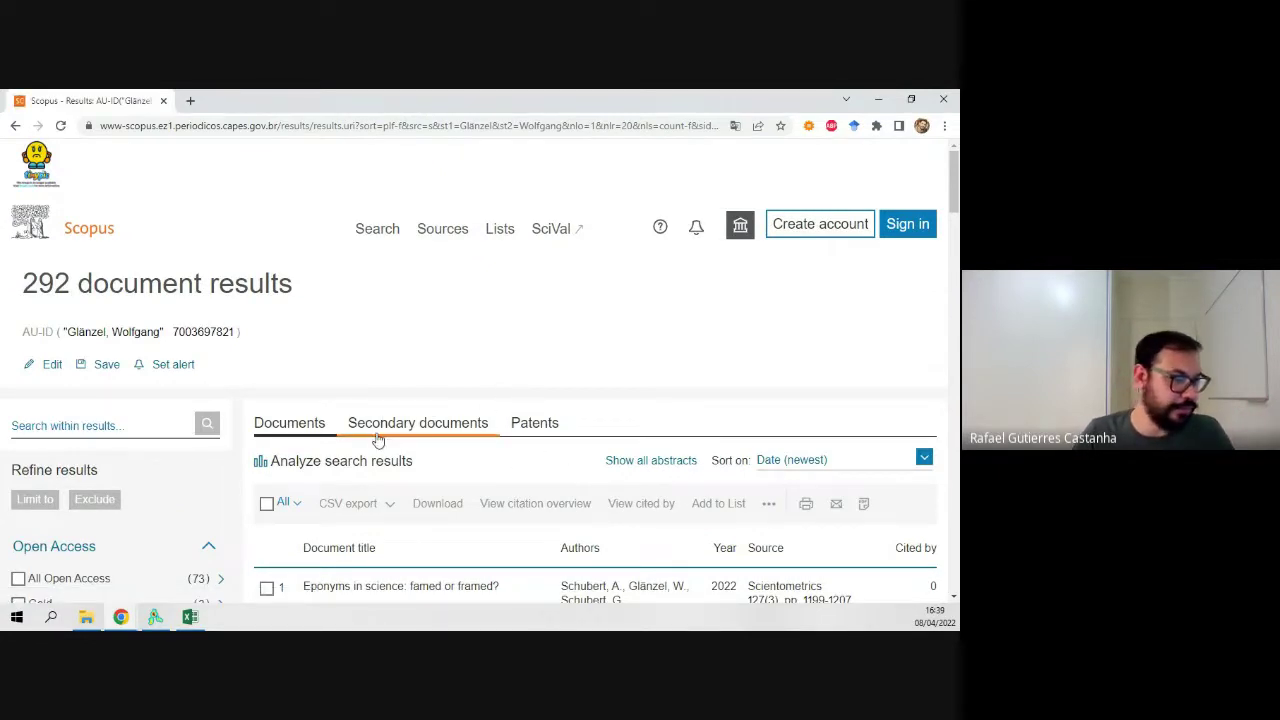
scroll(345, 545, down, 1)
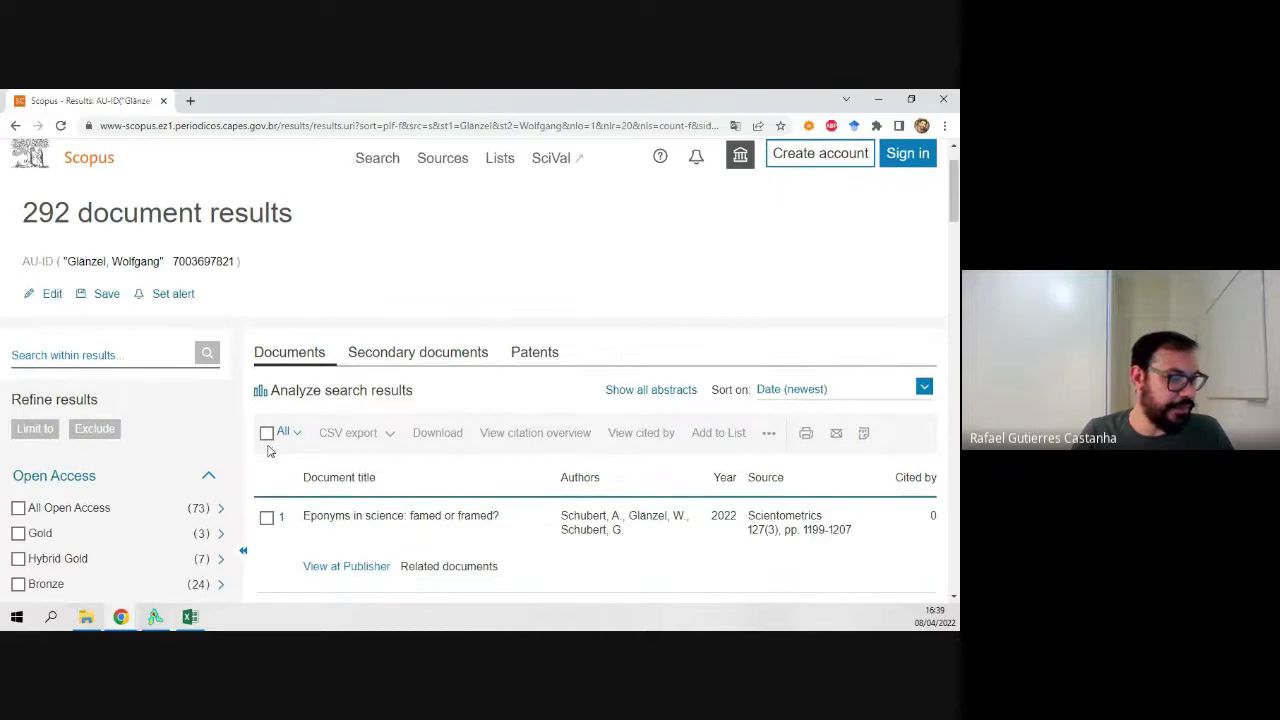
scroll(272, 444, down, 1)
scroll(272, 444, up, 1)
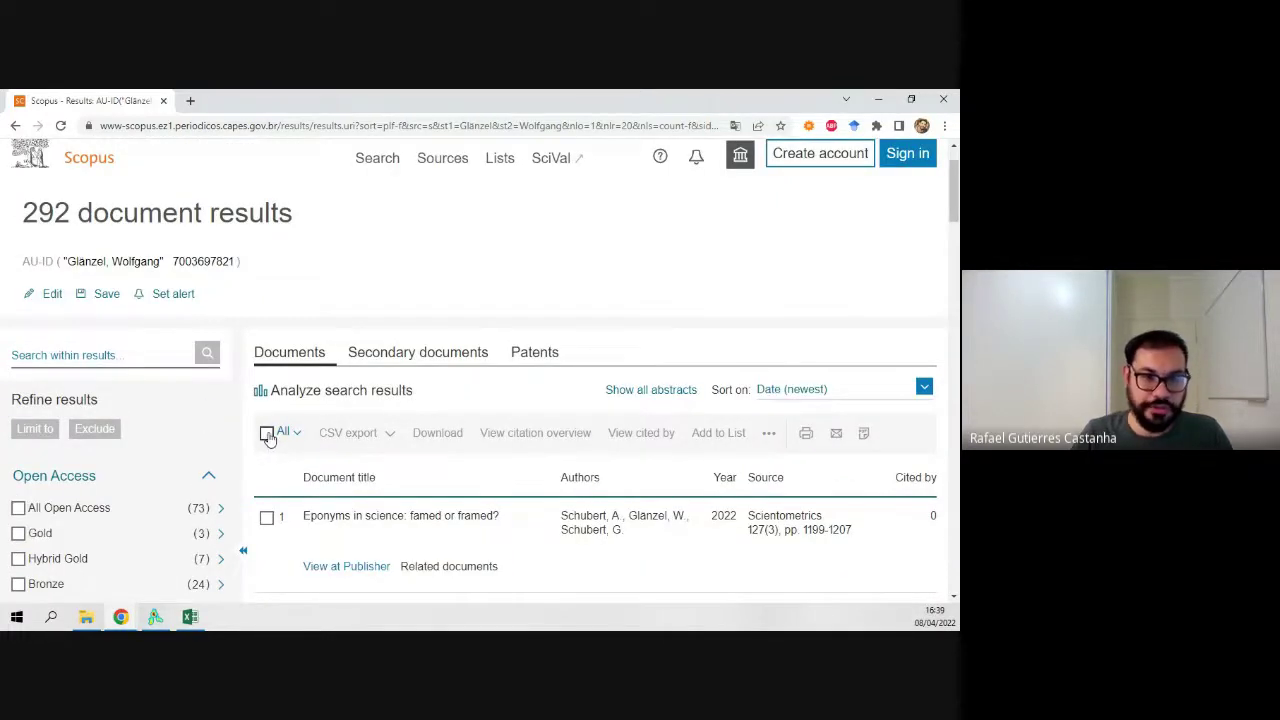
click(267, 434)
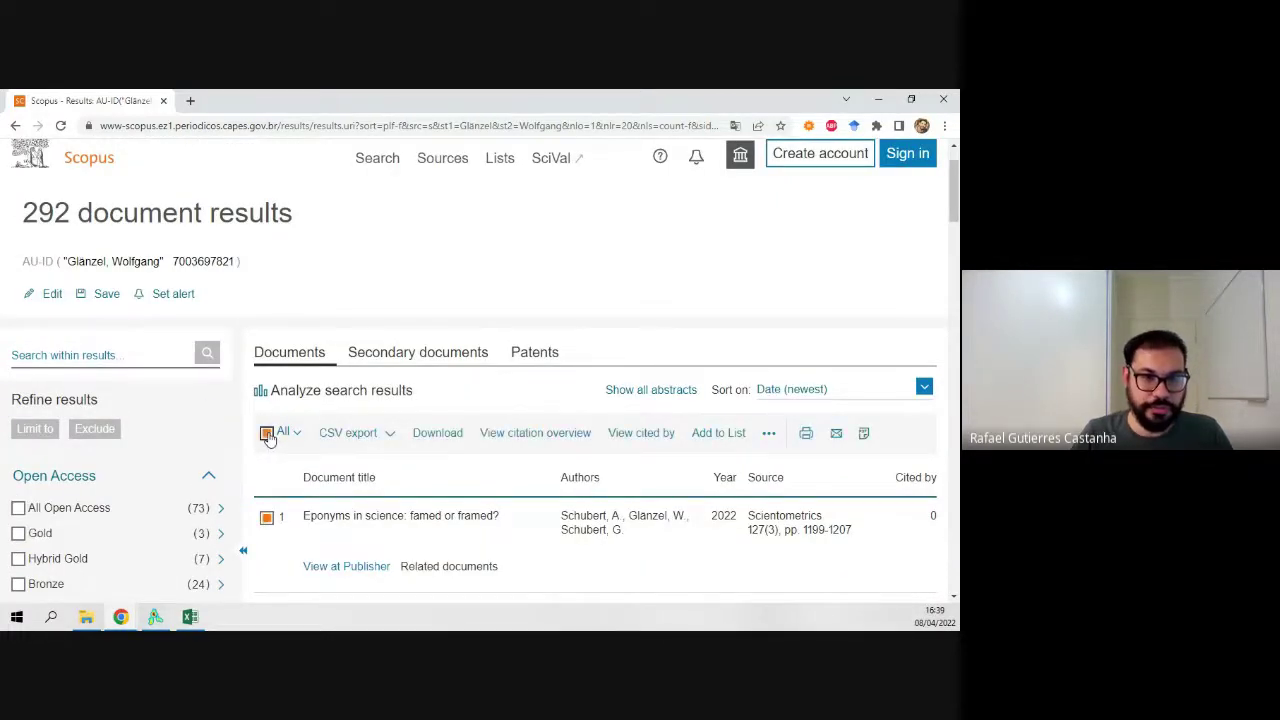
Export the selected documents as CSV with the citation information and the references included.
click(372, 443)
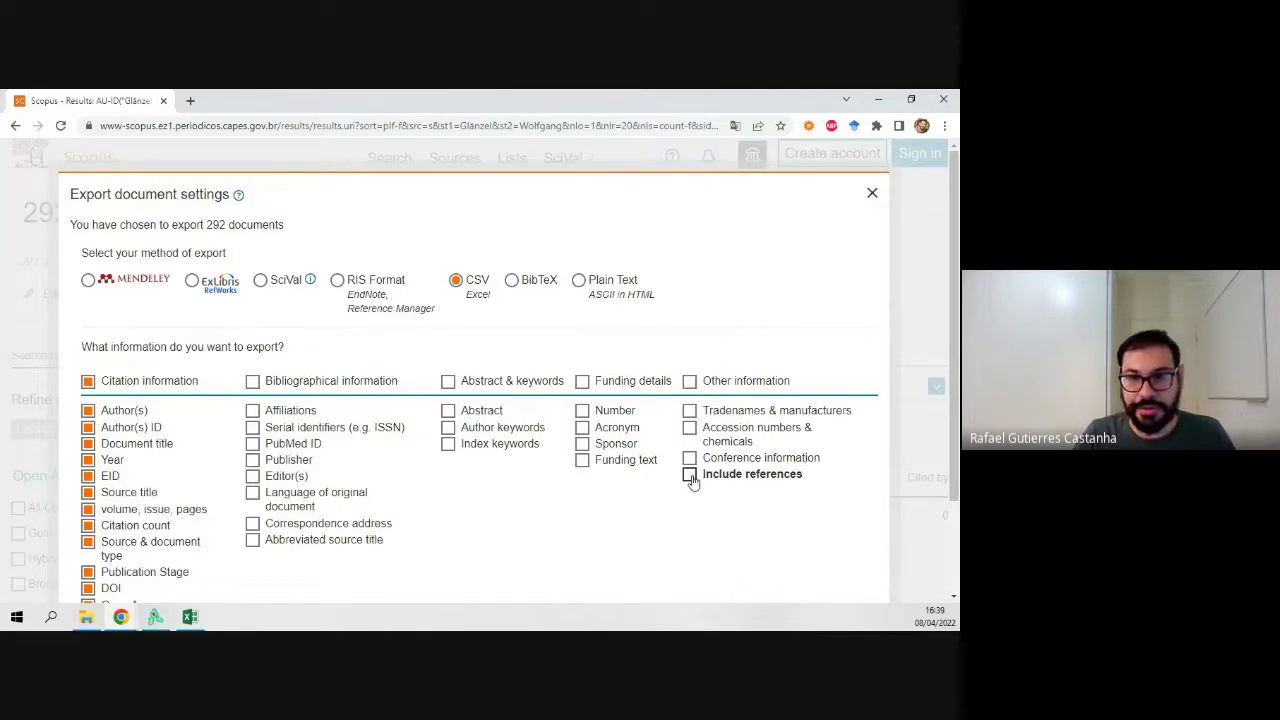
click(691, 478)
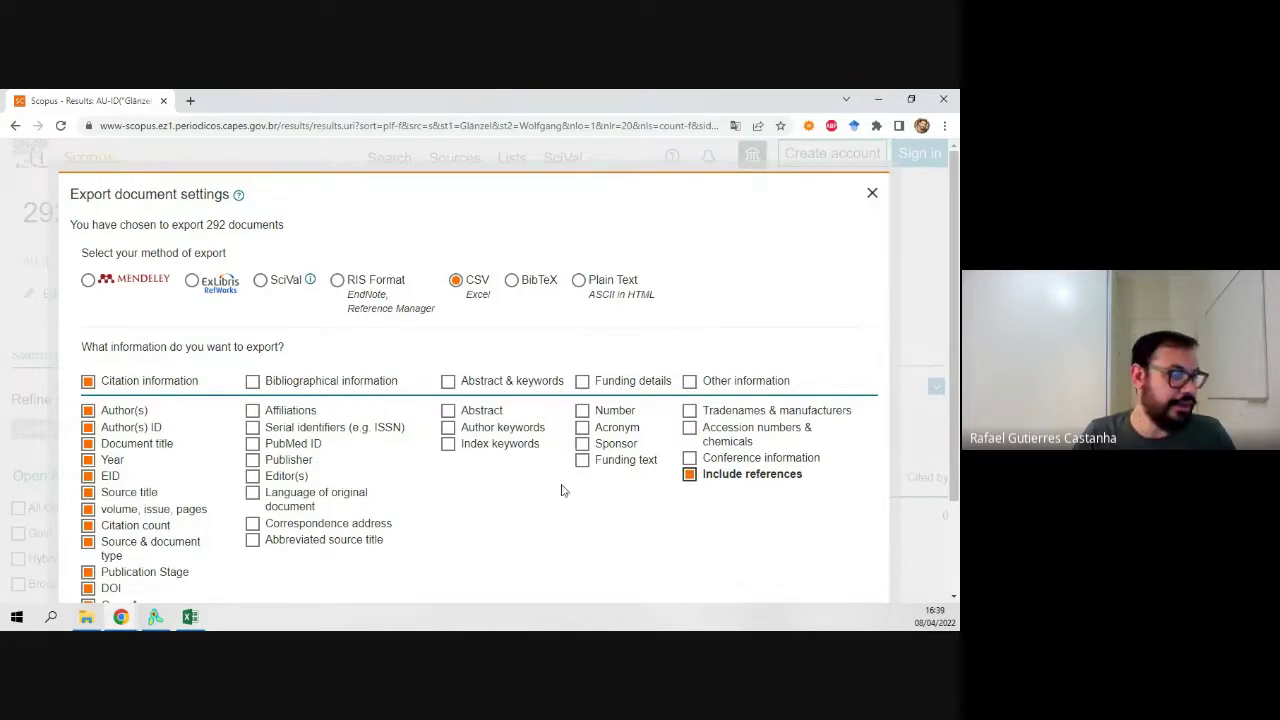
scroll(534, 498, down, 1)
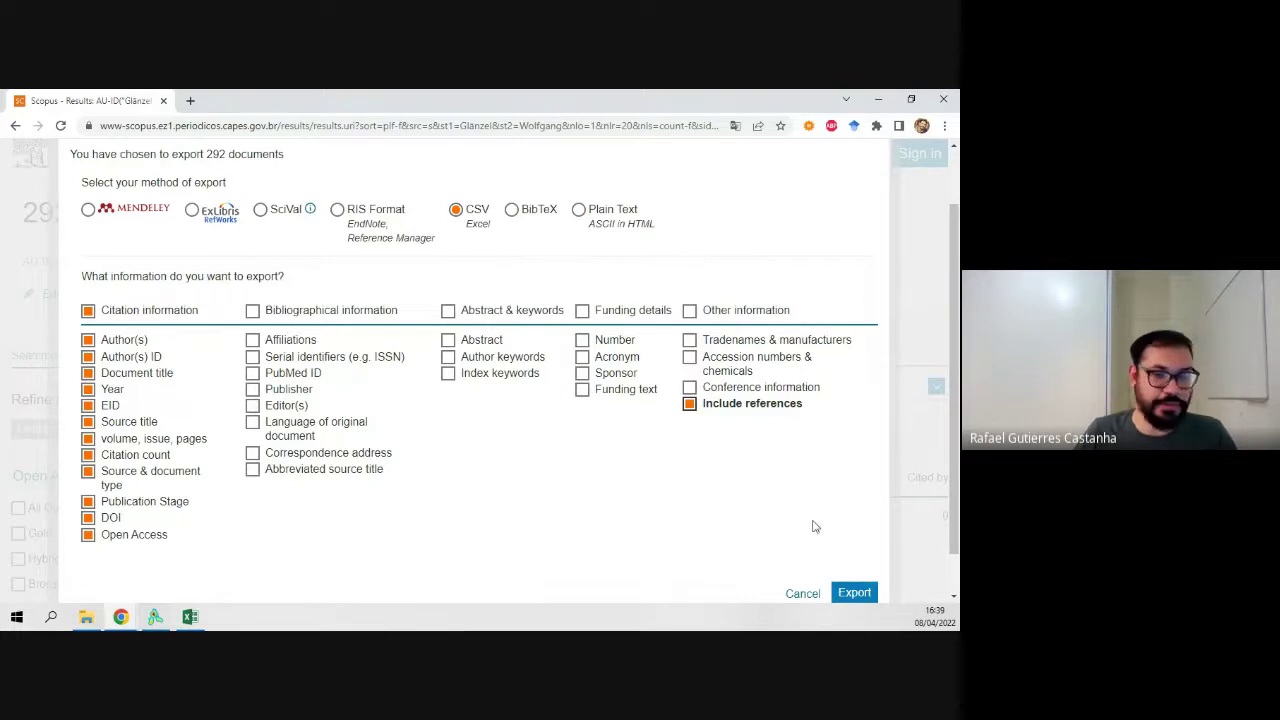
click(852, 592)
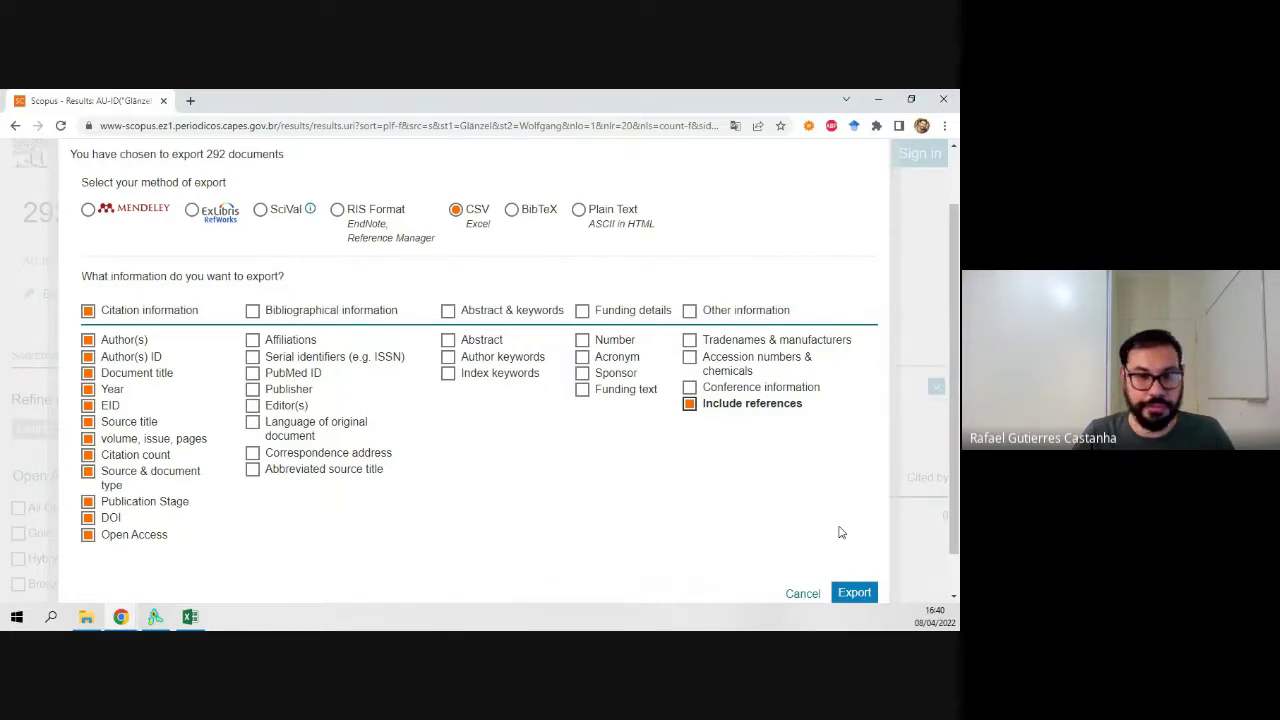
click(854, 594)
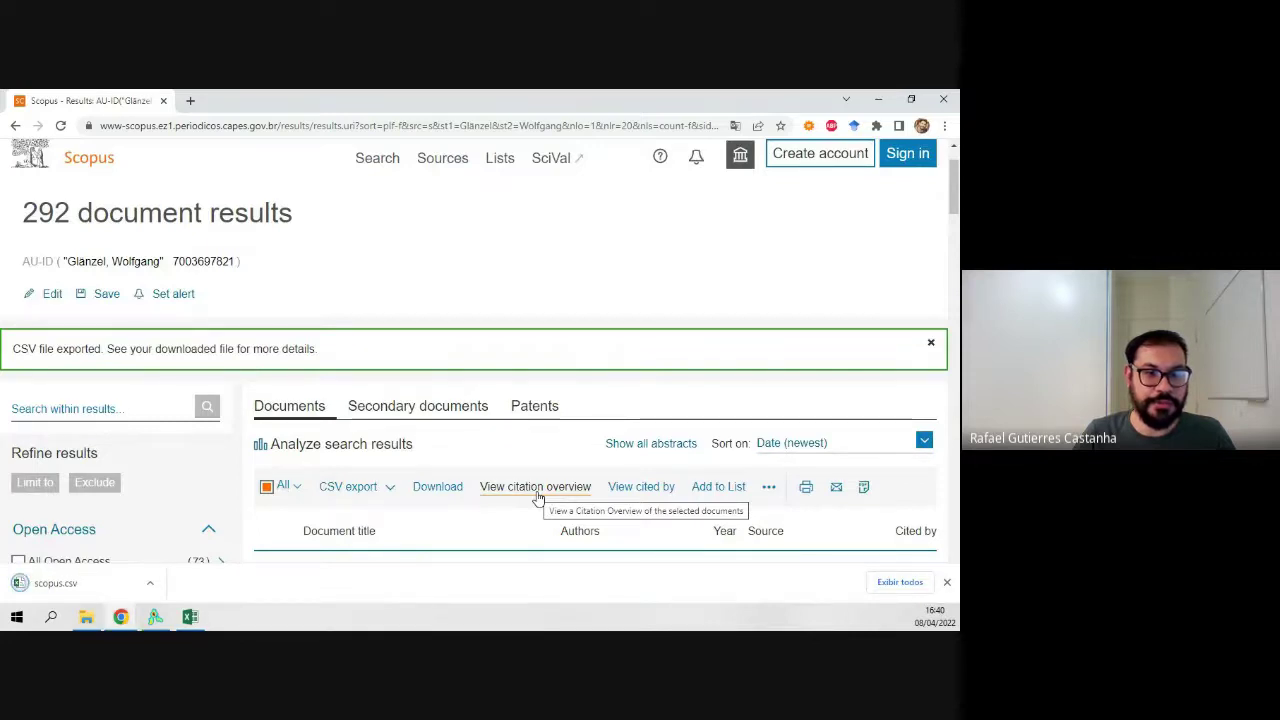
Switch to VOSviewer and start a map based on bibliographic data, read from bibliographic database files.
mouse_move(158, 617)
click(155, 582)
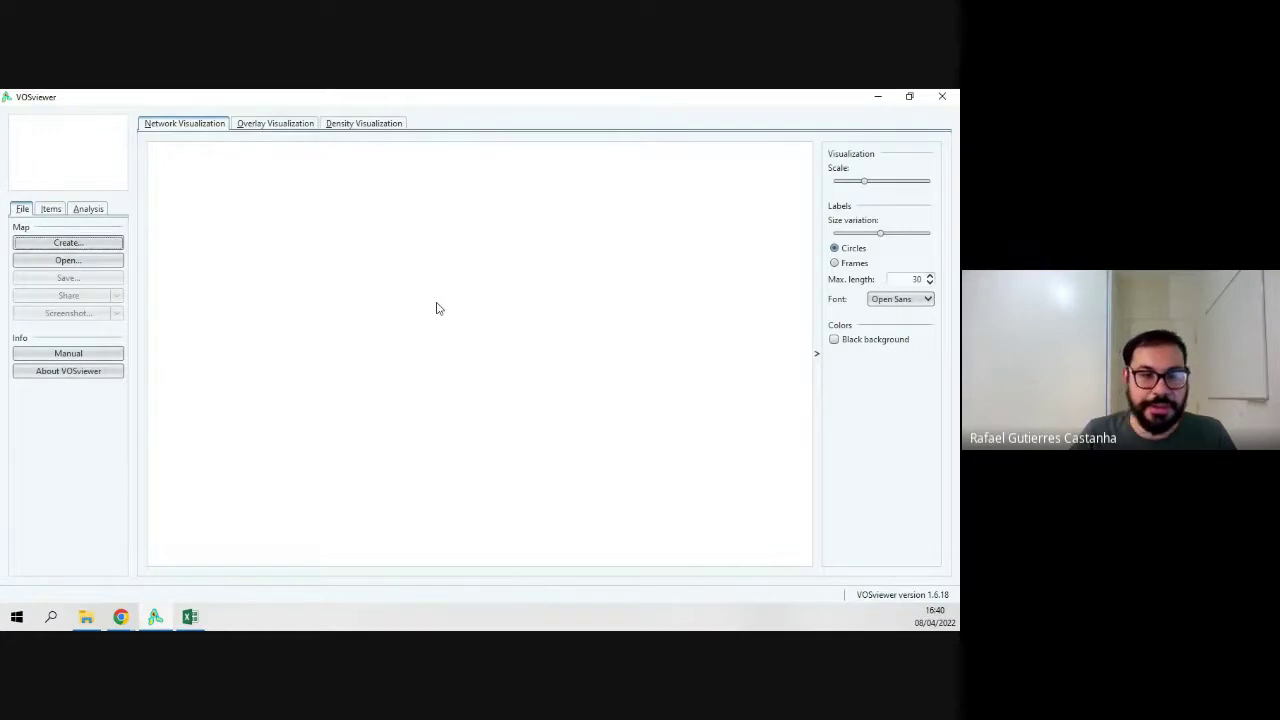
click(90, 245)
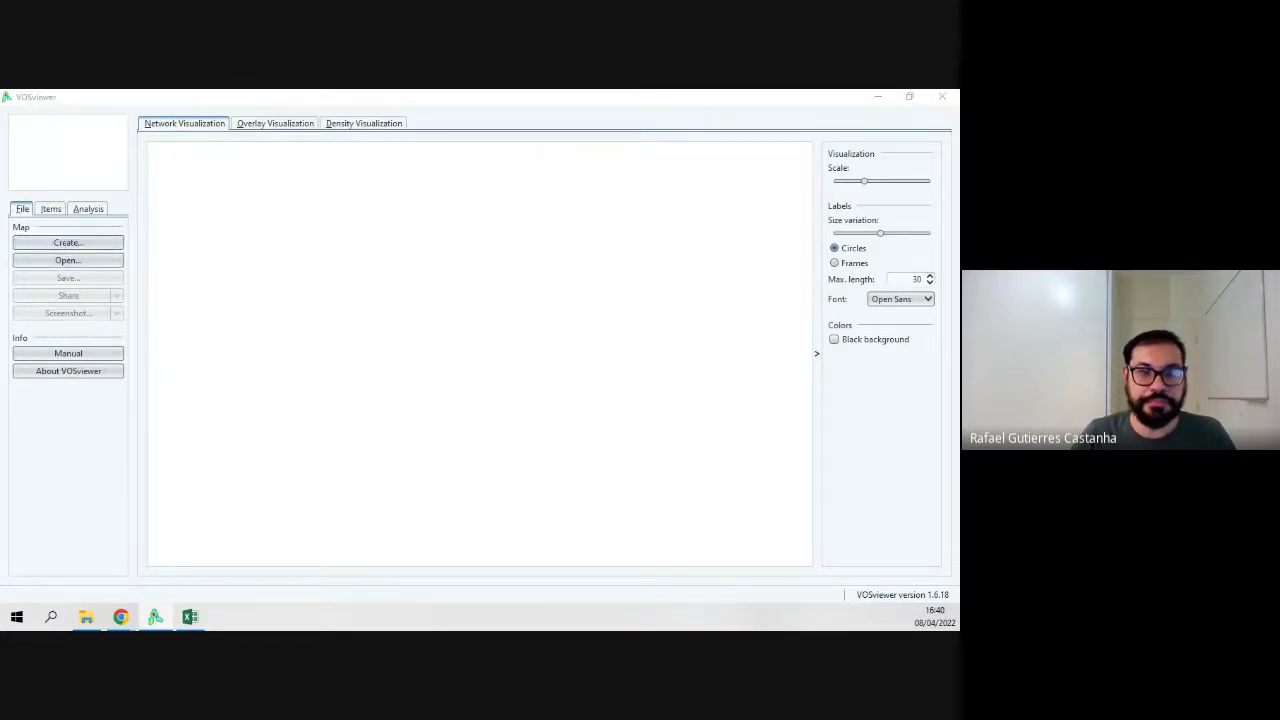
drag(616, 262, 574, 180)
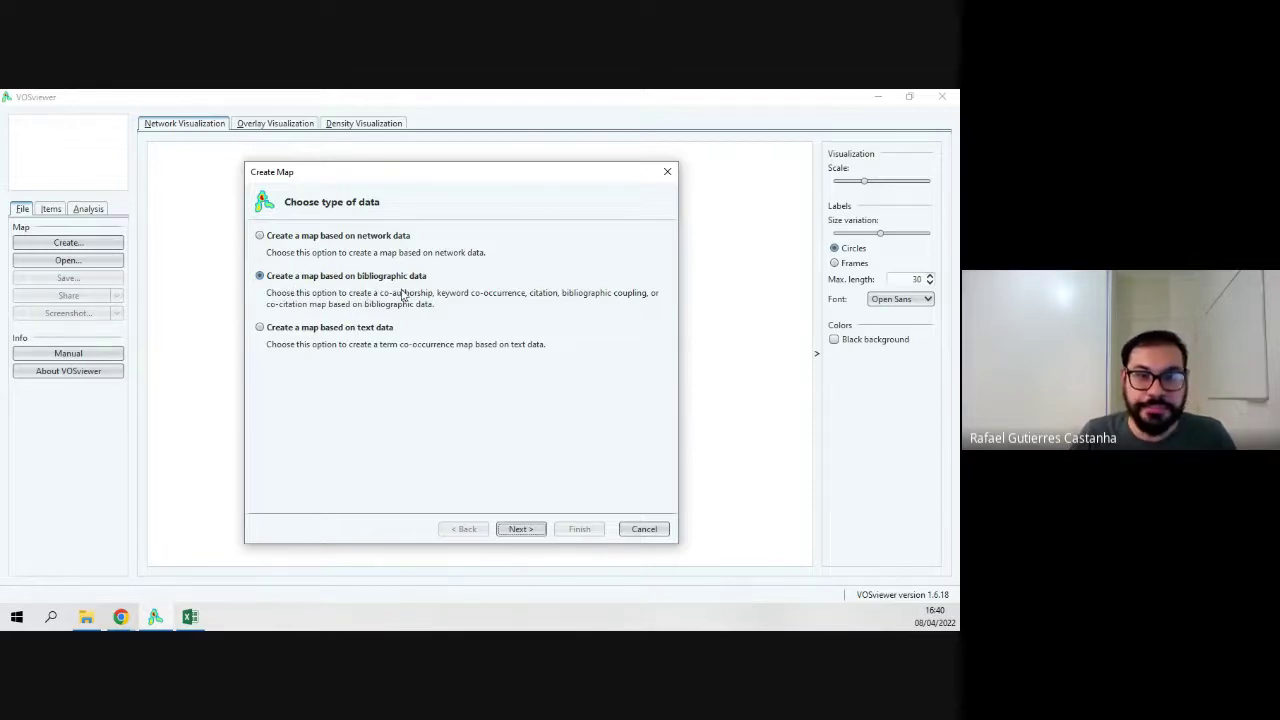
click(530, 528)
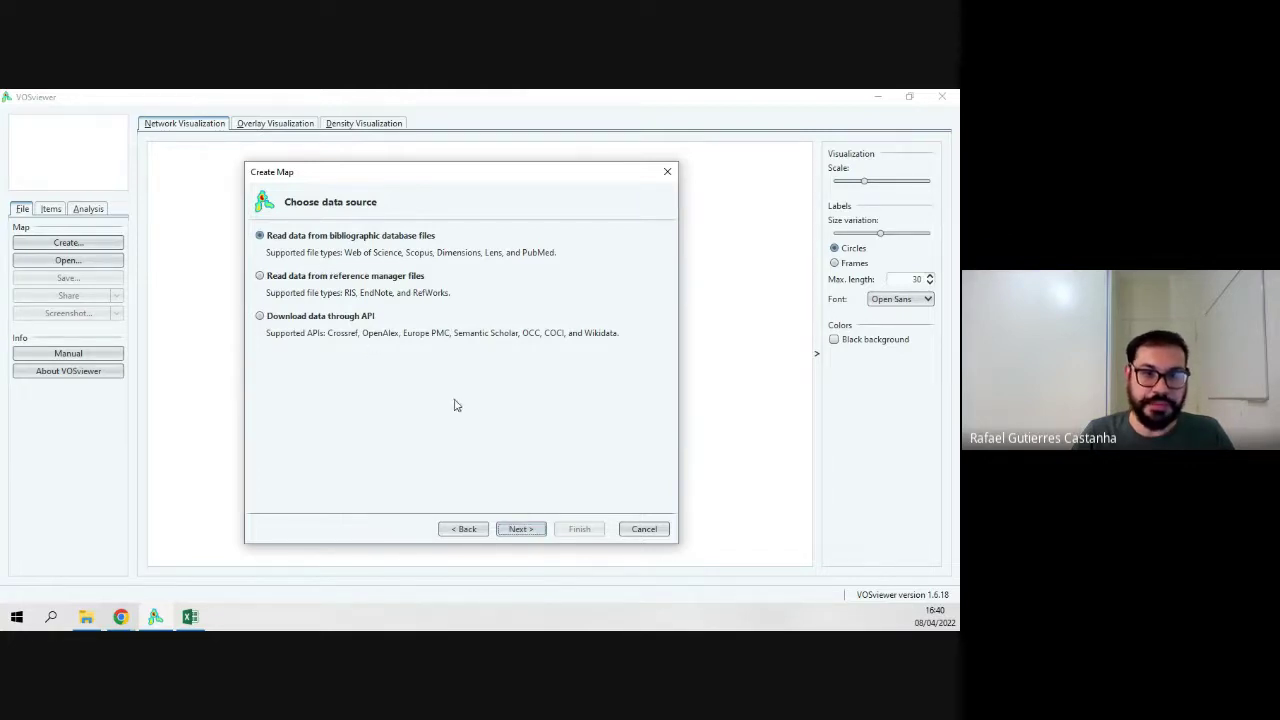
click(533, 533)
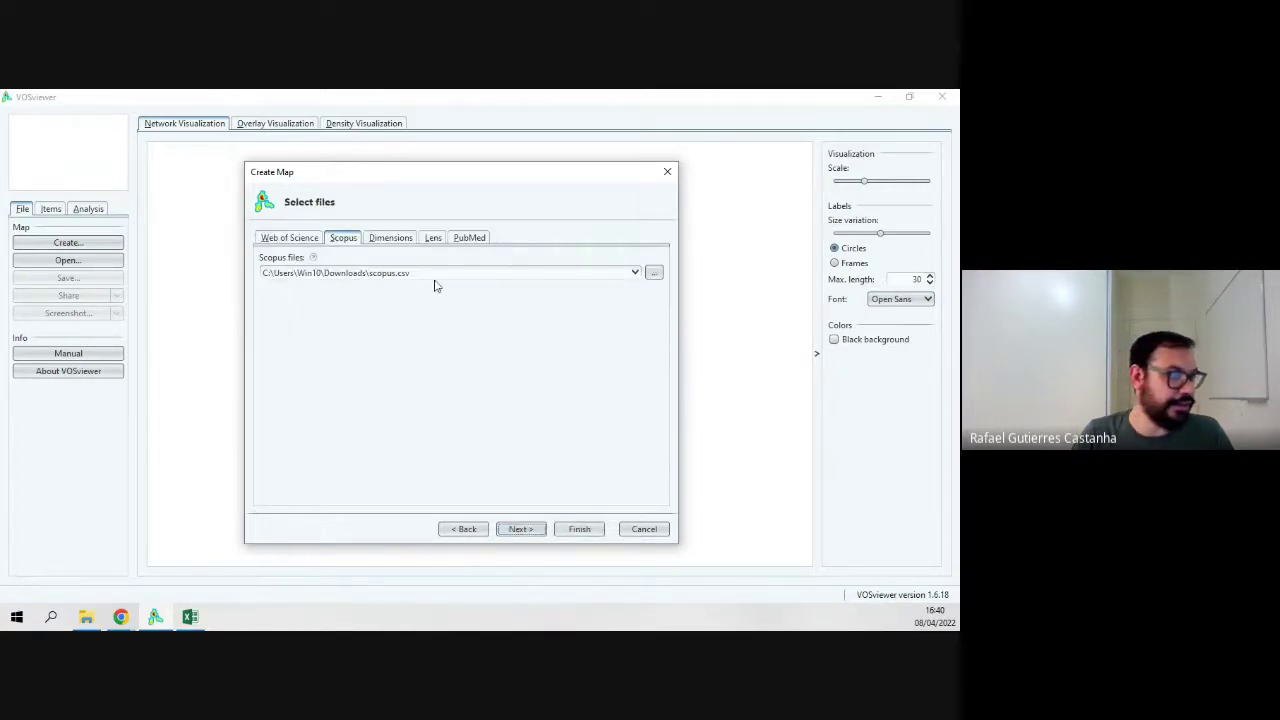
Load scopus.csv from the Downloads folder as the Scopus data file and proceed to the analysis settings.
click(655, 273)
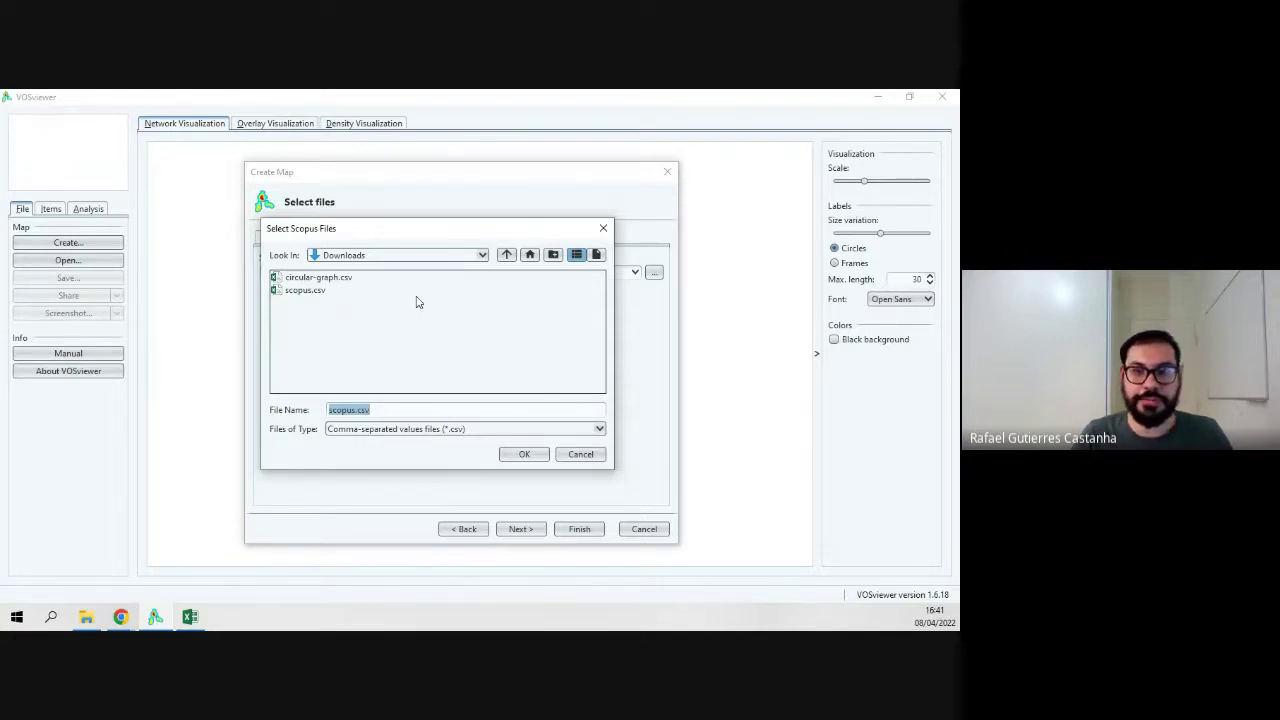
click(291, 292)
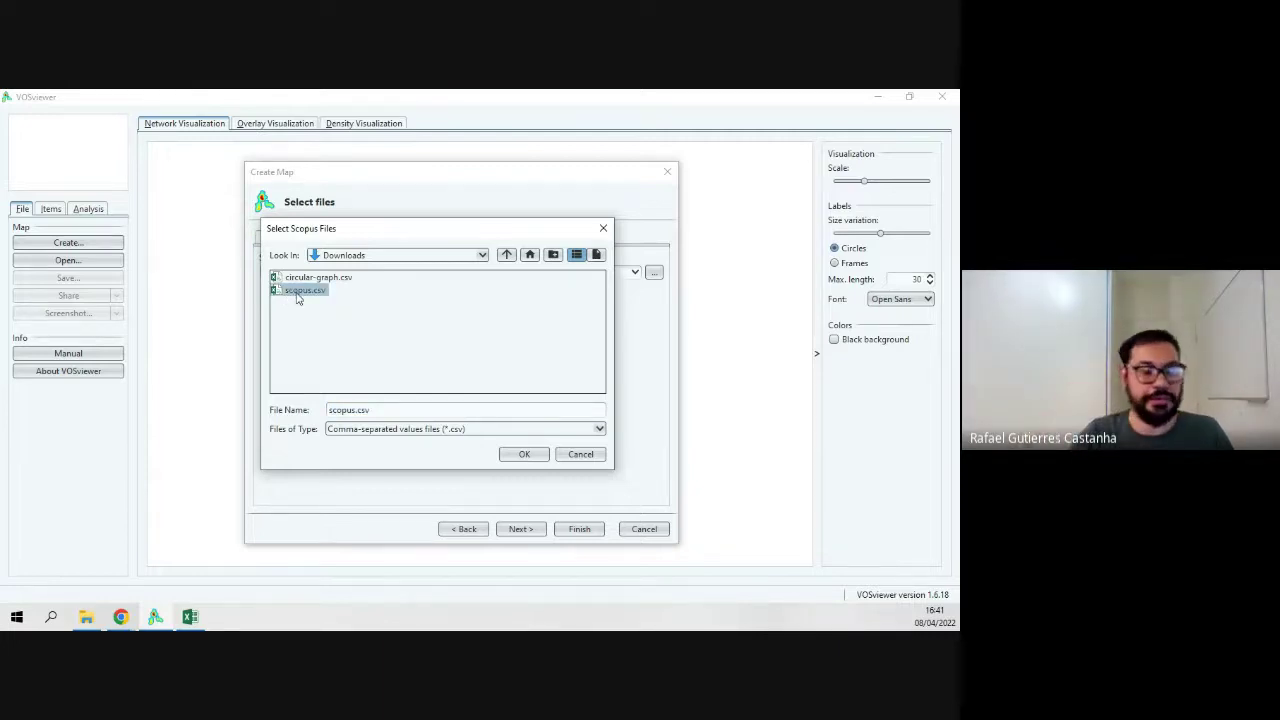
click(524, 454)
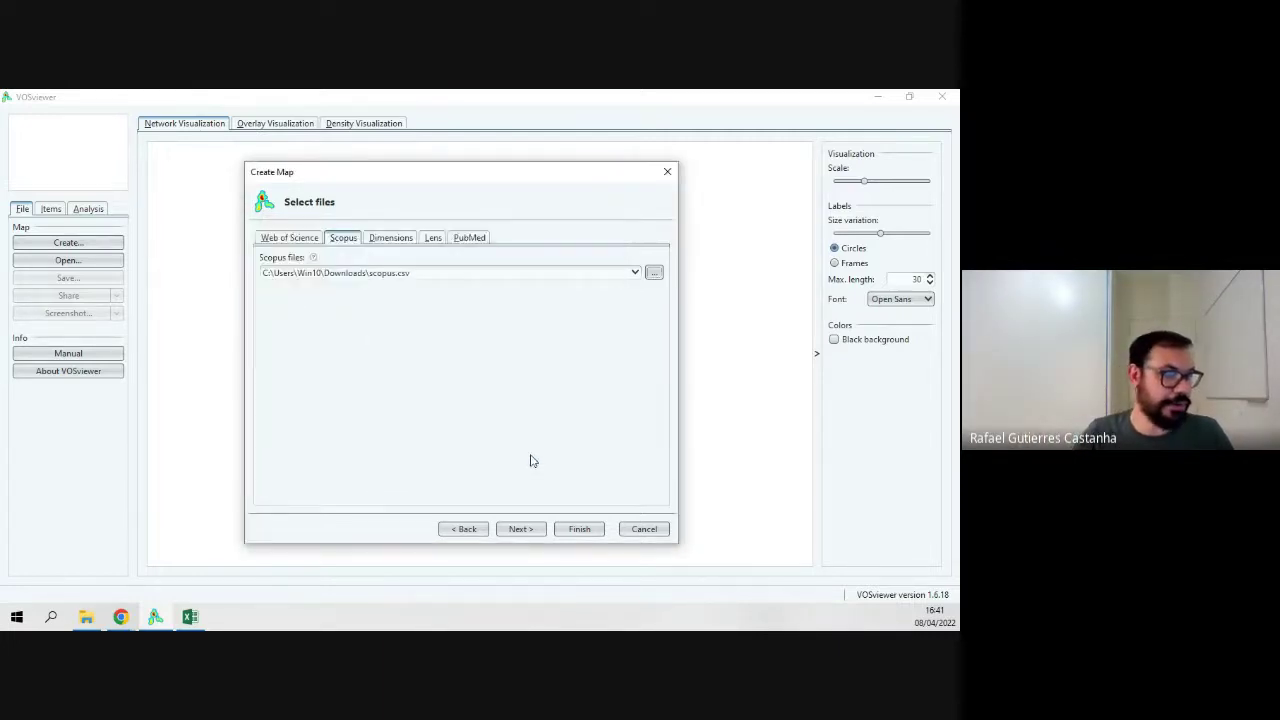
click(520, 529)
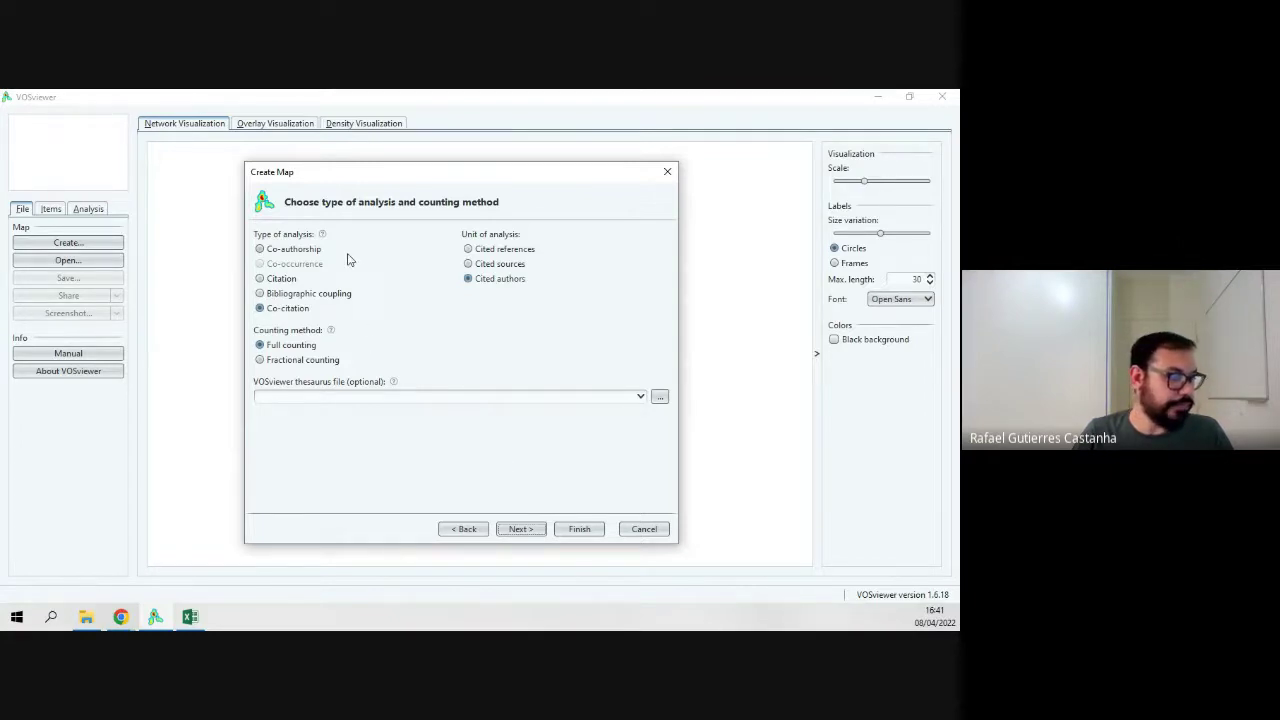
Choose co-citation analysis with cited authors as the unit and full counting, and proceed to the threshold.
click(285, 294)
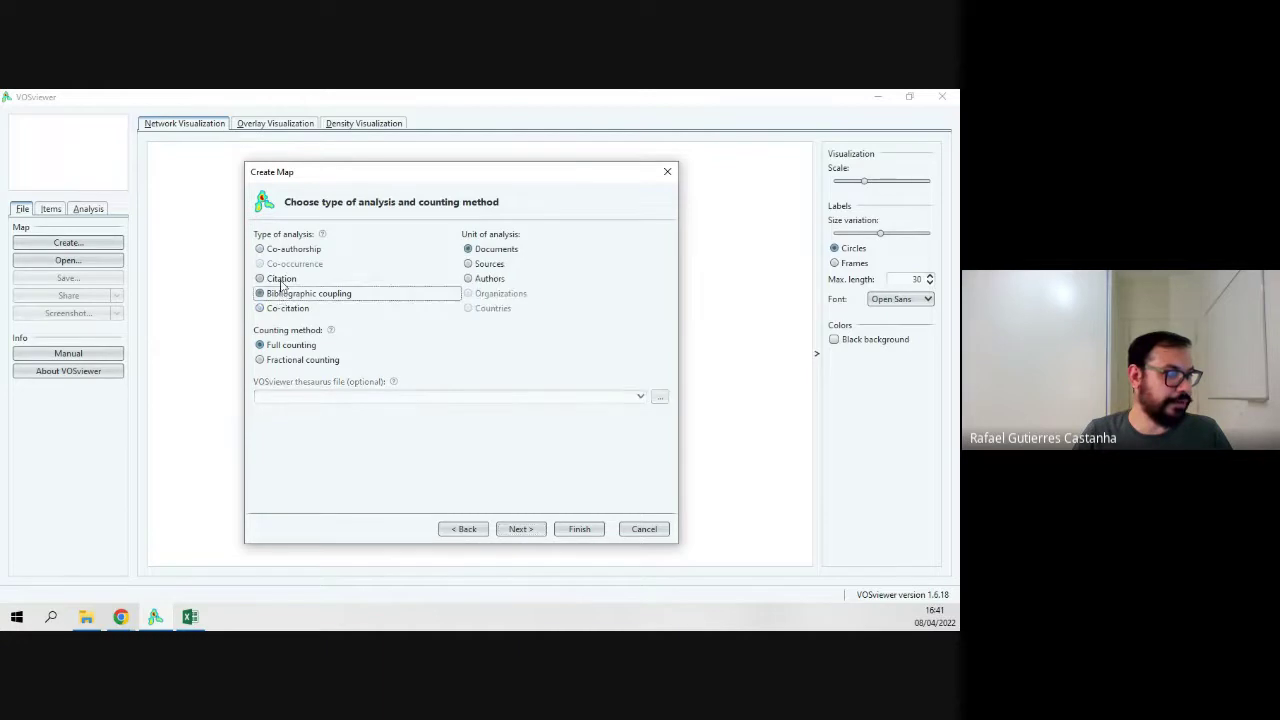
click(282, 281)
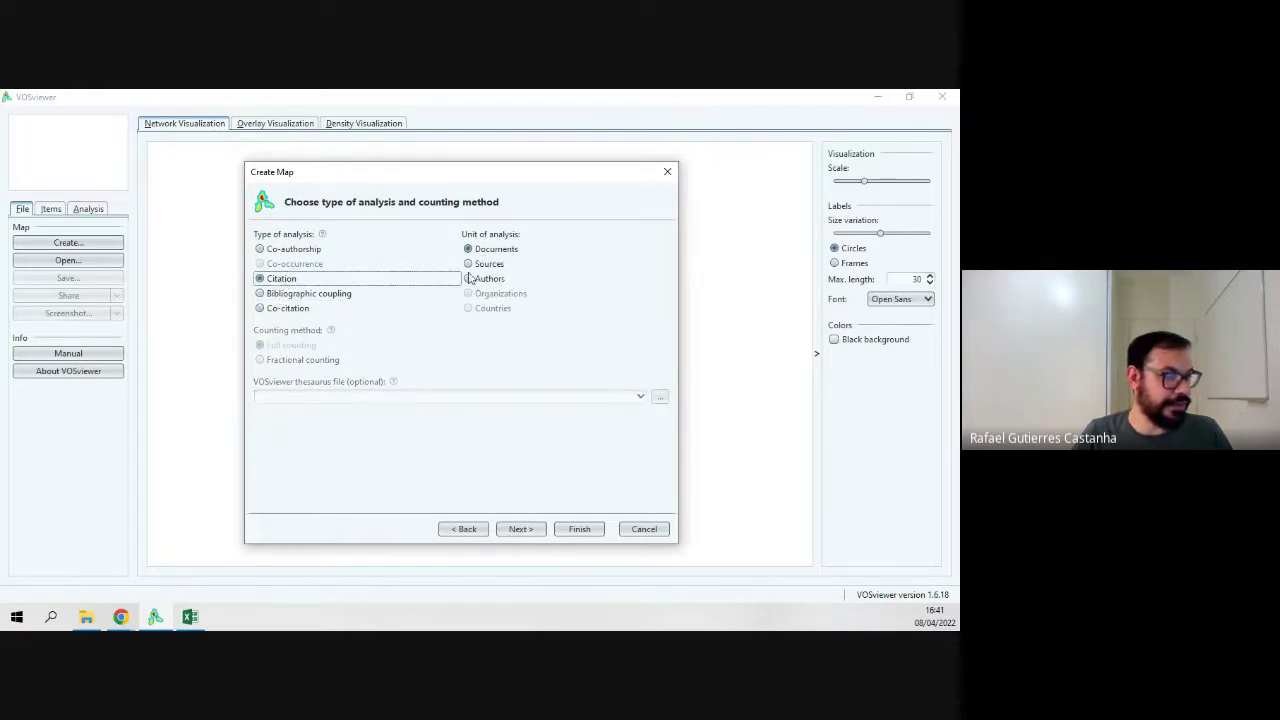
click(261, 310)
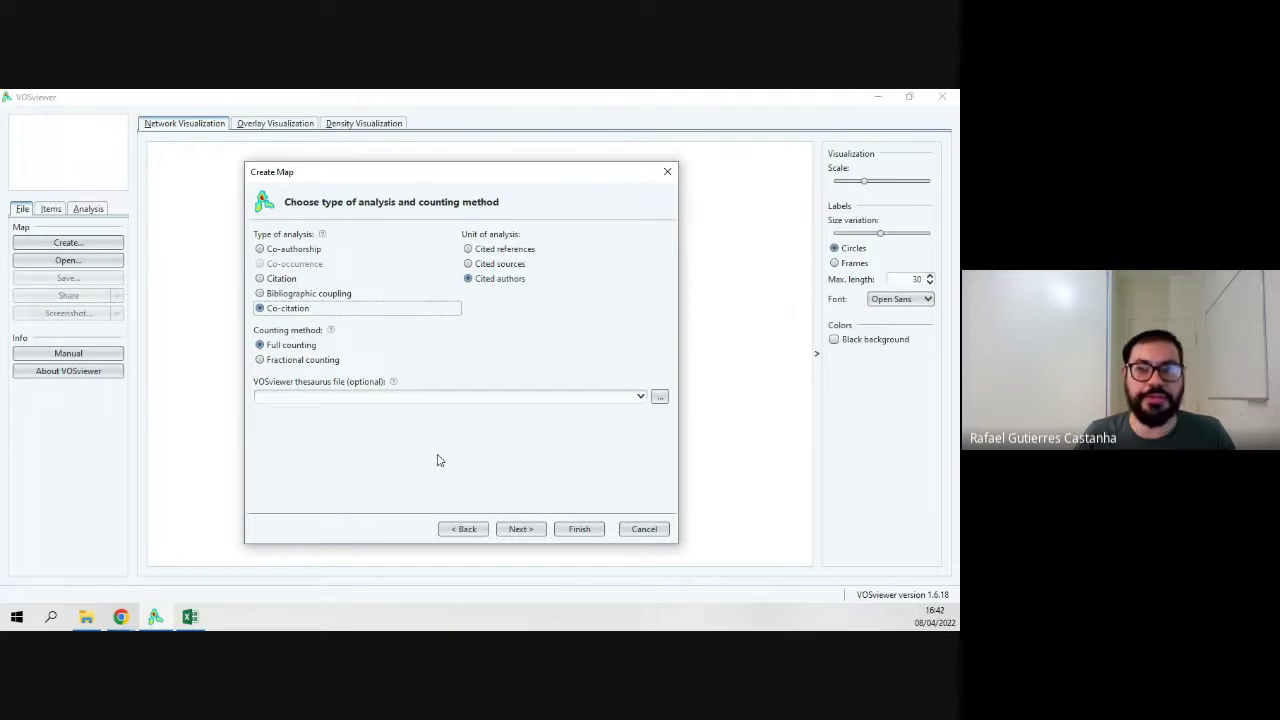
click(521, 529)
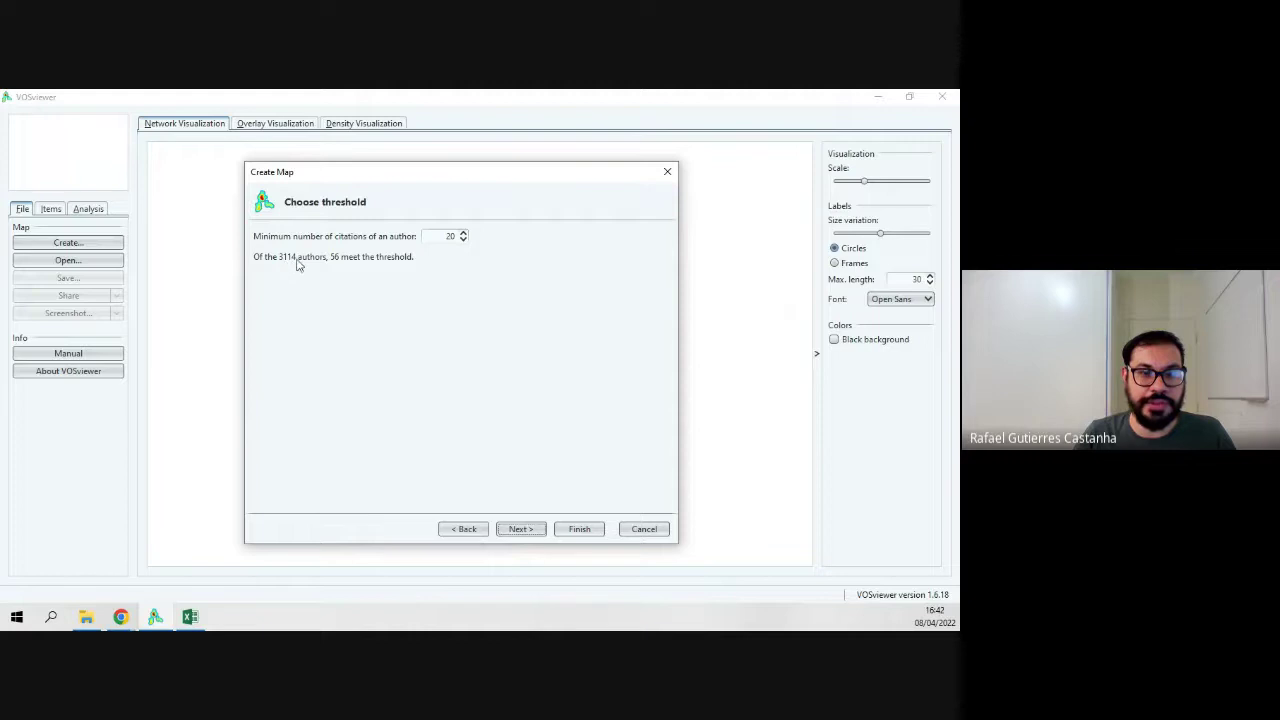
Set the minimum number of citations of an author to 1 and continue to the number of authors.
double_click(451, 236)
text(1)
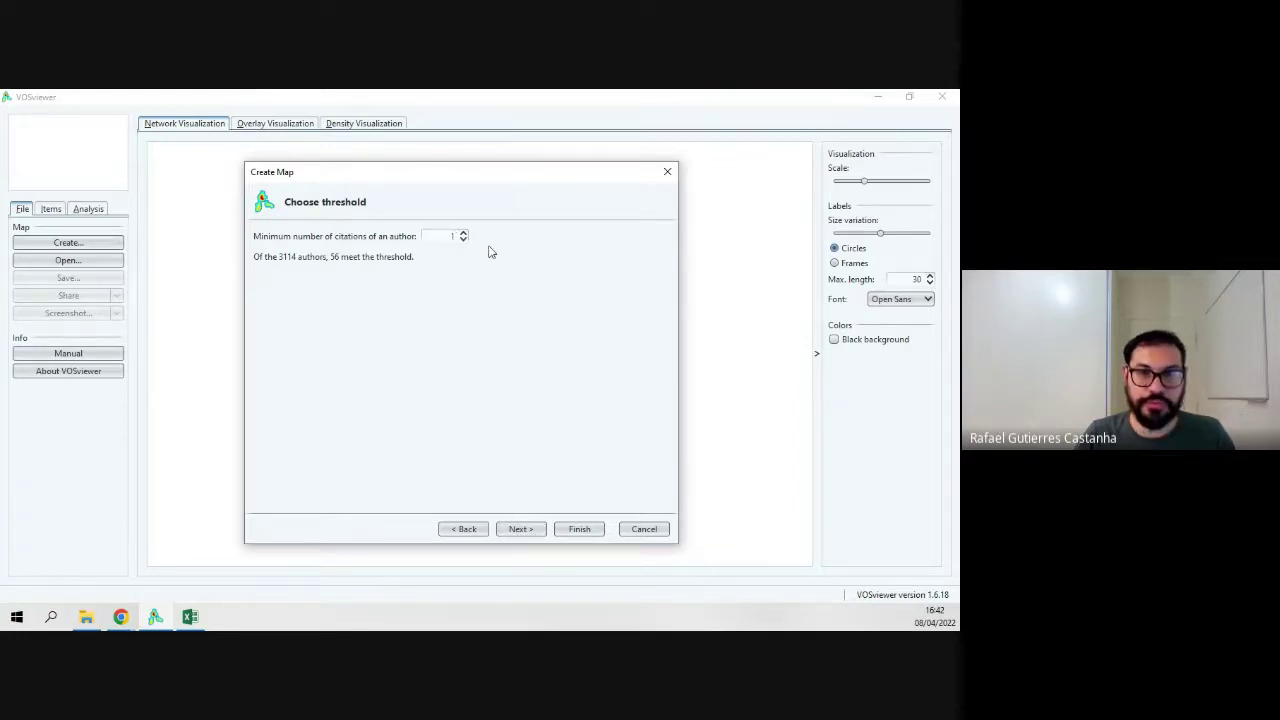
key(Tab)
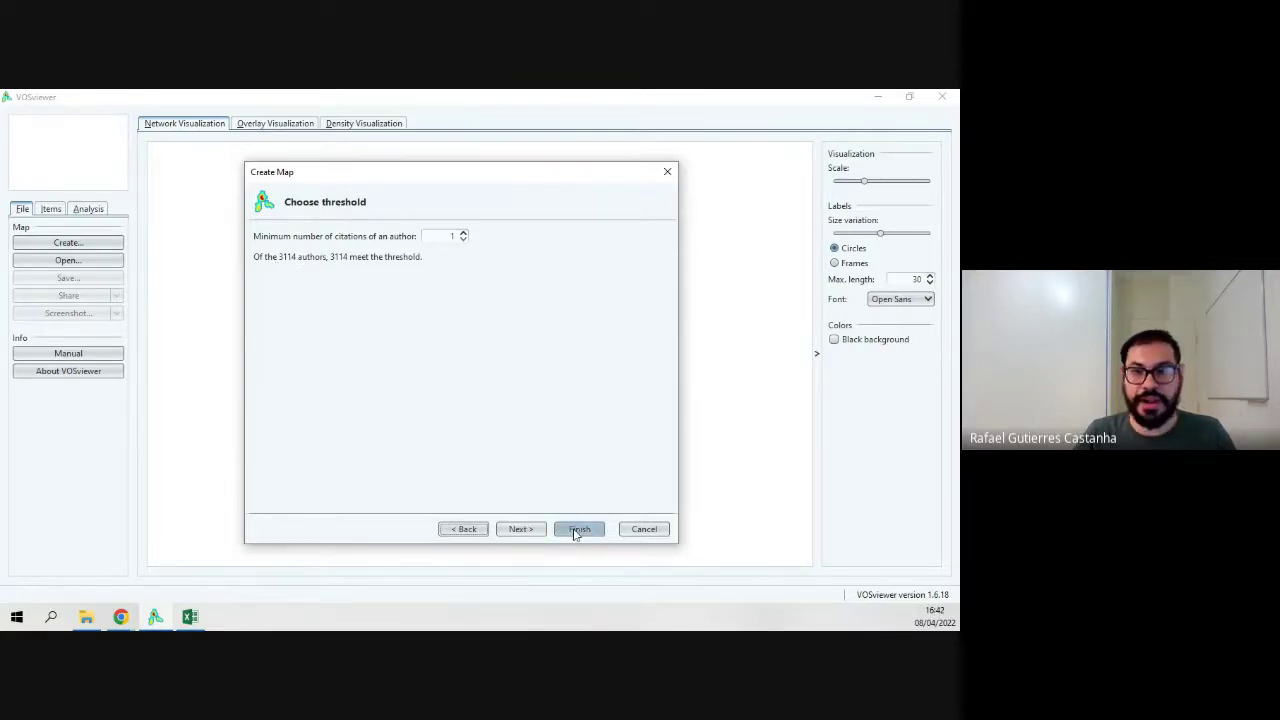
click(521, 529)
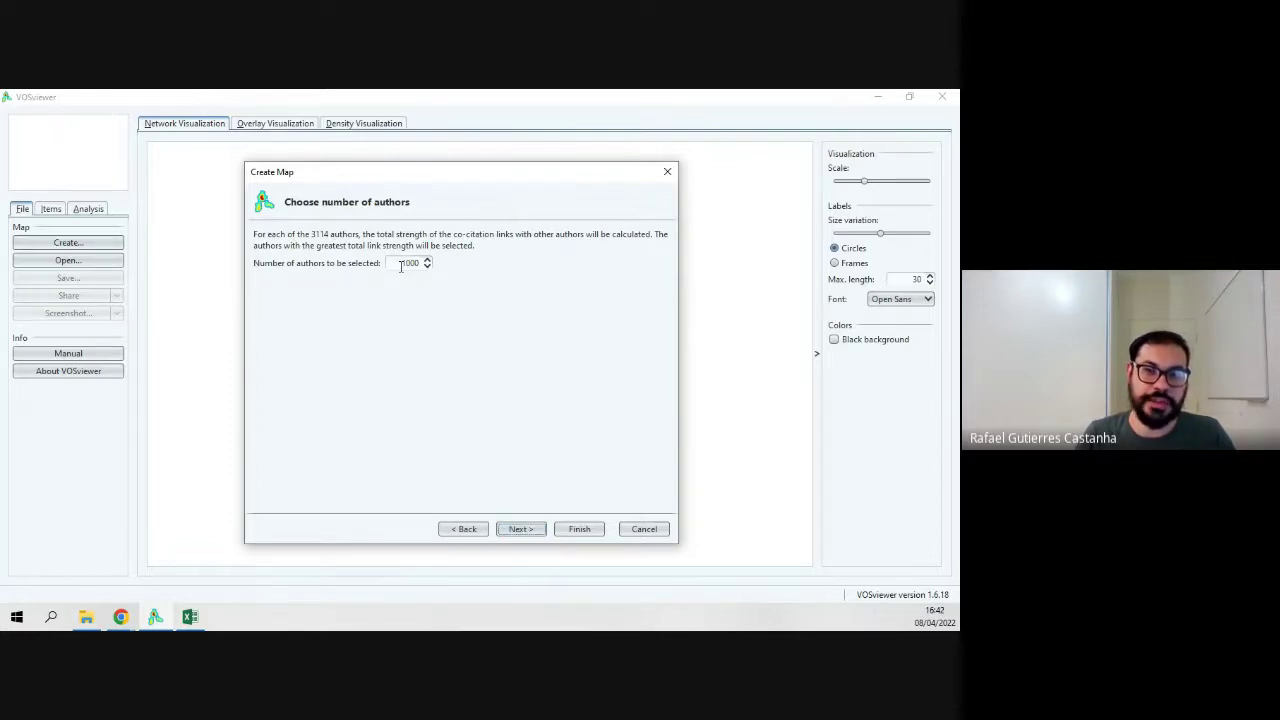
Set the number of authors to be selected to 3114 and proceed to verifying the selected authors.
double_click(405, 265)
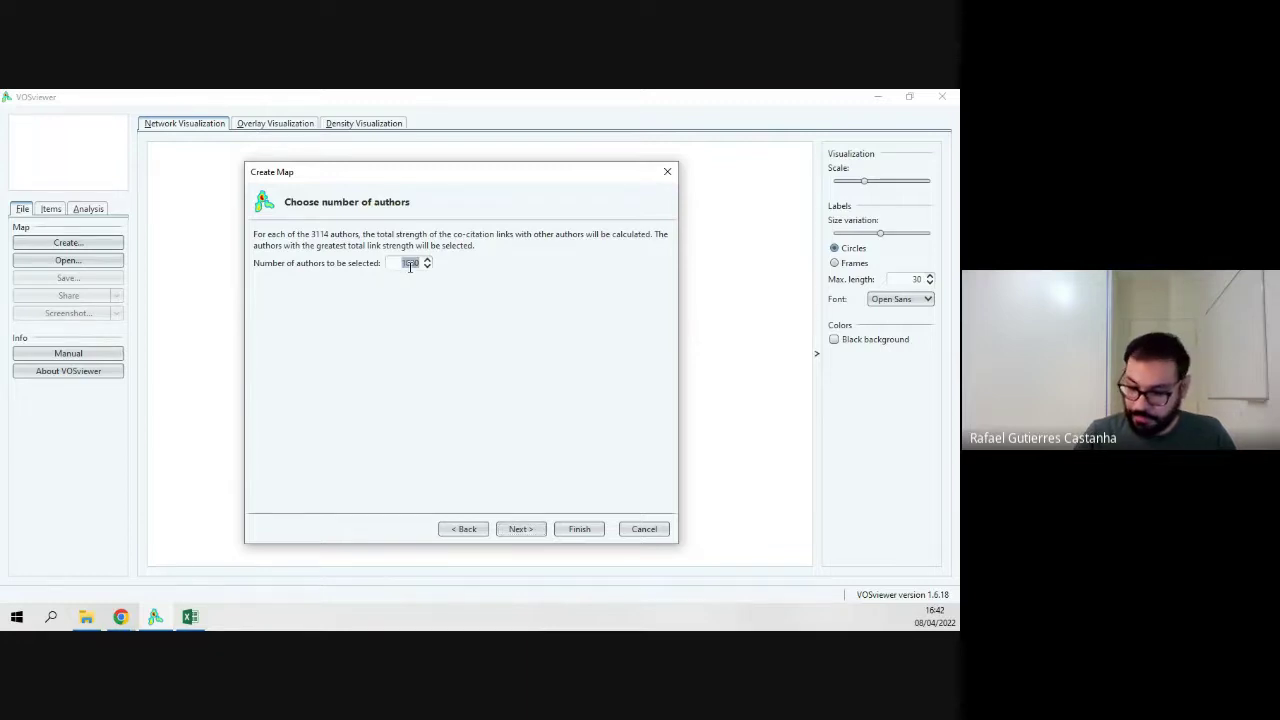
text(10)
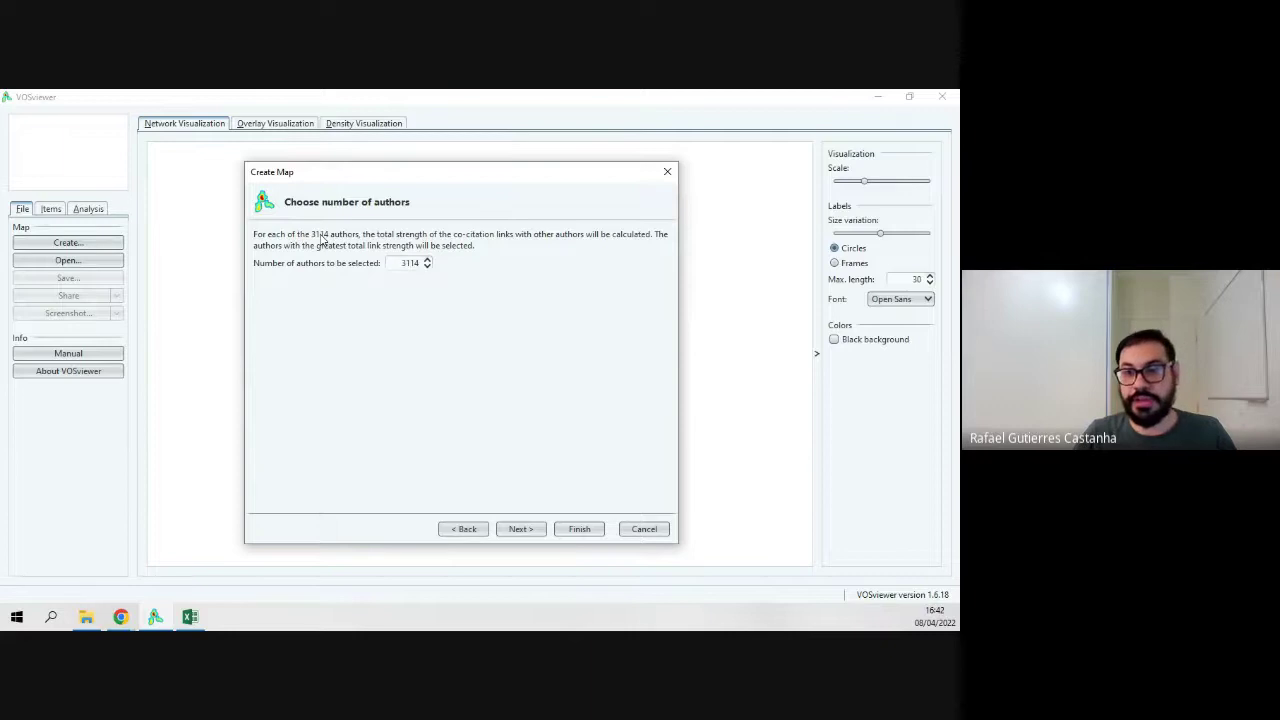
click(516, 529)
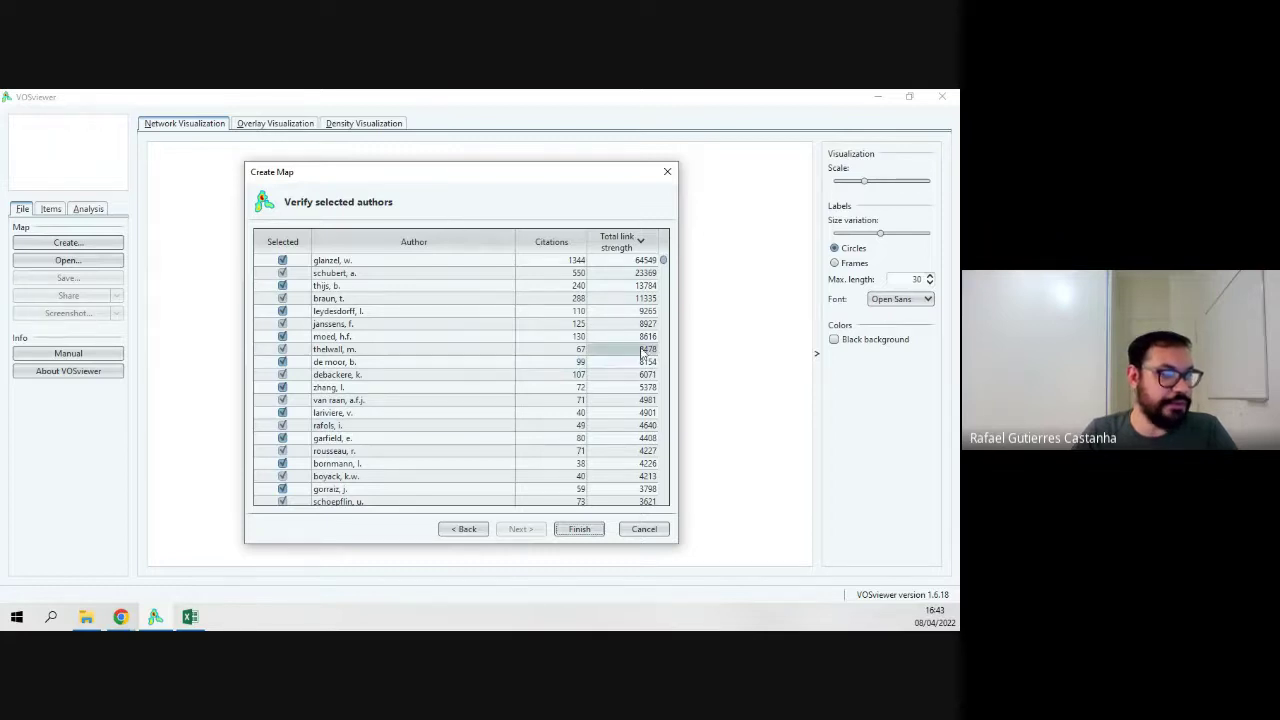
Export the selected authors to a text file named autores in the Video folder.
mouse_move(663, 261)
mouse_down()
mouse_move(668, 370)
mouse_move(666, 258)
mouse_up()
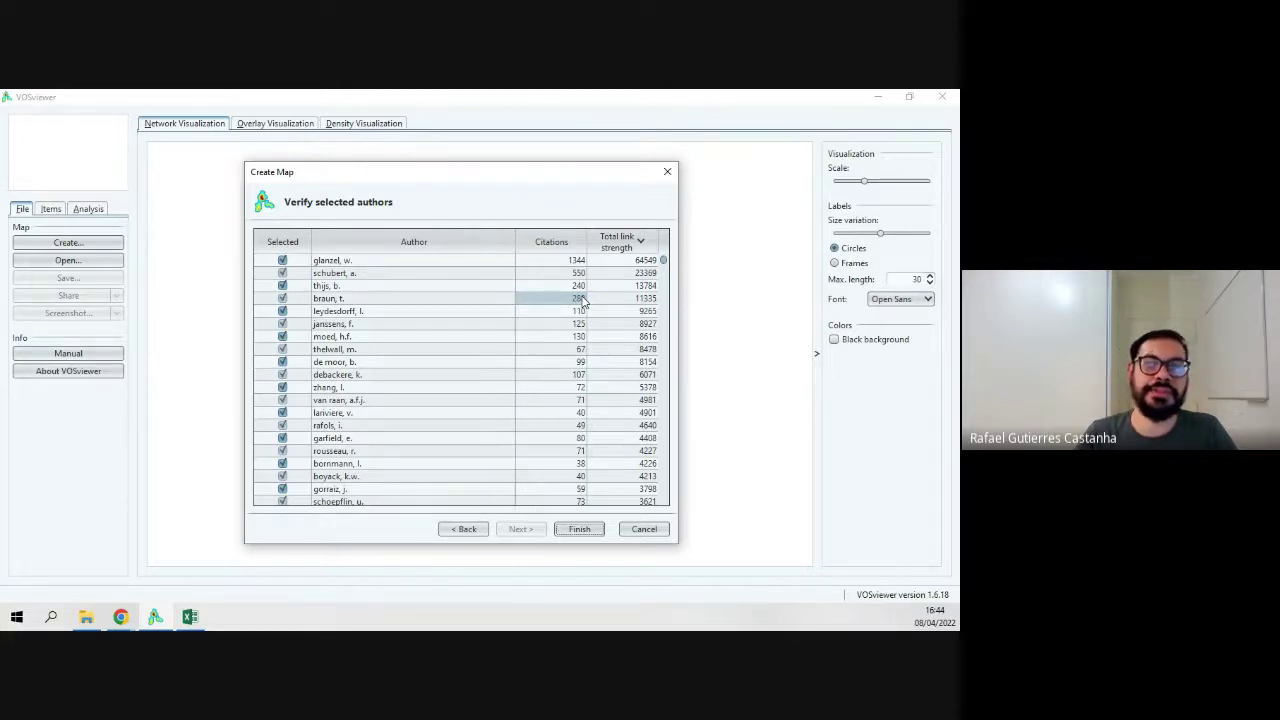
right_click(491, 386)
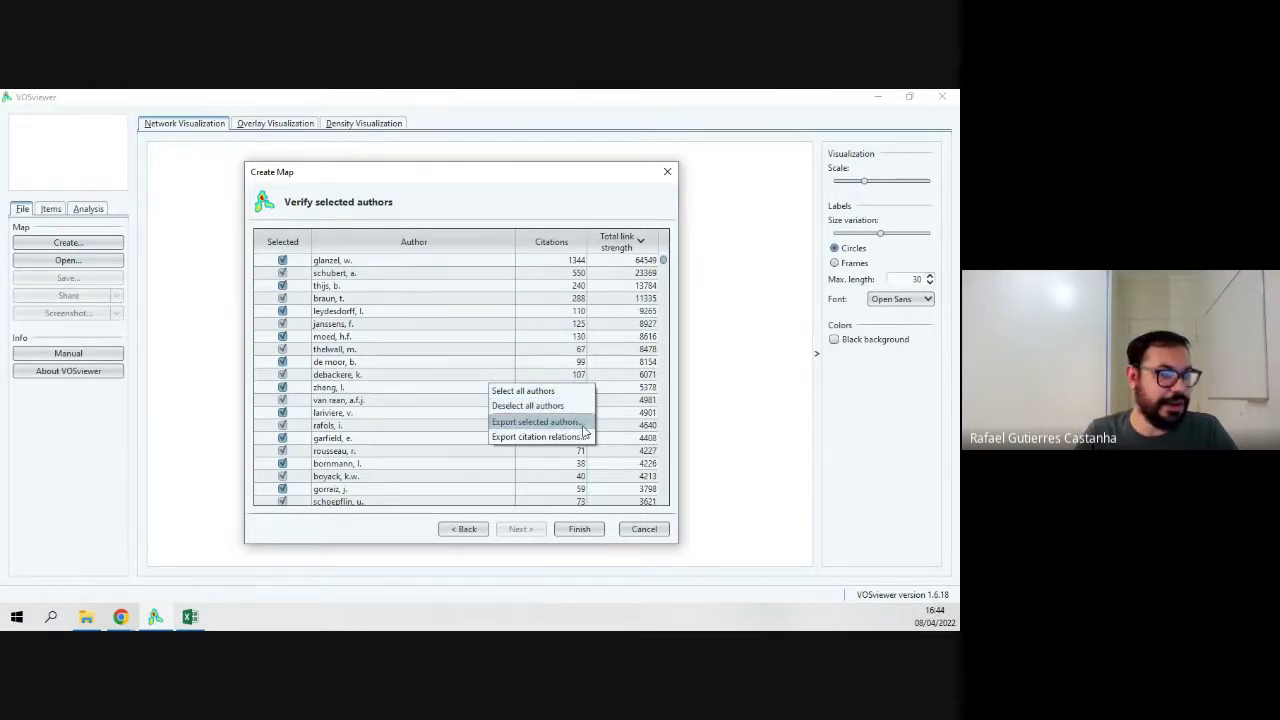
click(558, 423)
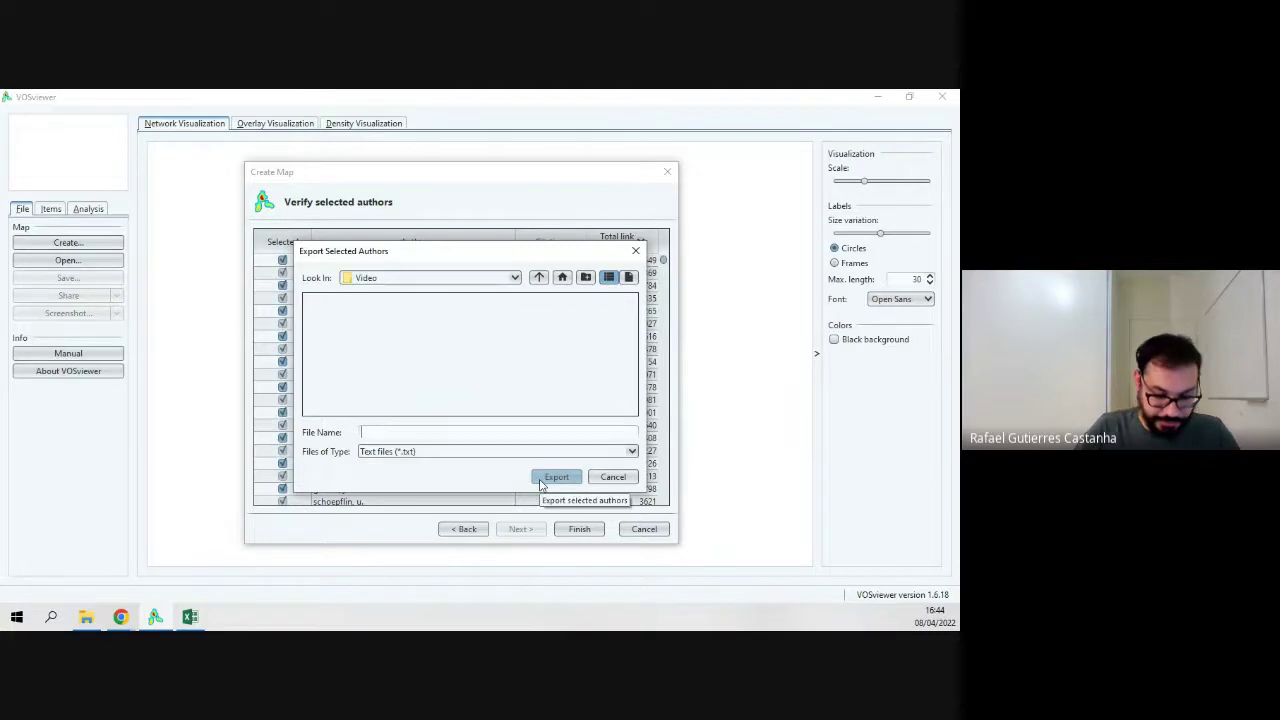
text(autores)
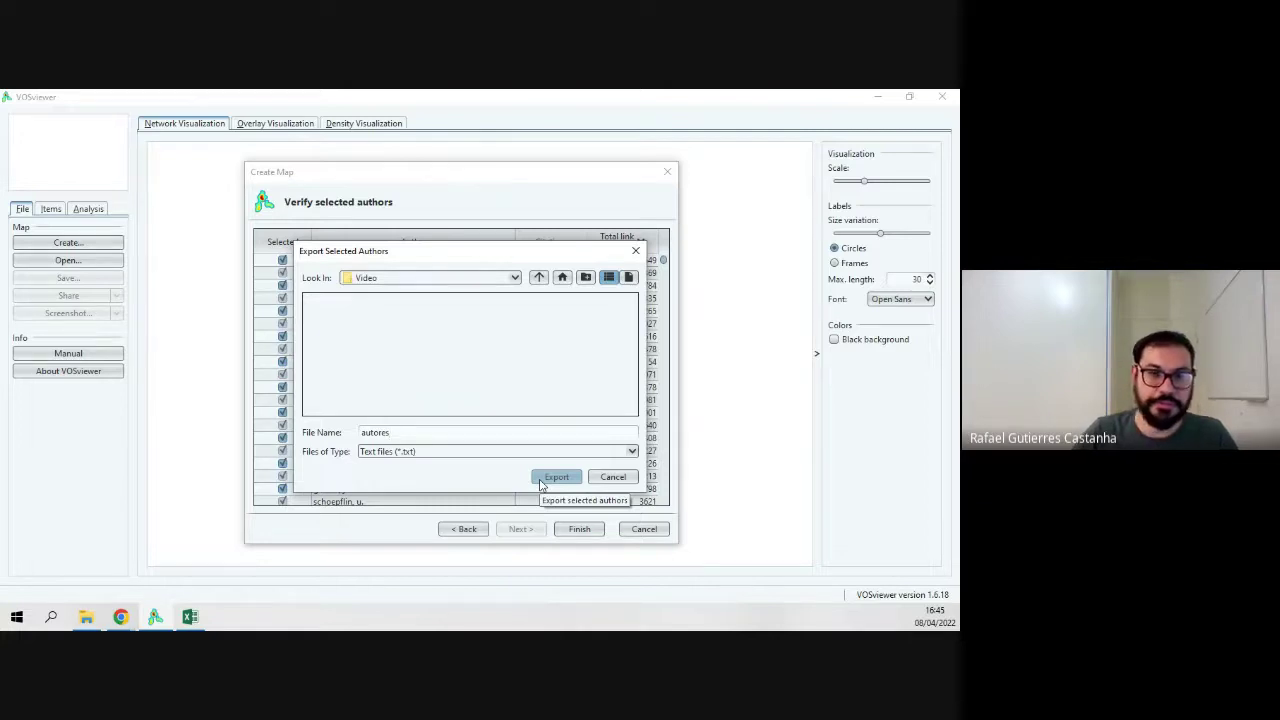
click(540, 482)
Export the citation relations to a text file named citações in the Video folder, and close the map creation without building a map.
right_click(534, 394)
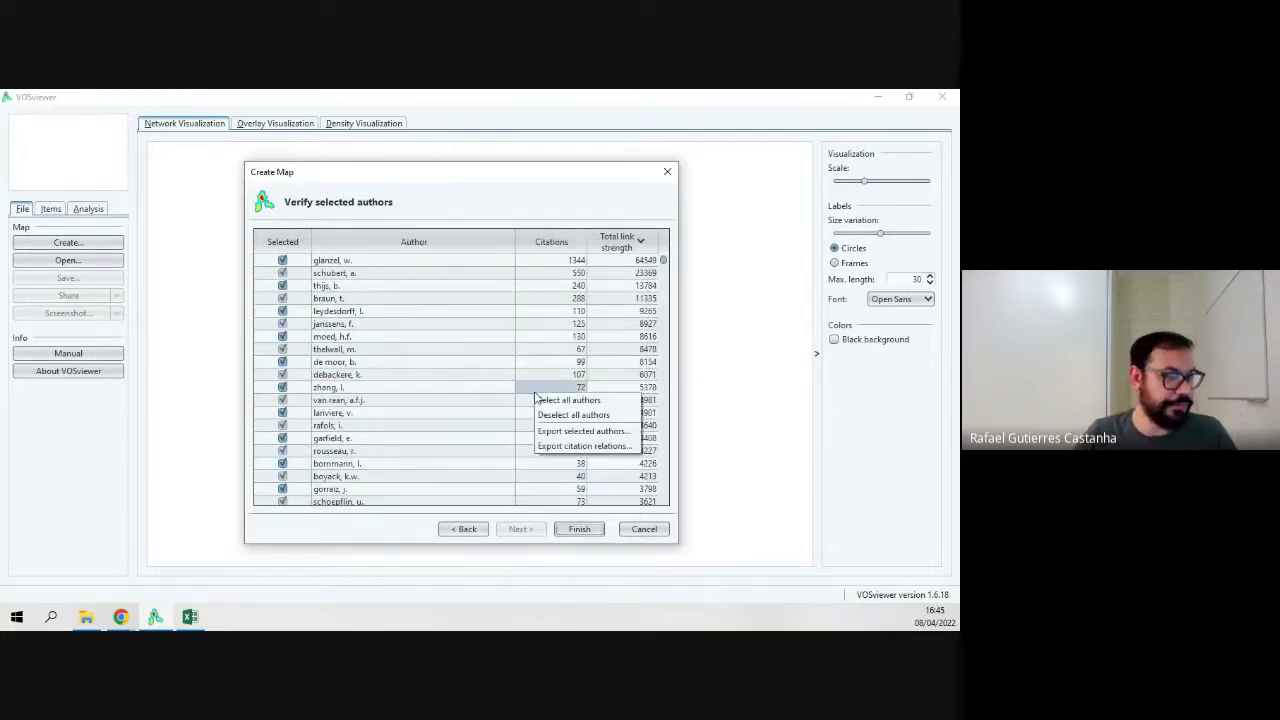
click(599, 449)
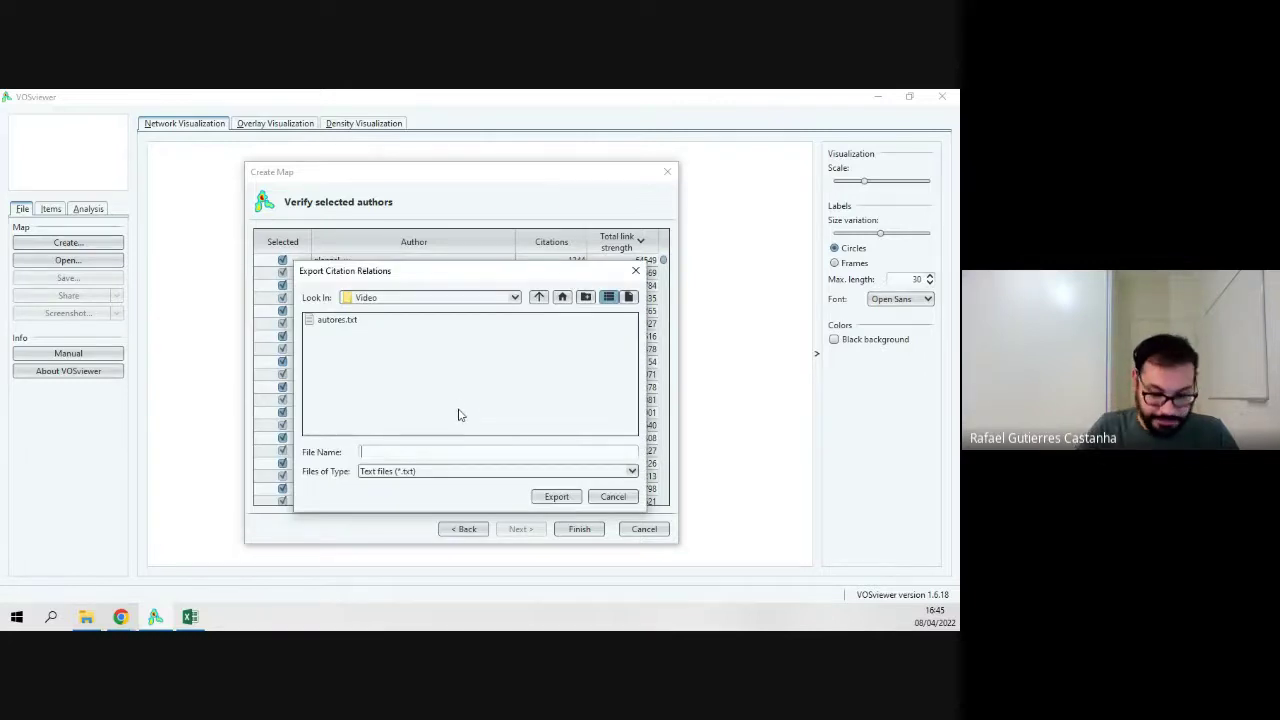
text(citações)
key(Return)
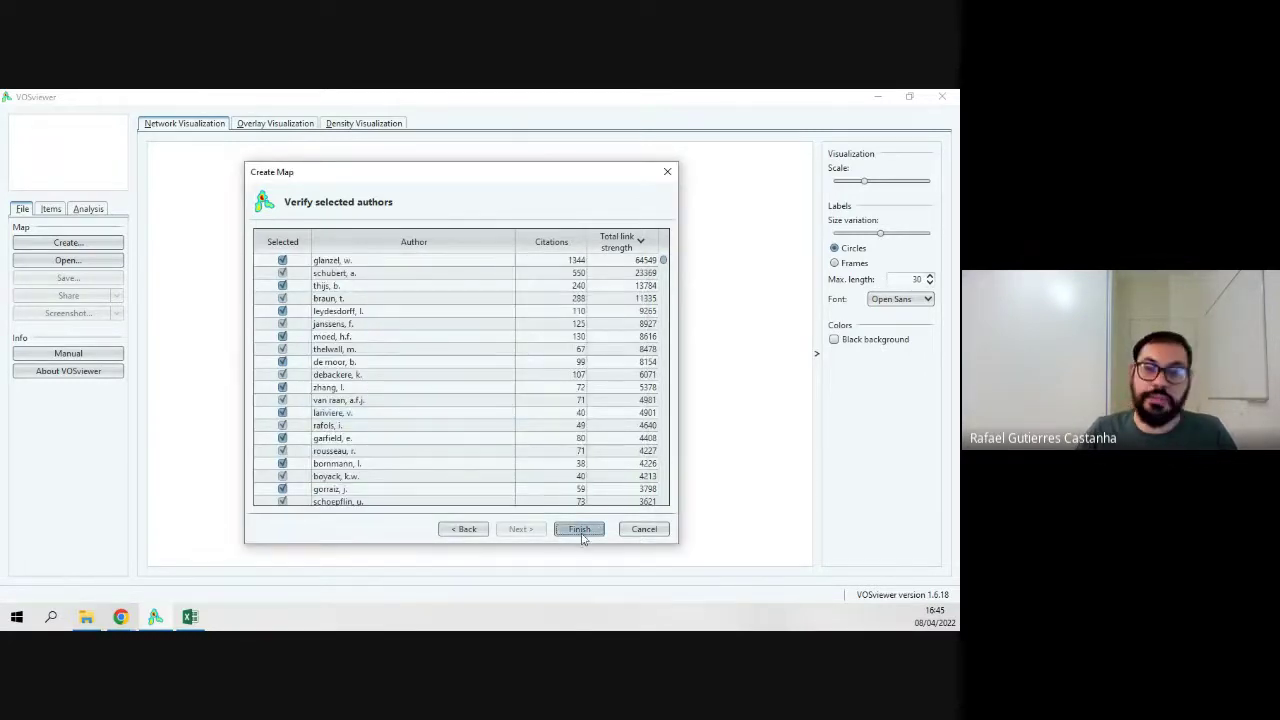
click(643, 530)
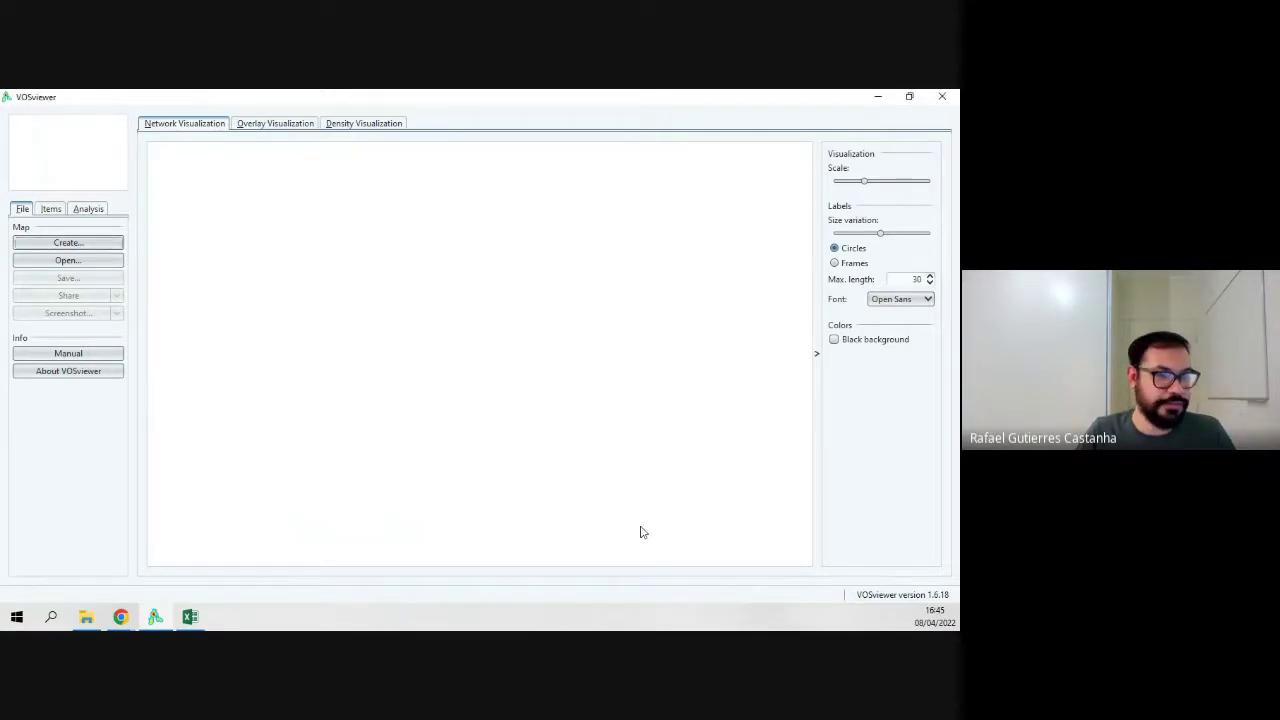
Open the autores text file from the Video folder, copy its entire contents and close it.
click(886, 100)
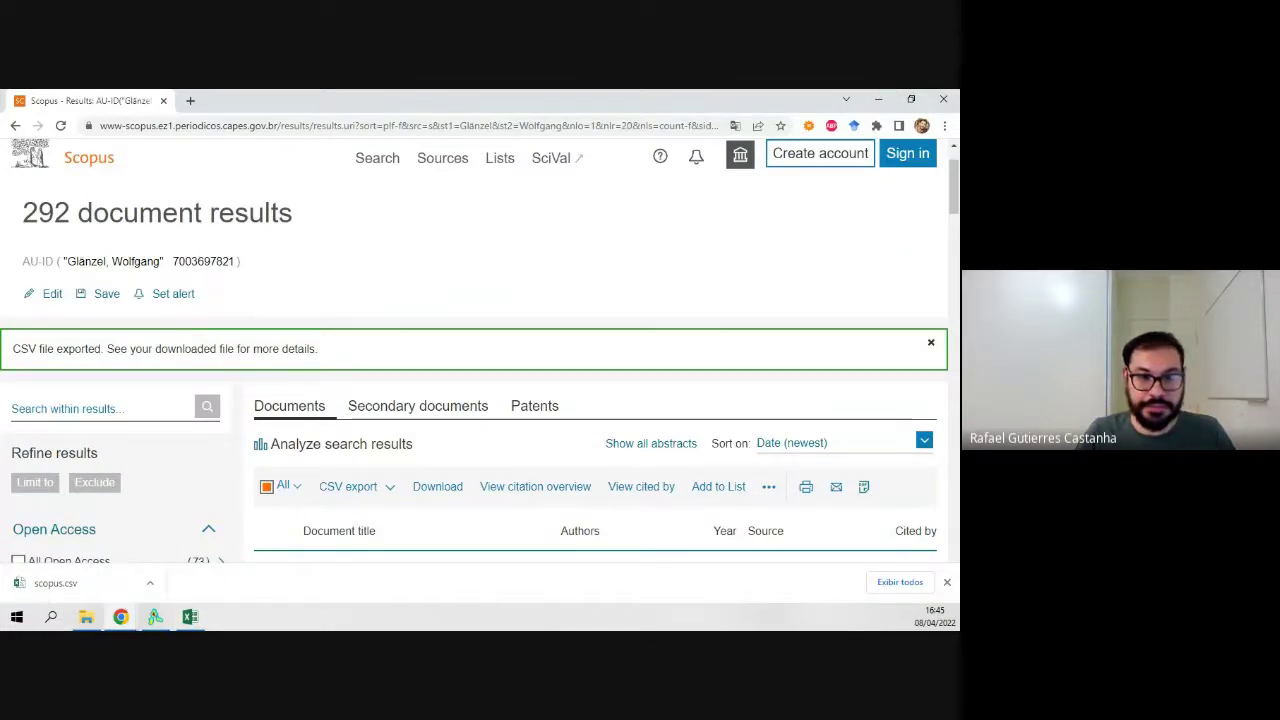
click(87, 617)
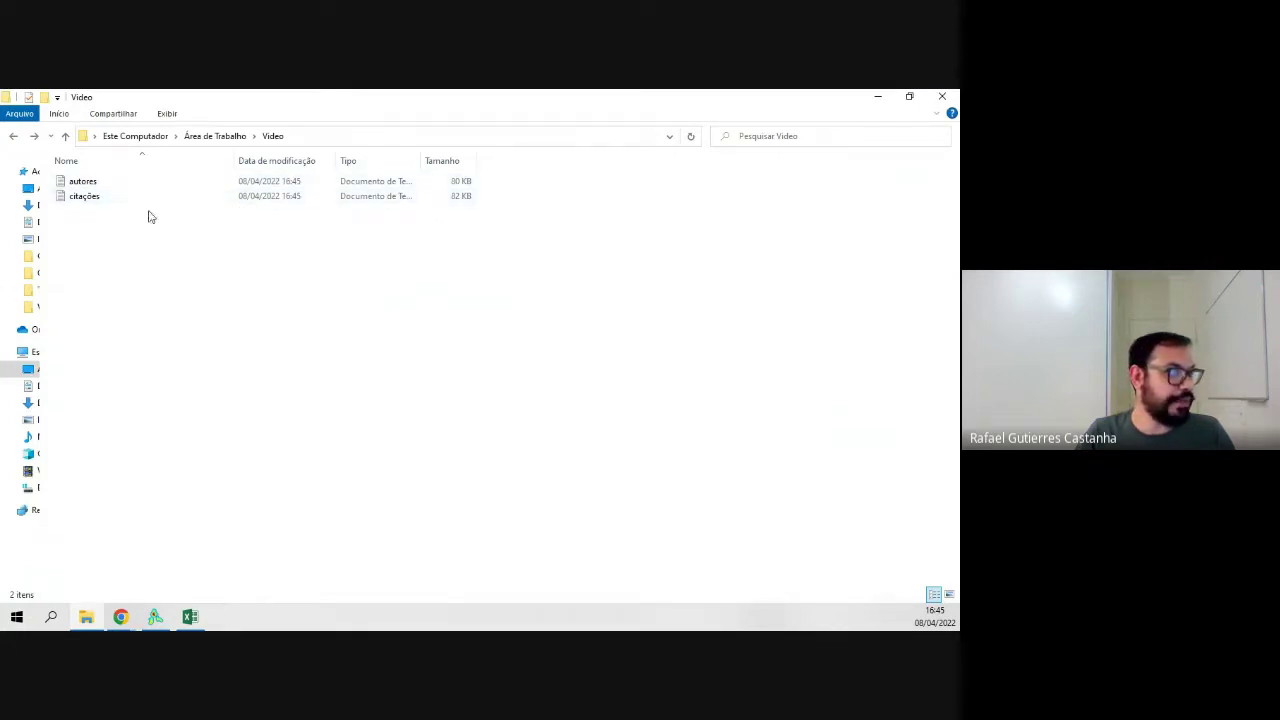
click(190, 617)
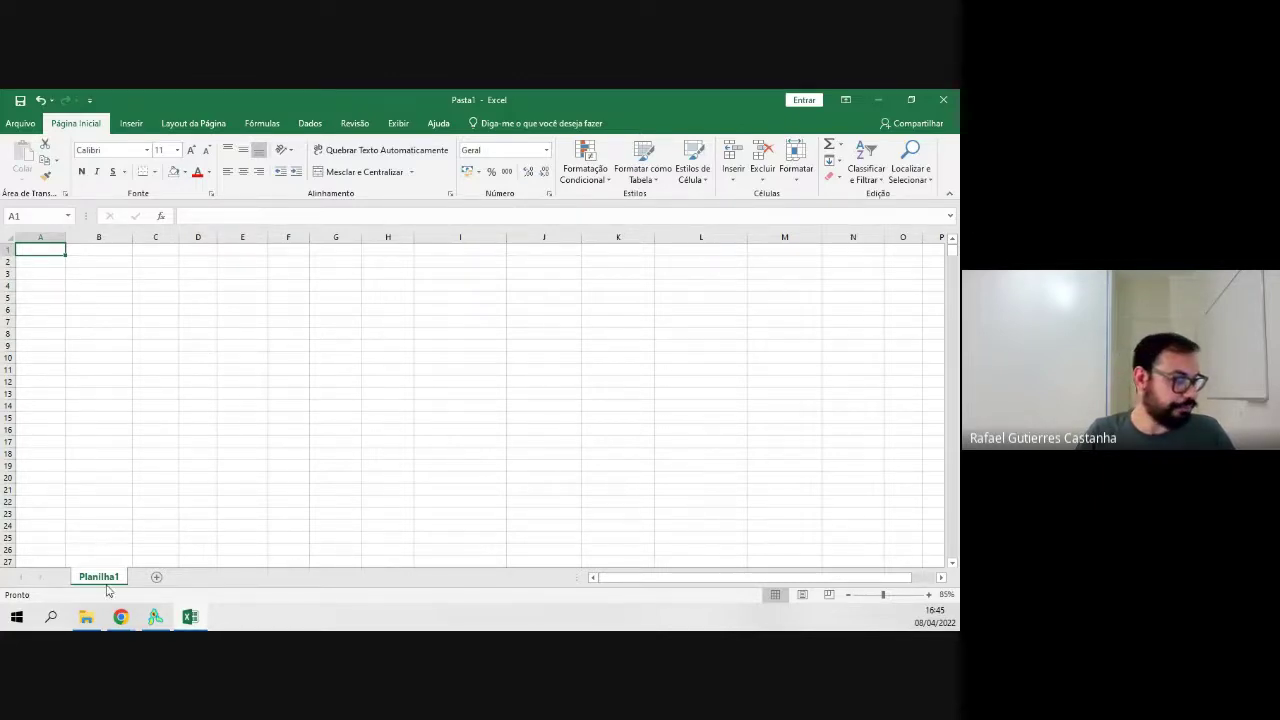
click(88, 621)
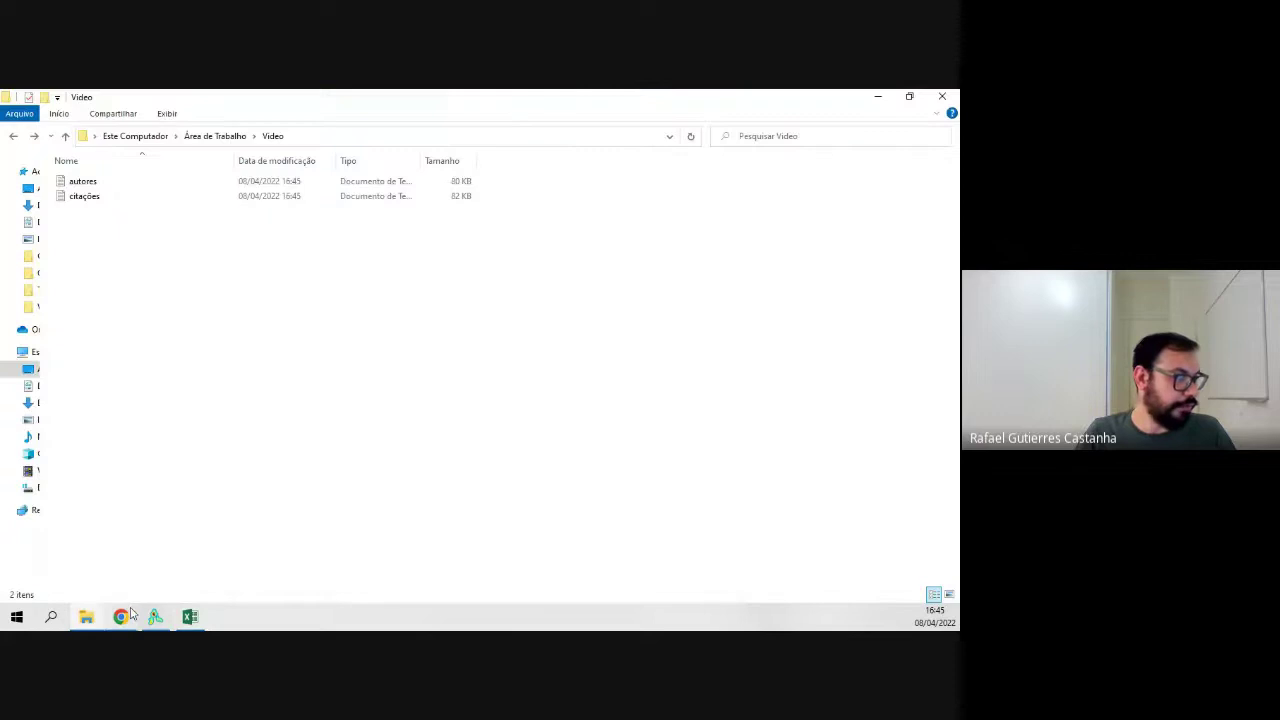
click(152, 187)
double_click(153, 185)
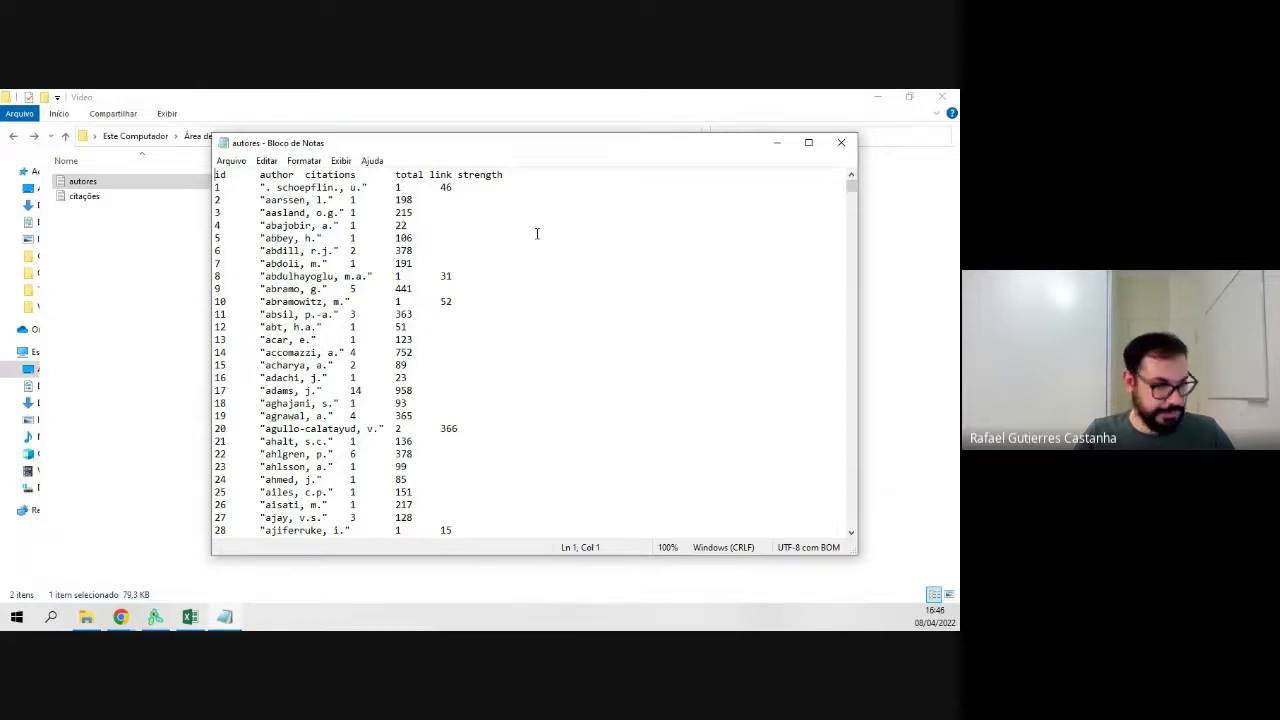
key(ctrl+a)
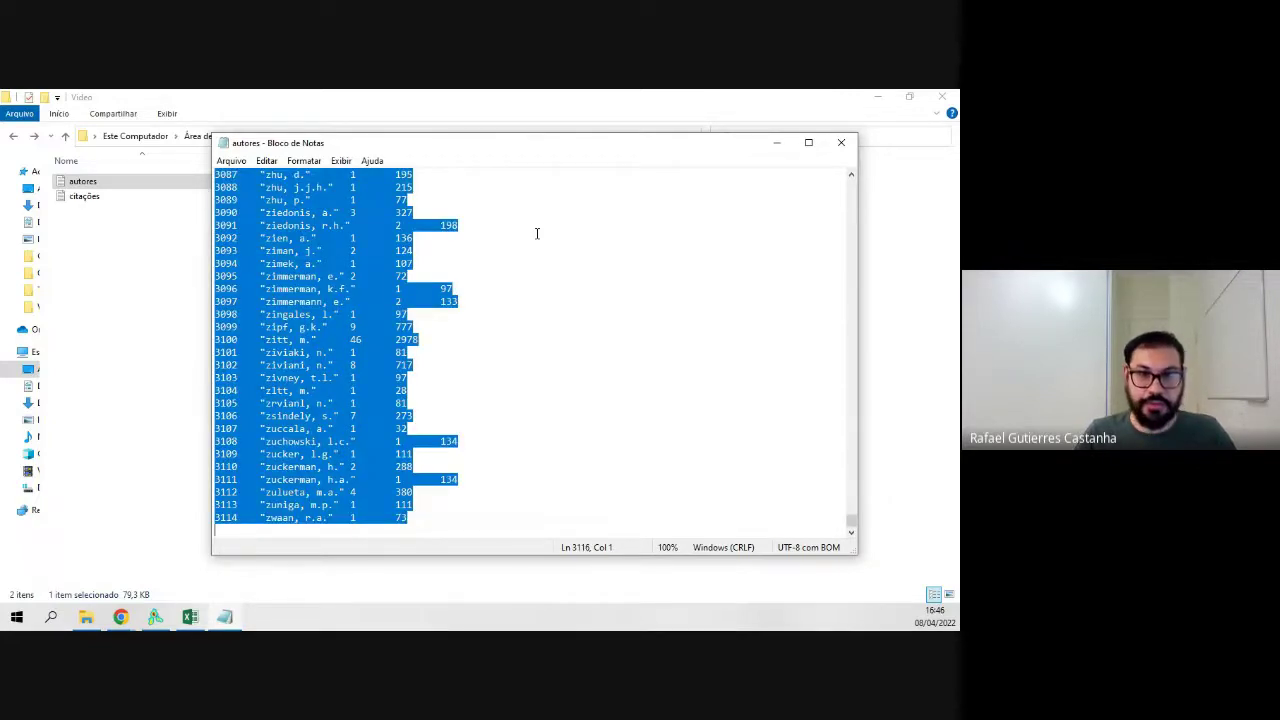
click(842, 148)
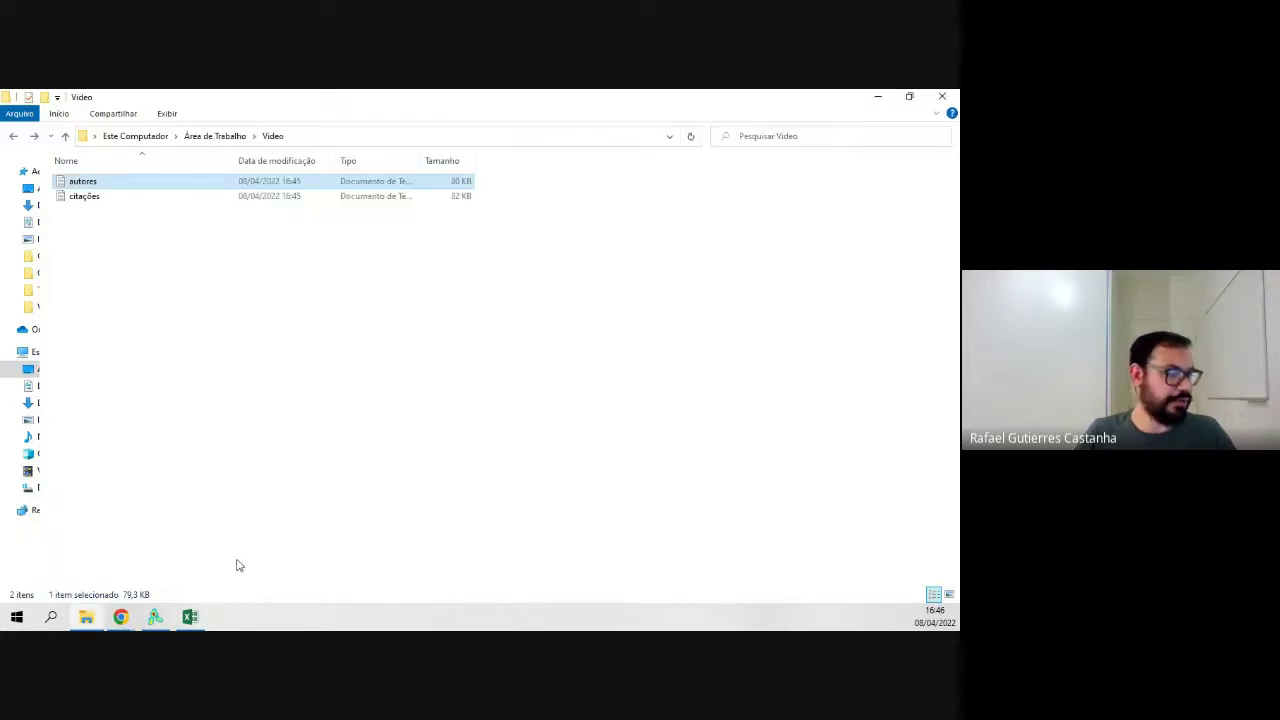
Switch to Excel, paste the author list at cell A1 of the blank sheet, and widen column D to fit its heading.
click(192, 618)
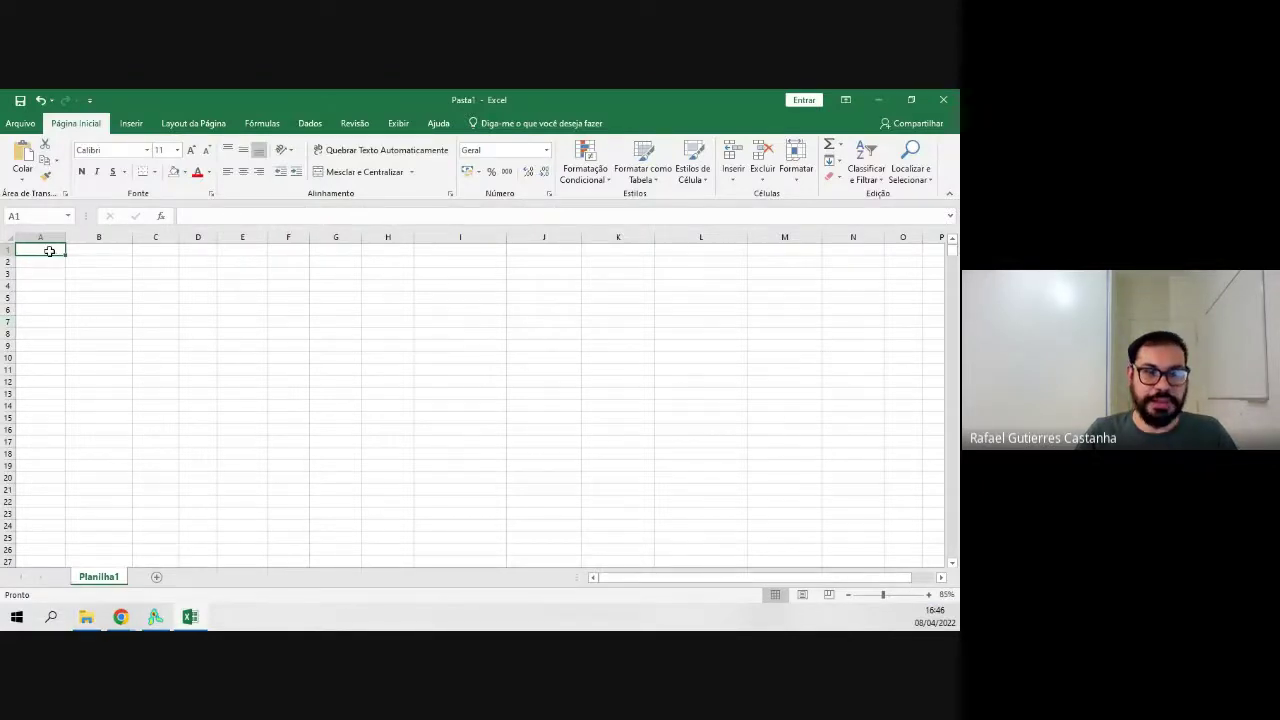
key(ctrl+v)
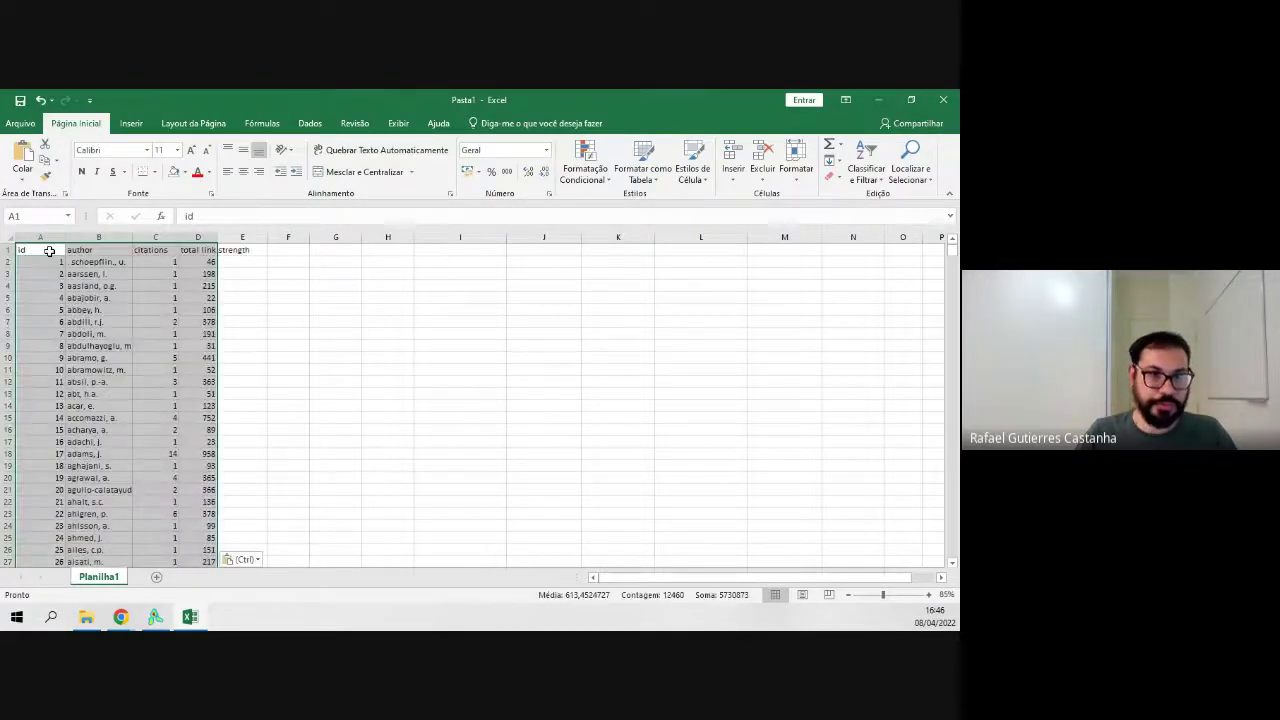
drag(217, 237, 250, 237)
click(298, 334)
Center the contents of columns A to D and clear the total link strength column.
click(56, 236)
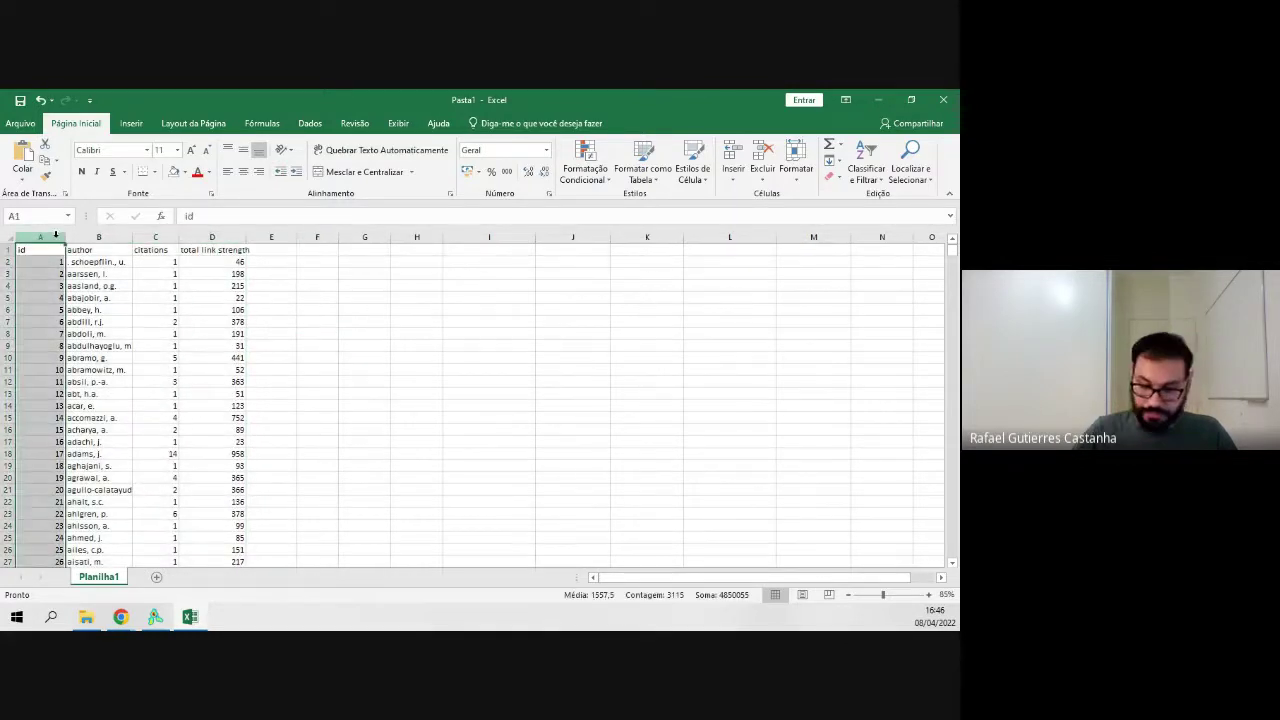
key(shift+Right)
key(shift+Right)
key(shift+Right)
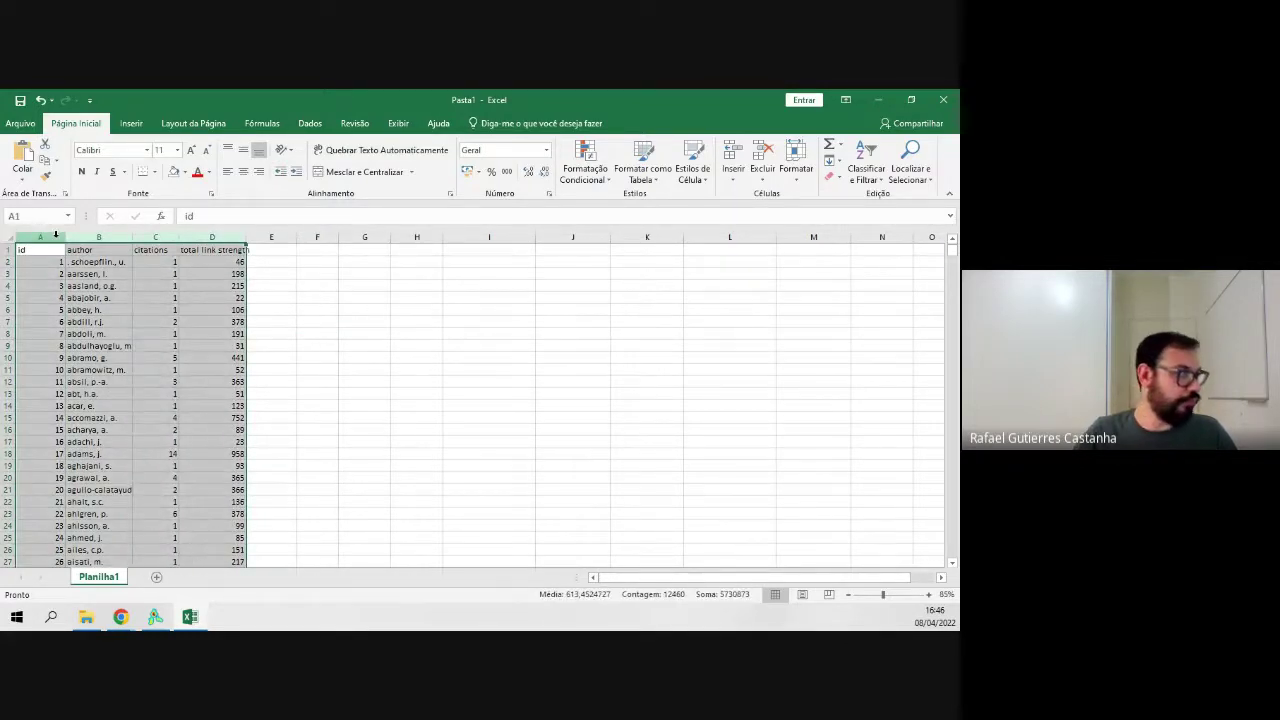
click(243, 171)
click(321, 357)
click(230, 237)
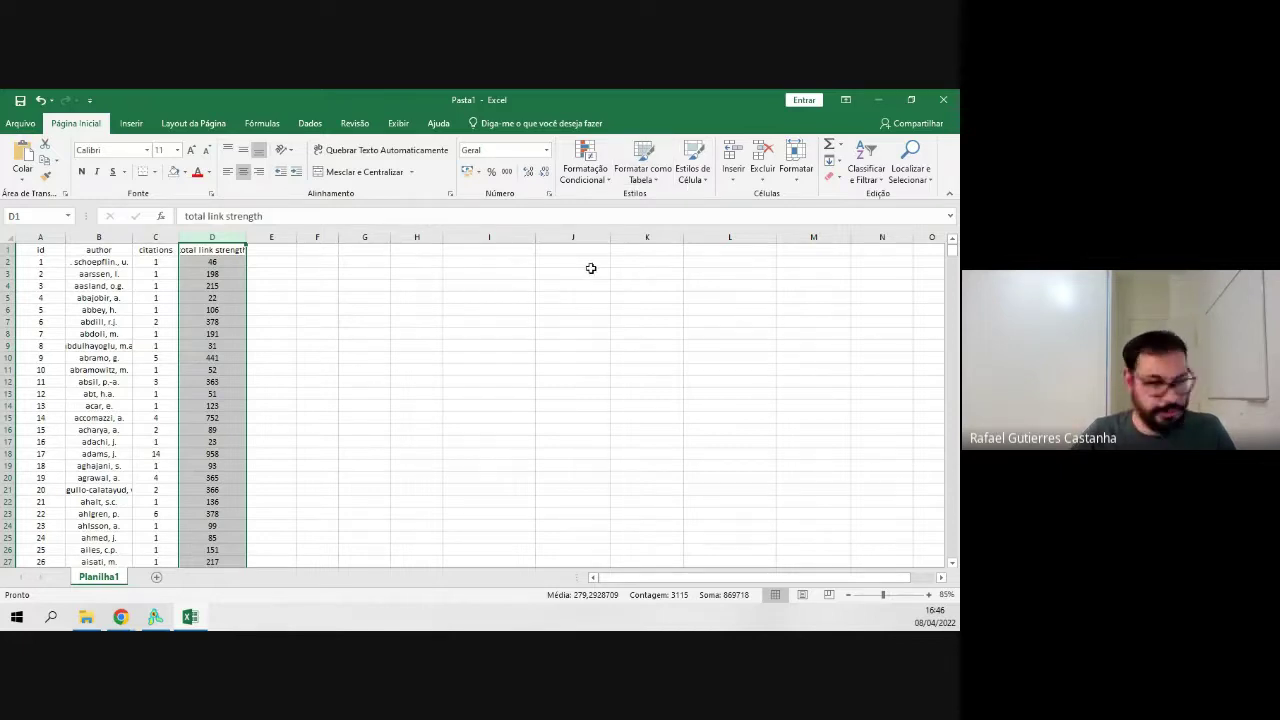
key(Delete)
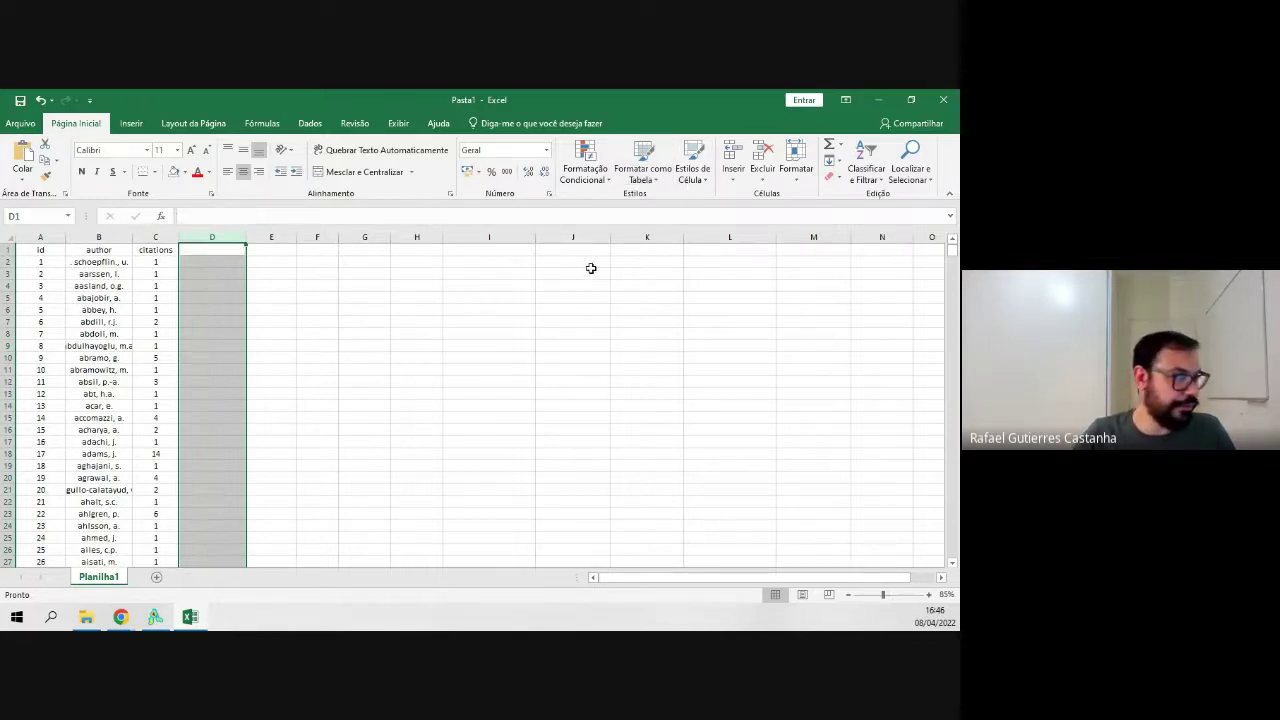
Examine the id, author and citations headings and the entries in rows 2 and 10.
click(47, 253)
click(104, 254)
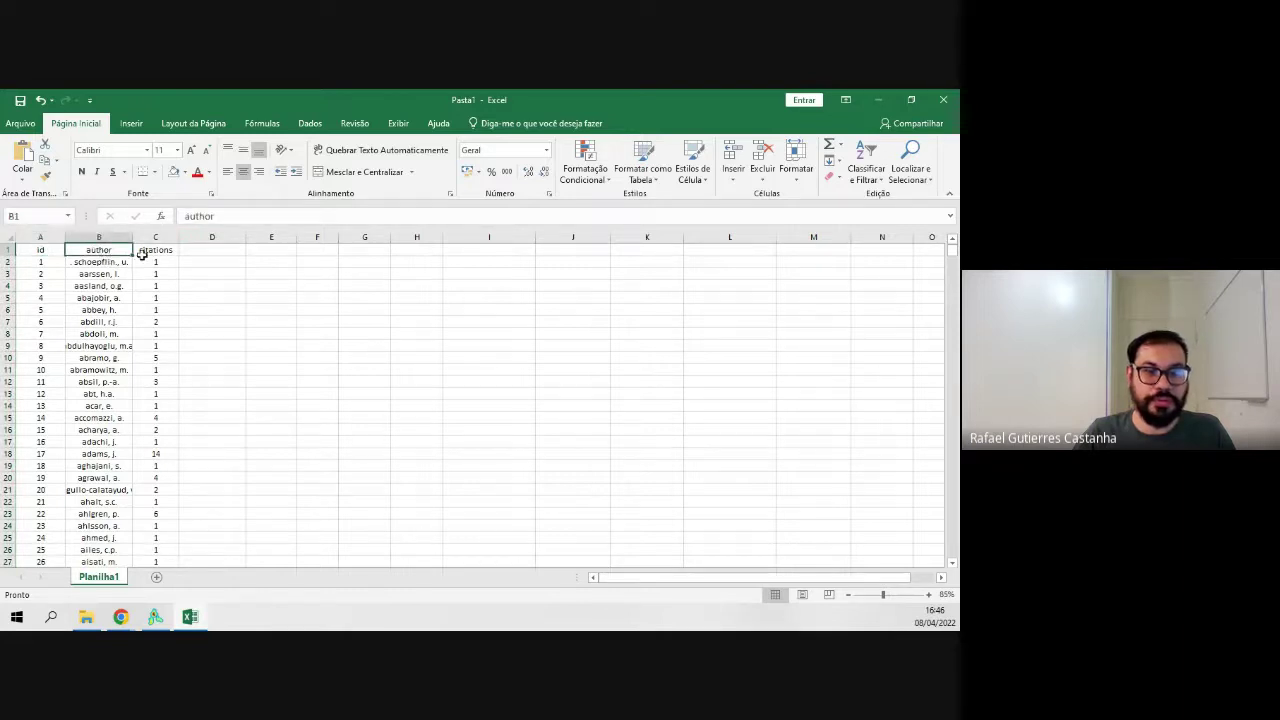
click(154, 258)
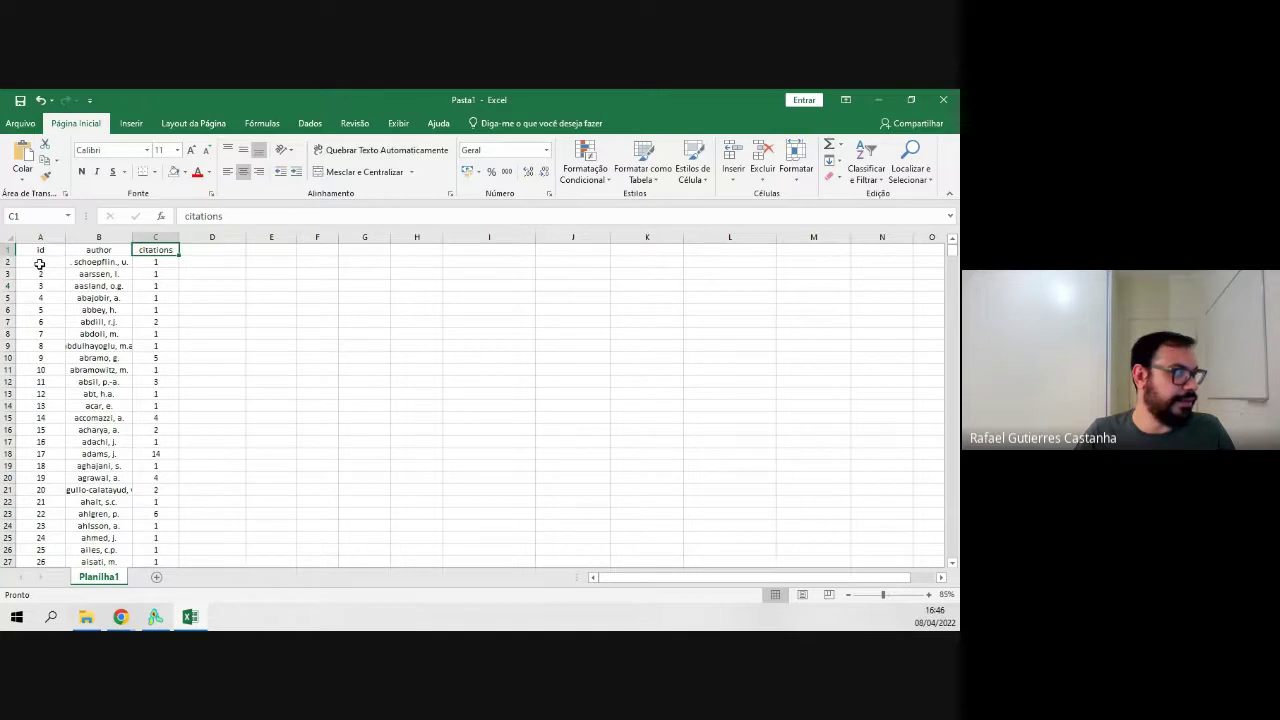
click(106, 262)
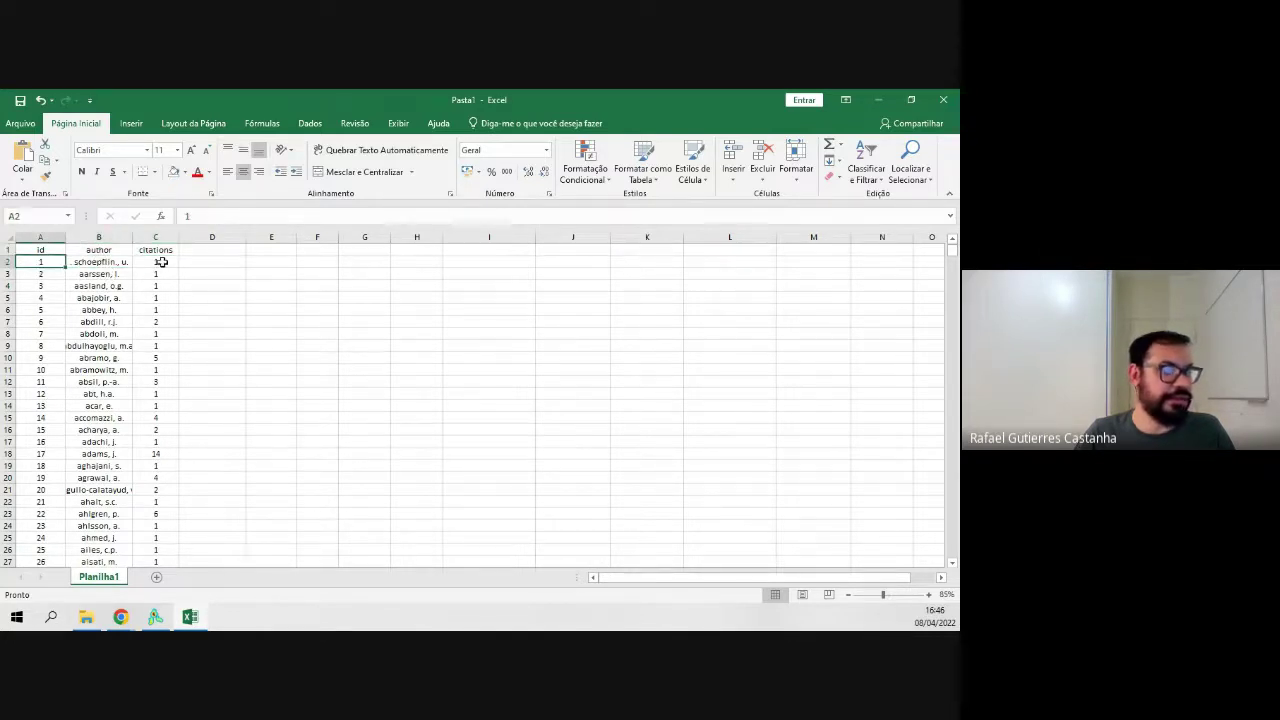
click(161, 262)
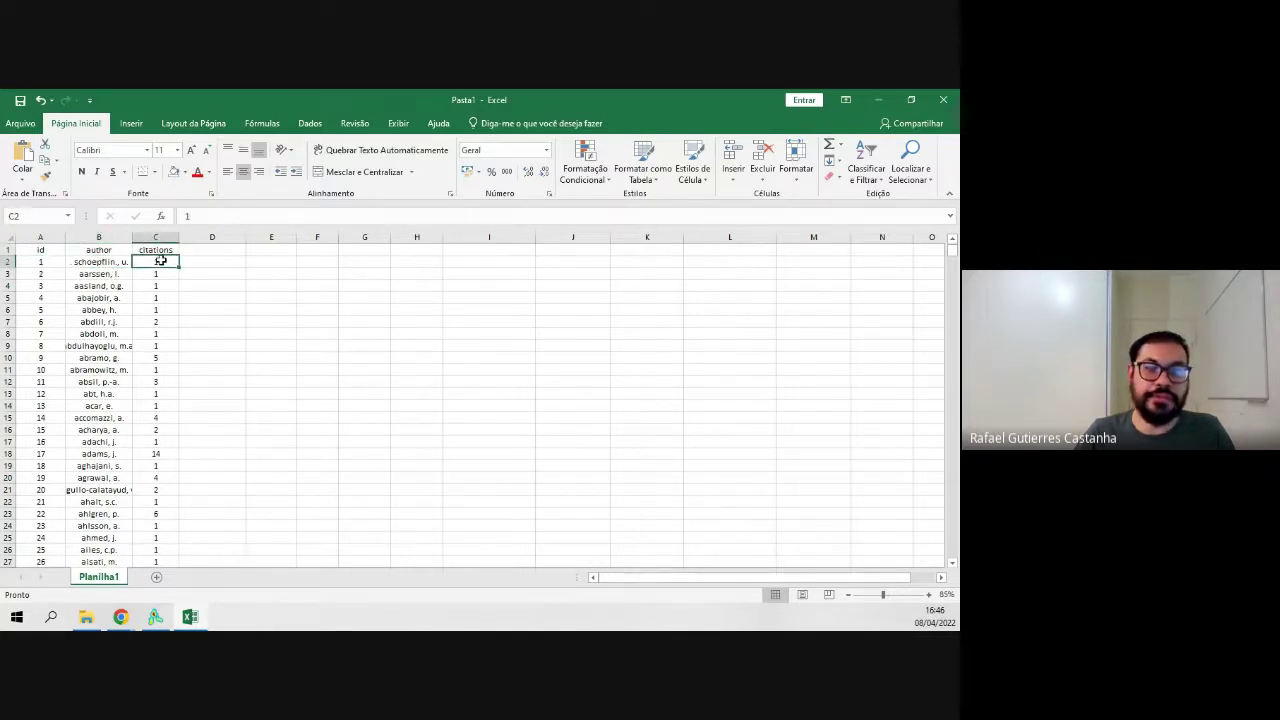
click(100, 358)
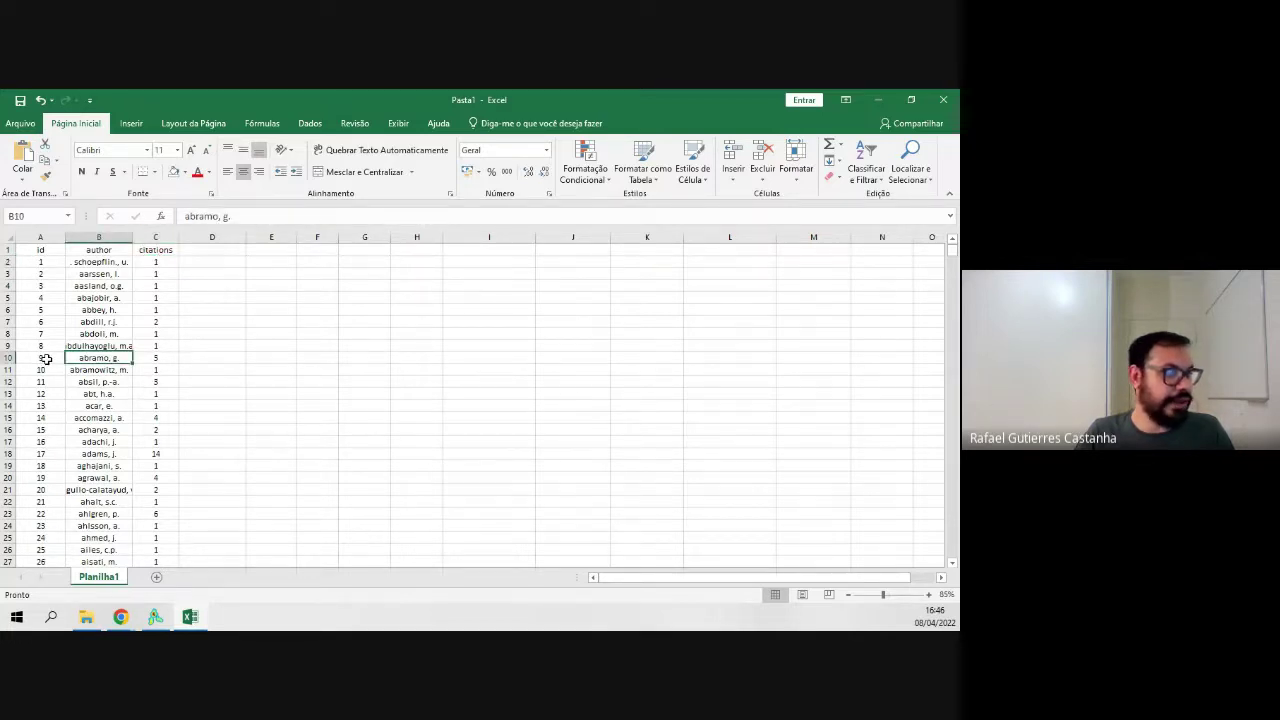
click(46, 358)
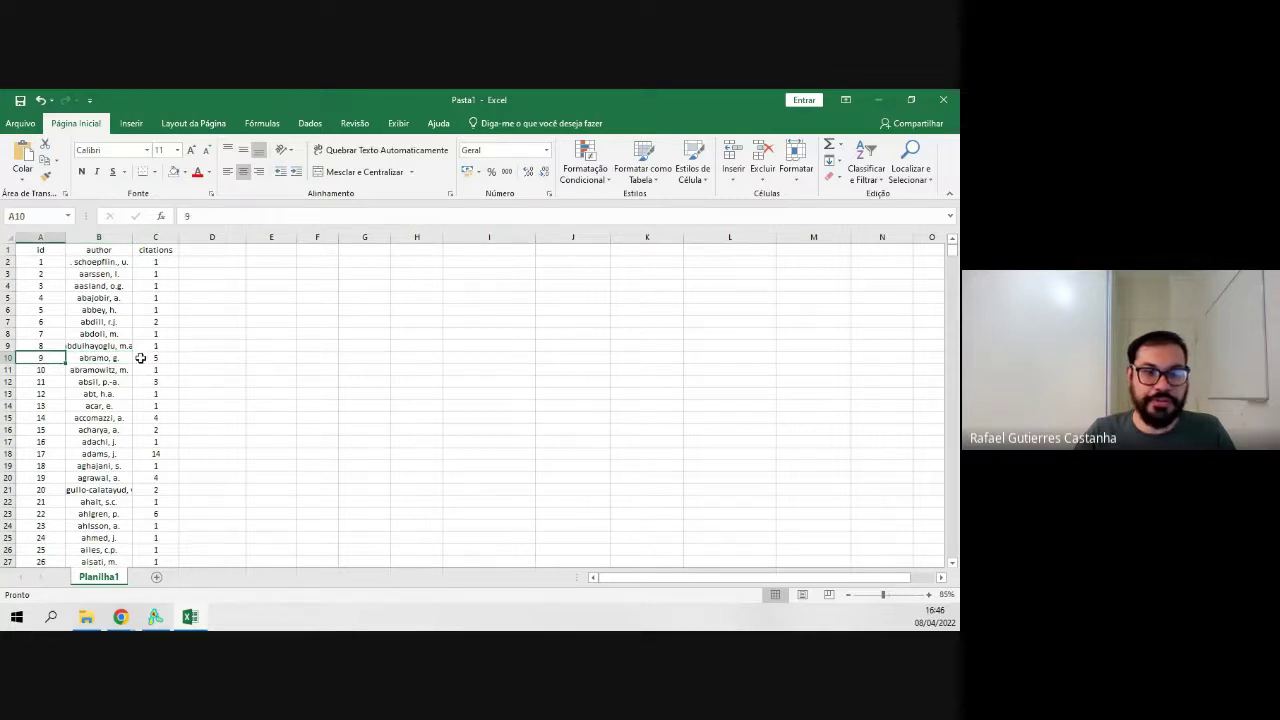
click(172, 358)
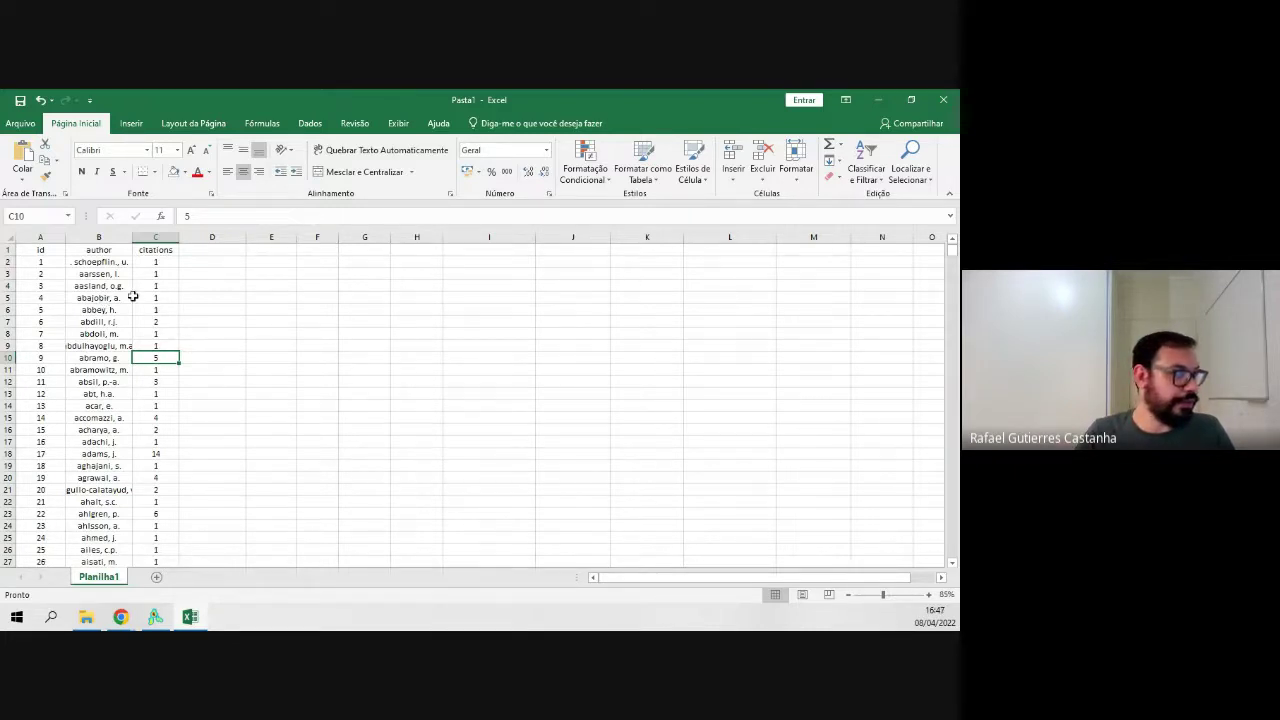
Increase the font size of columns A to C to 12.
click(40, 237)
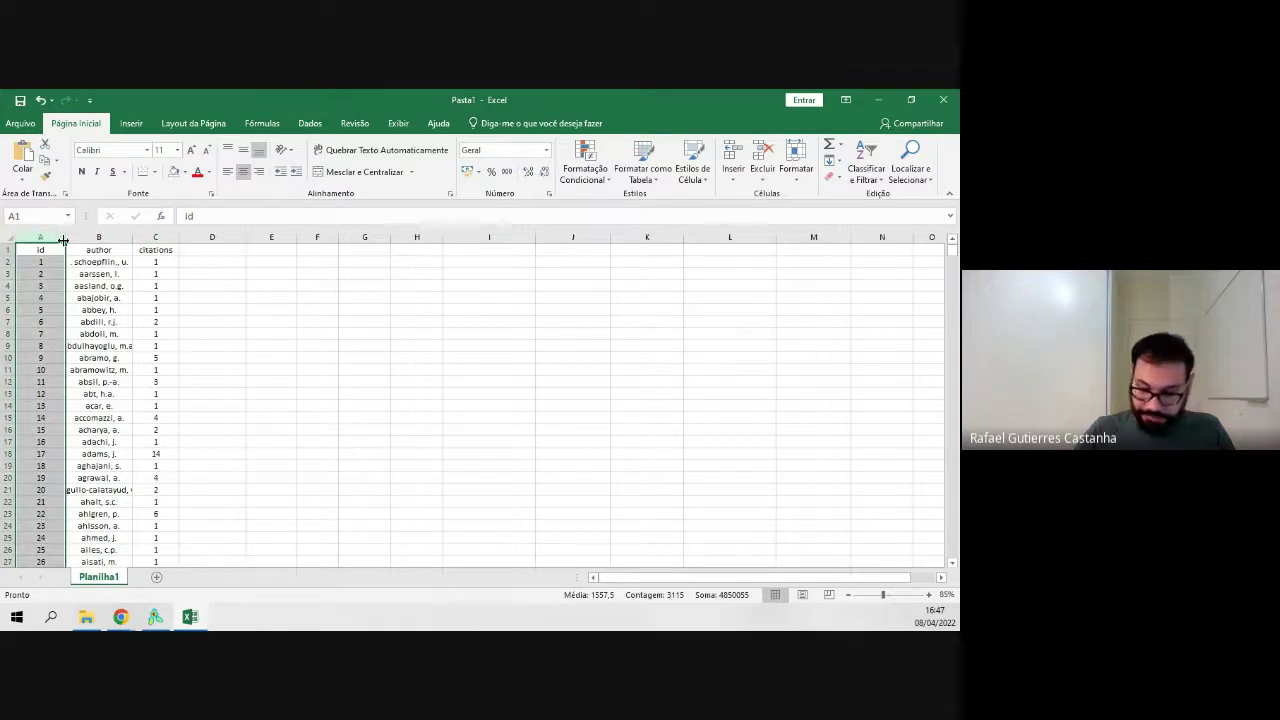
key(shift+Right)
key(shift+Right)
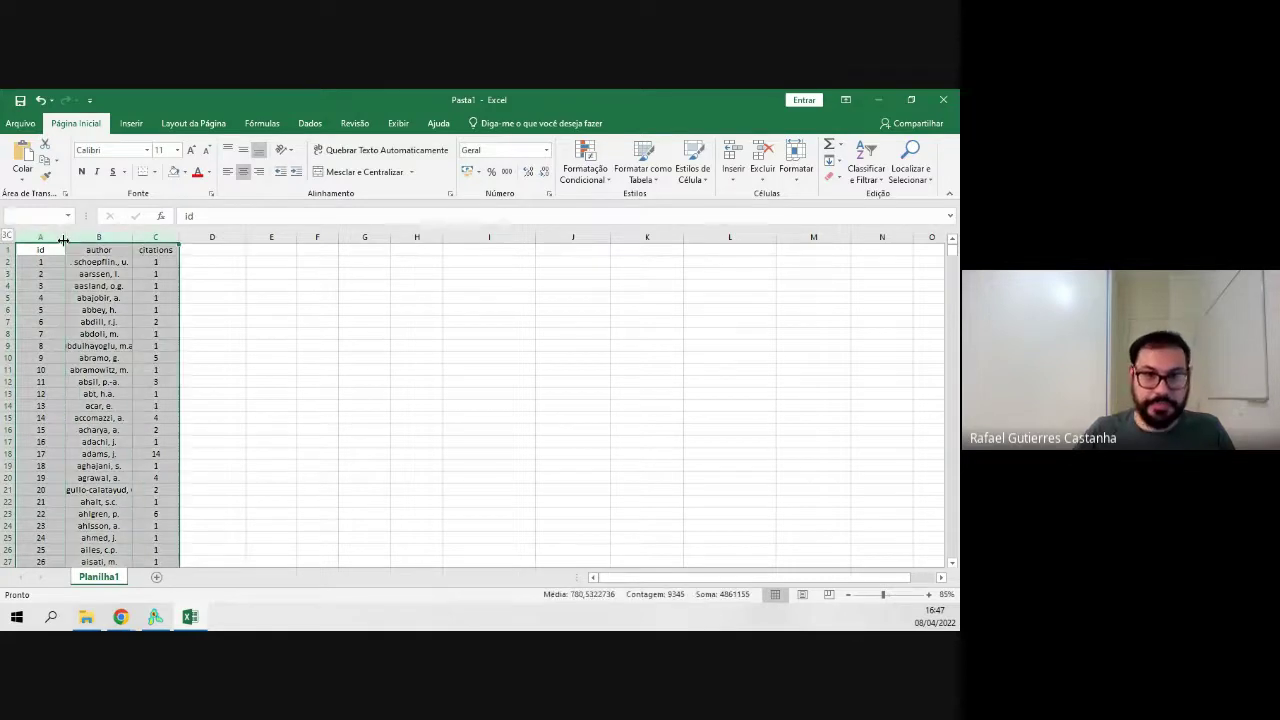
click(147, 150)
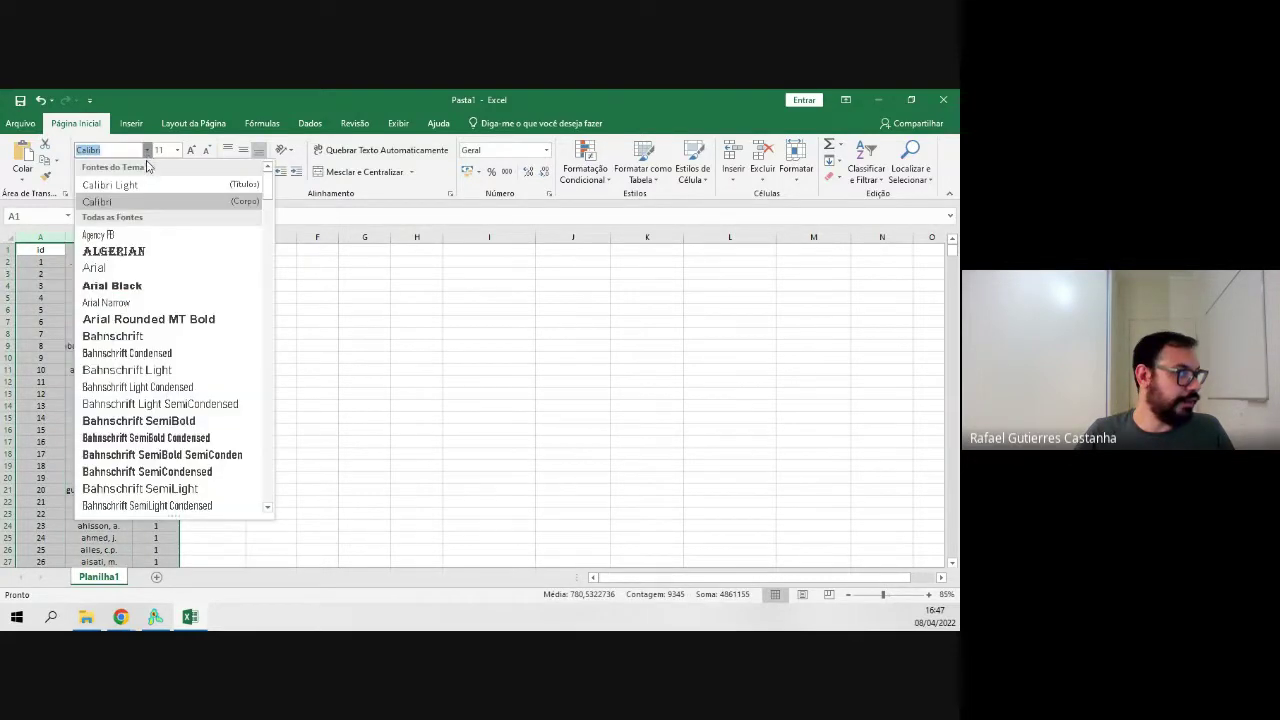
click(191, 150)
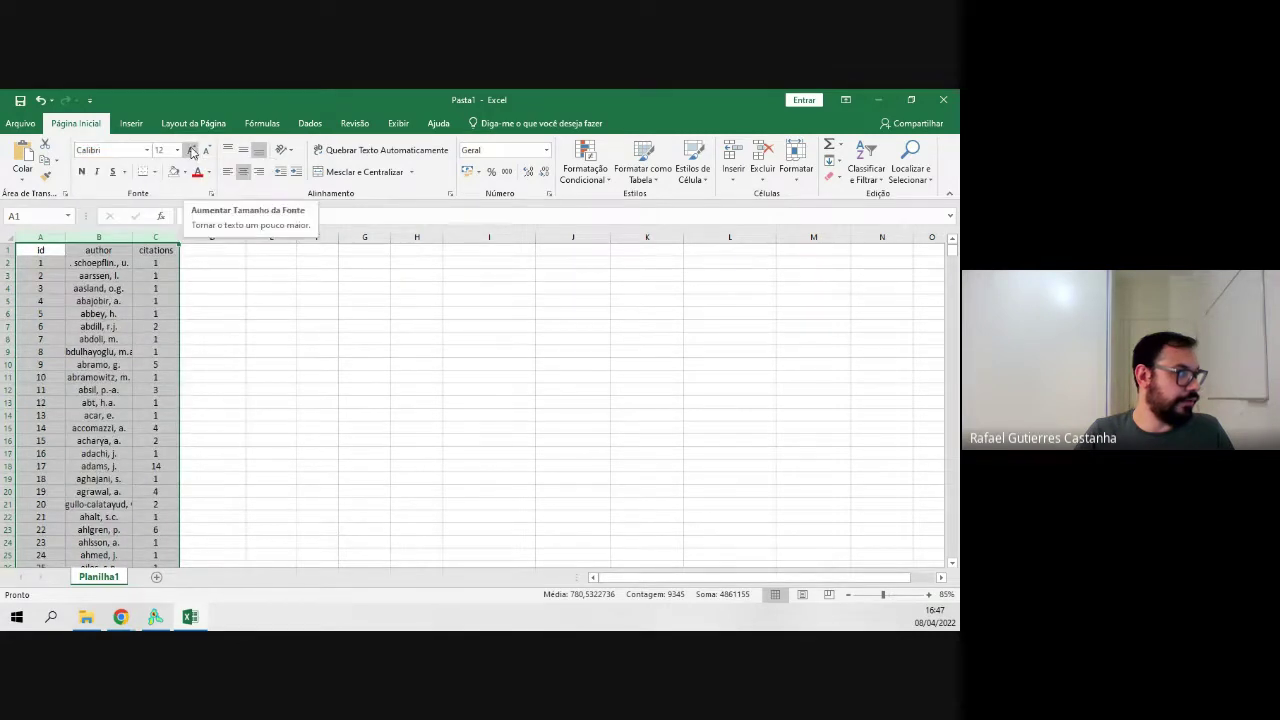
click(268, 331)
Fill the header cells A1 to C1 with a light blue theme color.
drag(34, 250, 165, 250)
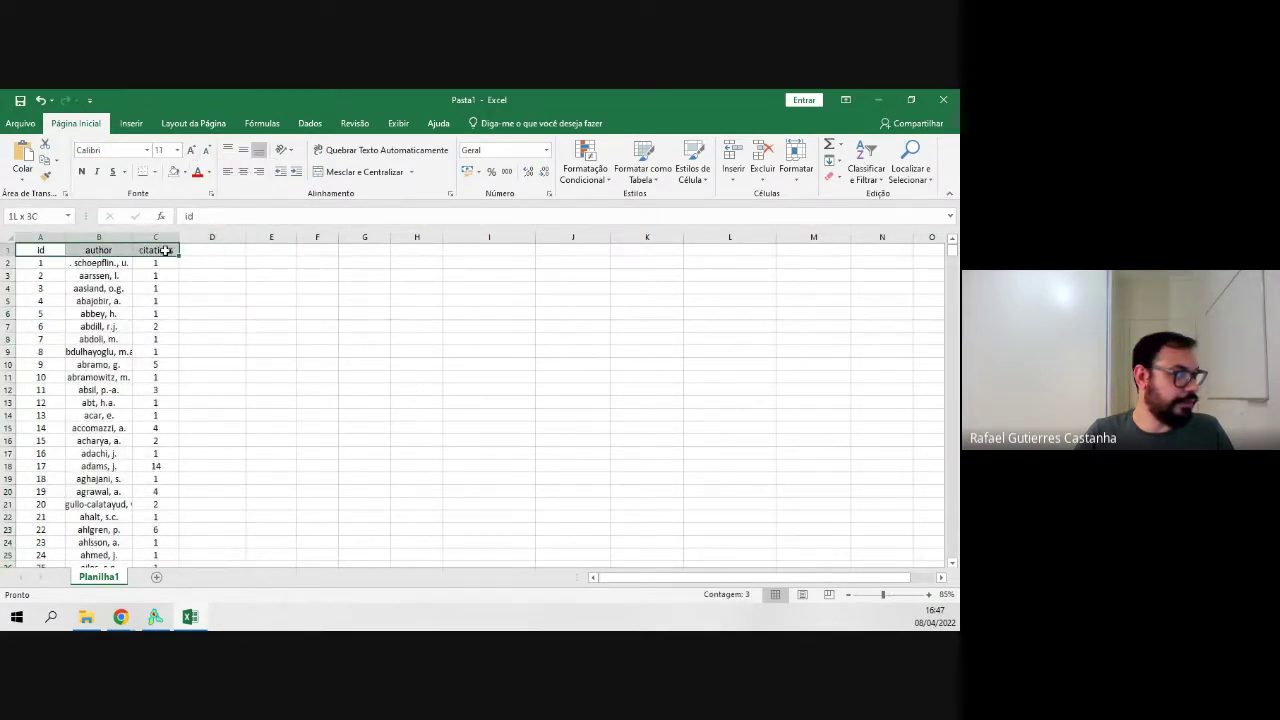
click(185, 172)
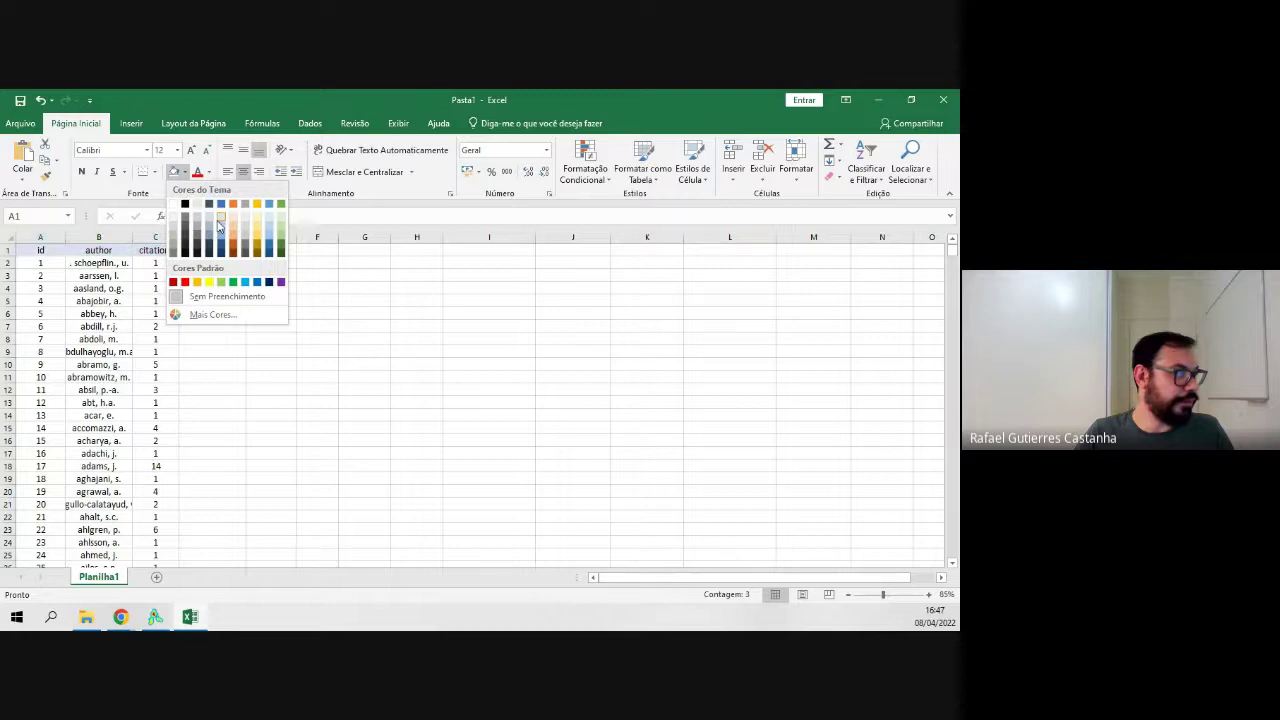
click(221, 225)
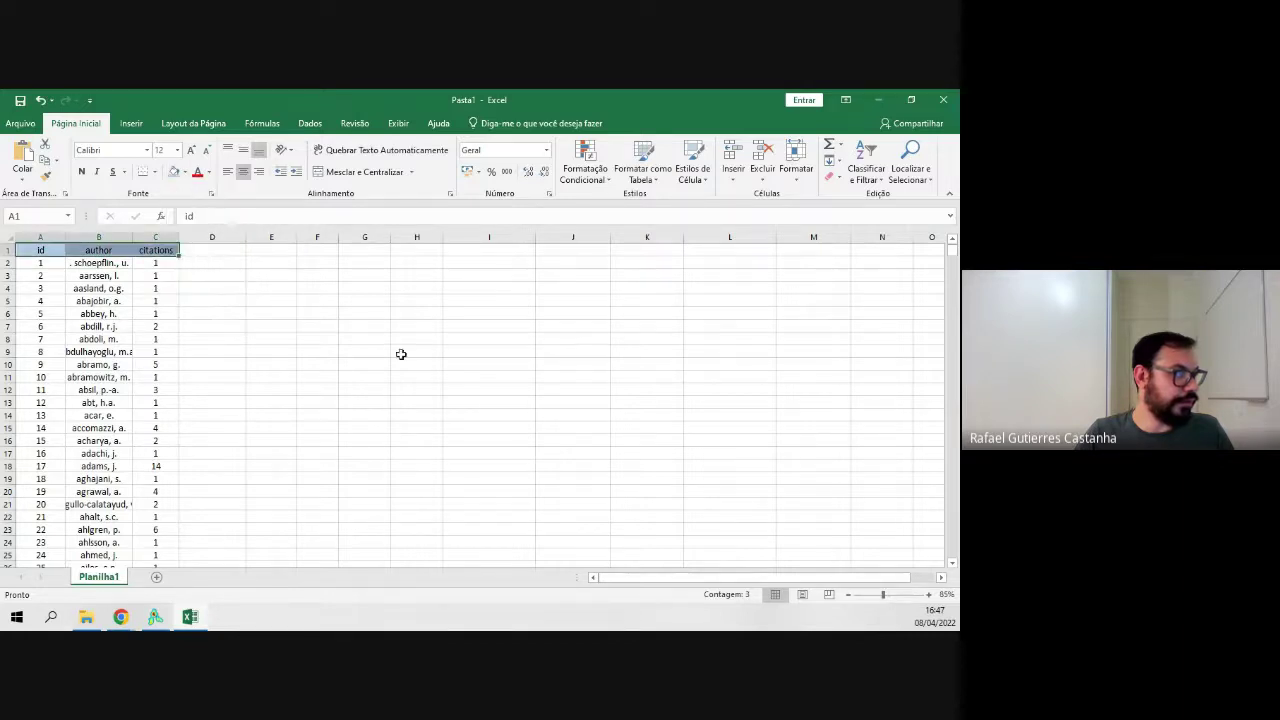
Open the citações text file in the Video folder, copy its entire contents and close it.
click(402, 352)
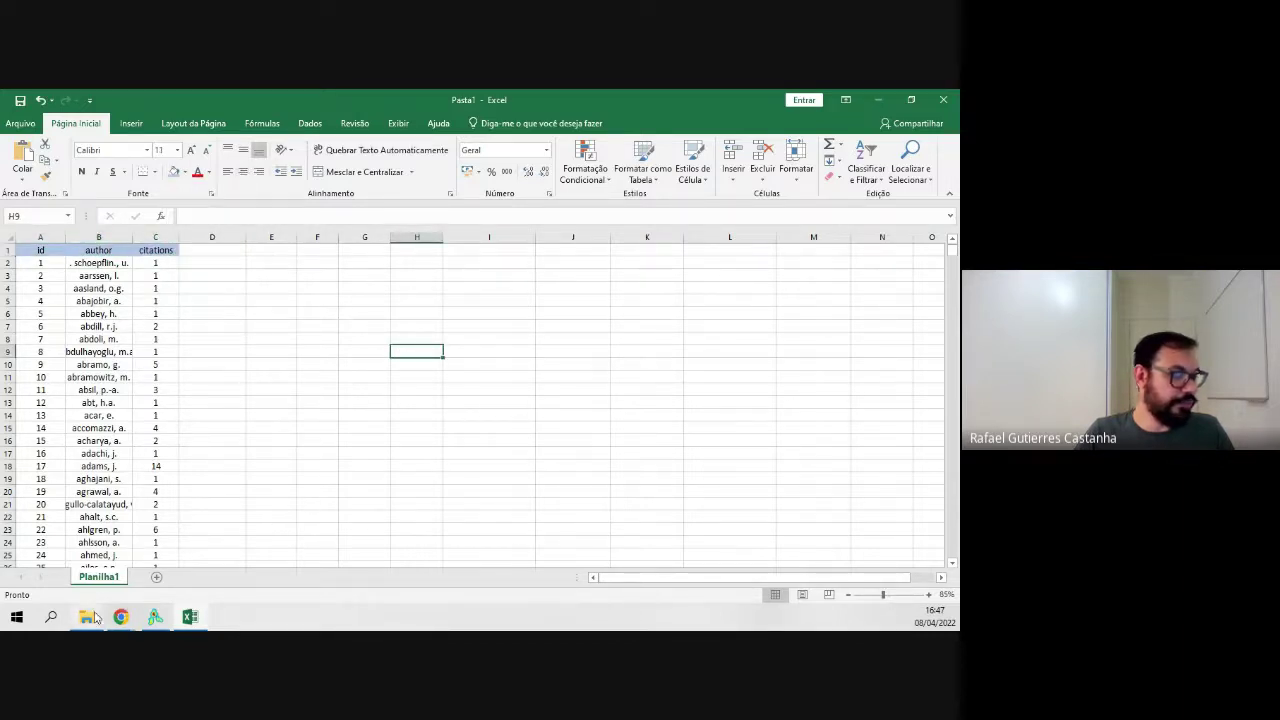
mouse_move(91, 619)
click(100, 569)
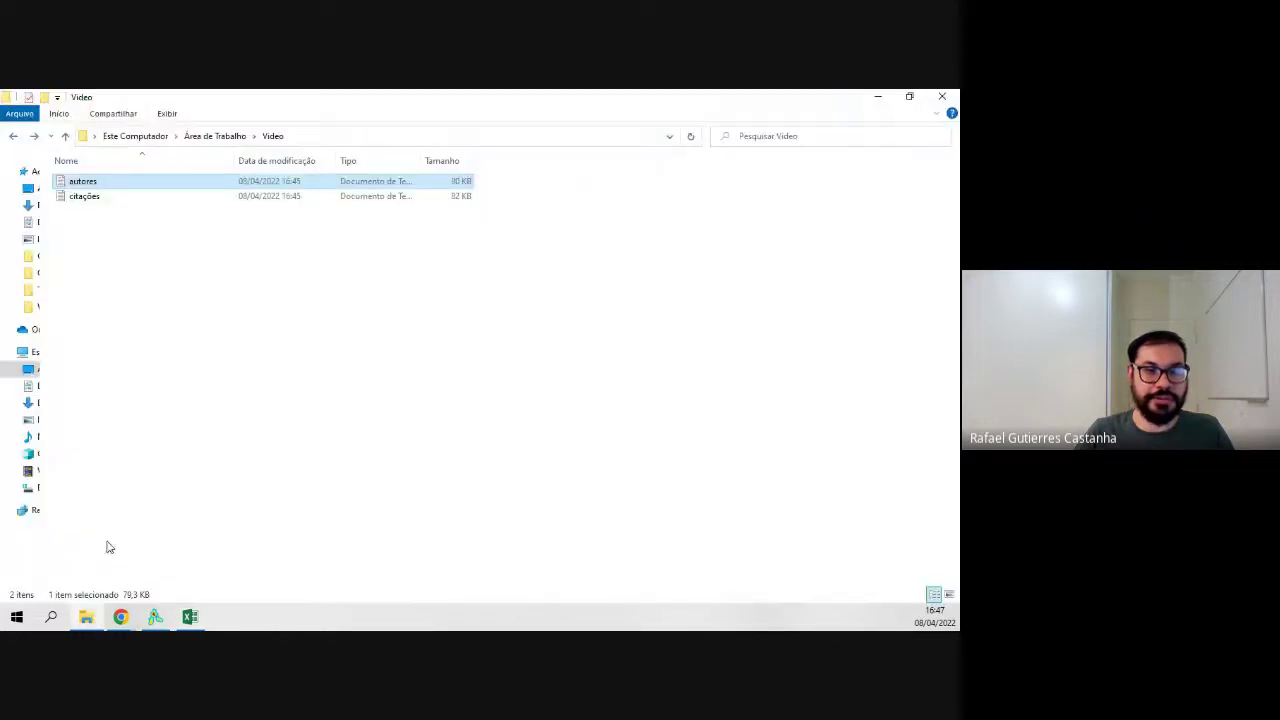
double_click(143, 199)
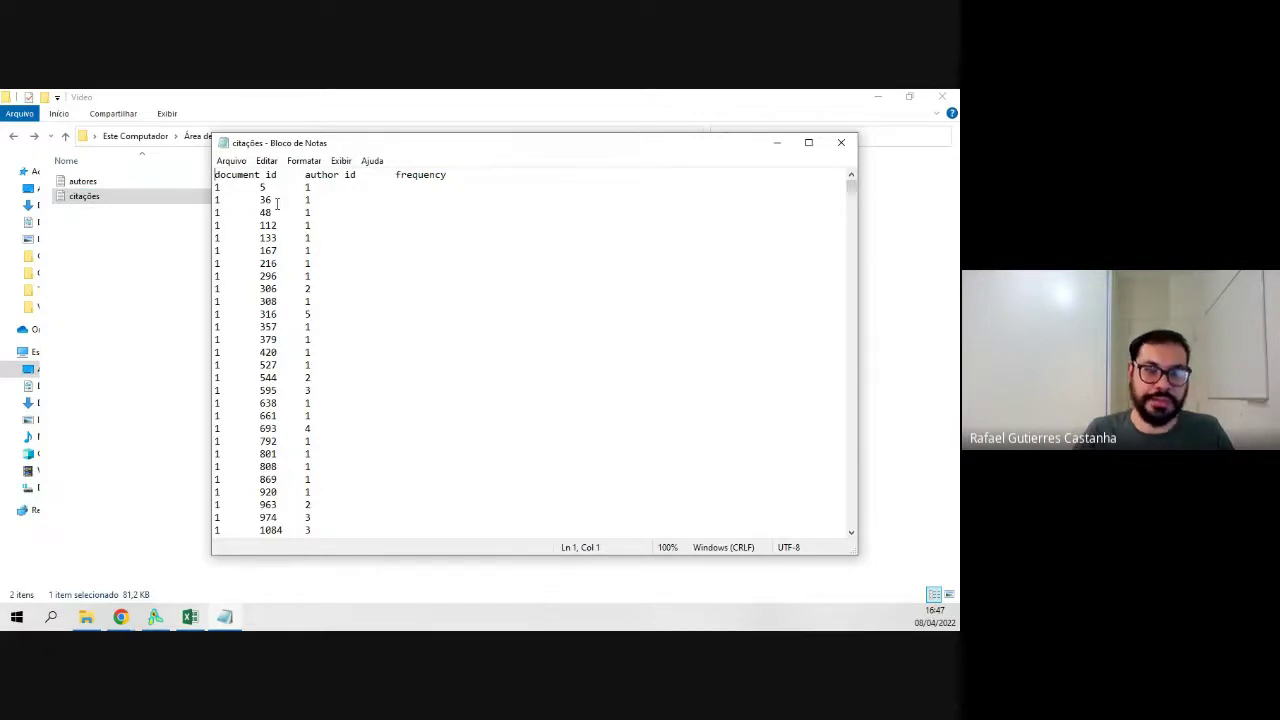
key(ctrl+a)
key(ctrl+c)
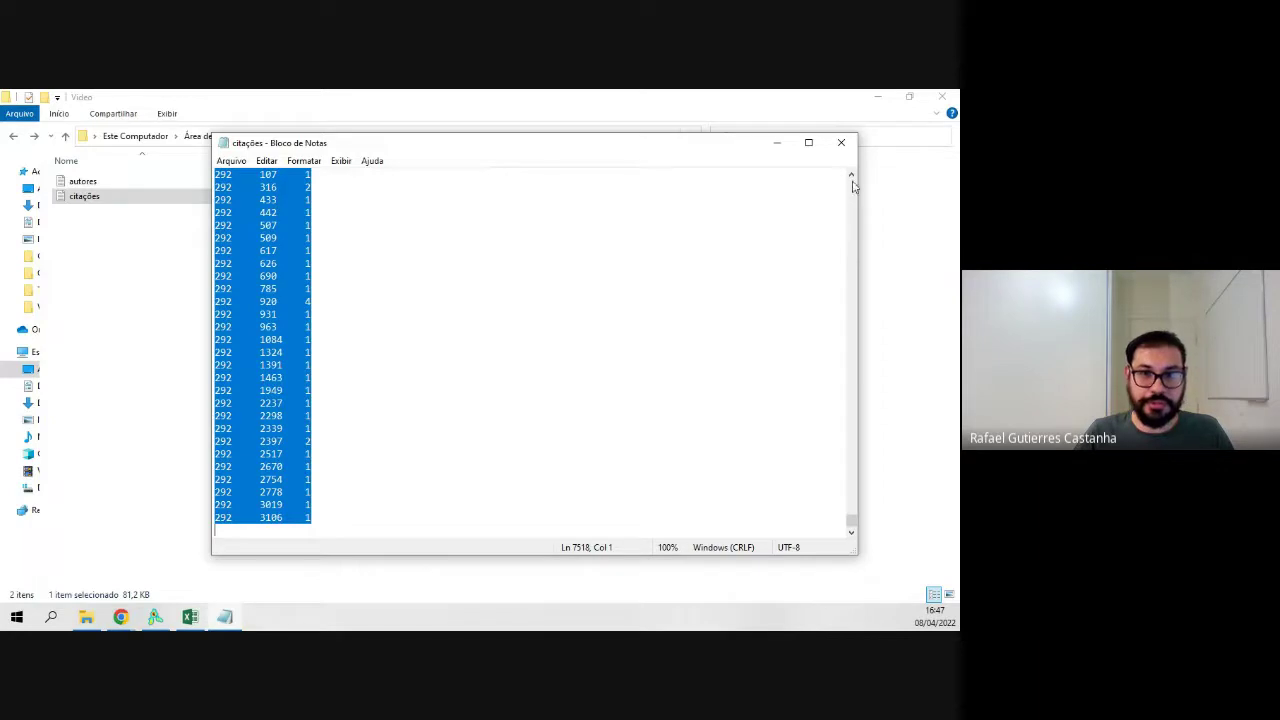
click(841, 142)
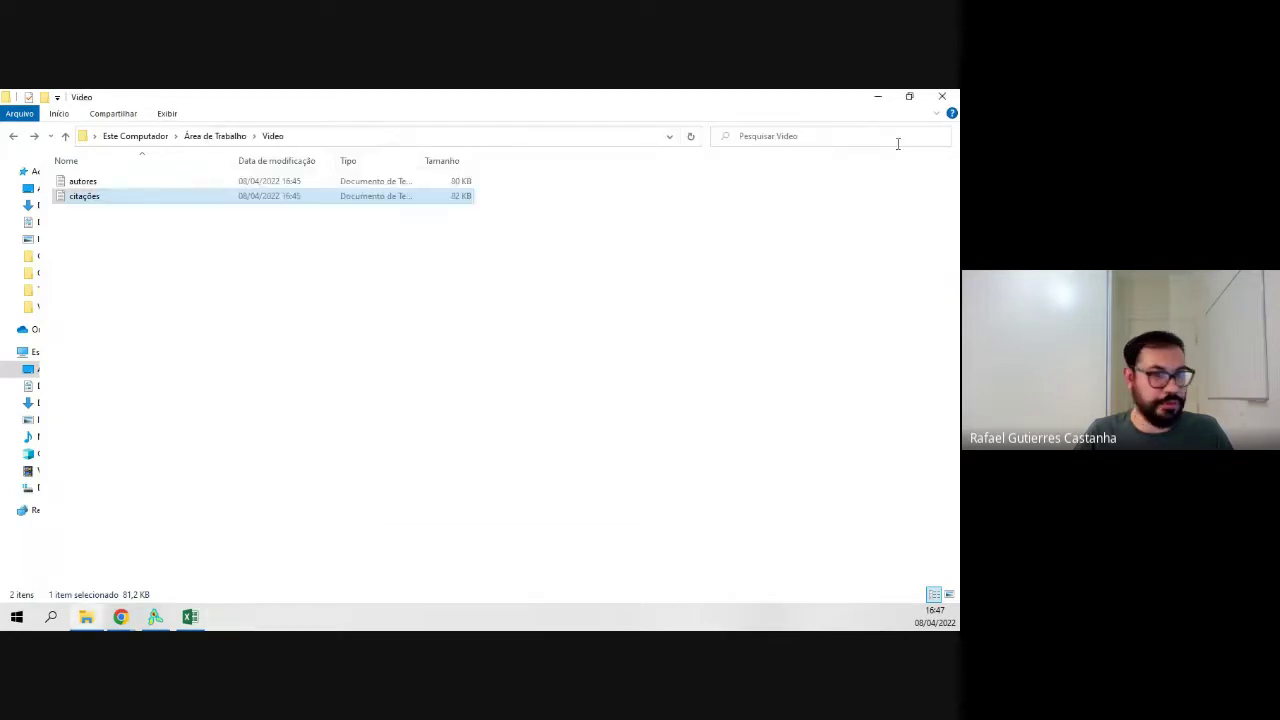
Paste the copied citation data into the Excel sheet starting at E1, centered and at font size 12.
click(194, 618)
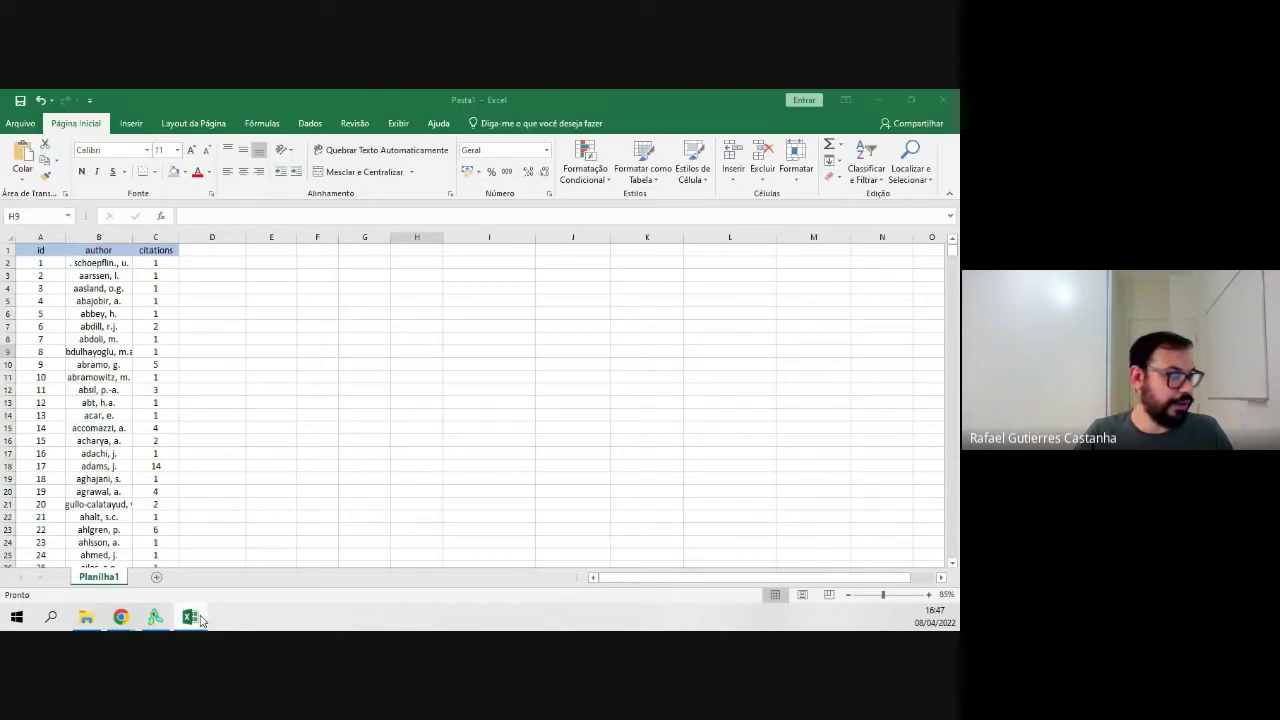
click(272, 250)
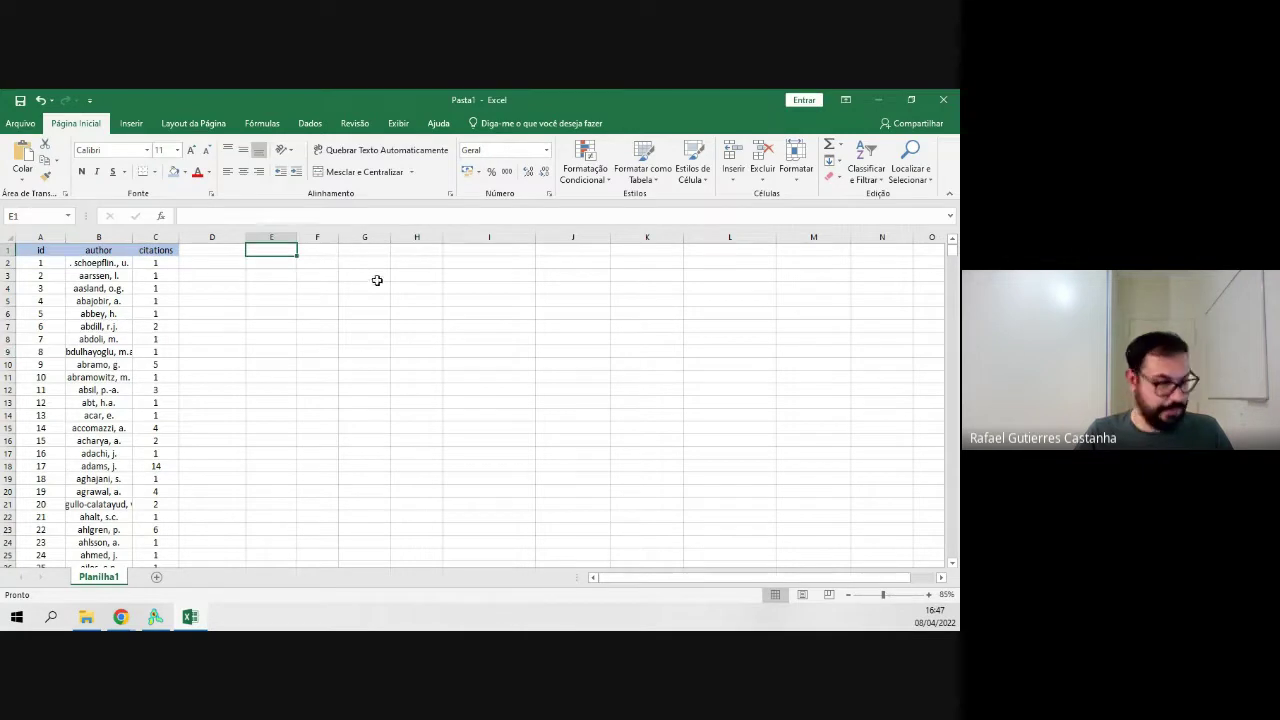
key(ctrl+v)
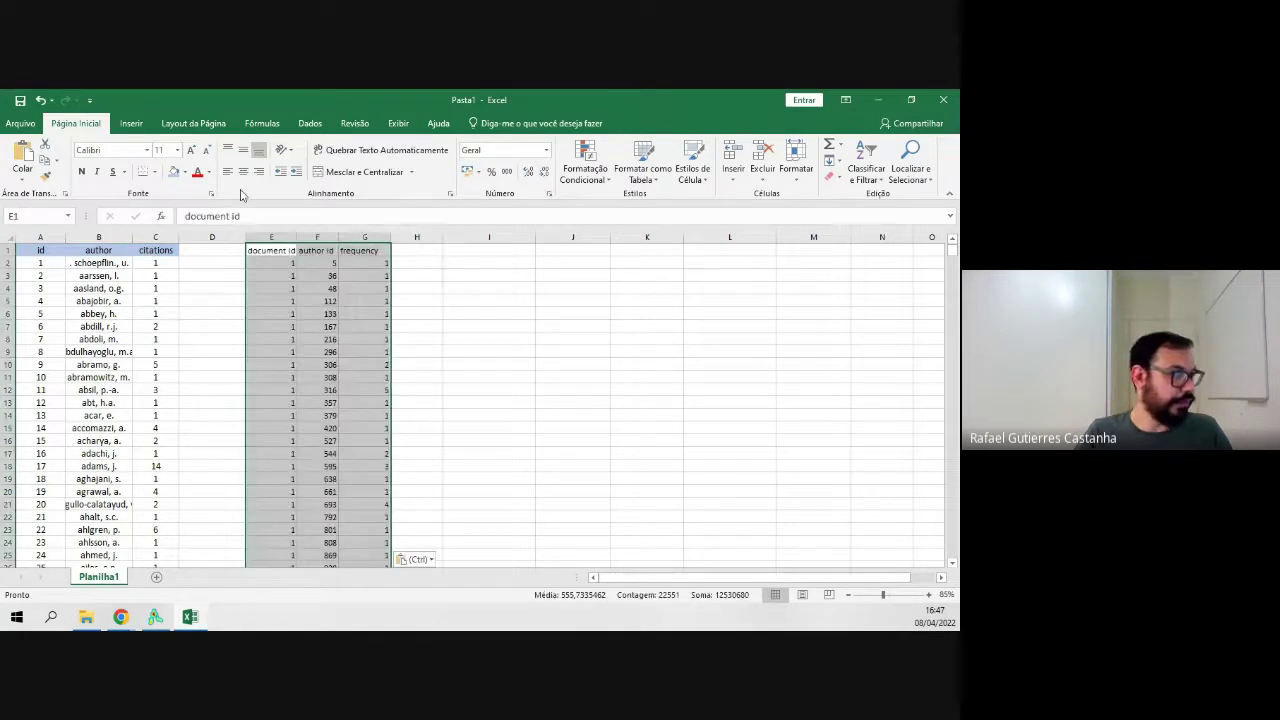
click(243, 172)
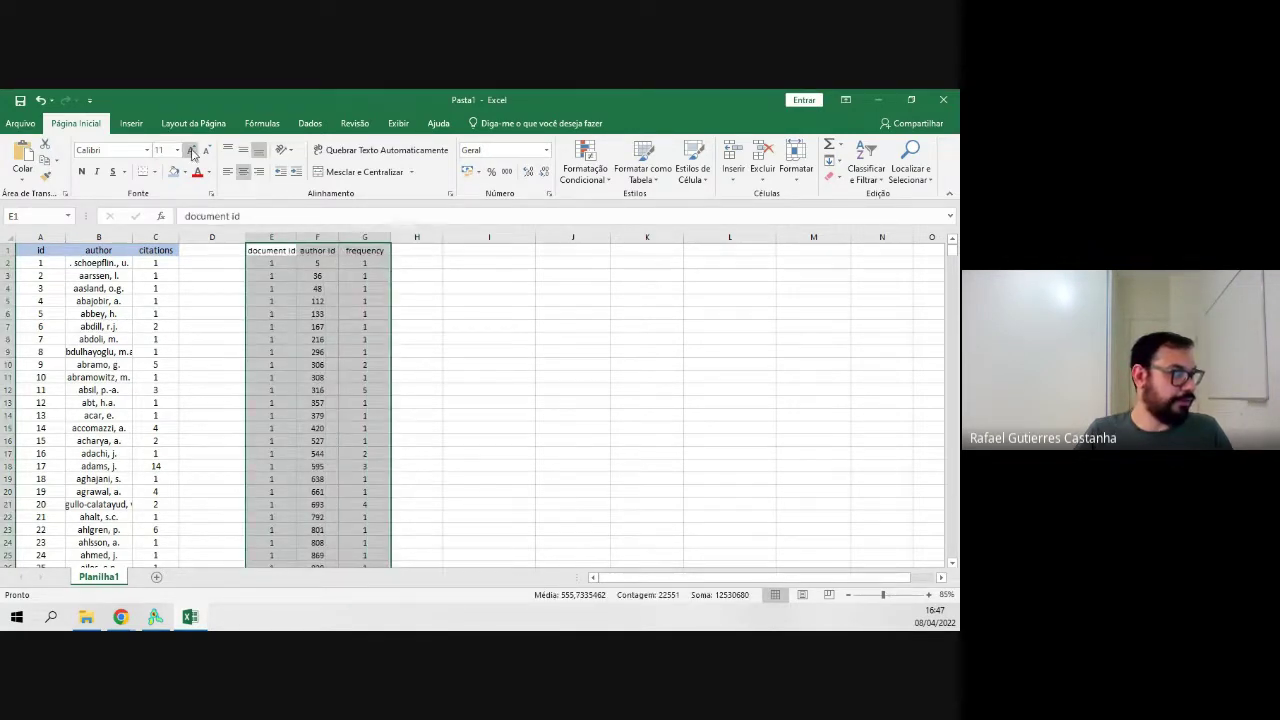
click(482, 339)
Widen columns E, F and G to give the document id, author id and frequency headings more room.
double_click(296, 237)
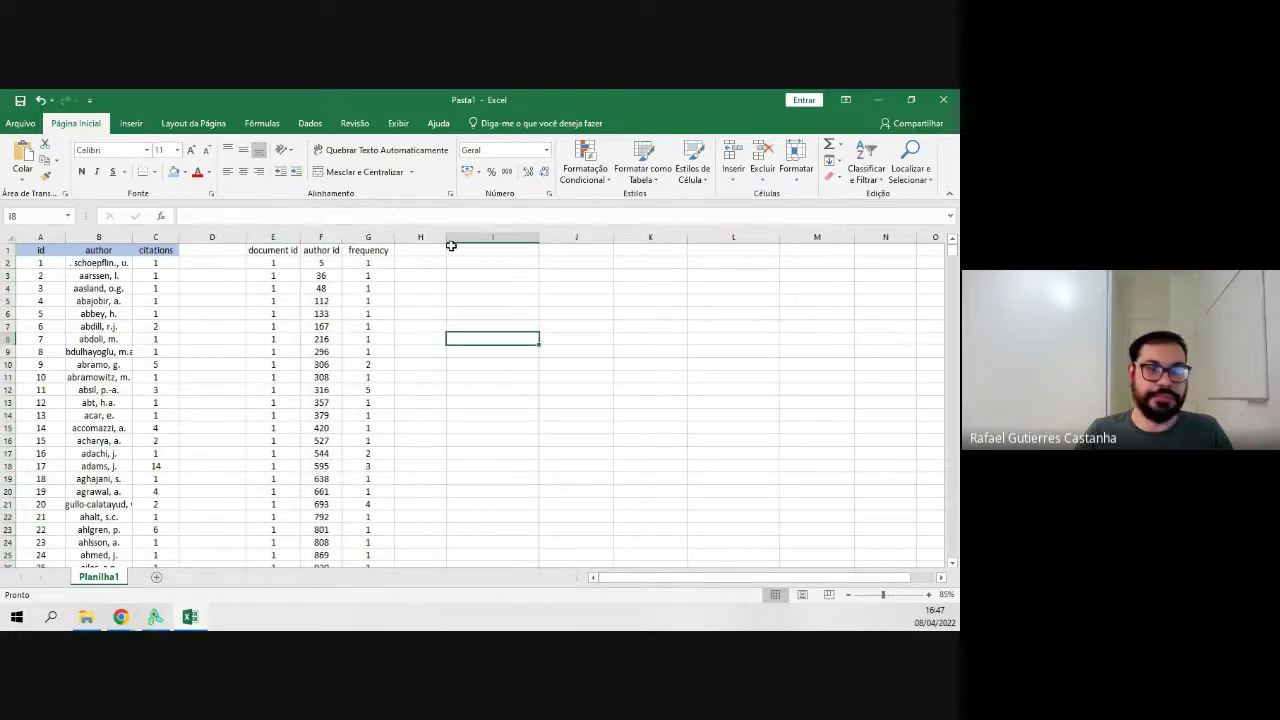
click(305, 238)
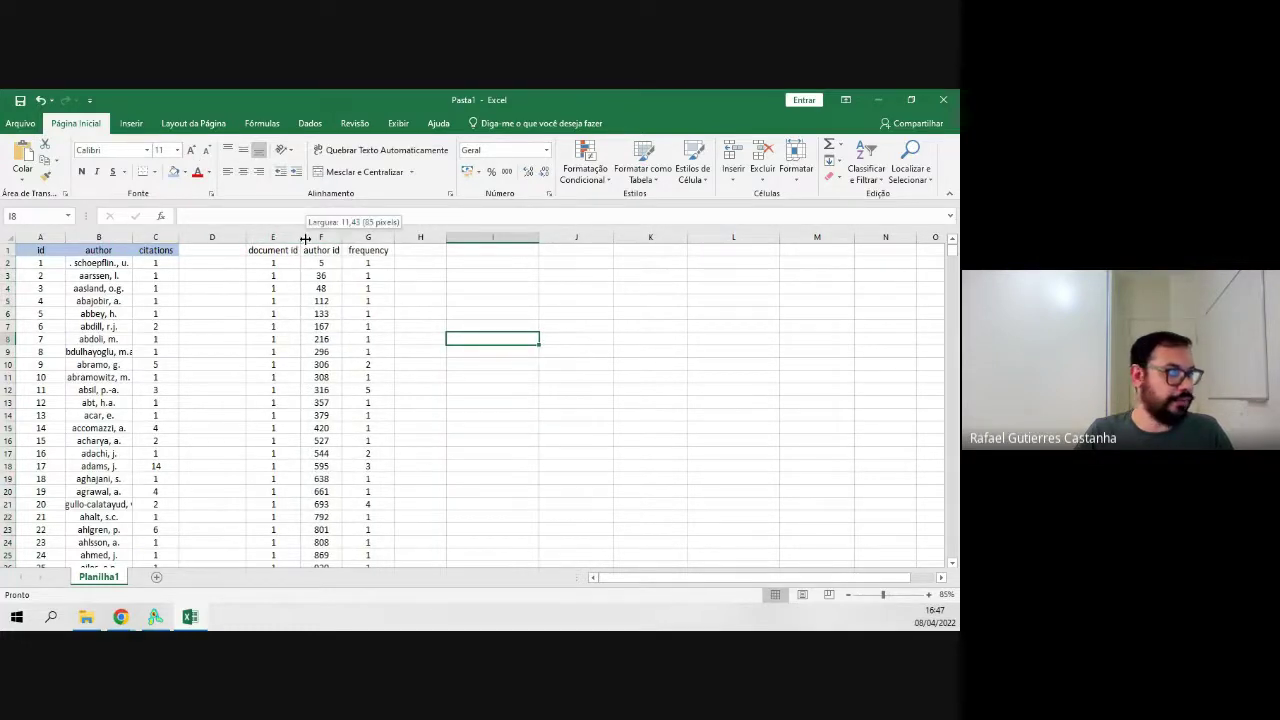
drag(305, 238, 356, 238)
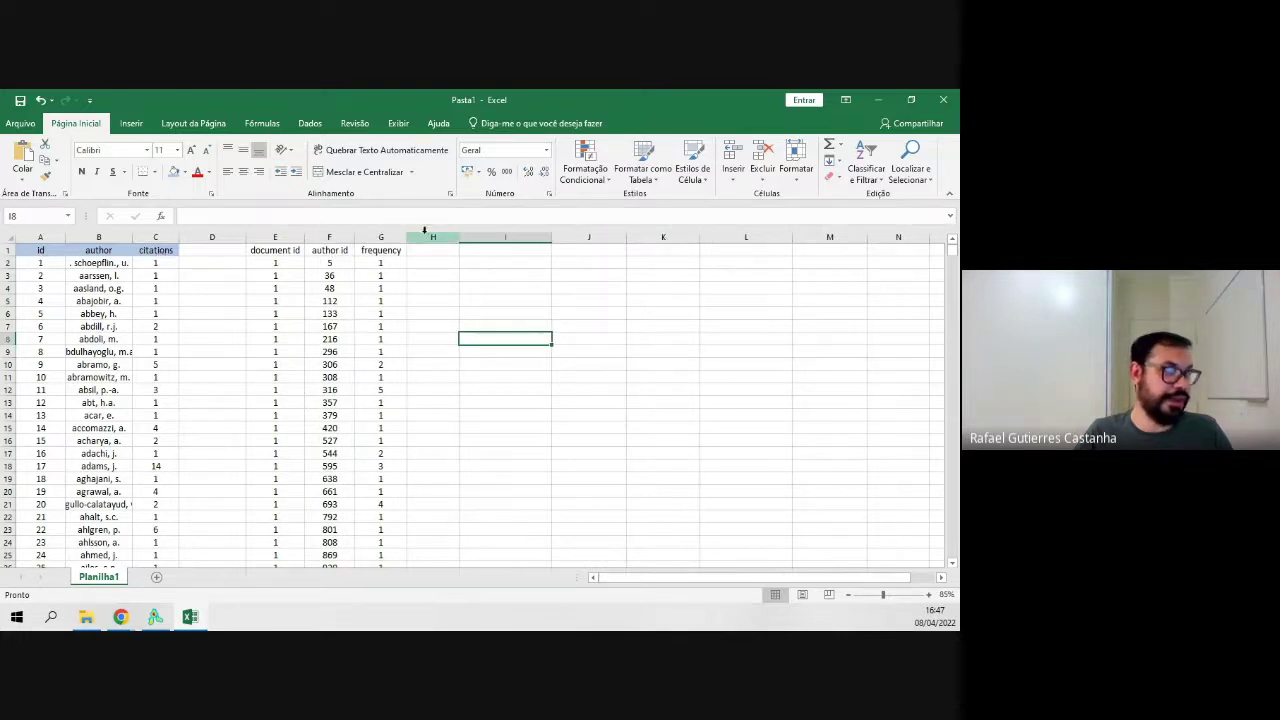
drag(407, 238, 414, 240)
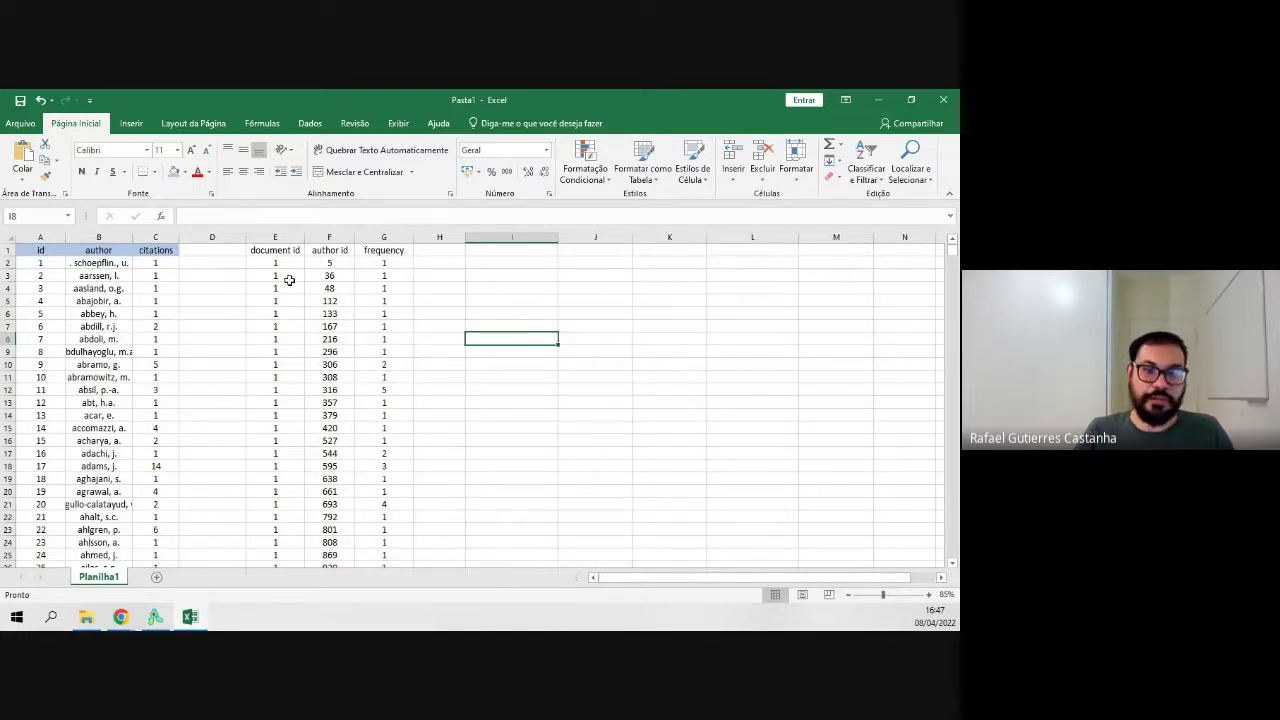
Fill the header cells E1 to G1 with the same light blue as the author table headers.
drag(264, 252, 370, 258)
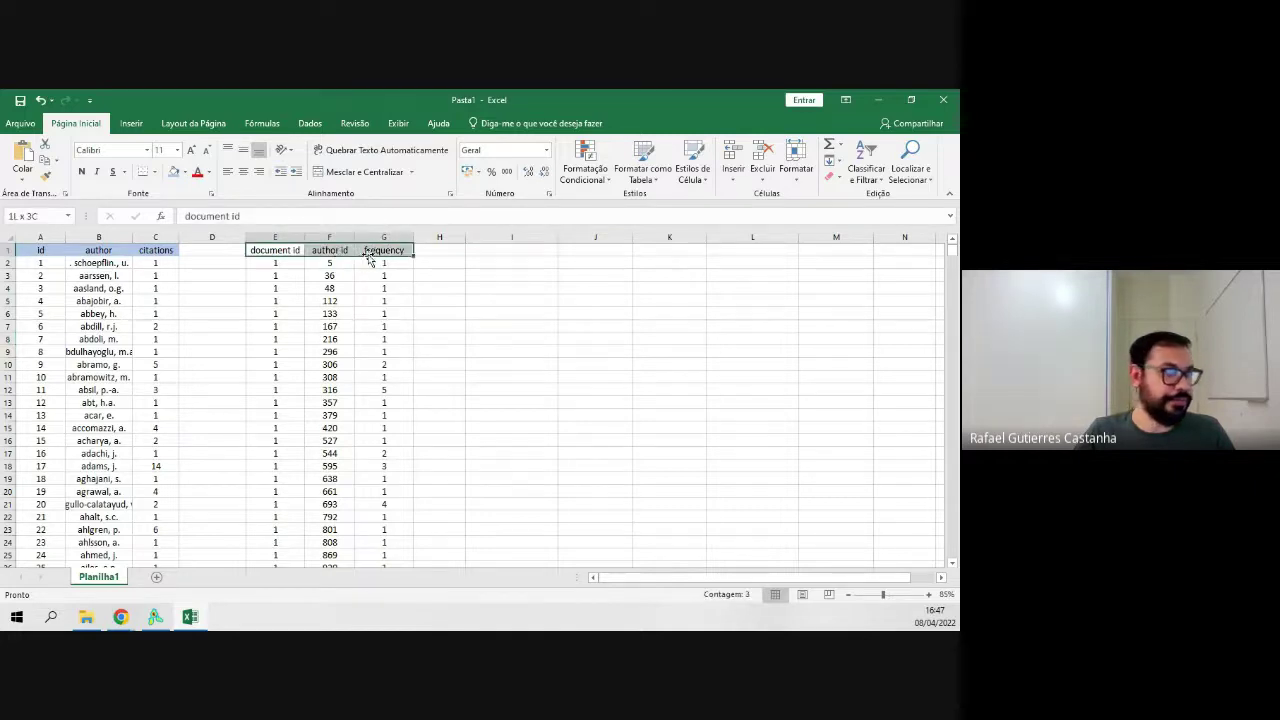
click(174, 172)
click(508, 324)
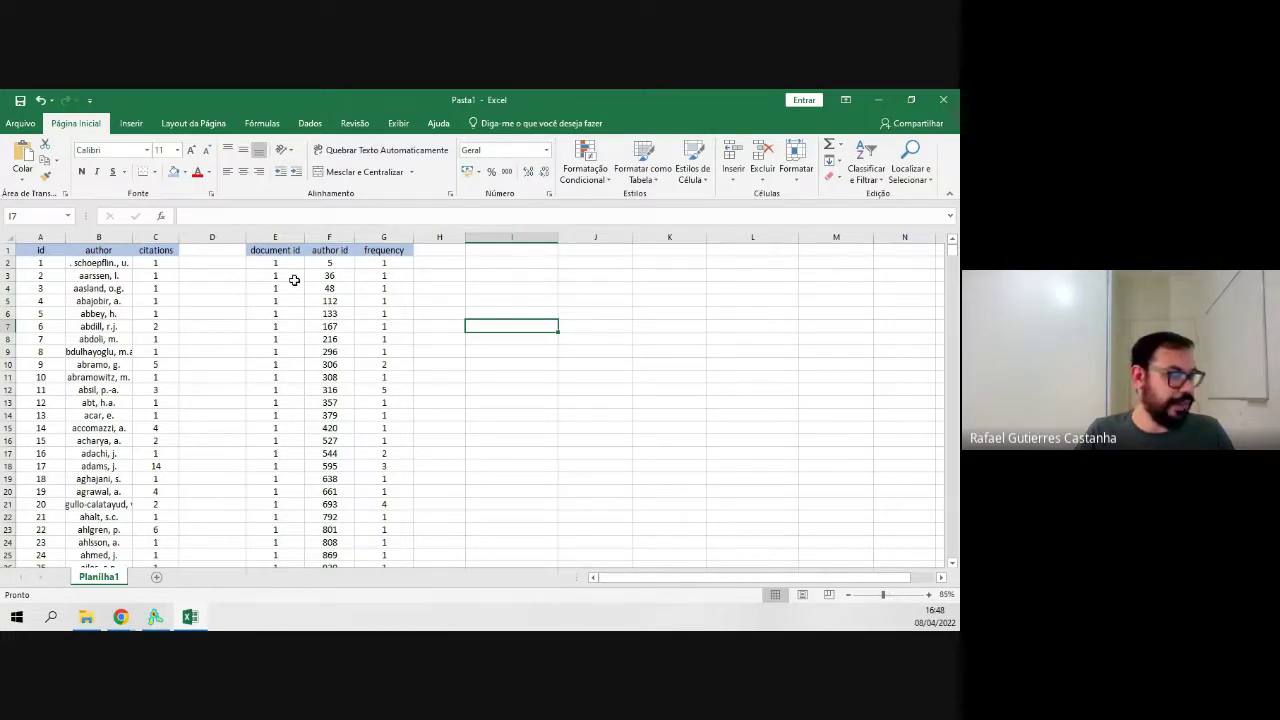
Examine where the document id changes from 1 to 2, checking the document id, author id and frequency in row 66.
scroll(290, 266, down, 3)
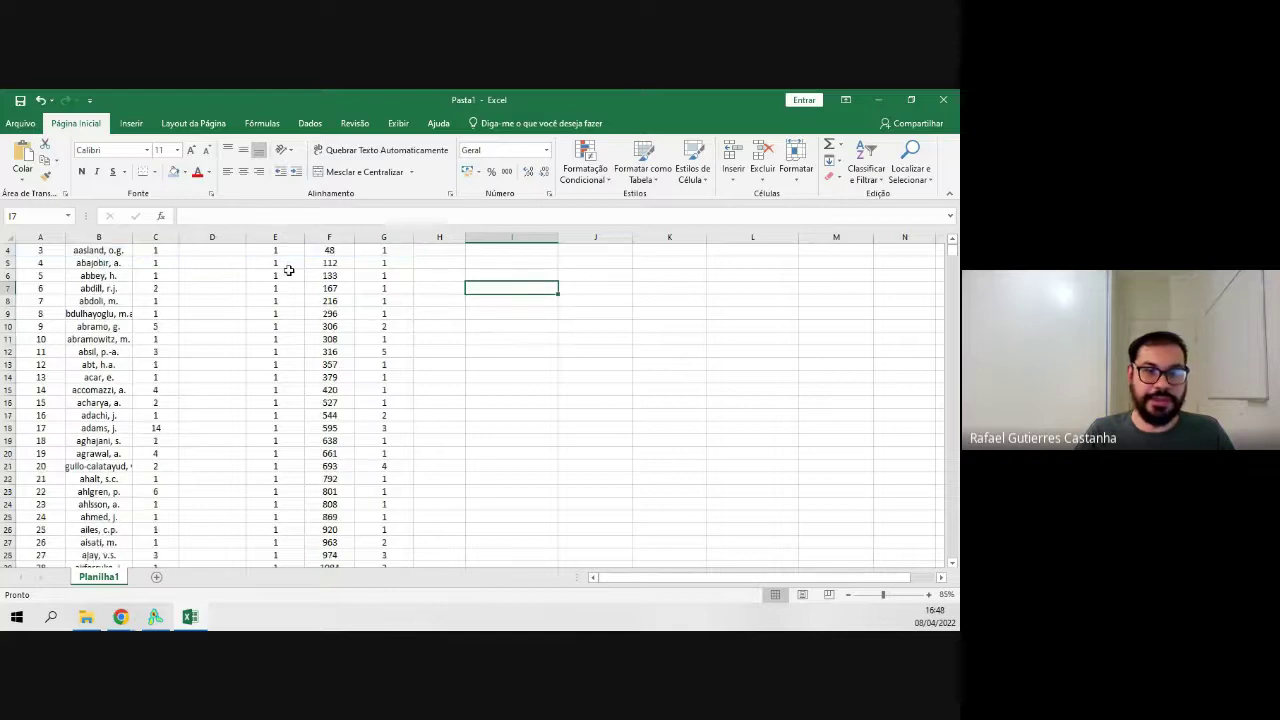
scroll(289, 270, down, 10)
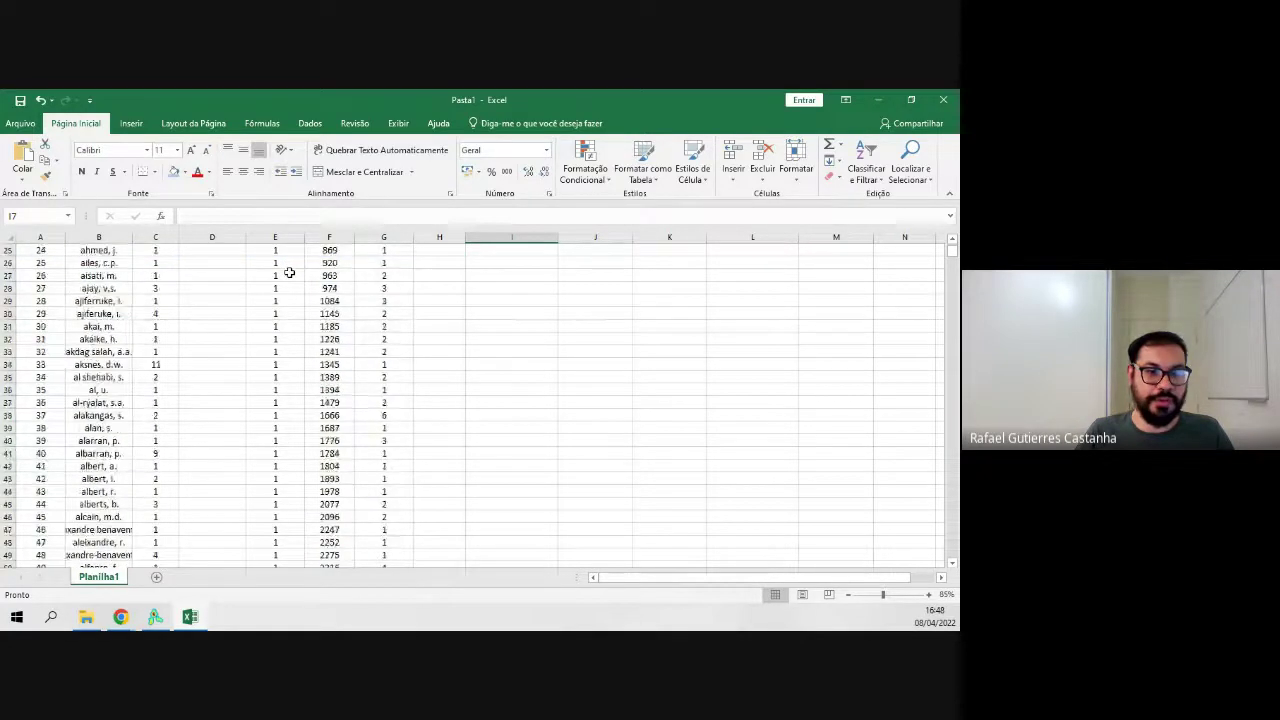
scroll(289, 273, down, 4)
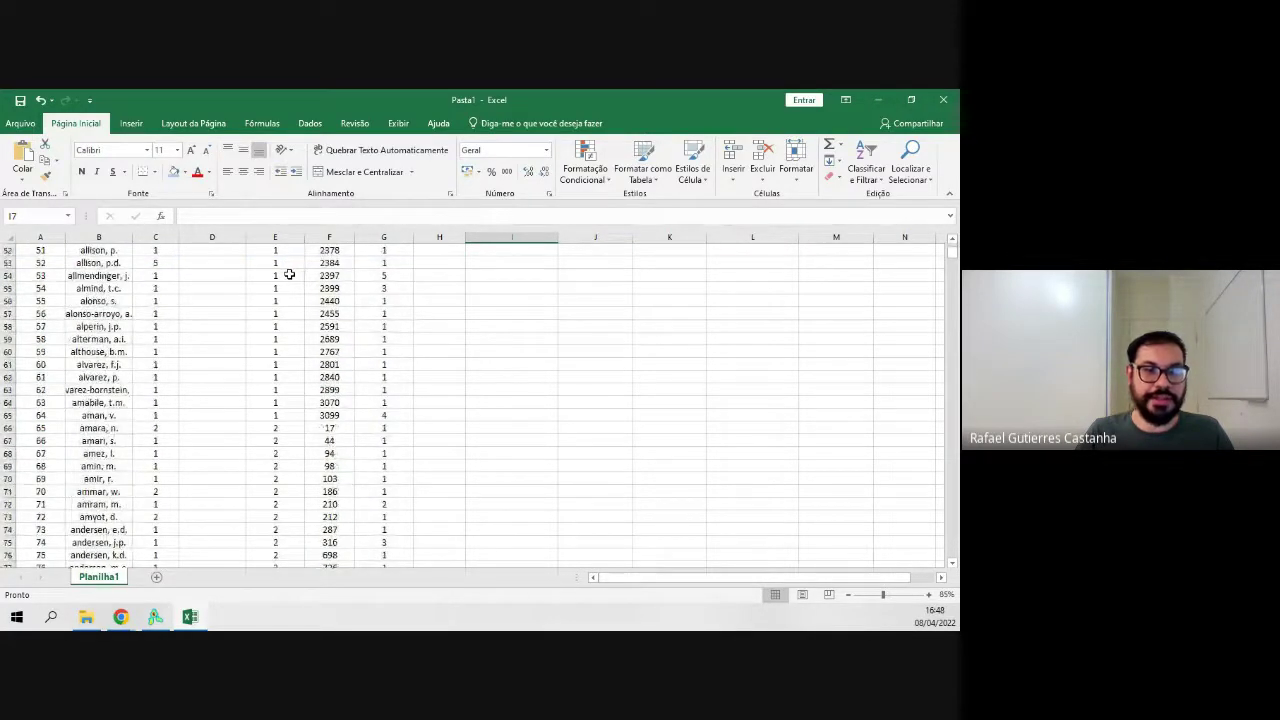
click(276, 431)
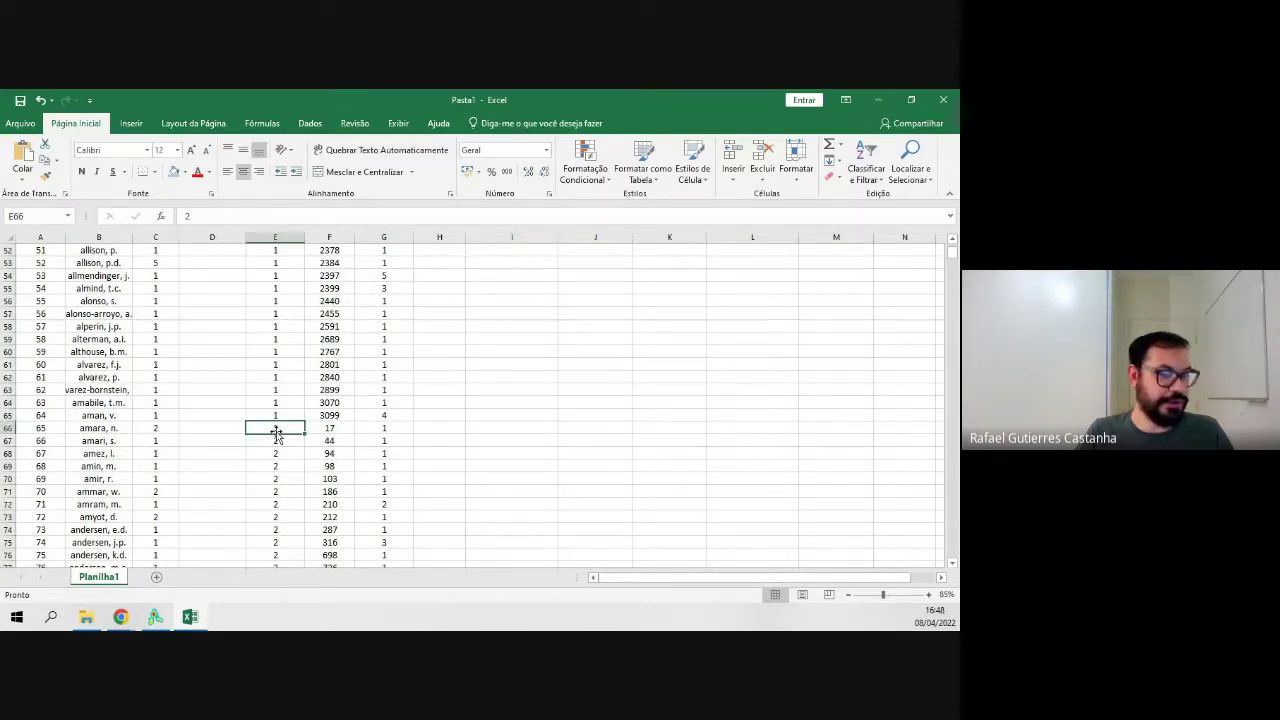
click(345, 430)
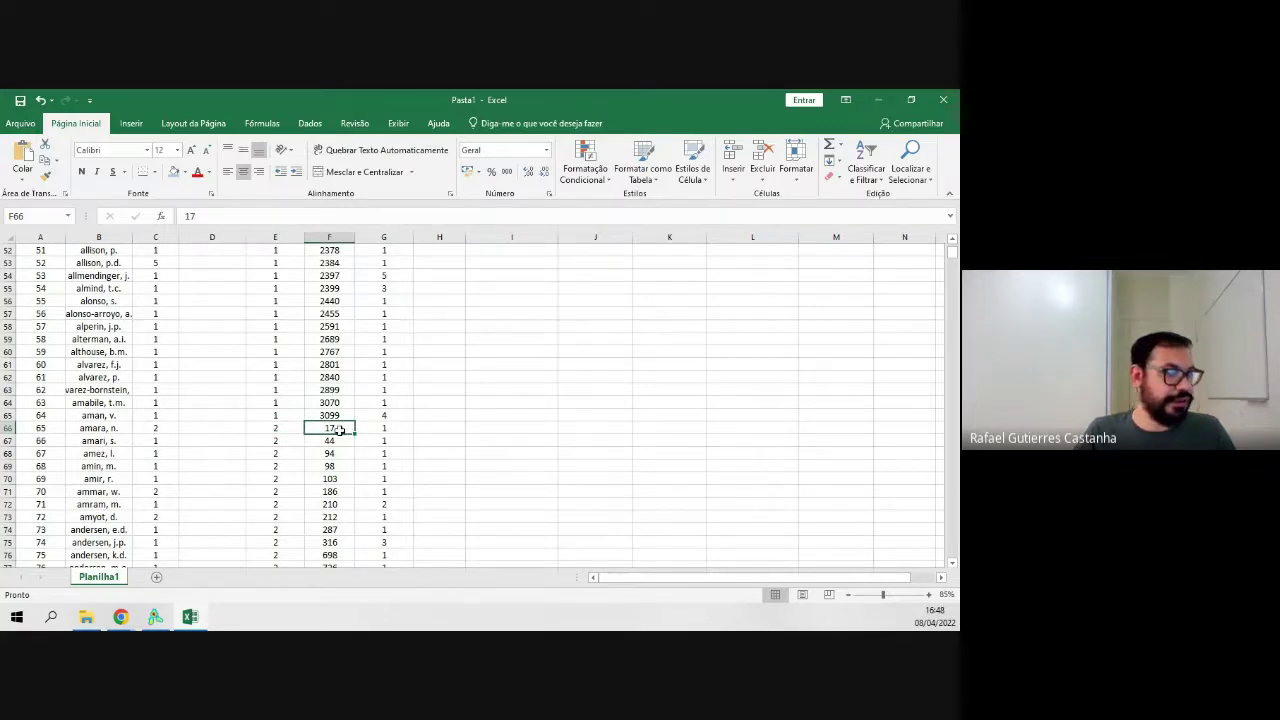
click(378, 430)
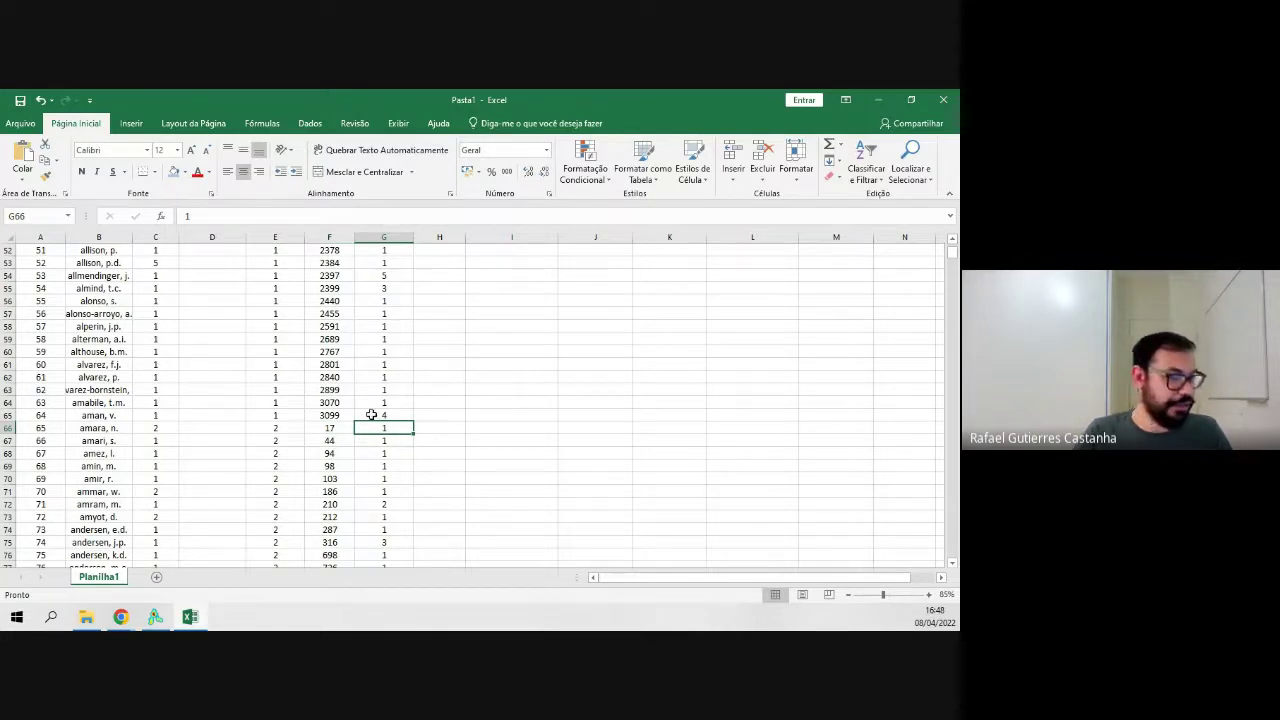
scroll(390, 406, up, 17)
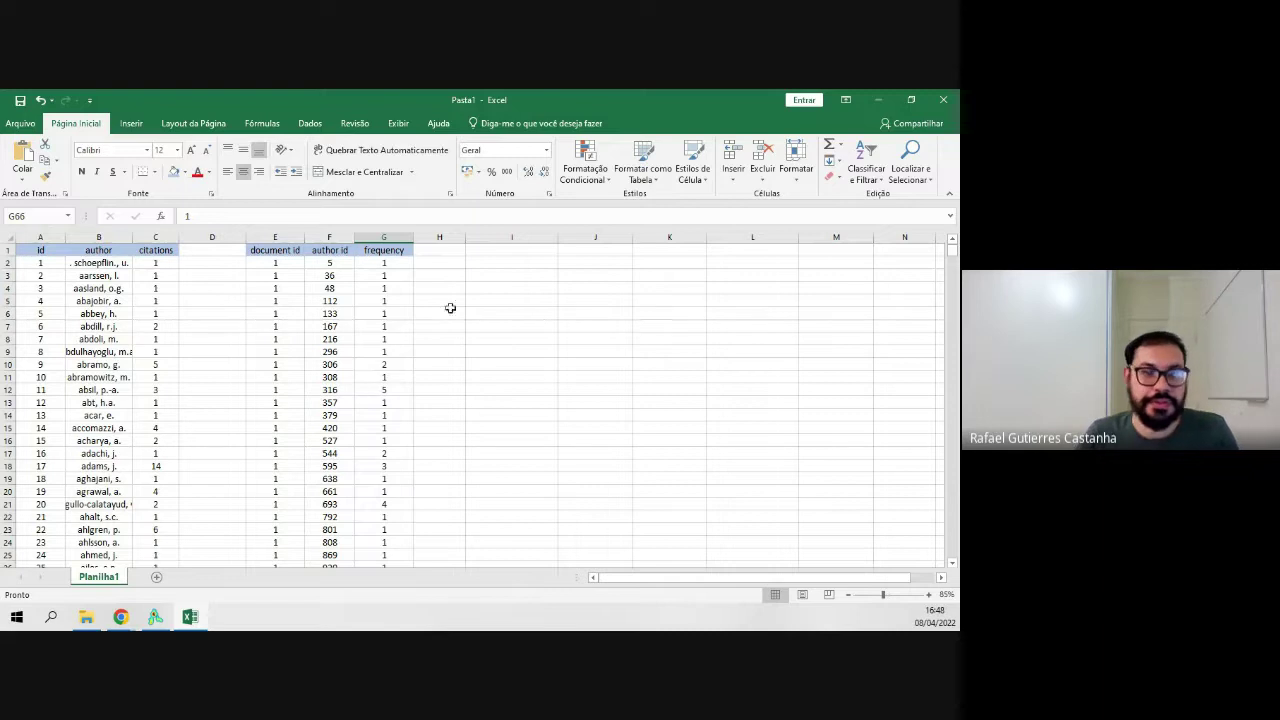
Widen column H and enter the heading Autor in H1.
drag(463, 240, 489, 242)
click(459, 250)
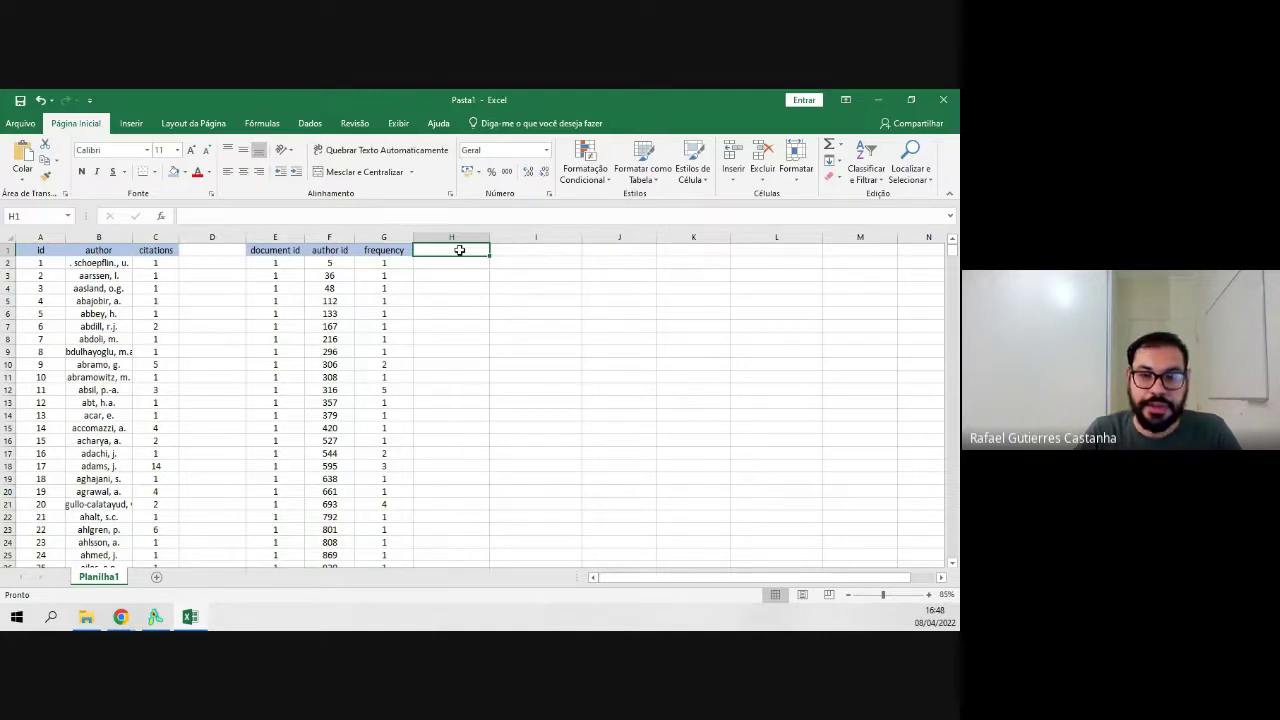
text(Autor)
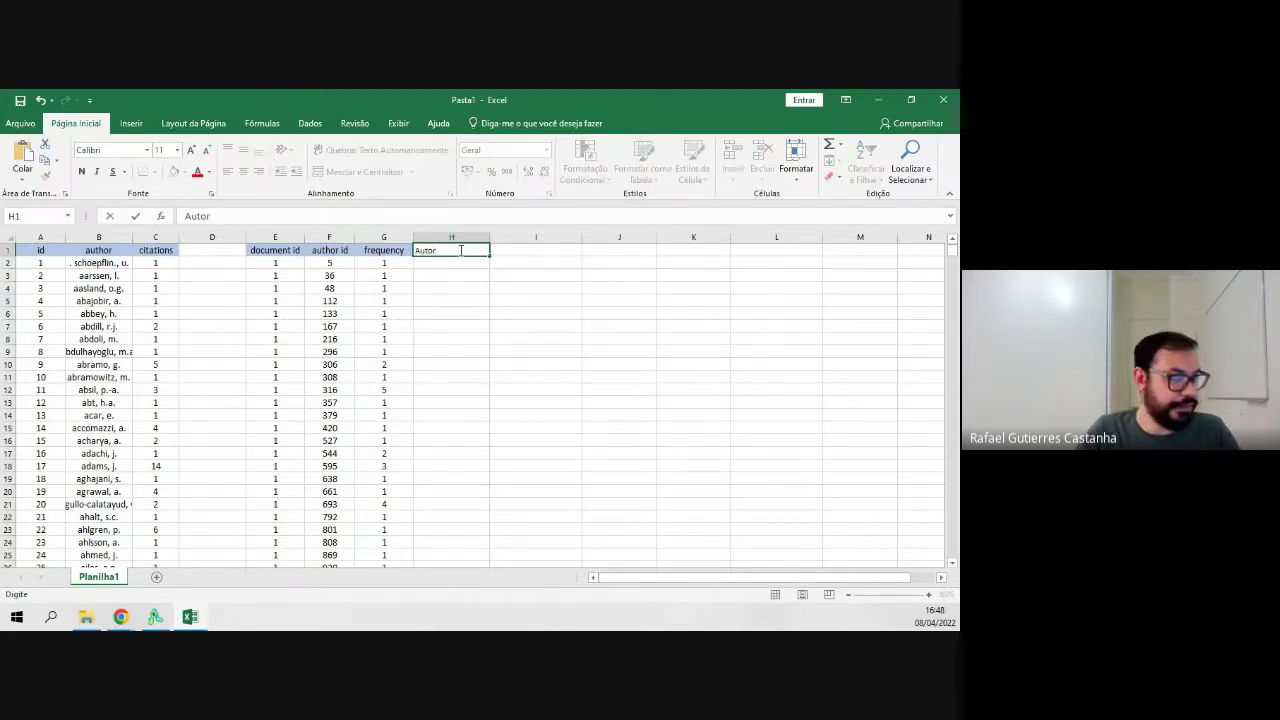
click(582, 298)
Fill the Autor header cell H1 with a light orange theme color.
click(451, 257)
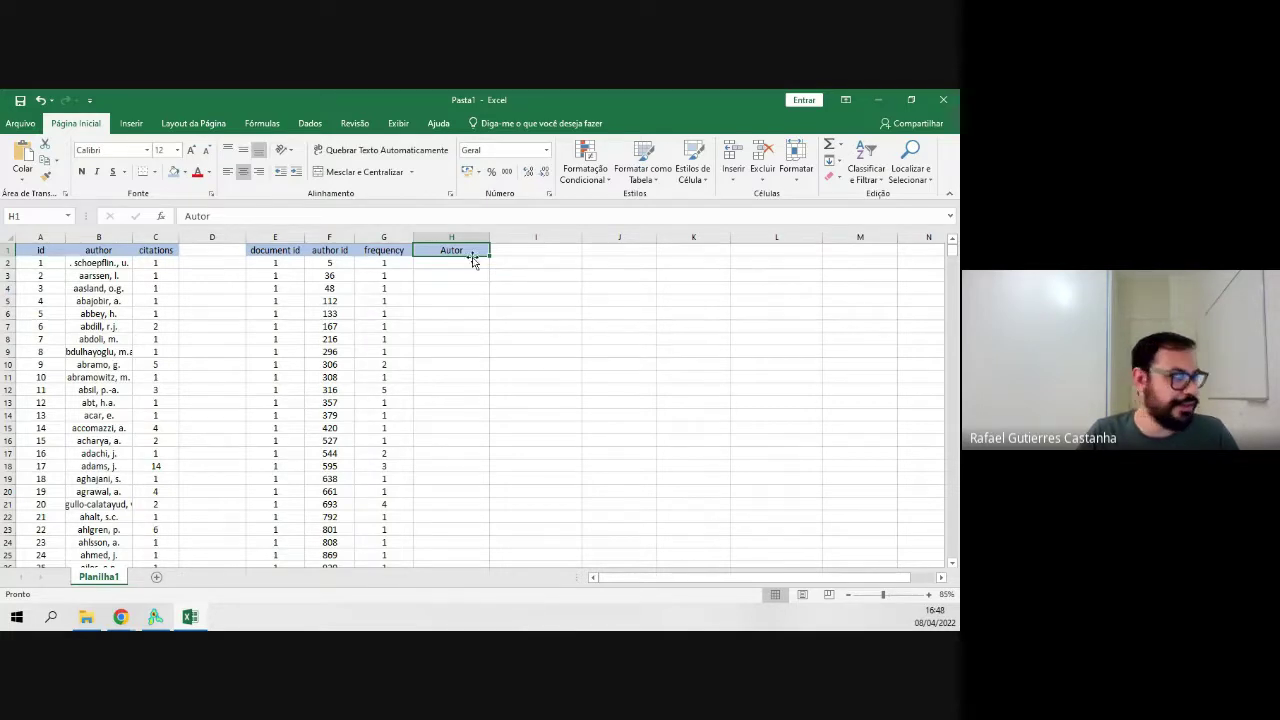
click(185, 172)
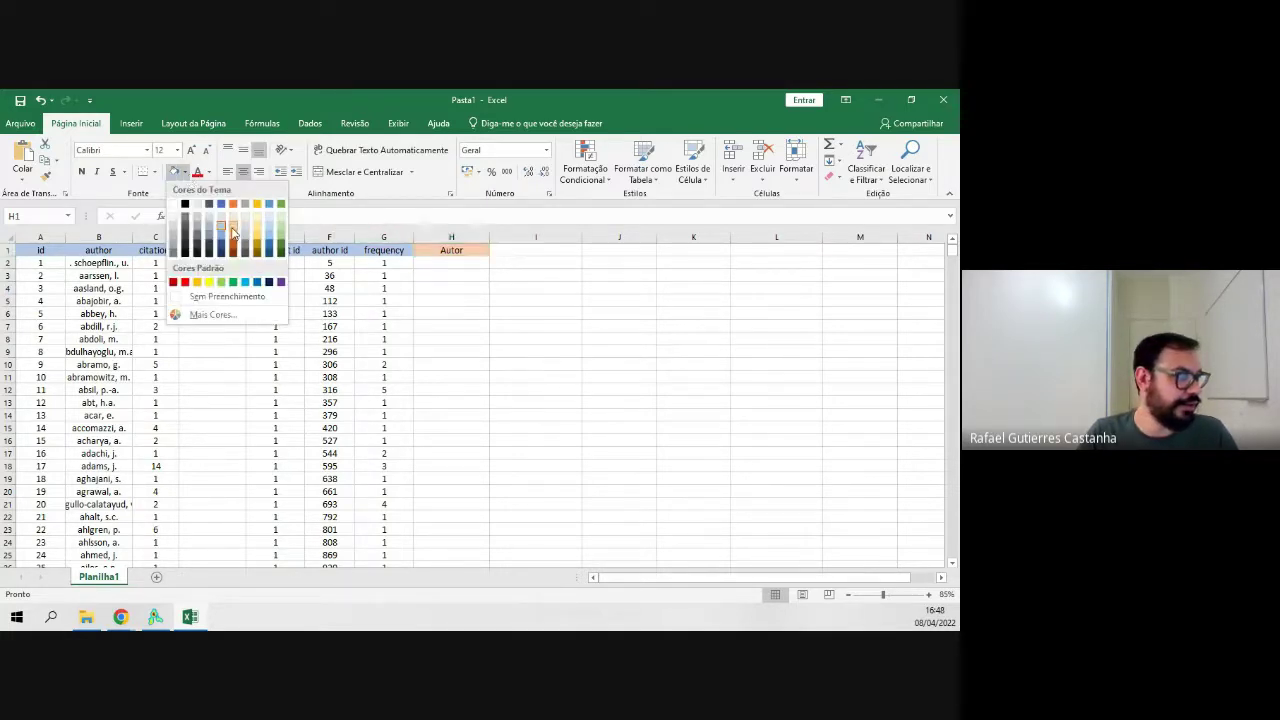
click(233, 229)
Enter the heading Cit./Doc. in I1 and fill the cell with the same light orange as H1.
click(521, 251)
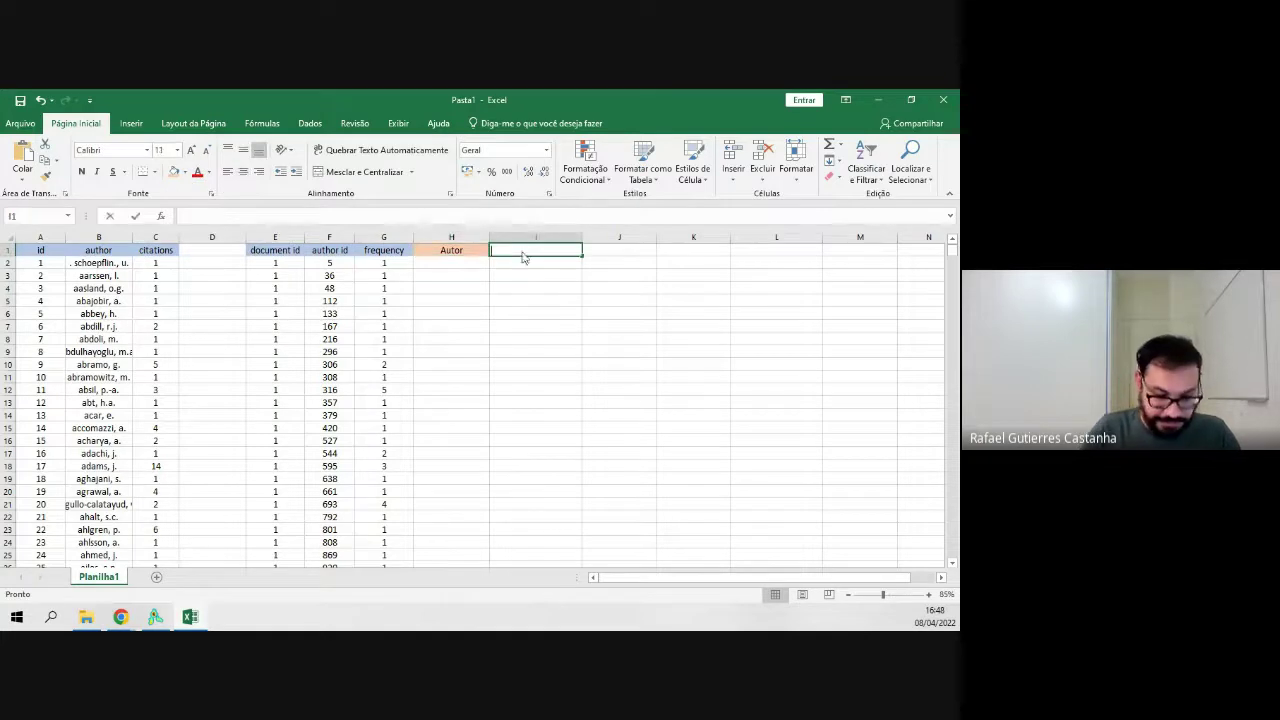
text(Cit)
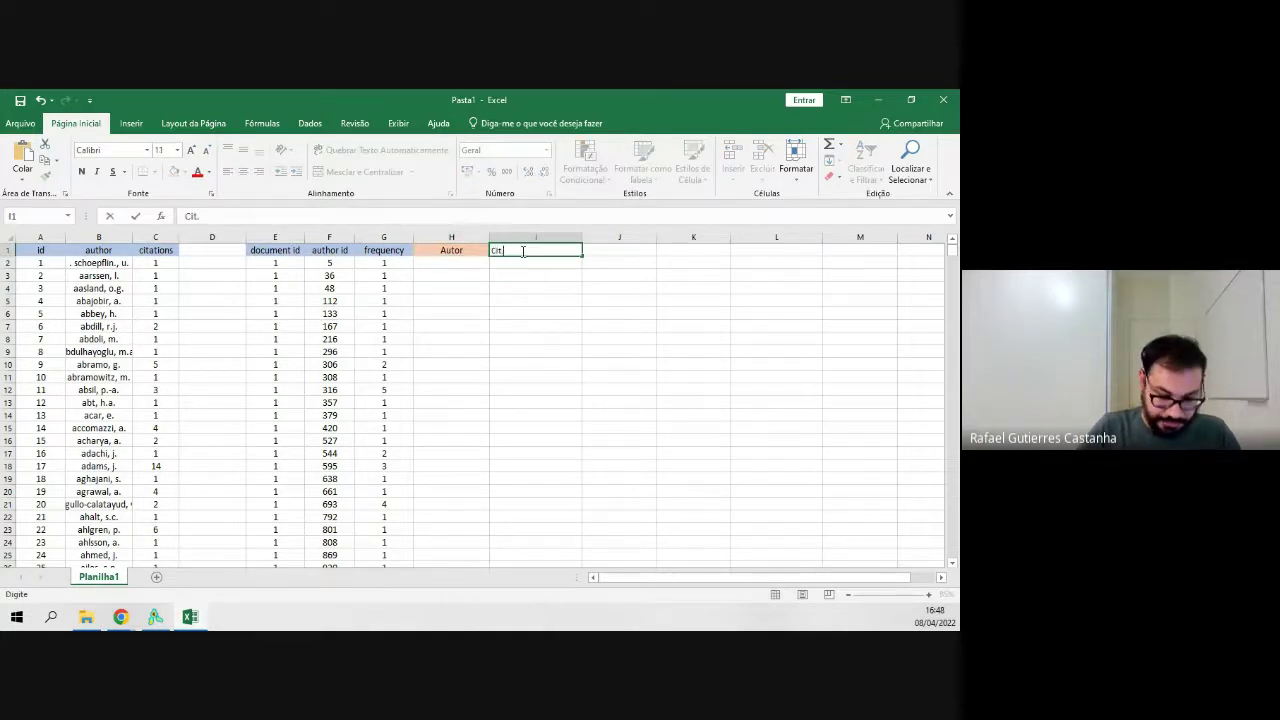
text(./Doc.)
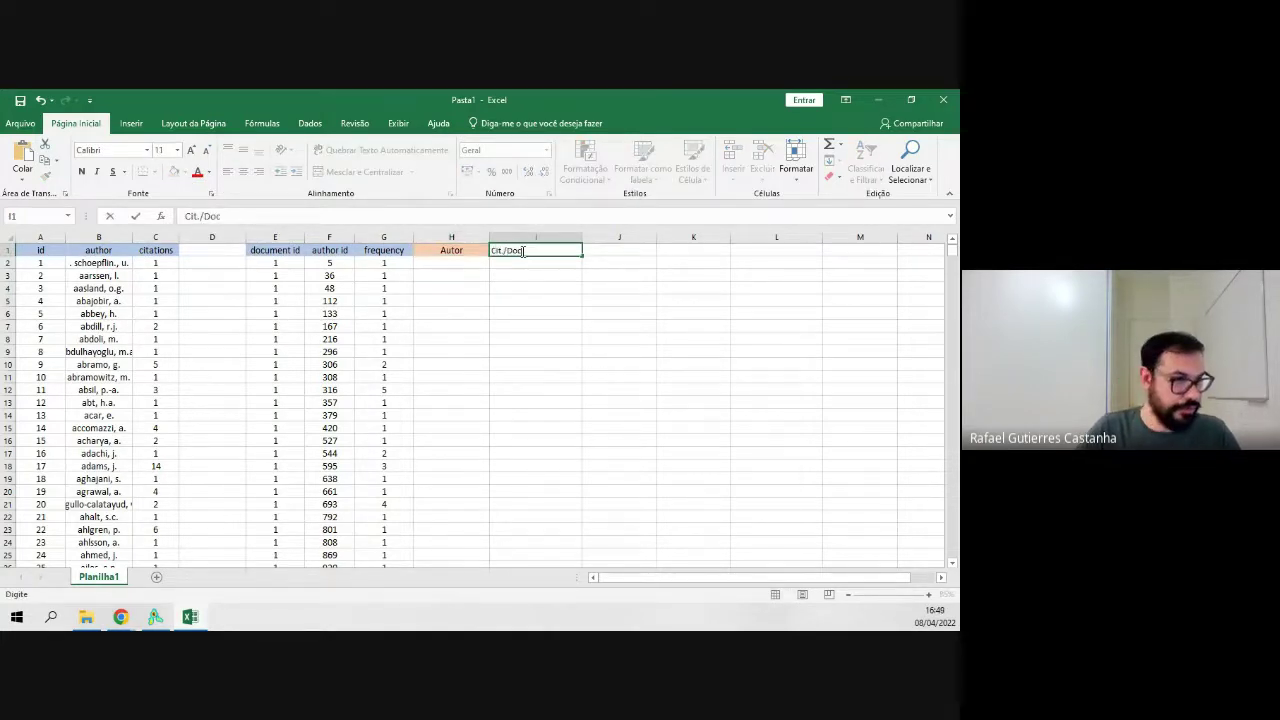
click(607, 287)
click(525, 250)
click(174, 172)
click(472, 336)
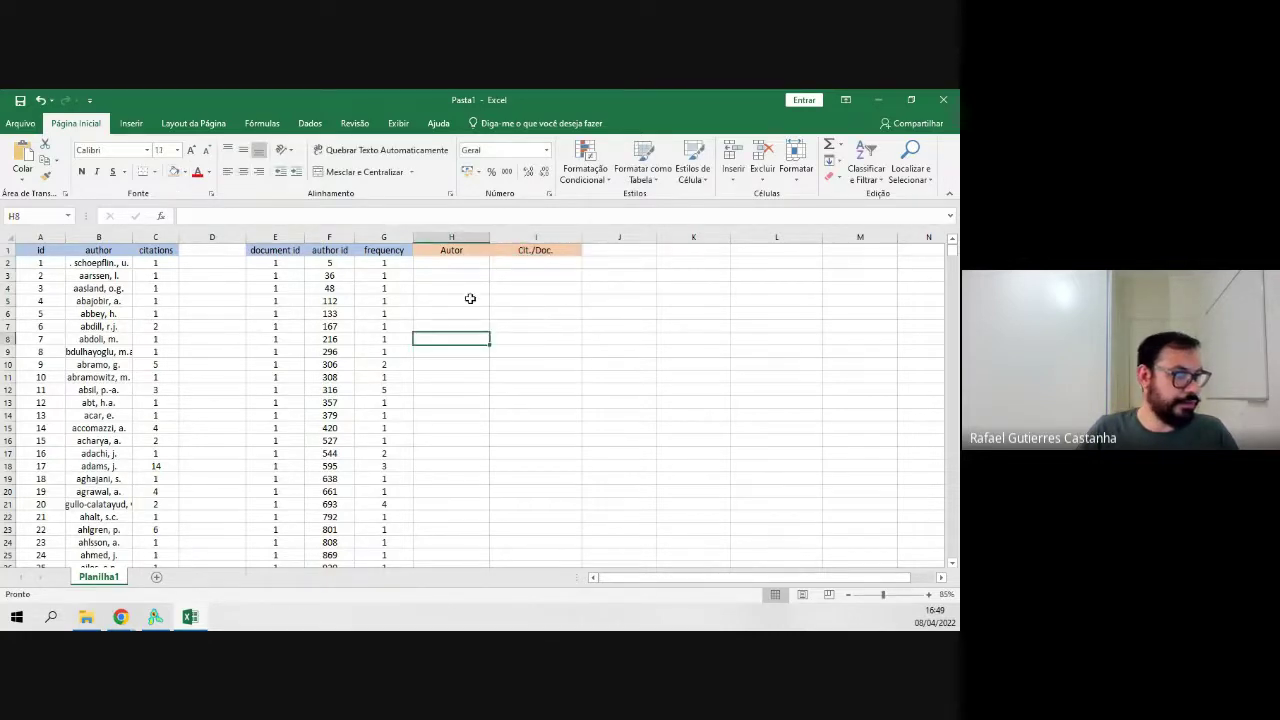
Enter =PROCV(F2;A:B;2;0) in H2 to look up the author name for the author id in F2 with an exact match.
click(455, 261)
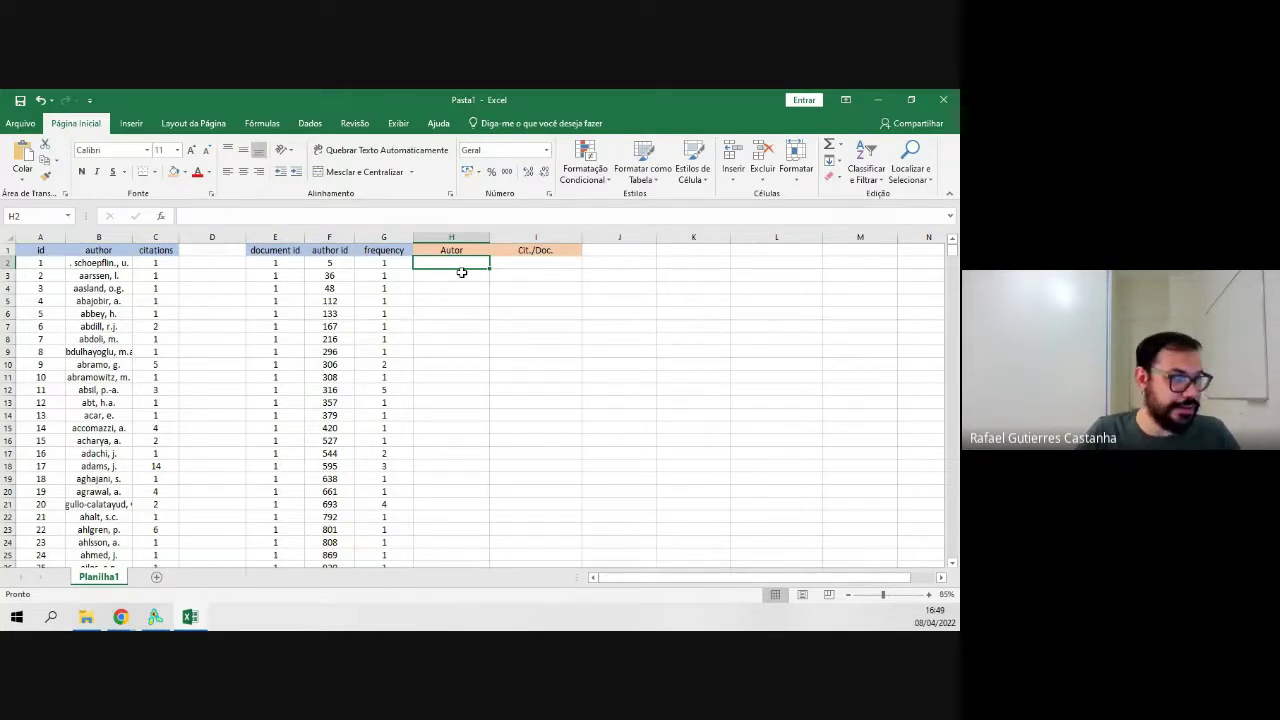
text(=)
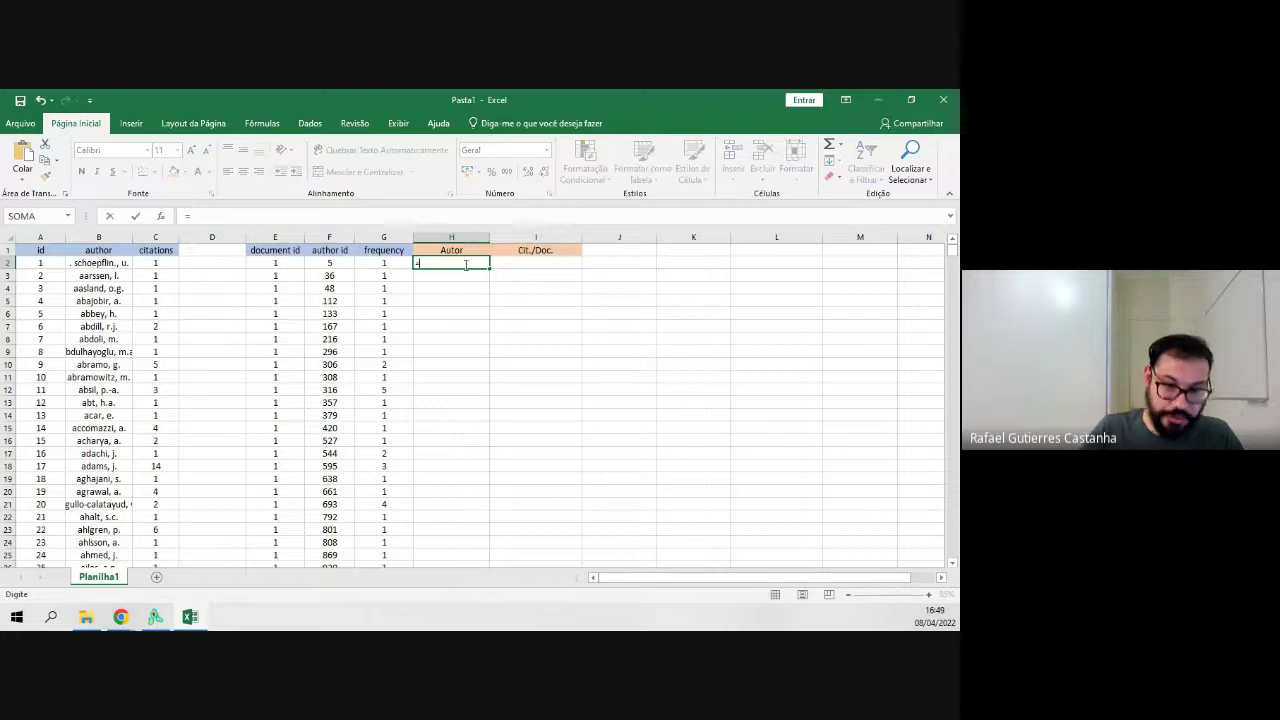
text(PROCV()
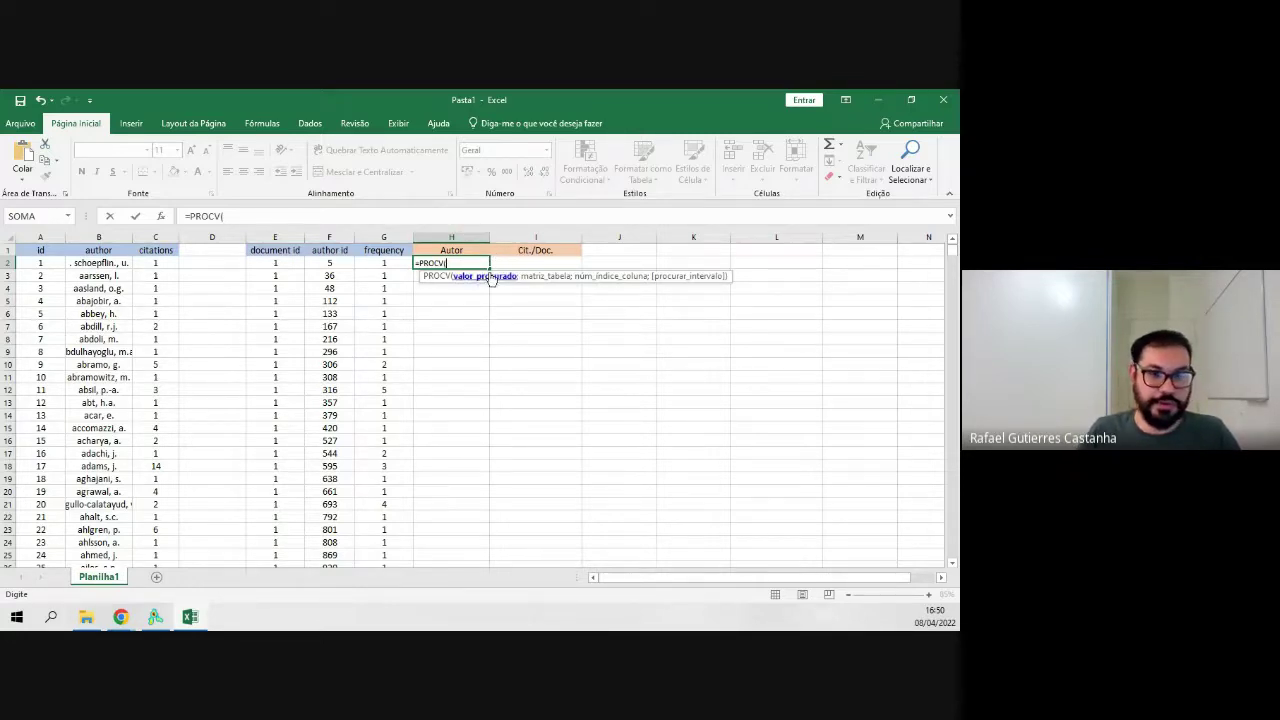
click(334, 262)
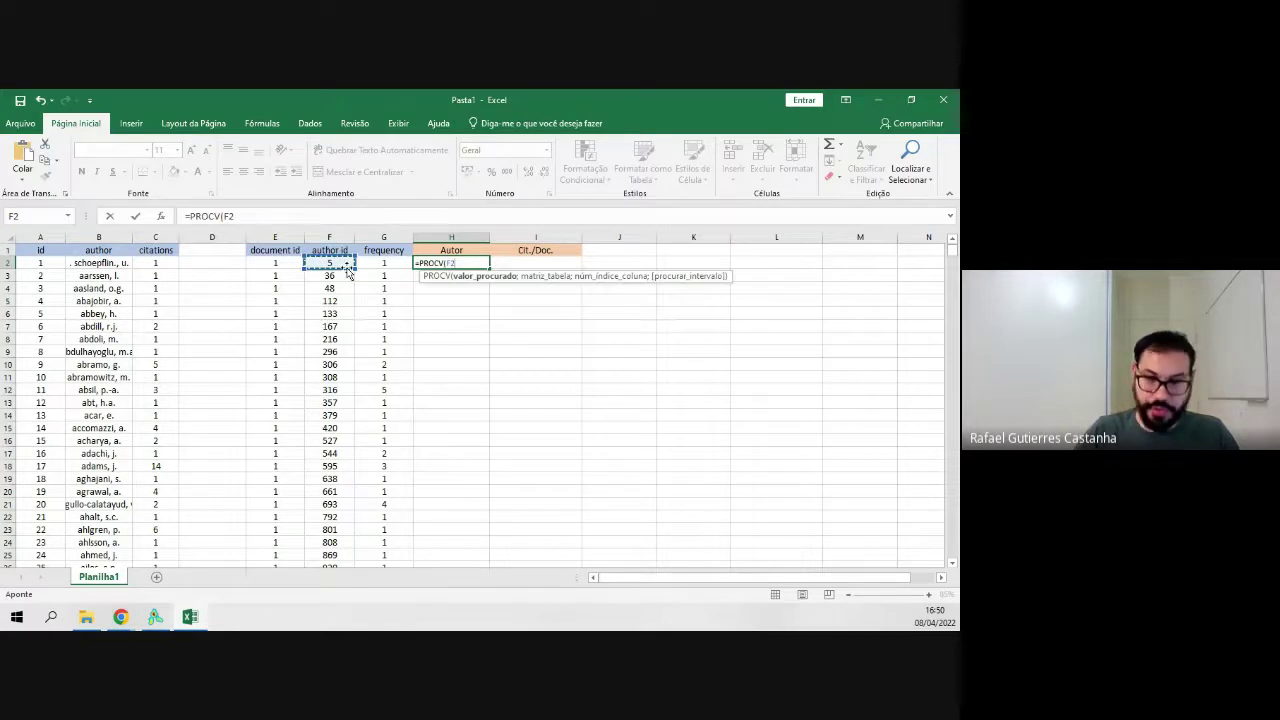
text(;)
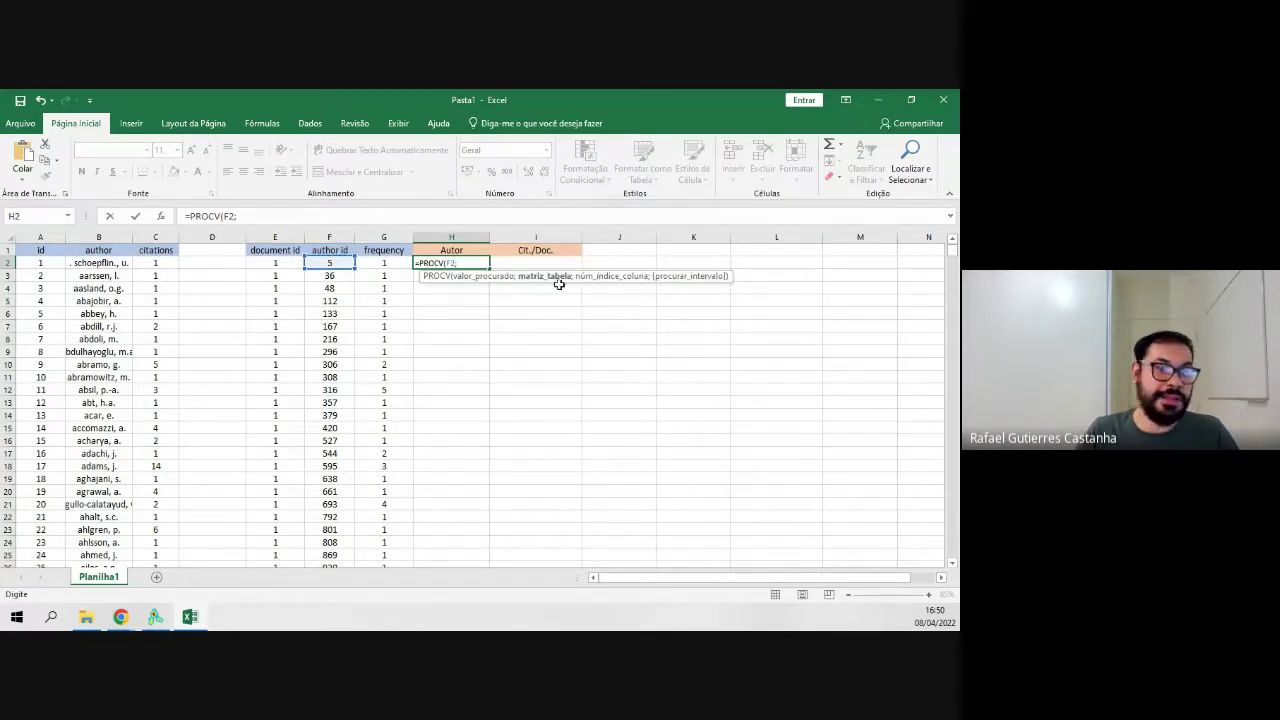
click(53, 237)
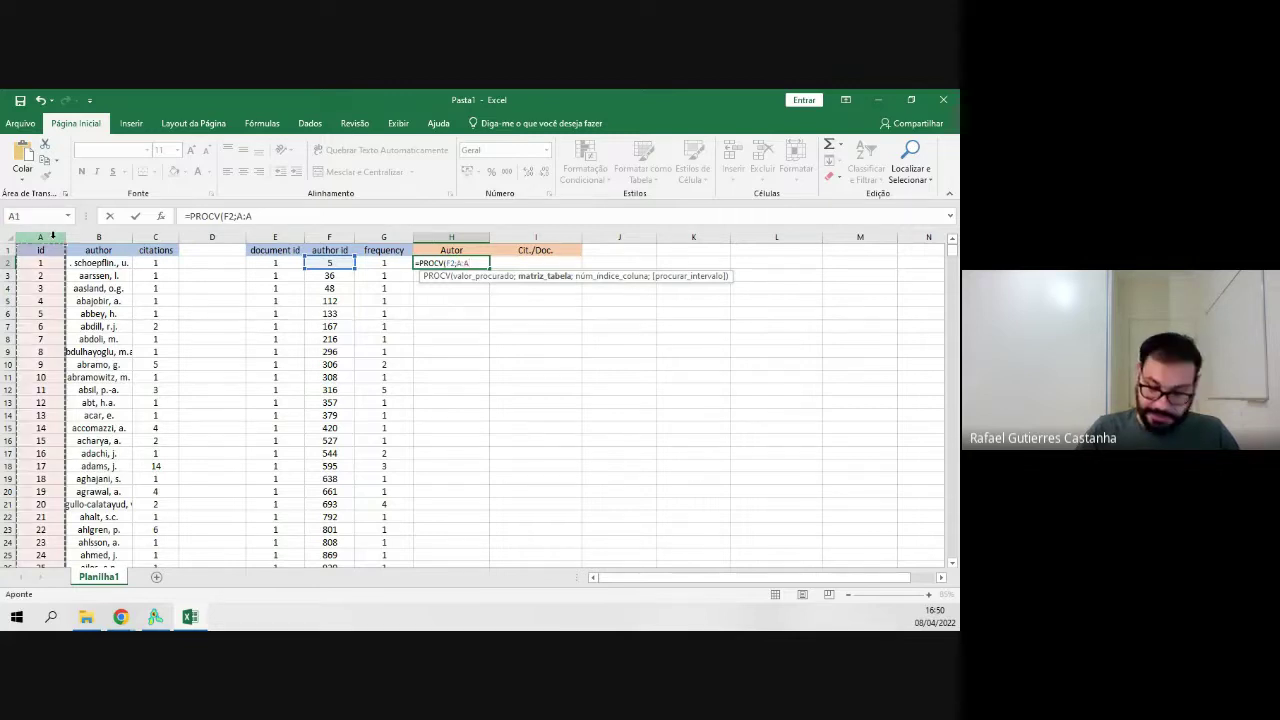
key(shift+Right)
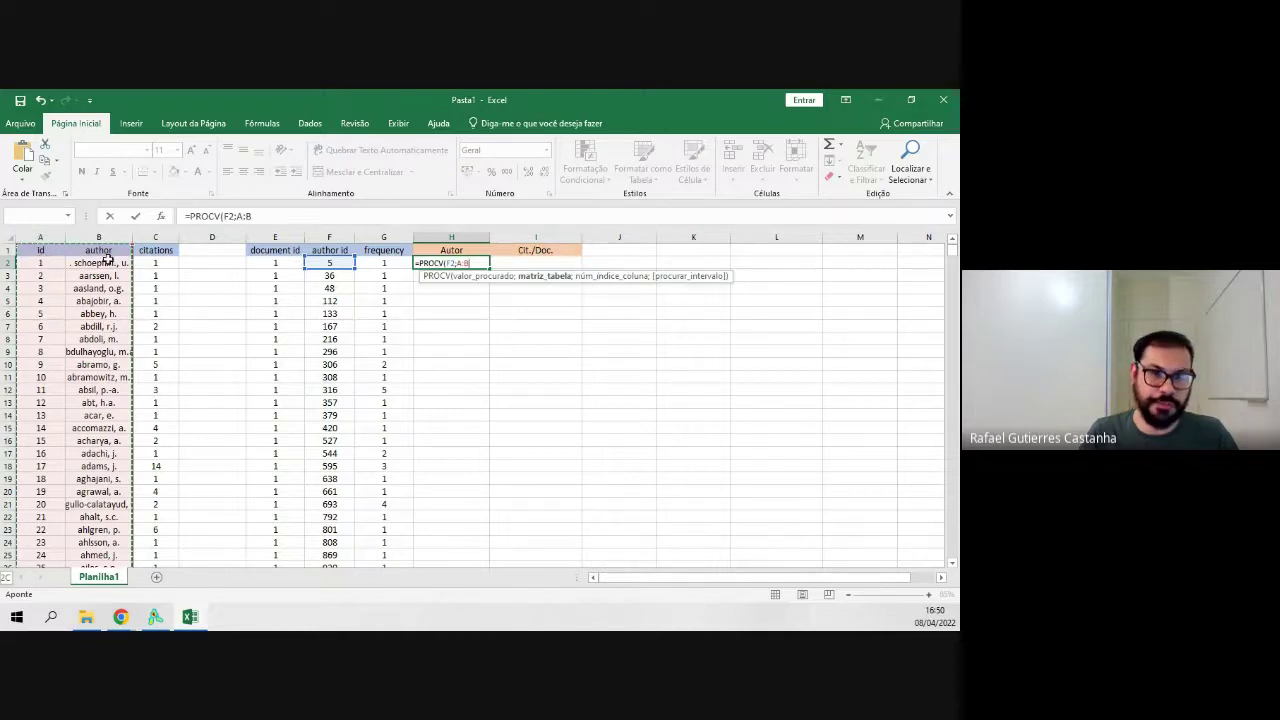
text(;2)
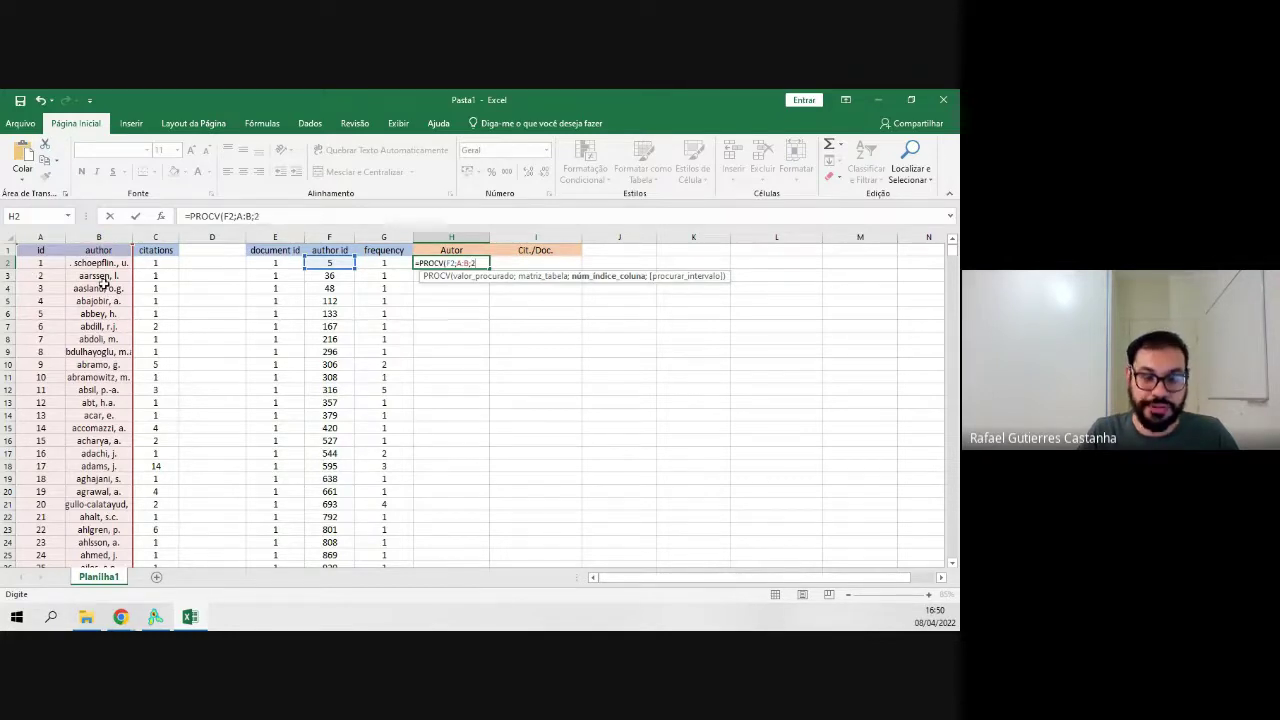
text(;)
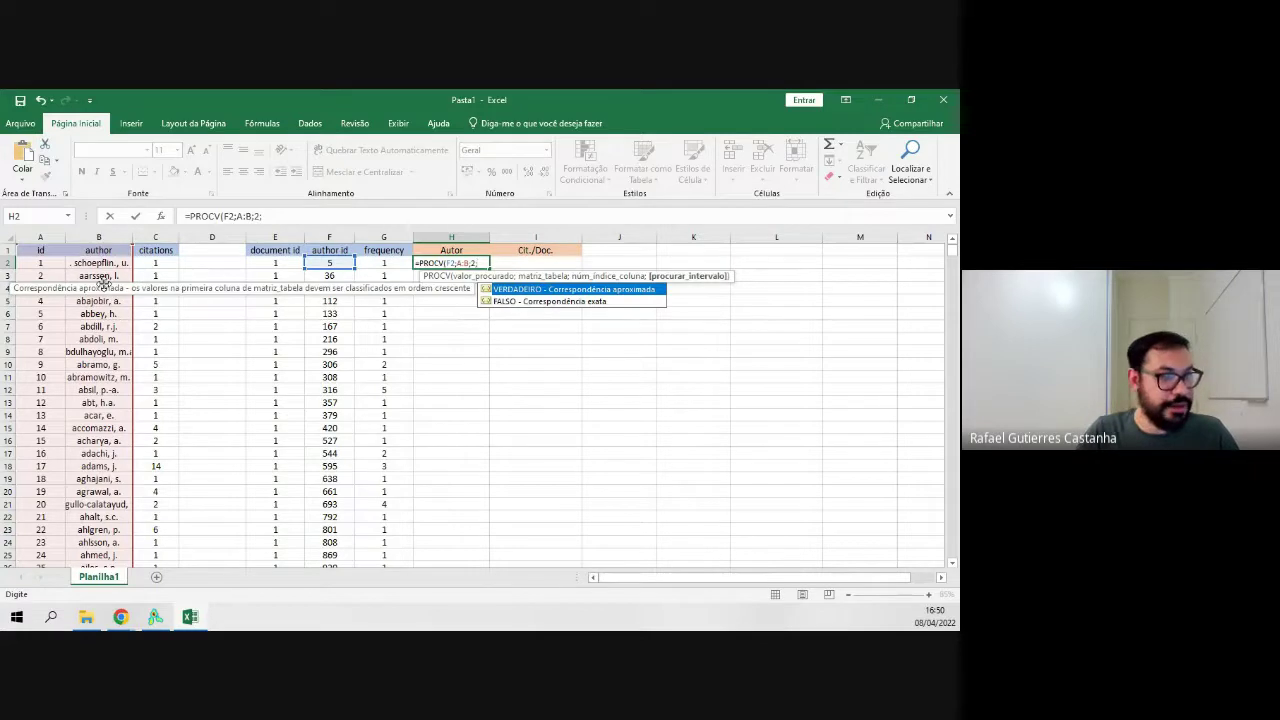
text(0)
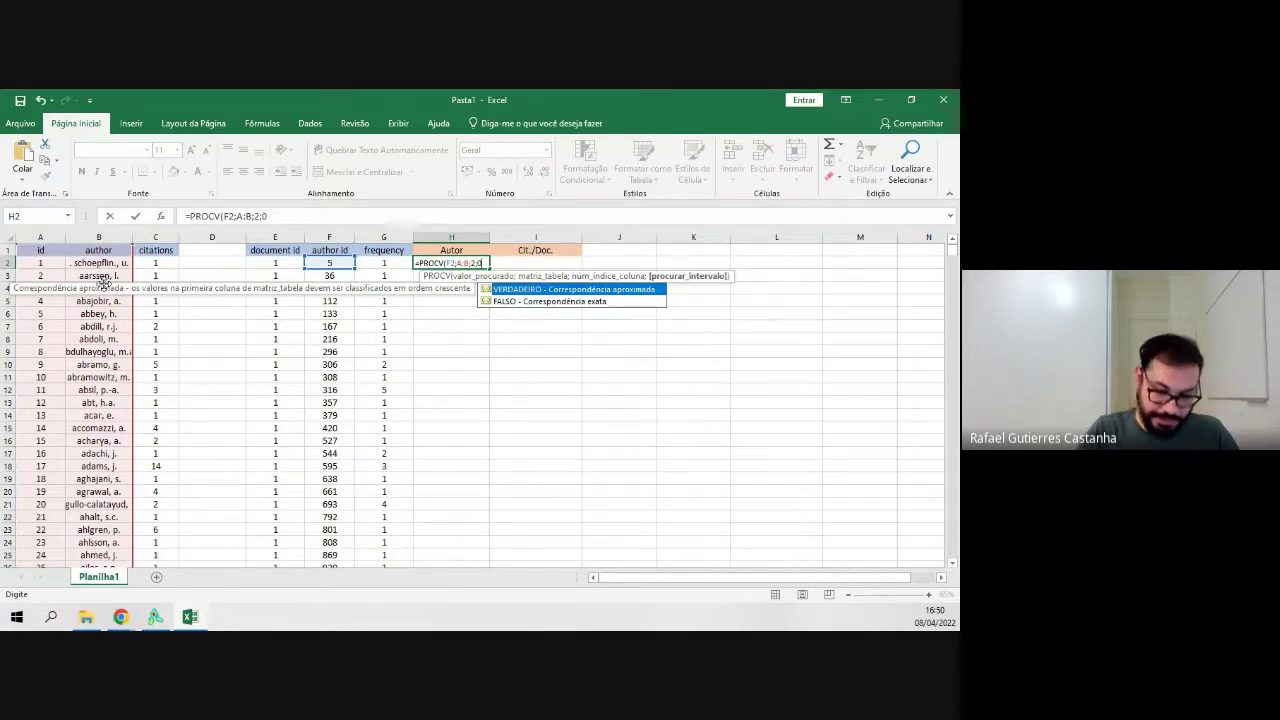
text())
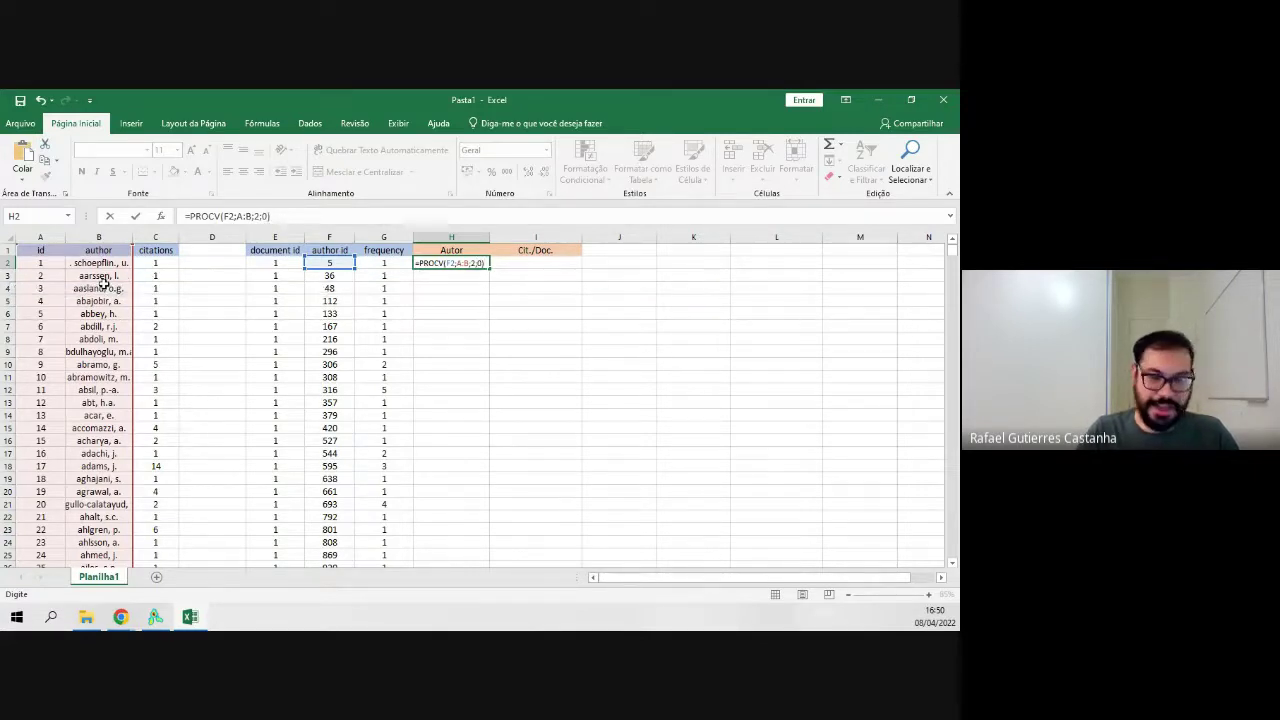
key(Return)
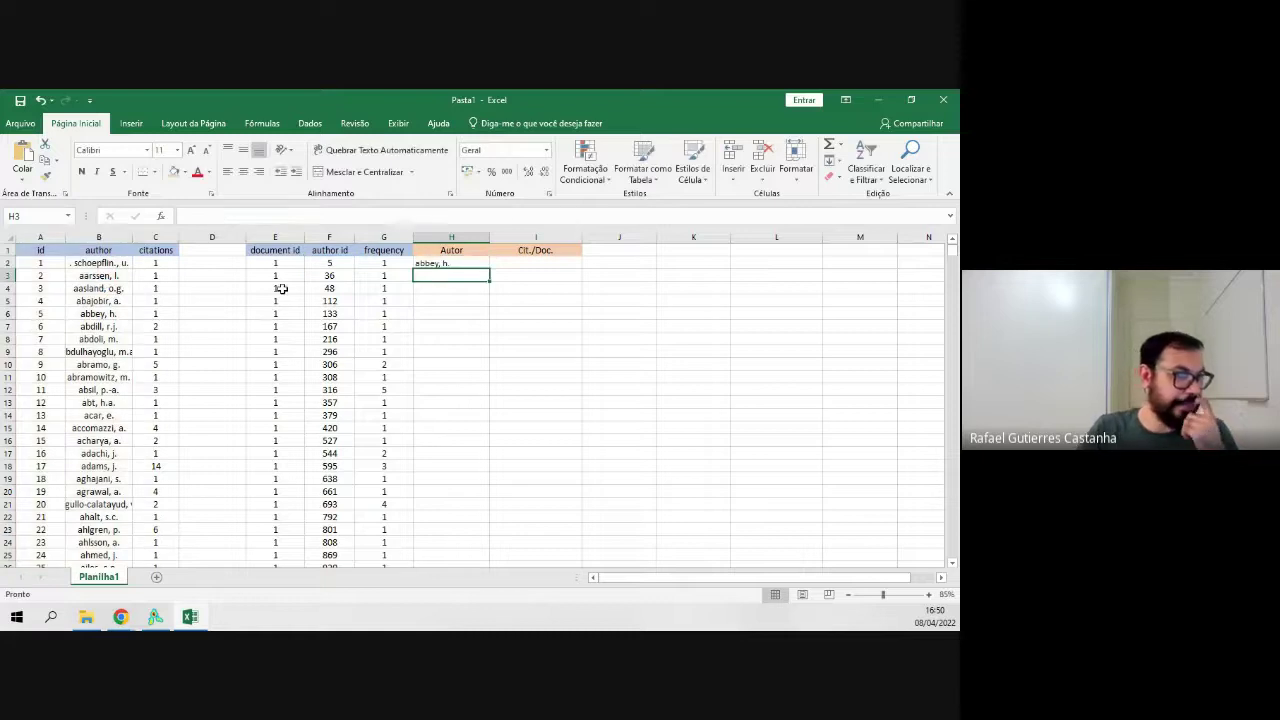
Fill the PROCV formula from H2 down the Autor column to the end of the data and widen column H to fit the names.
click(466, 262)
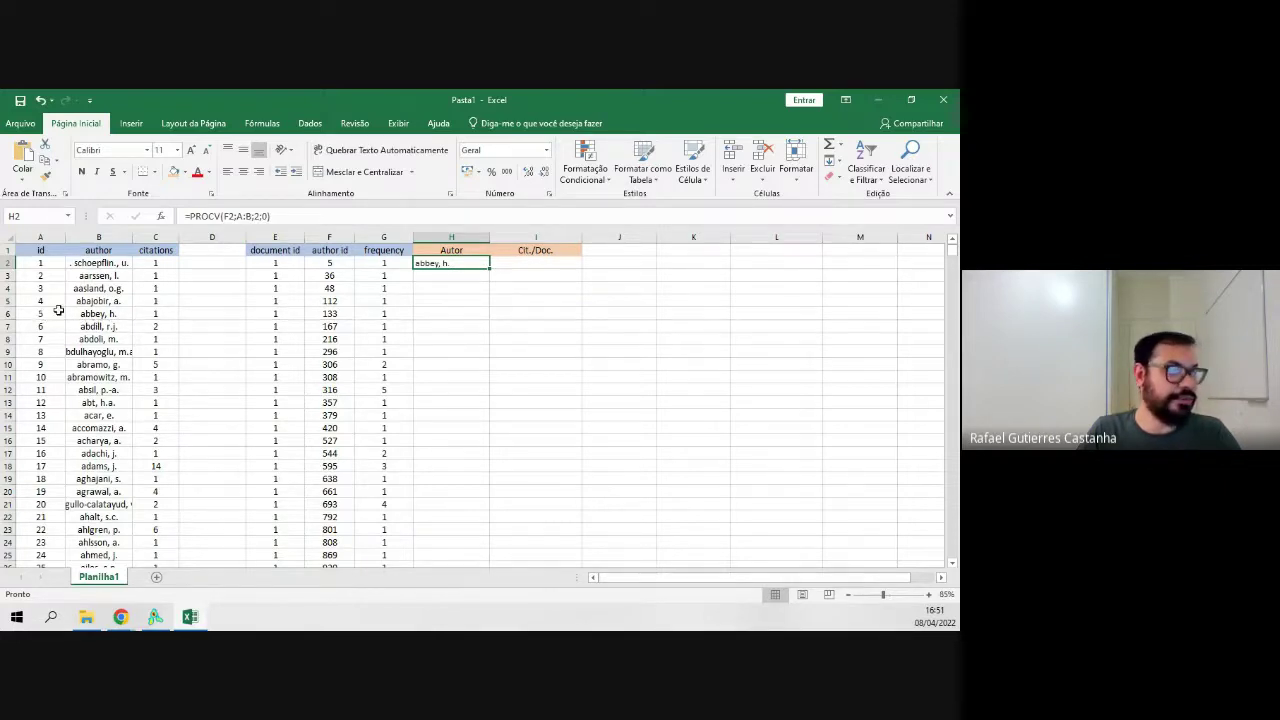
double_click(489, 270)
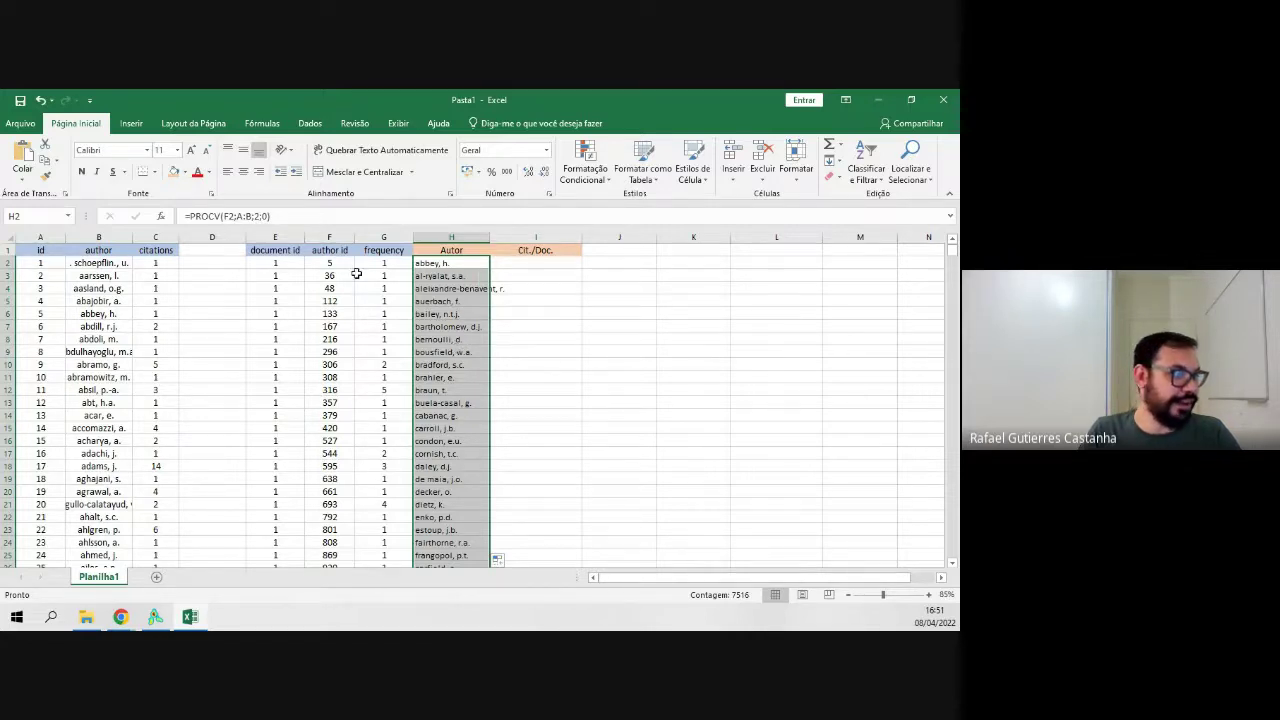
click(442, 288)
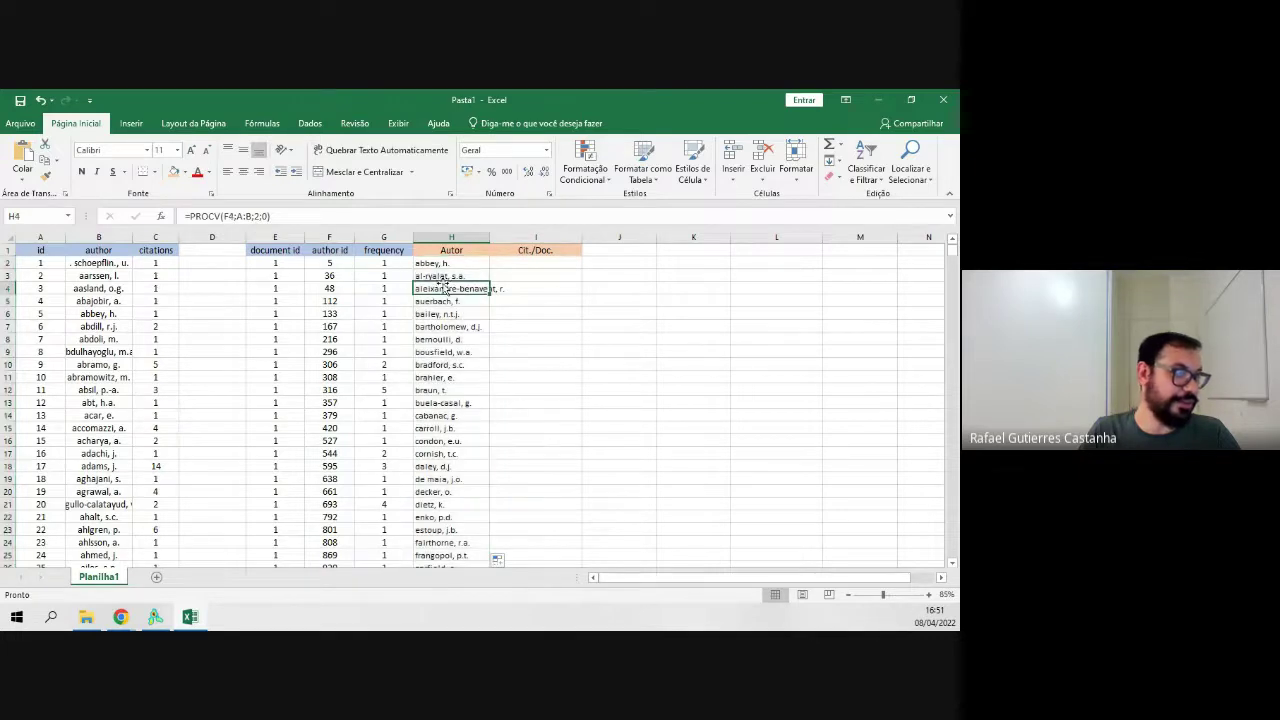
click(471, 276)
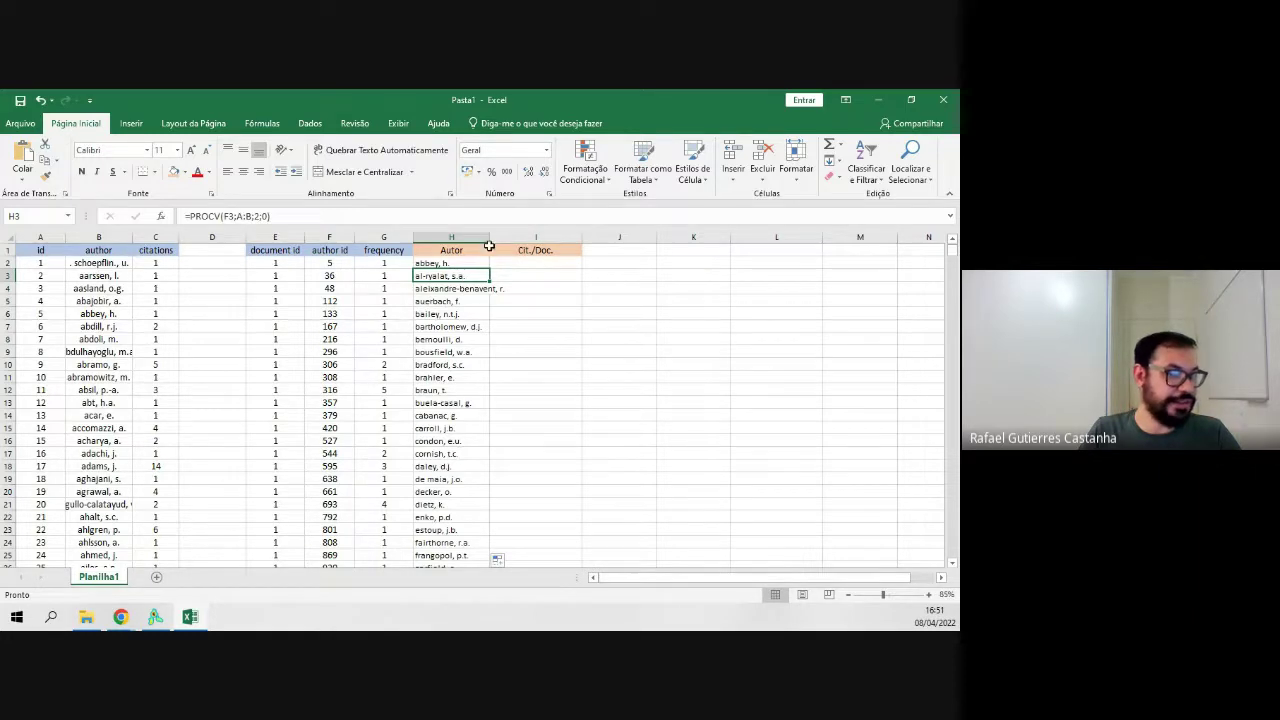
drag(489, 246, 507, 246)
Examine the looked-up author names in column H alongside the document ids of the first three documents.
click(550, 264)
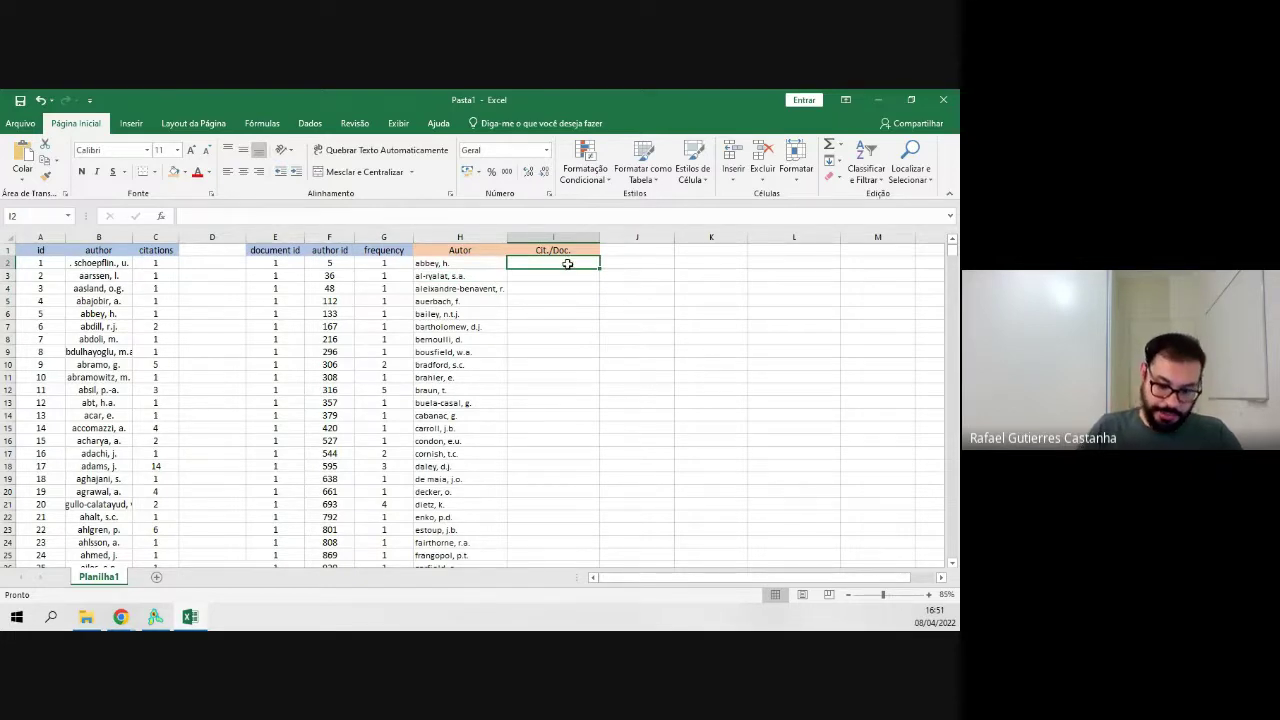
click(474, 265)
click(466, 419)
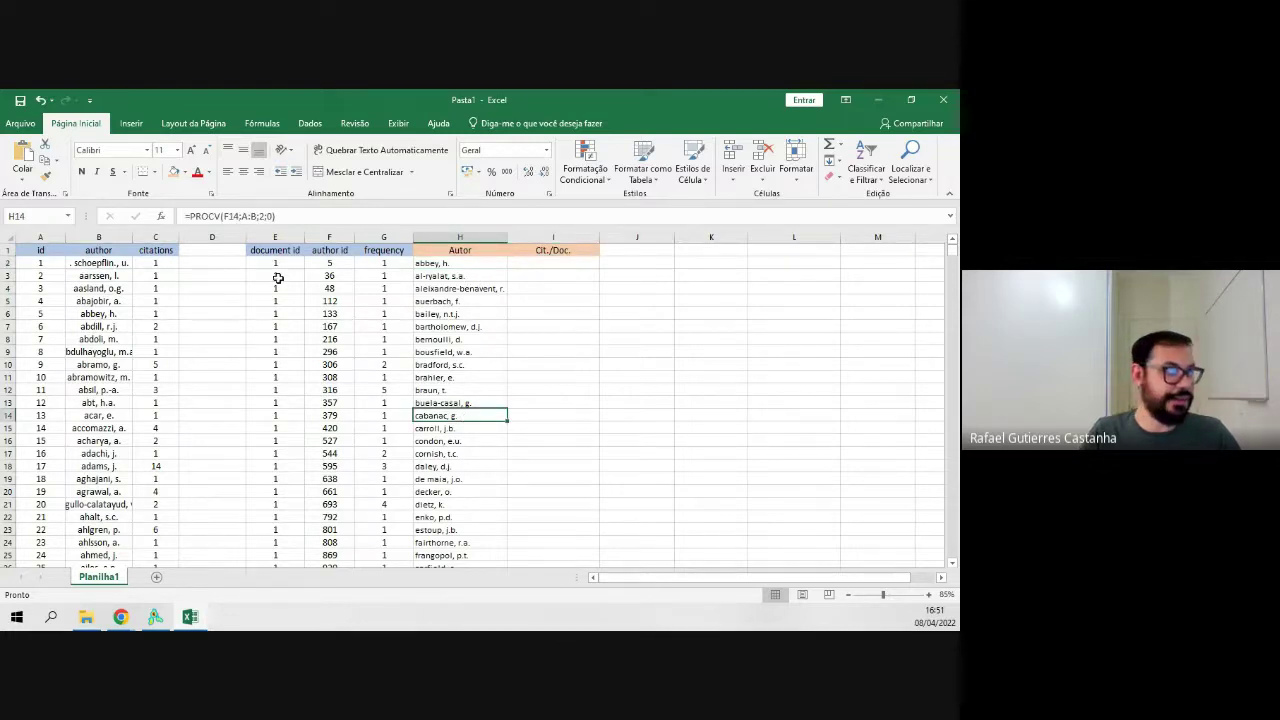
scroll(279, 262, down, 2)
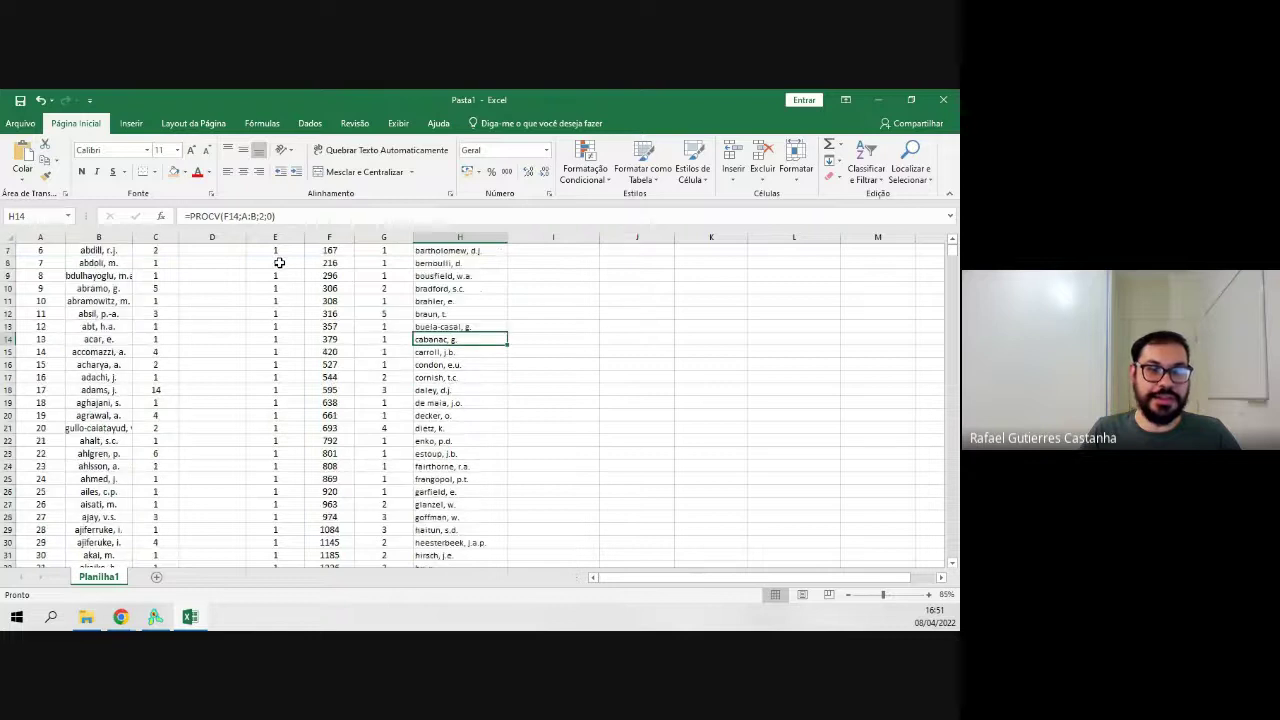
scroll(279, 262, down, 19)
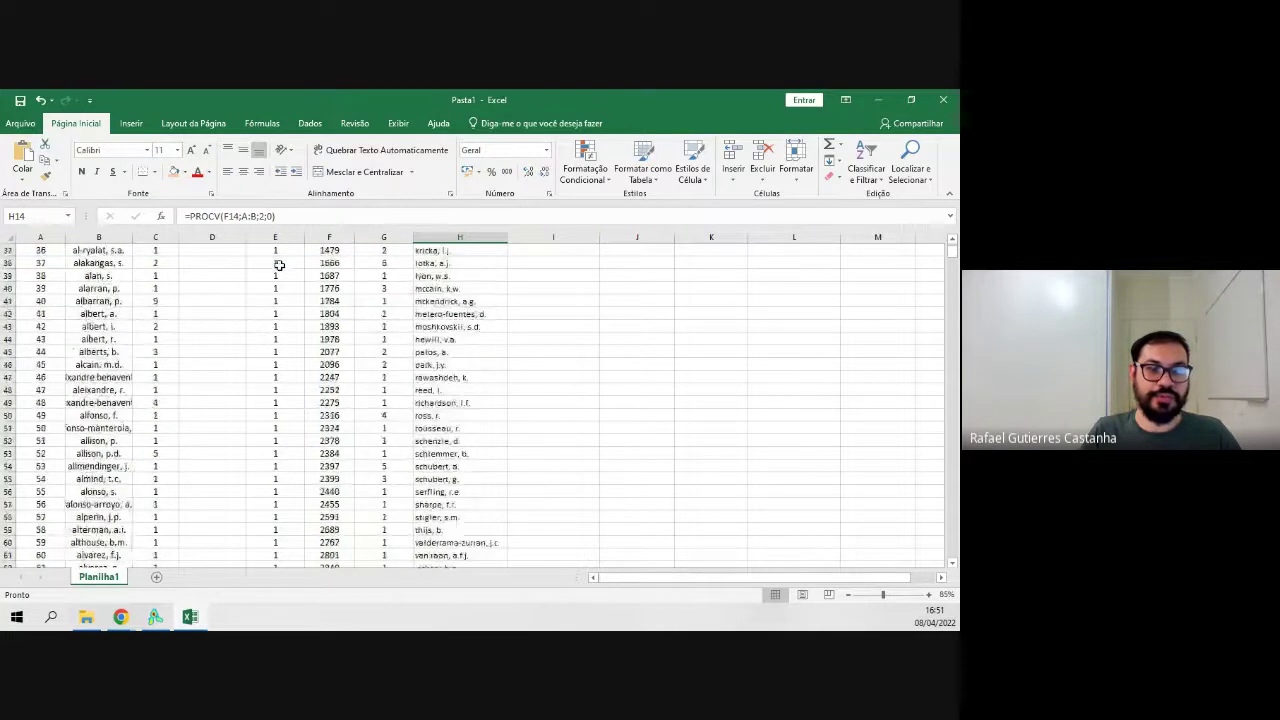
scroll(279, 265, down, 7)
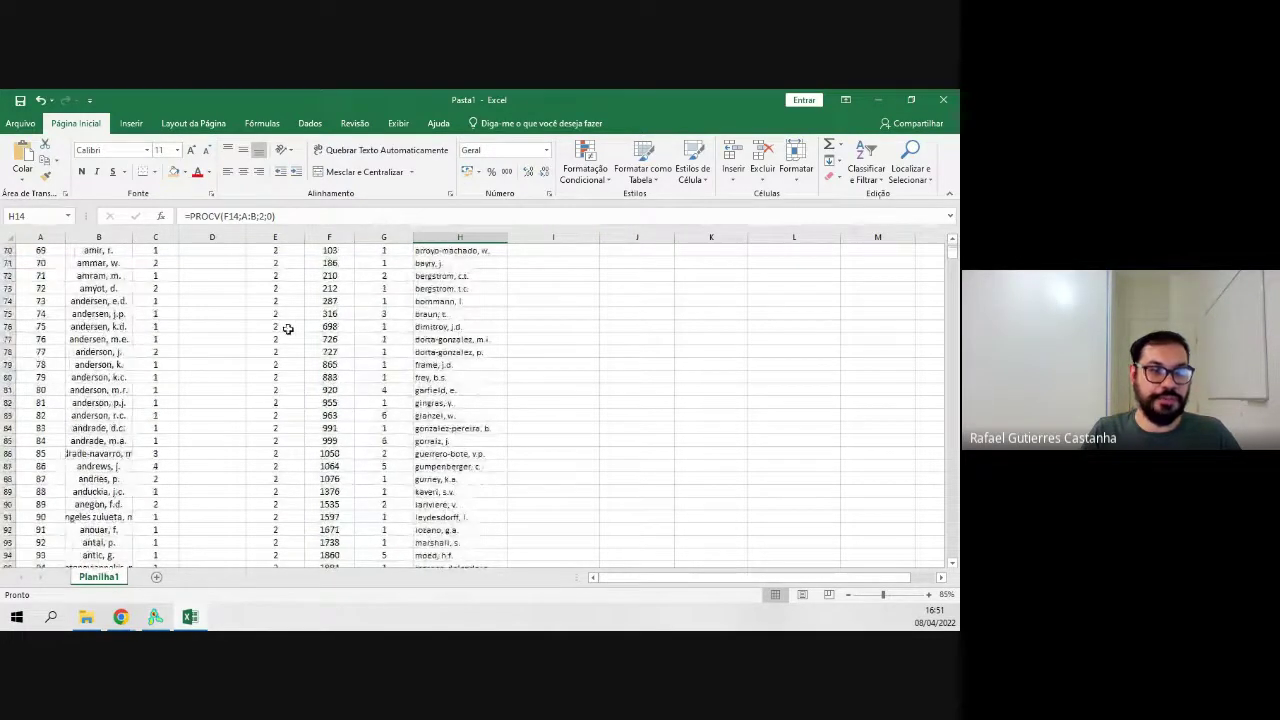
scroll(272, 385, down, 11)
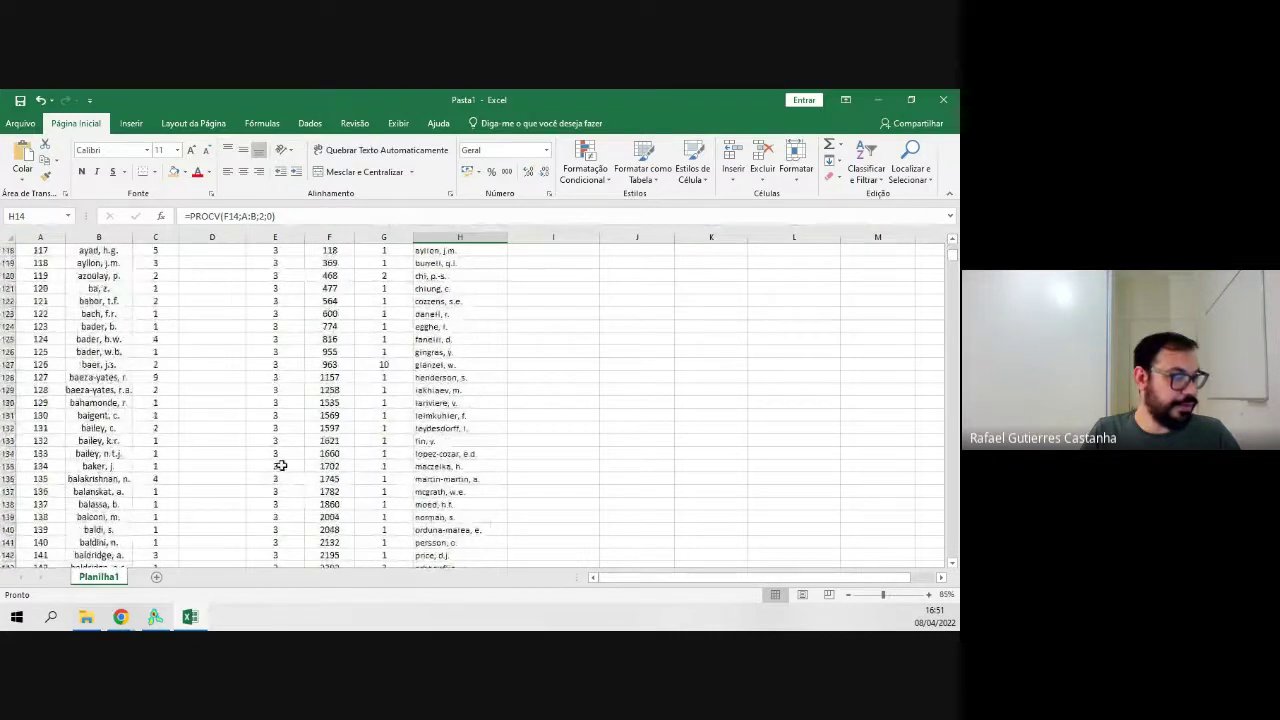
scroll(537, 366, up, 20)
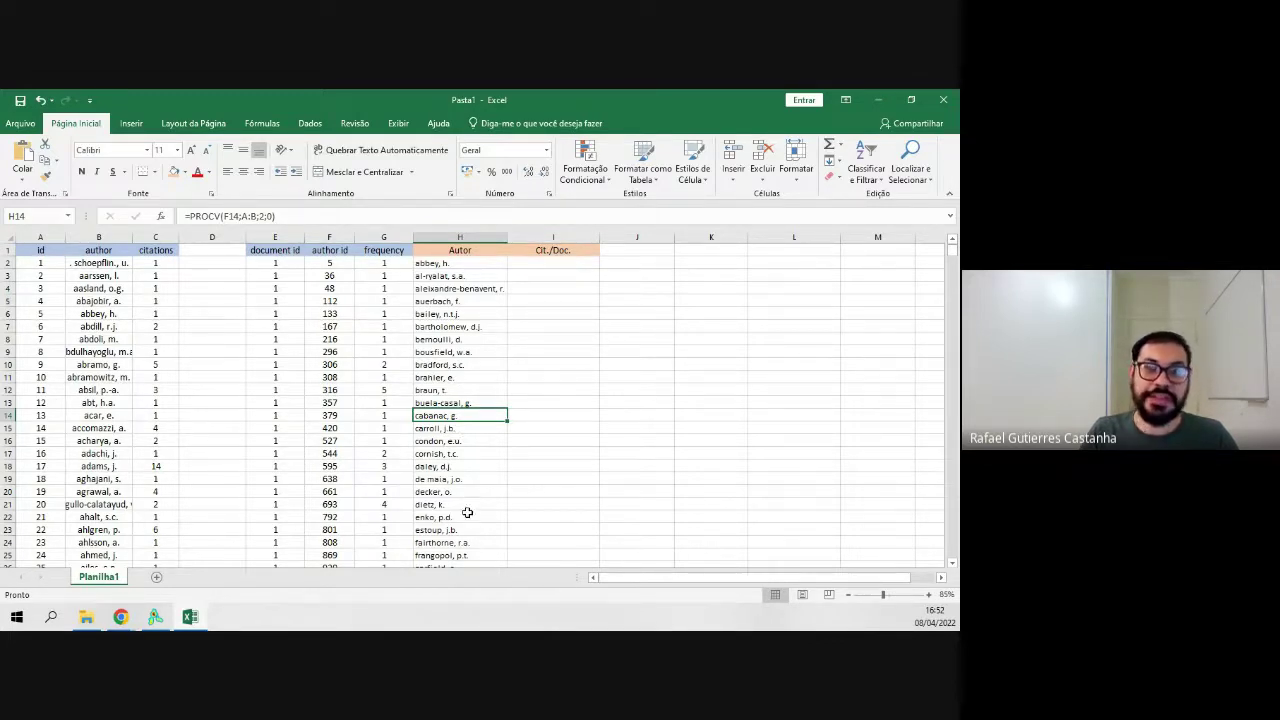
Enter =CONT.SE(H:H;H2) in I2 to count how often the author in H2 occurs in the Autor column.
click(543, 263)
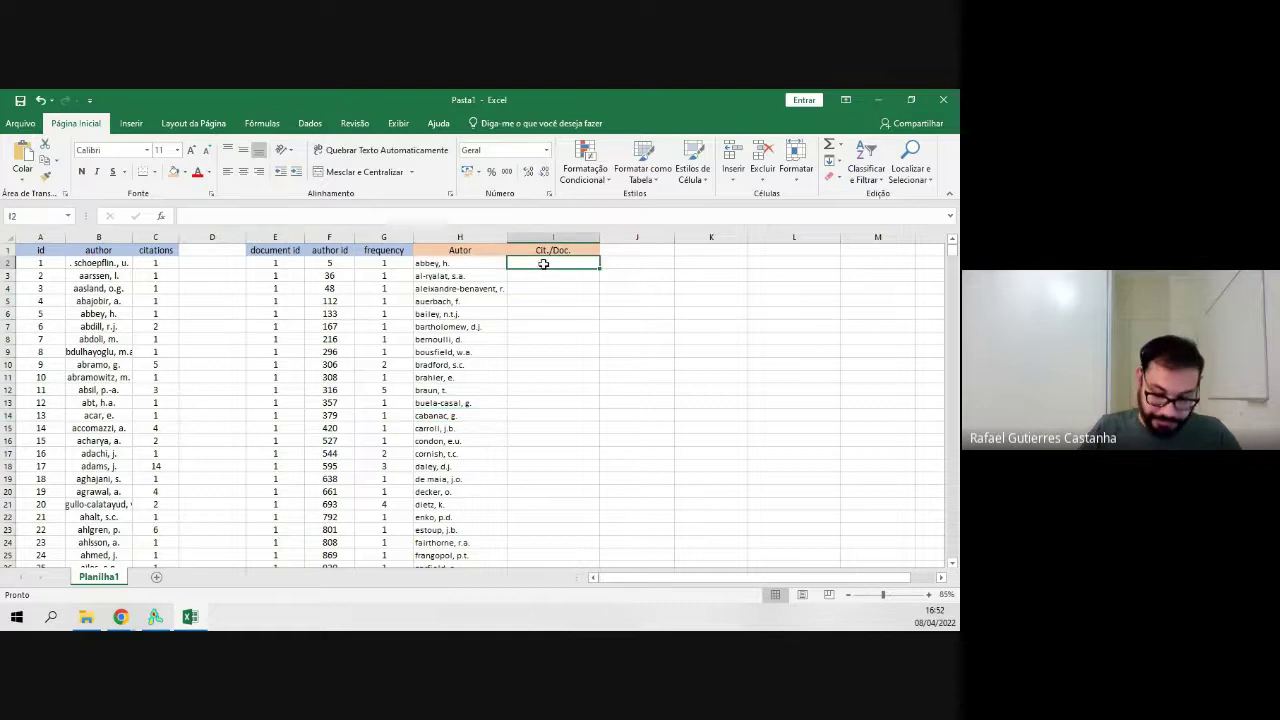
text(=C)
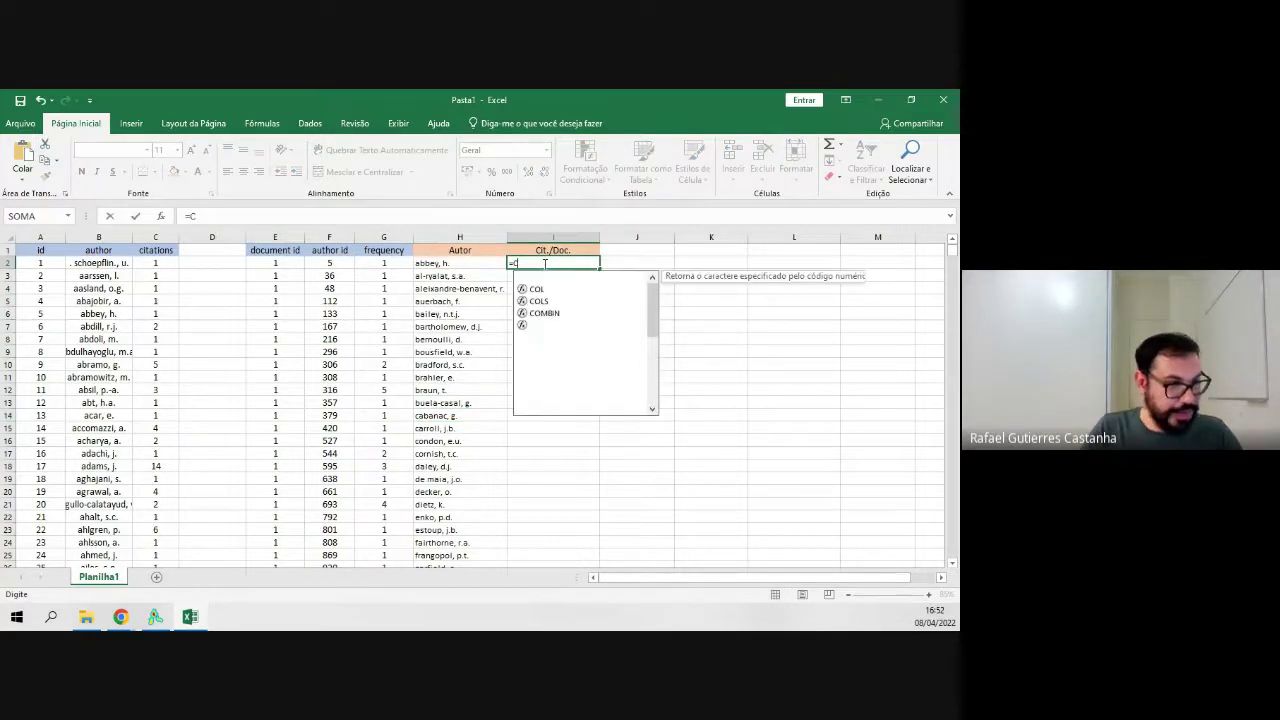
text(ONT.SE)
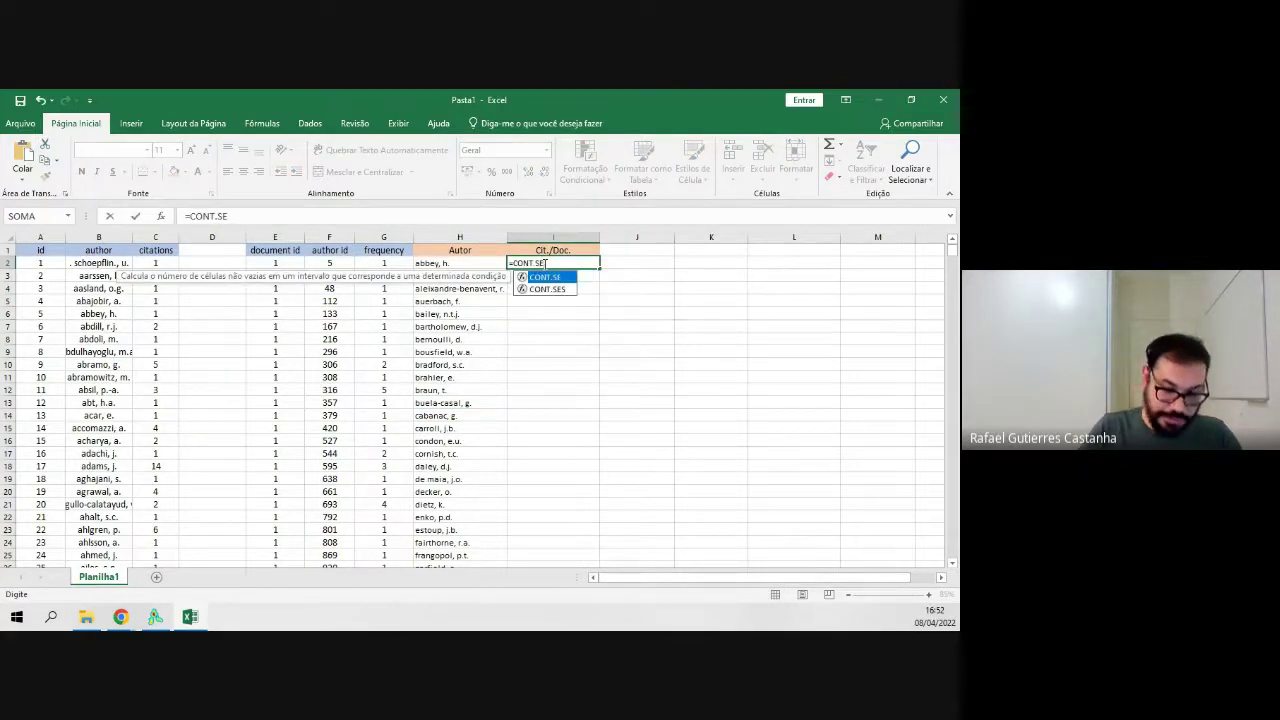
text(()
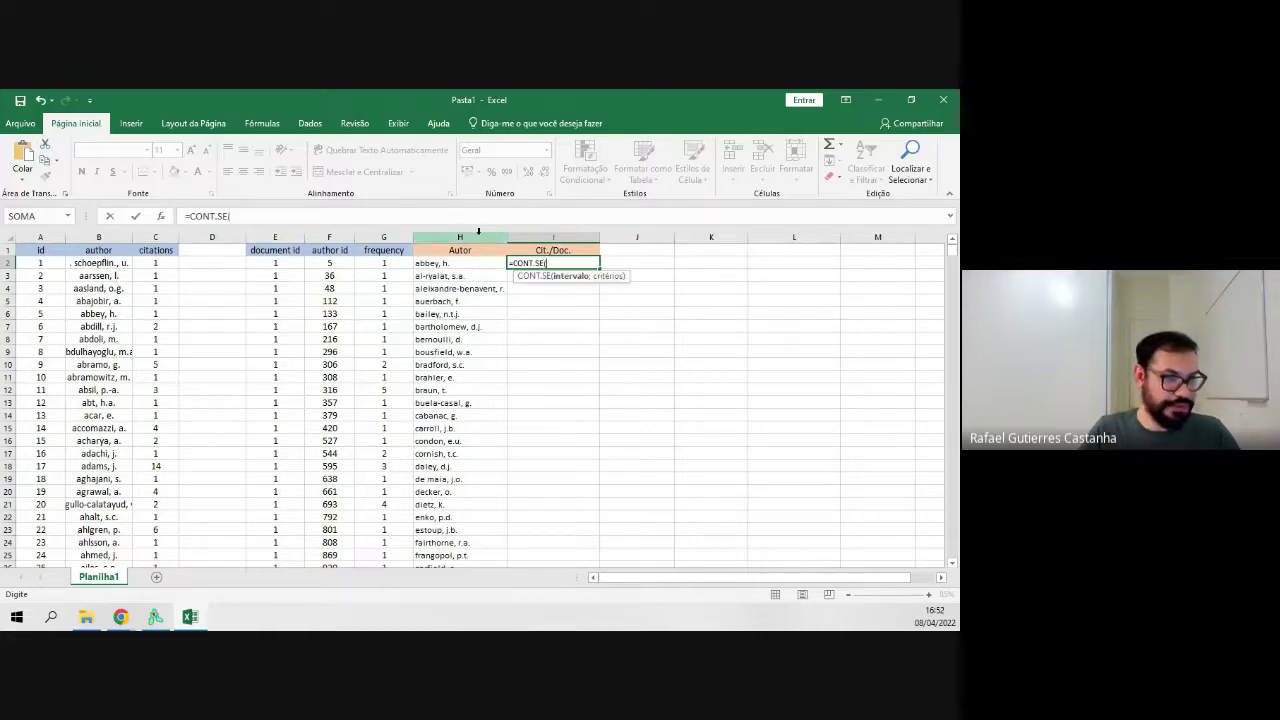
click(476, 236)
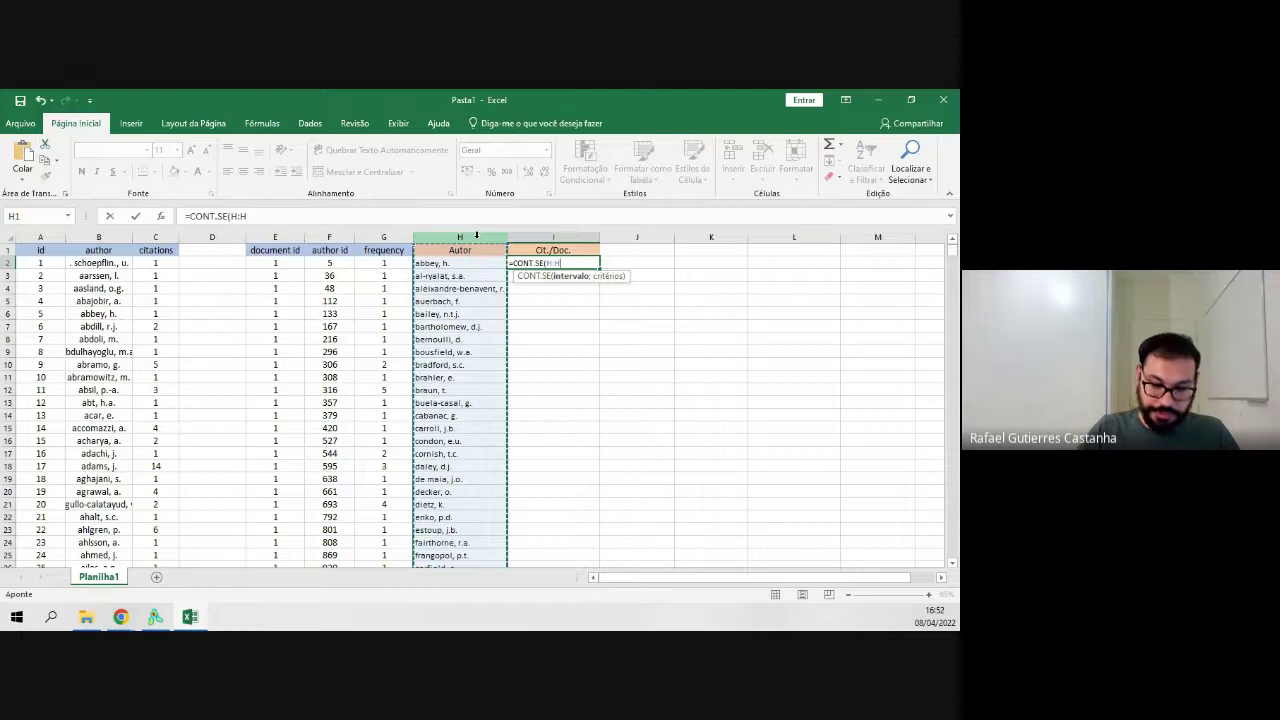
text(;)
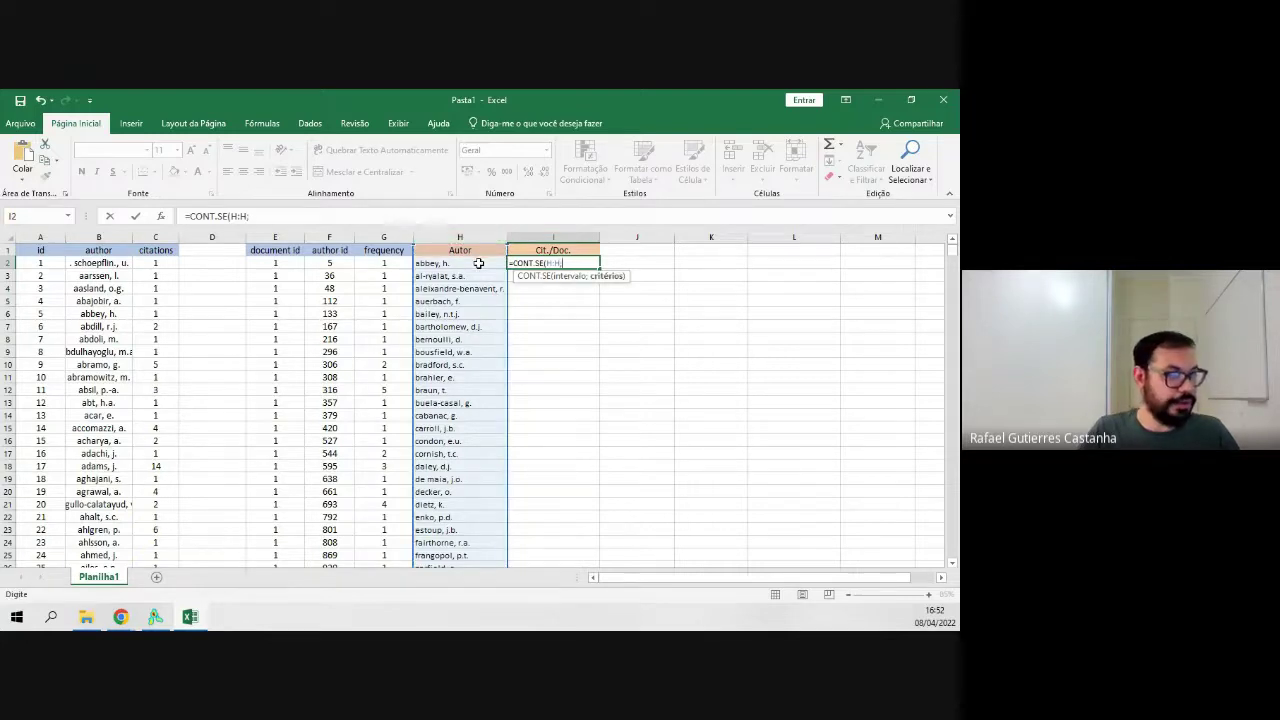
click(479, 263)
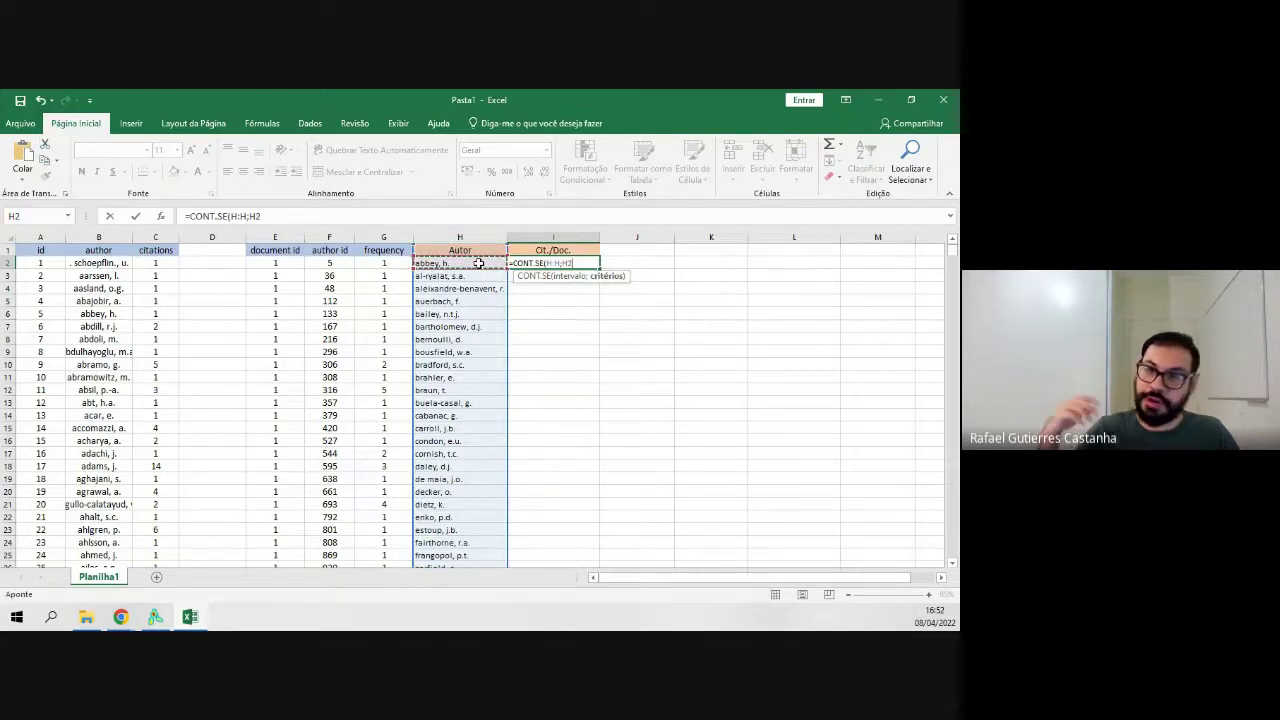
text())
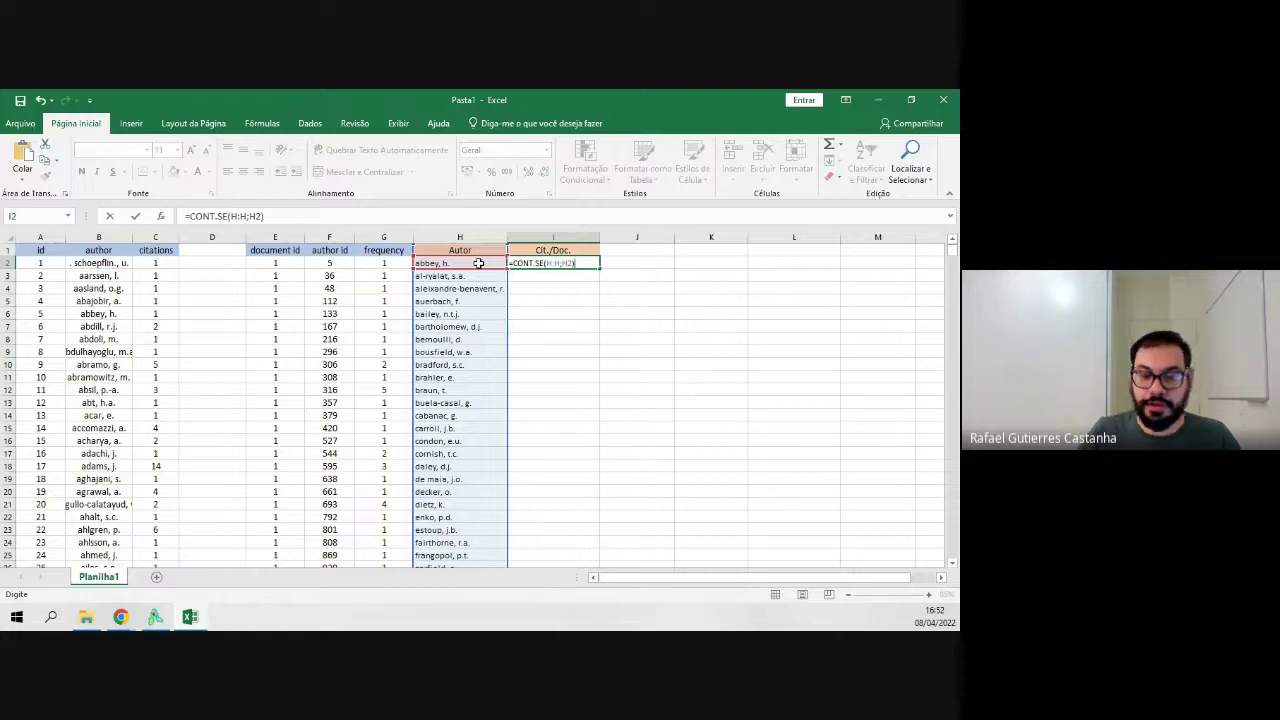
key(Return)
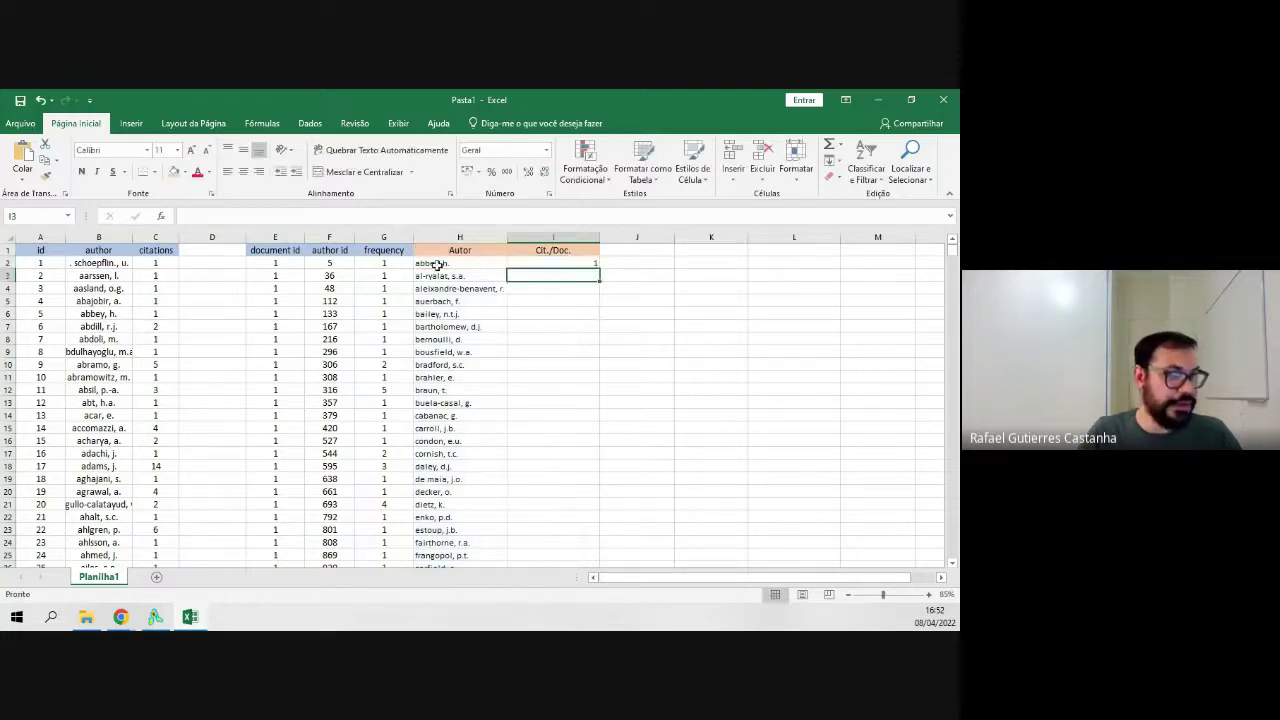
Fill the CONT.SE formula from I2 down the Cit./Doc. column to the end of the data.
click(450, 263)
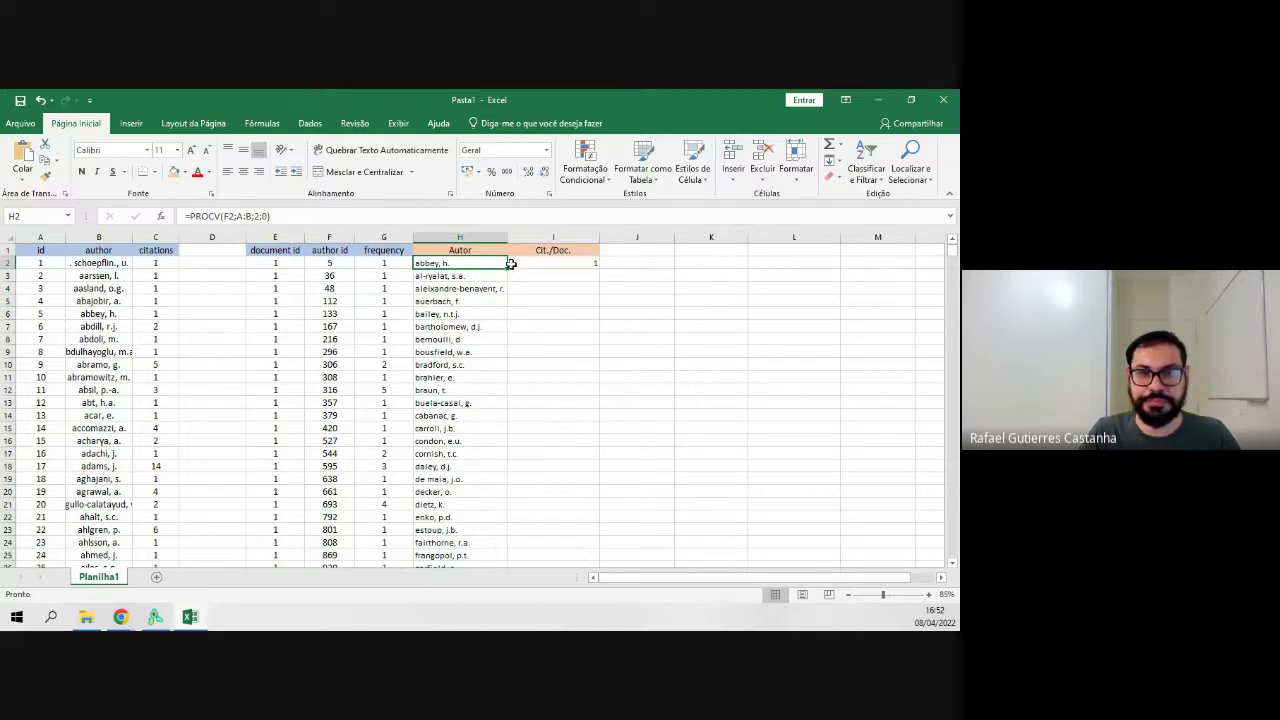
click(581, 265)
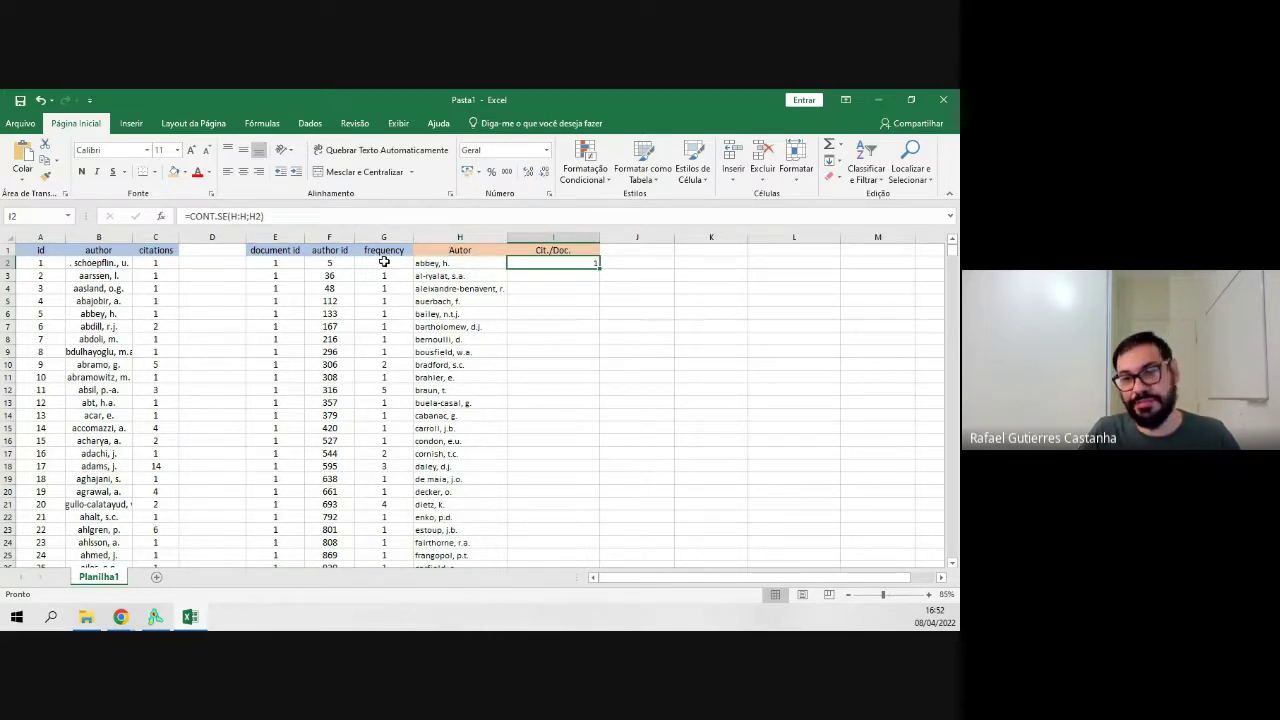
double_click(599, 267)
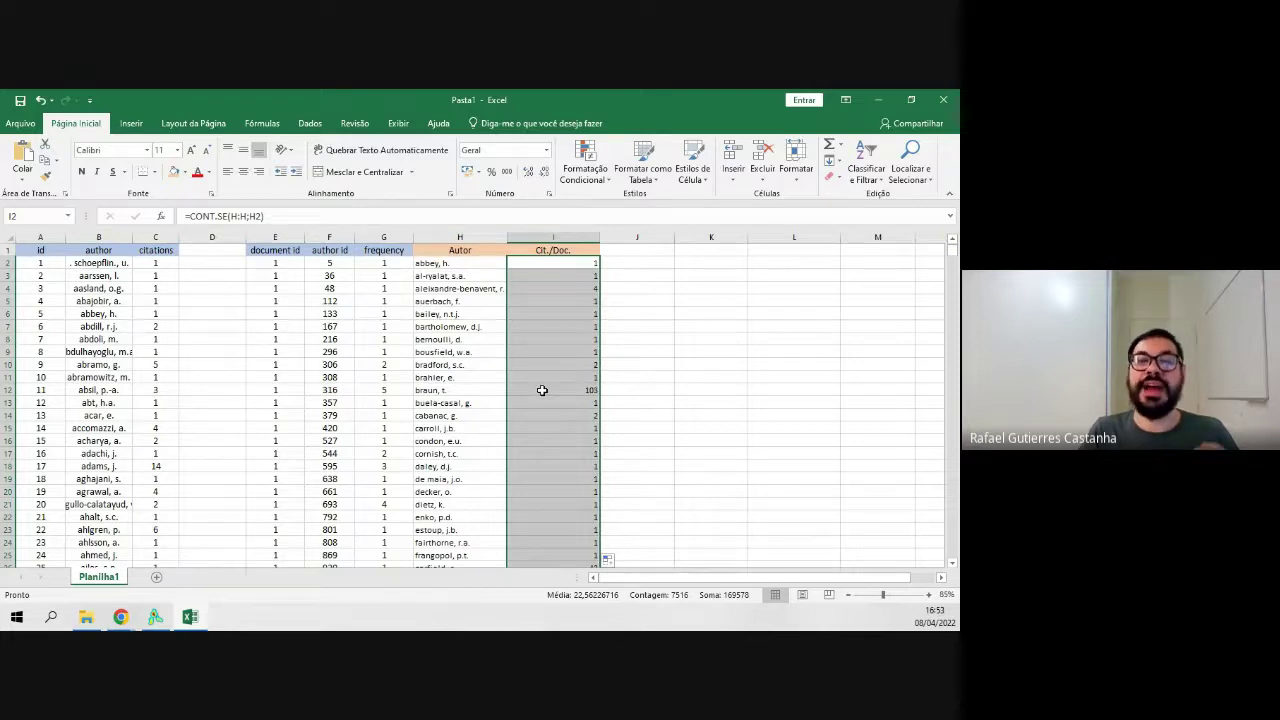
Center the contents of the Autor and Cit./Doc. columns, H and I.
click(450, 390)
click(588, 389)
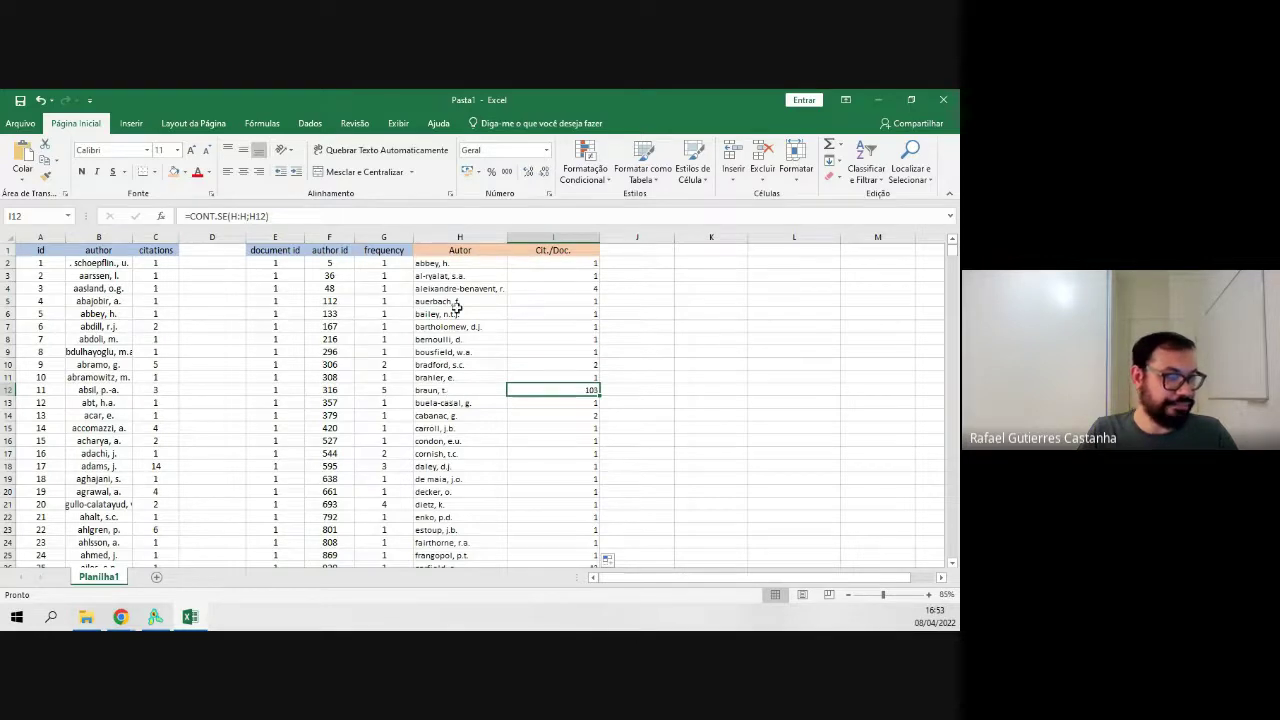
click(457, 237)
key(shift+Right)
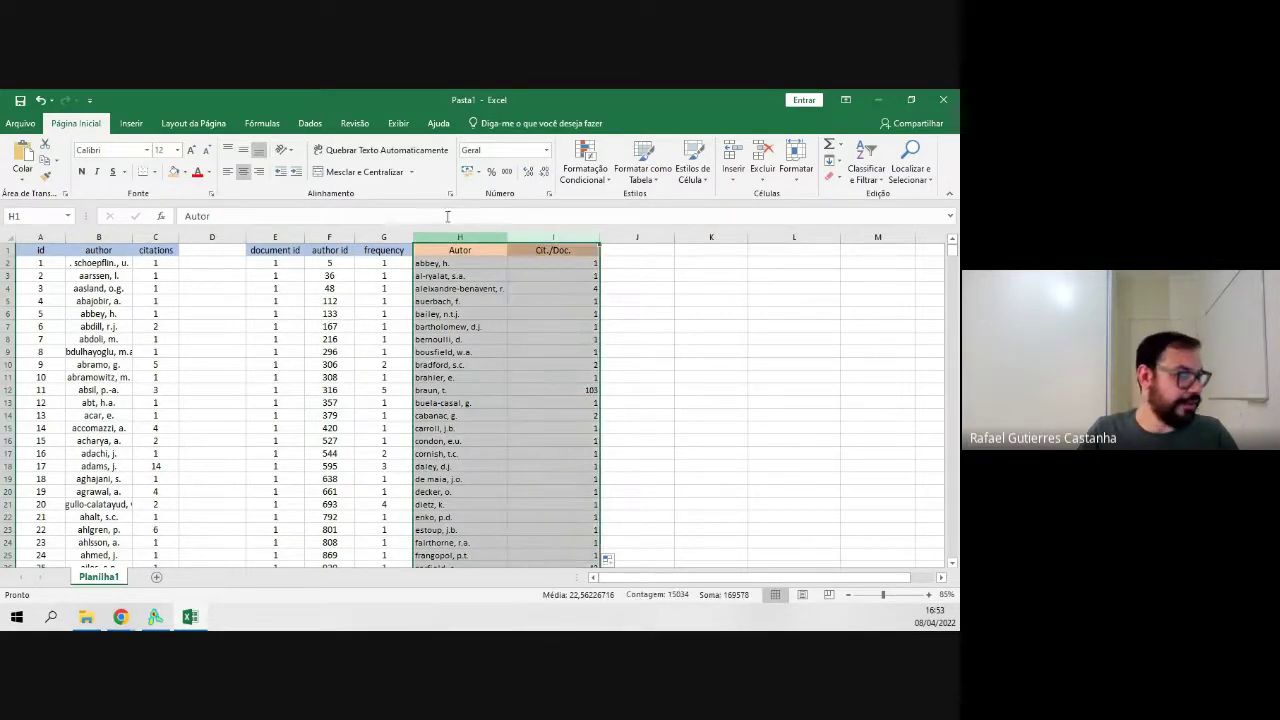
click(244, 172)
click(244, 172)
click(710, 350)
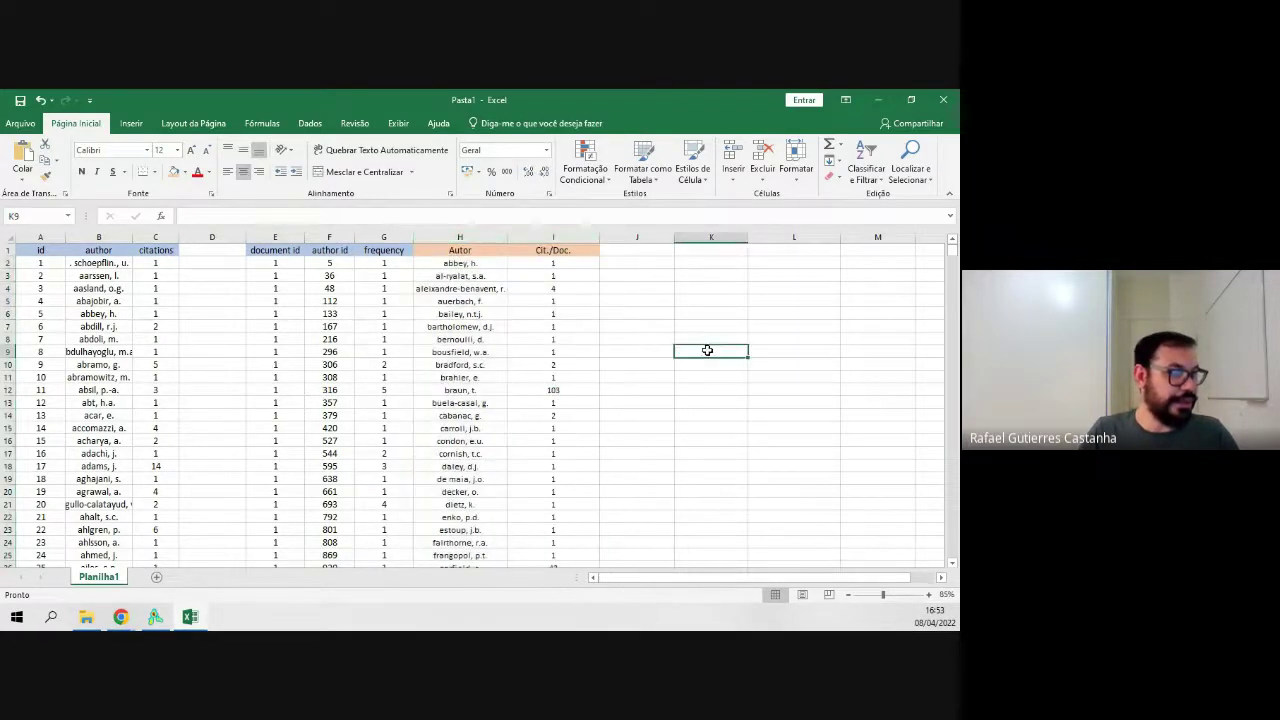
Insert an empty column before the Autor column and remove its fill color.
click(471, 236)
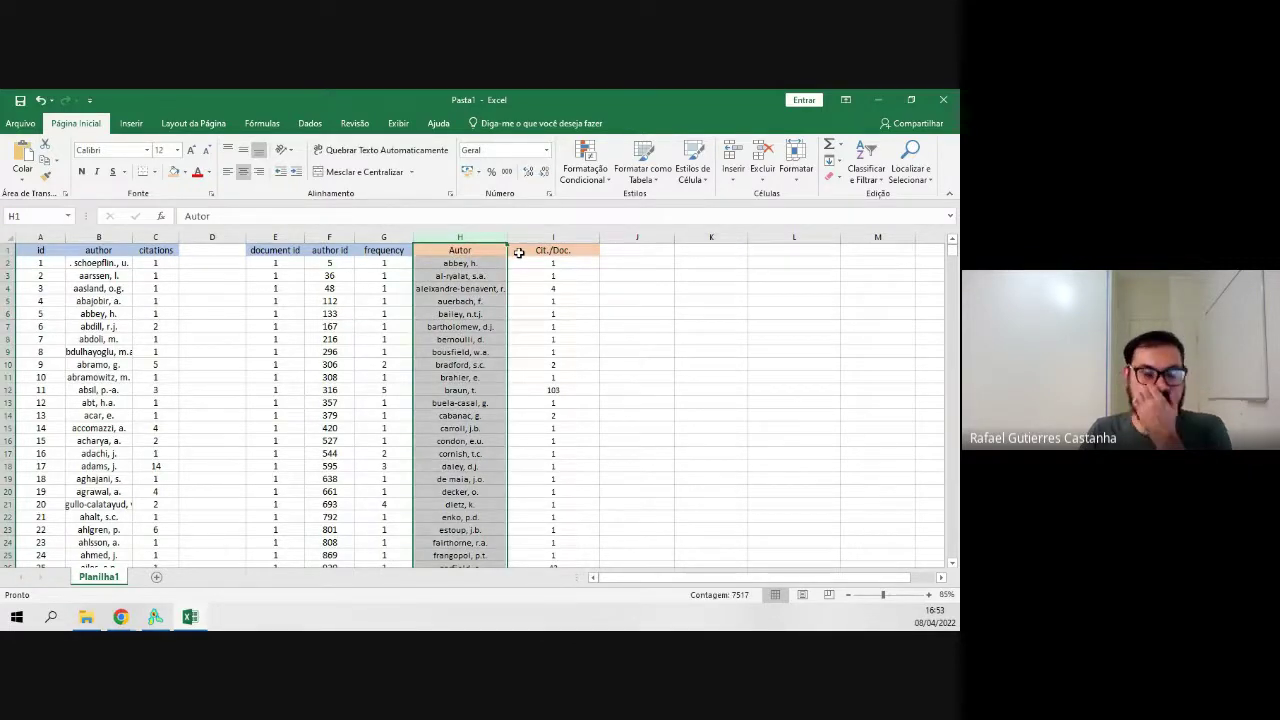
click(731, 155)
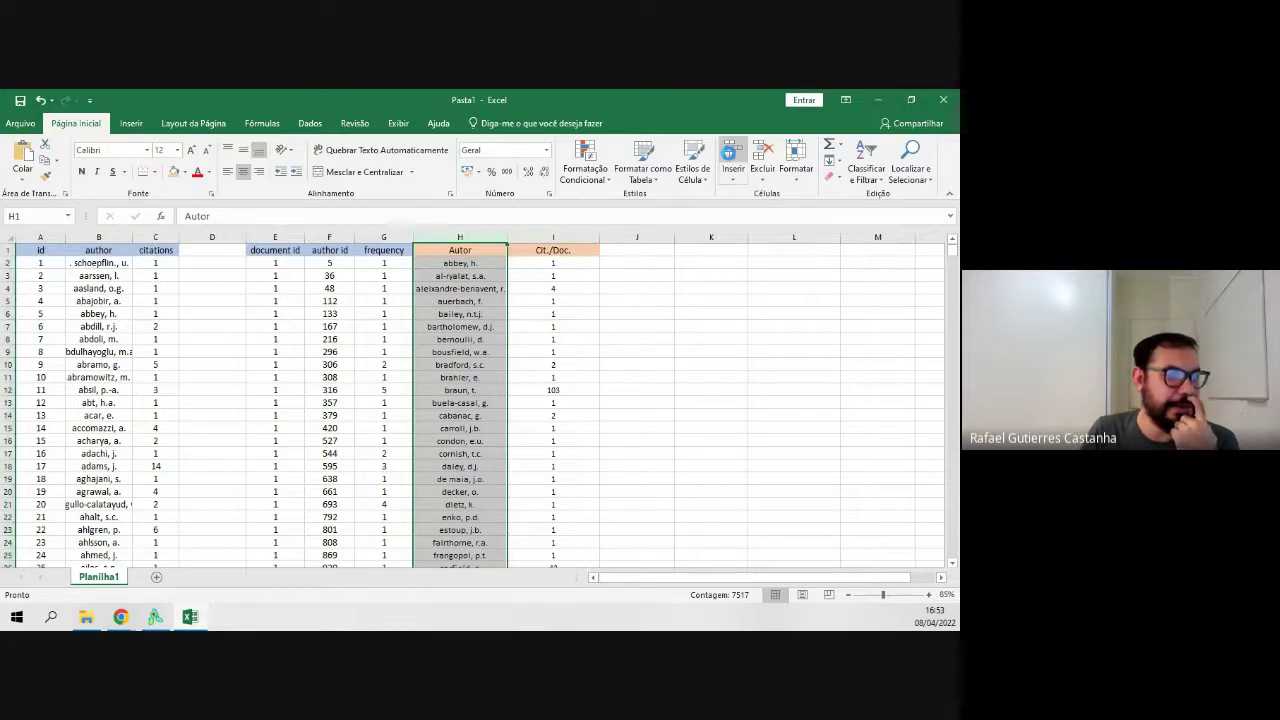
click(184, 172)
click(212, 296)
click(740, 312)
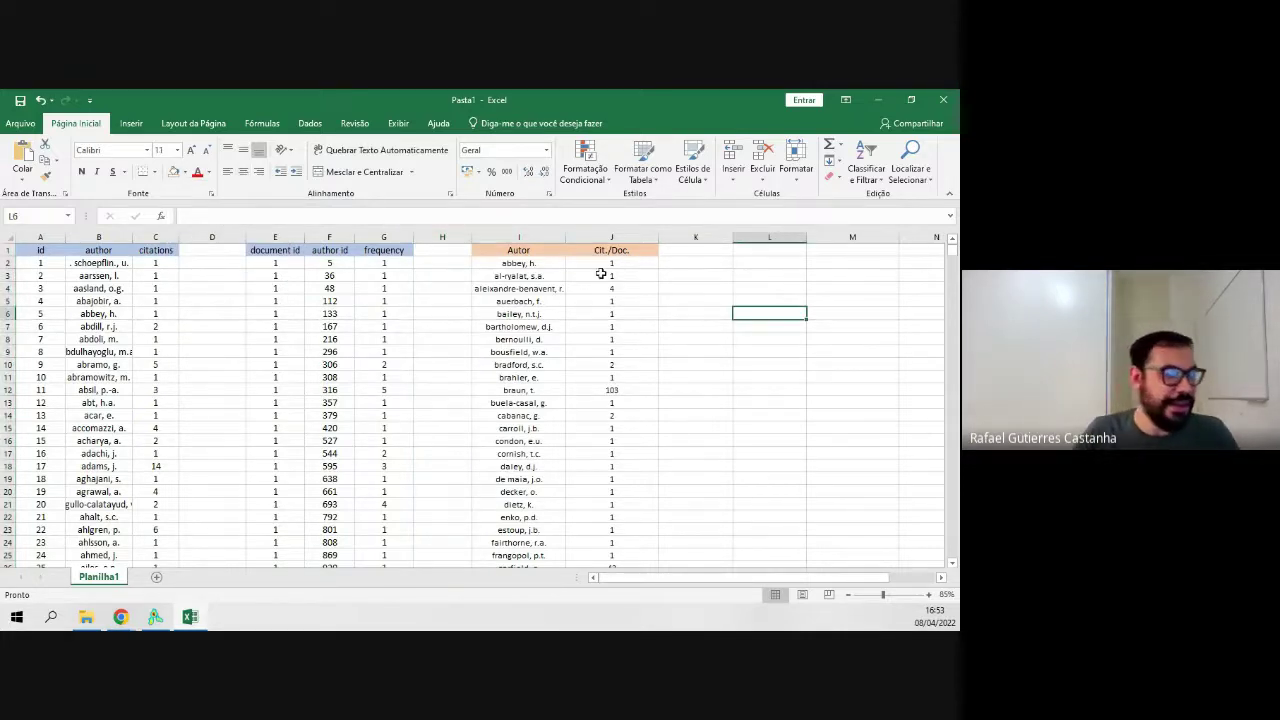
Copy the Autor and Cit./Doc. columns from I1 down to the end of the data.
click(553, 251)
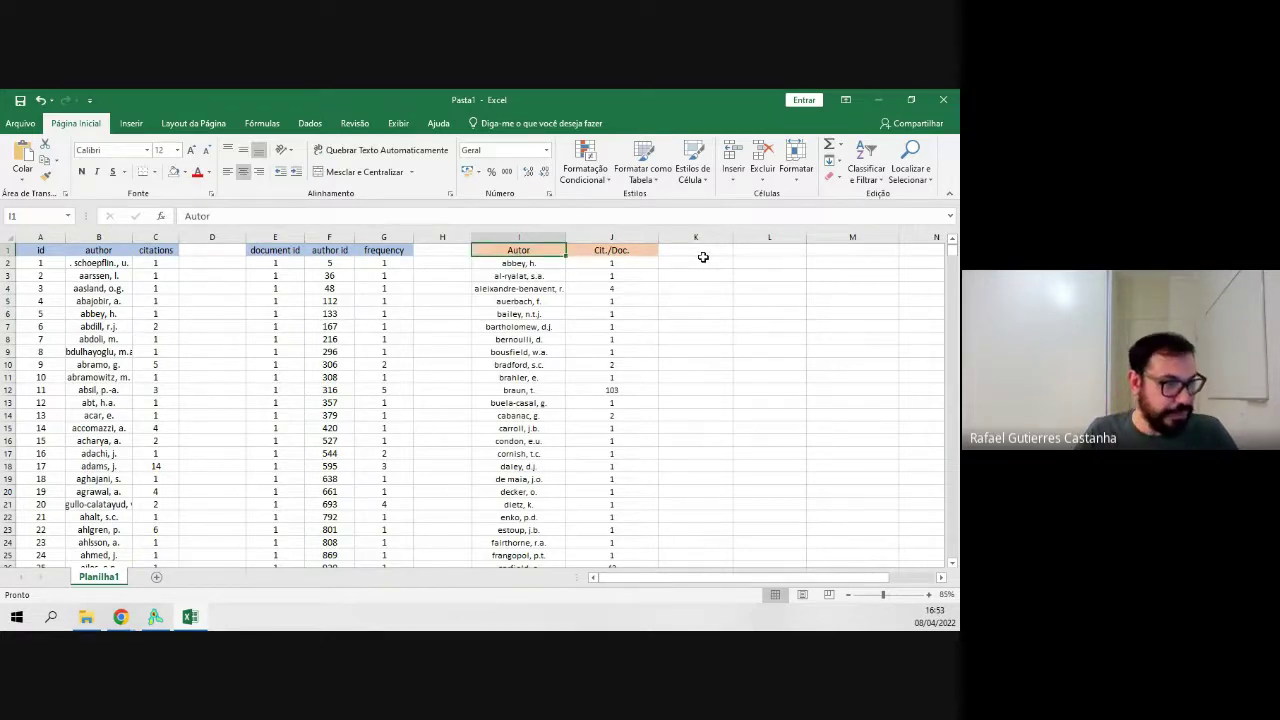
click(598, 378)
click(540, 339)
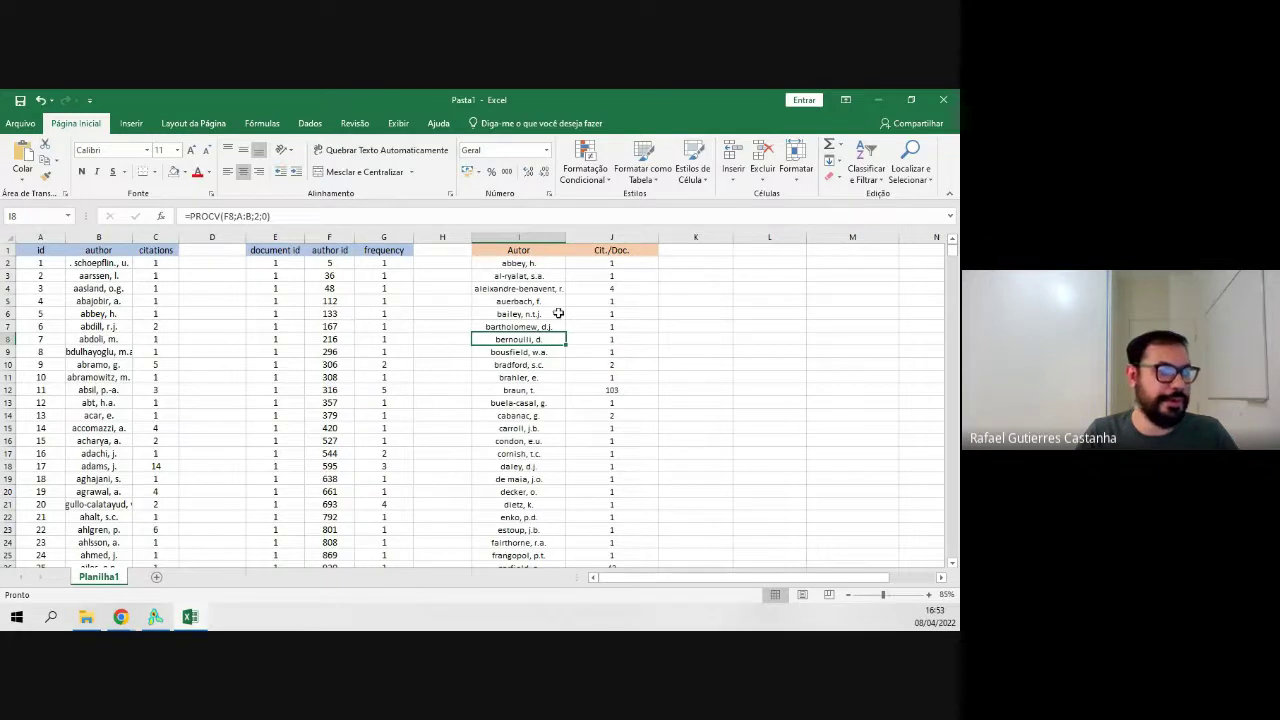
click(524, 251)
key(ctrl+shift+Right)
key(ctrl+shift+Down)
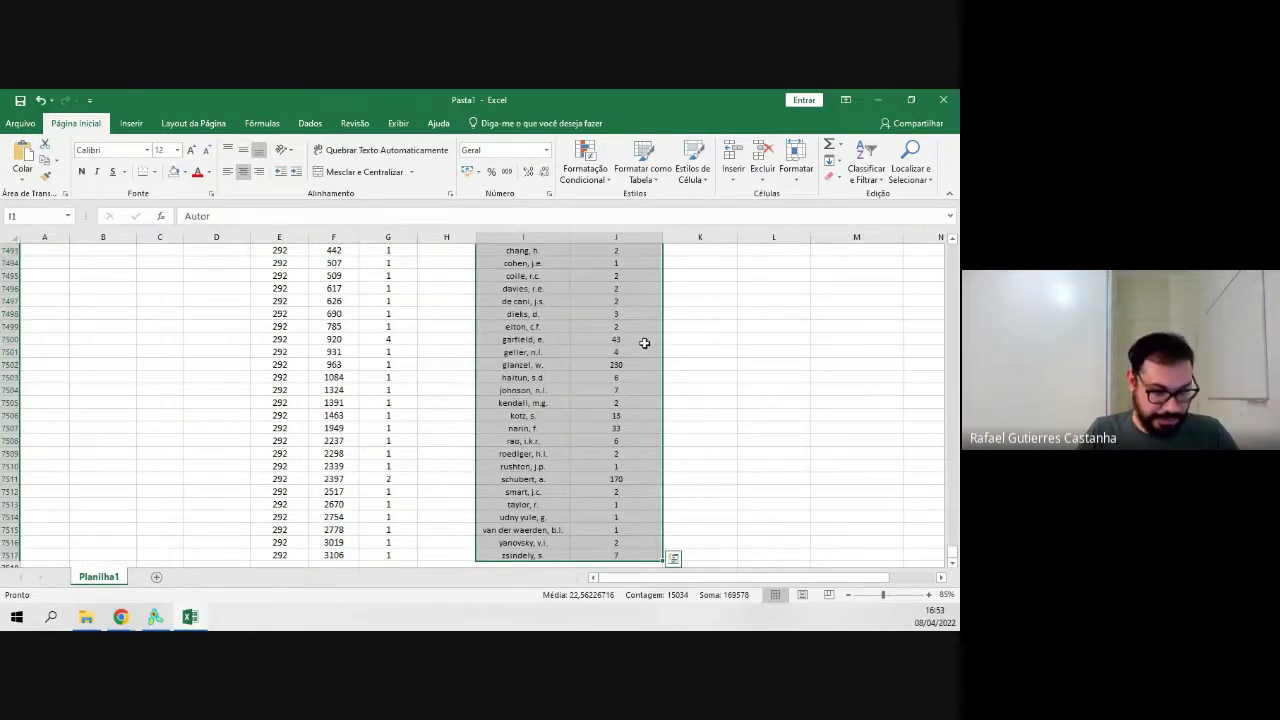
key(ctrl+c)
scroll(645, 343, up, 8)
scroll(869, 454, up, 9)
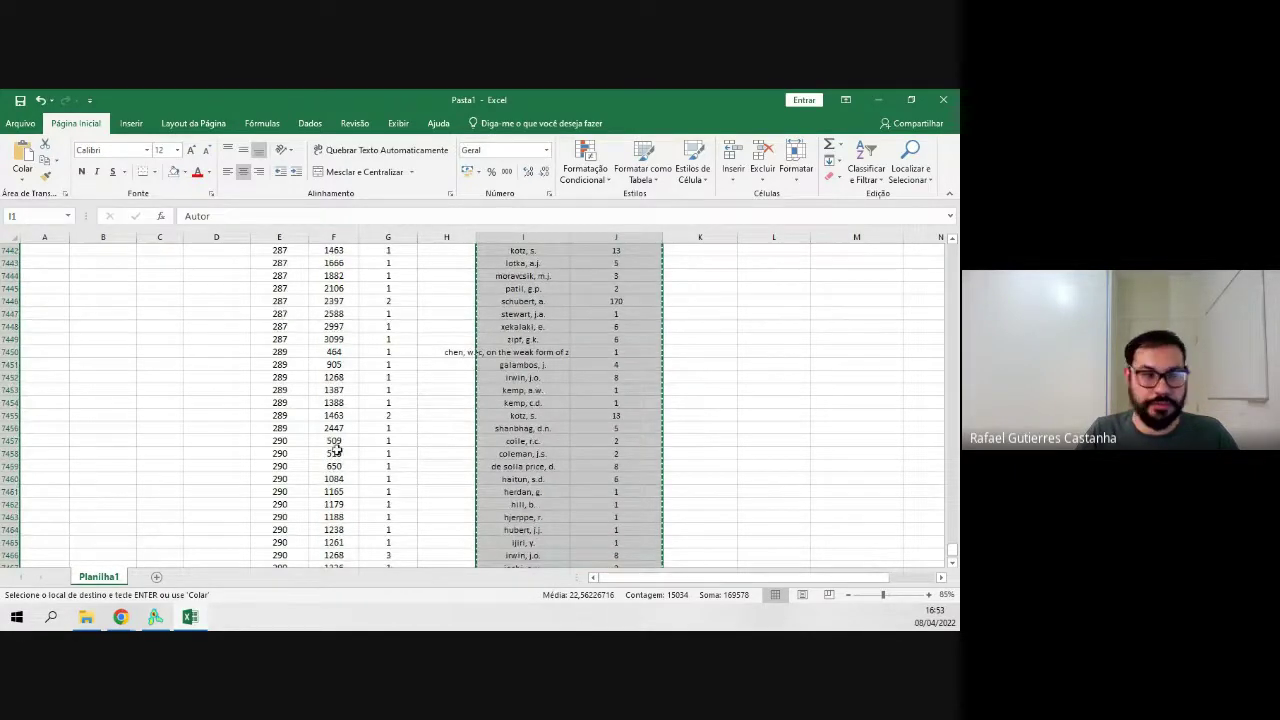
scroll(510, 420, up, 20)
scroll(505, 380, up, 20)
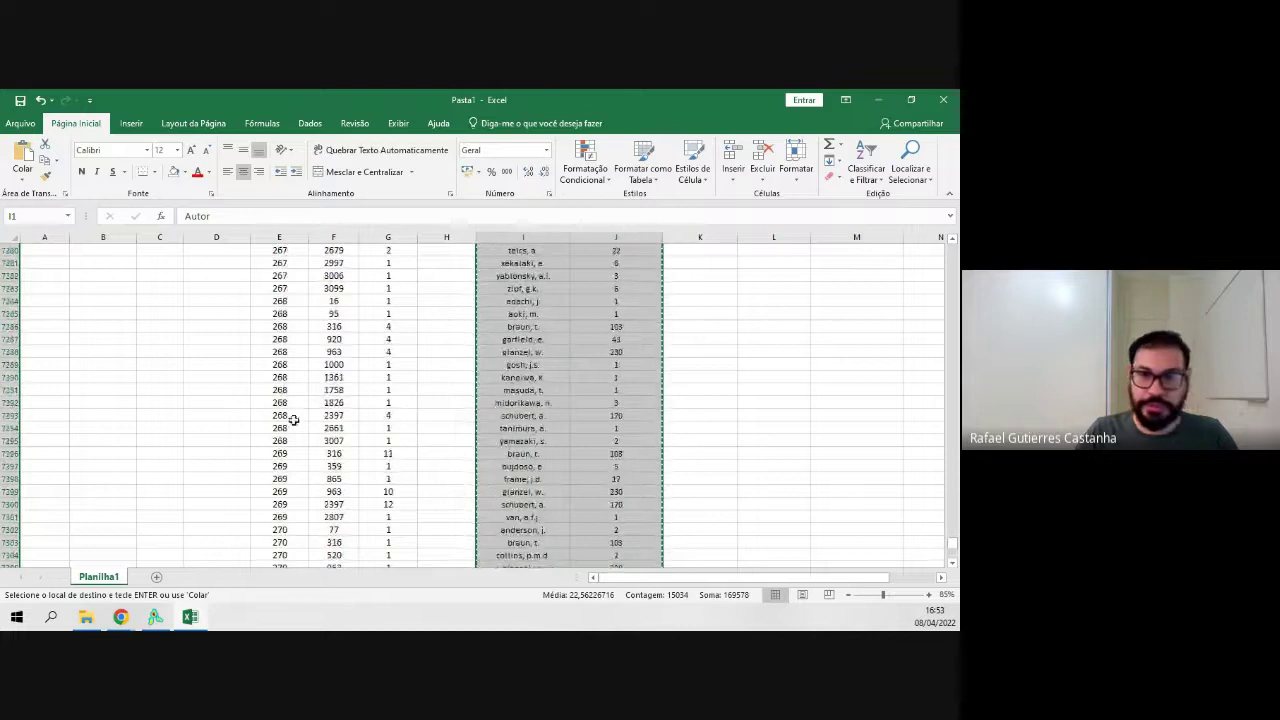
key(alt+Tab)
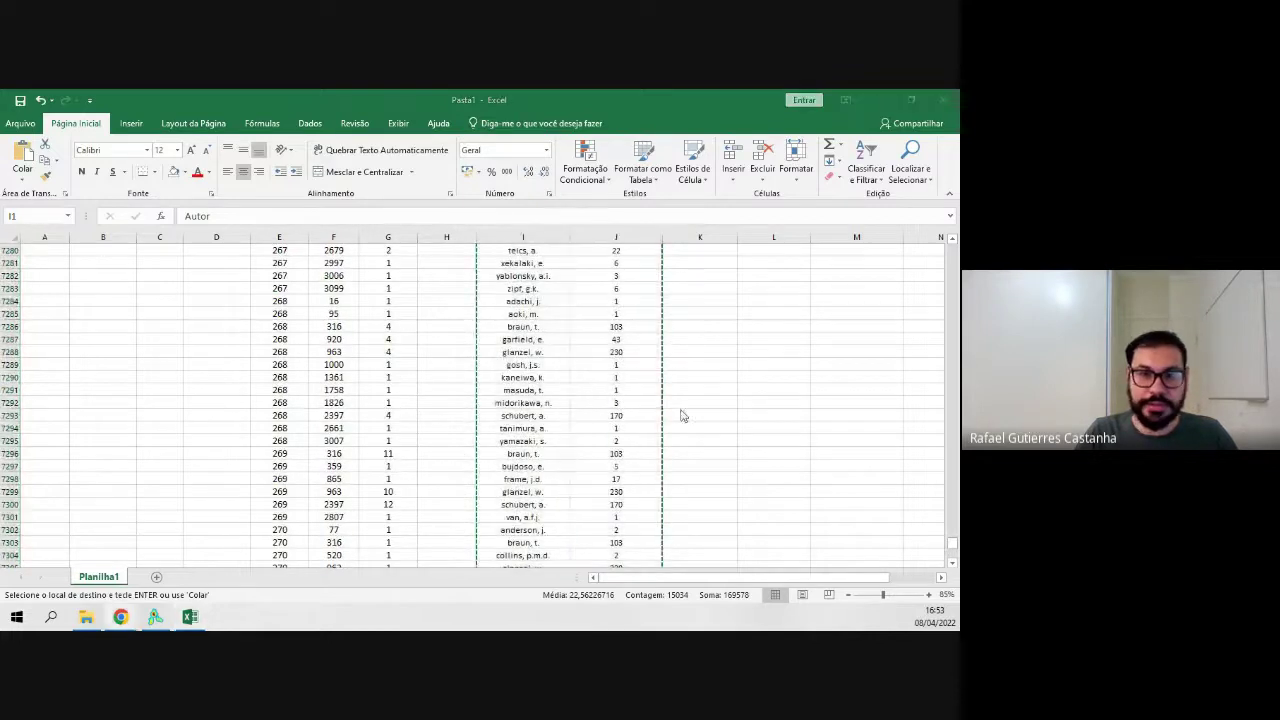
scroll(785, 452, up, 20)
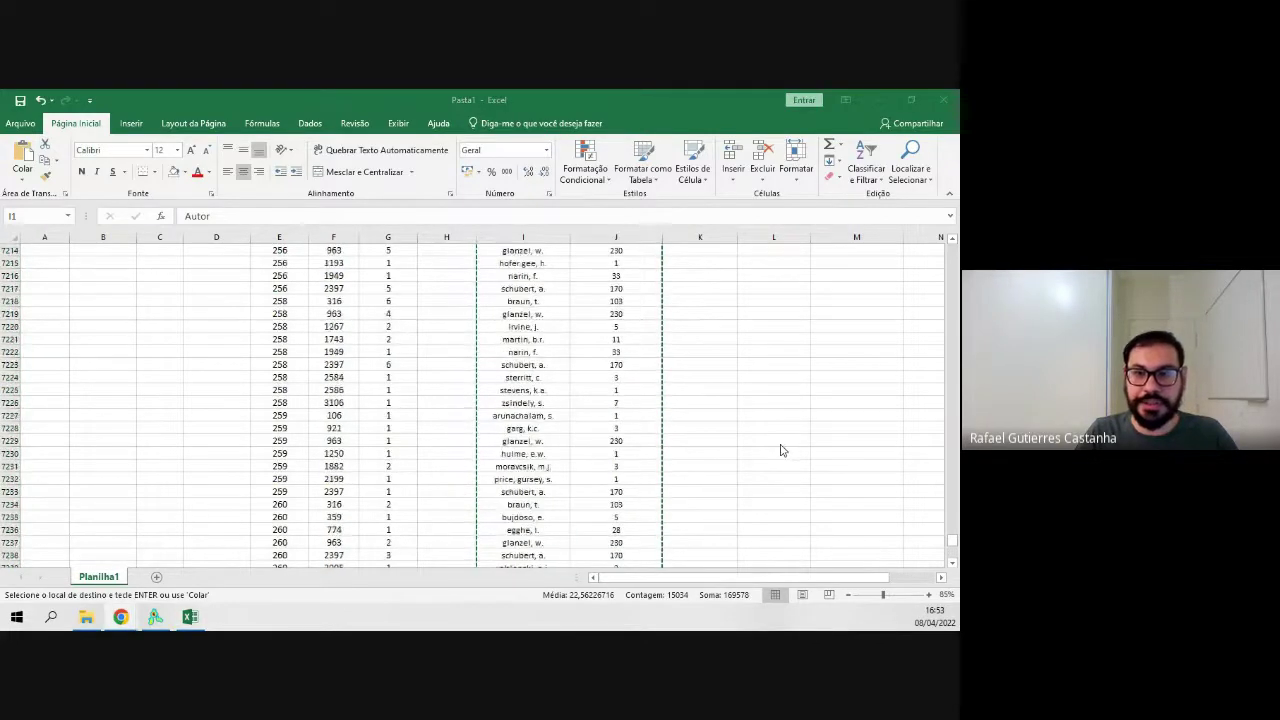
scroll(779, 449, up, 20)
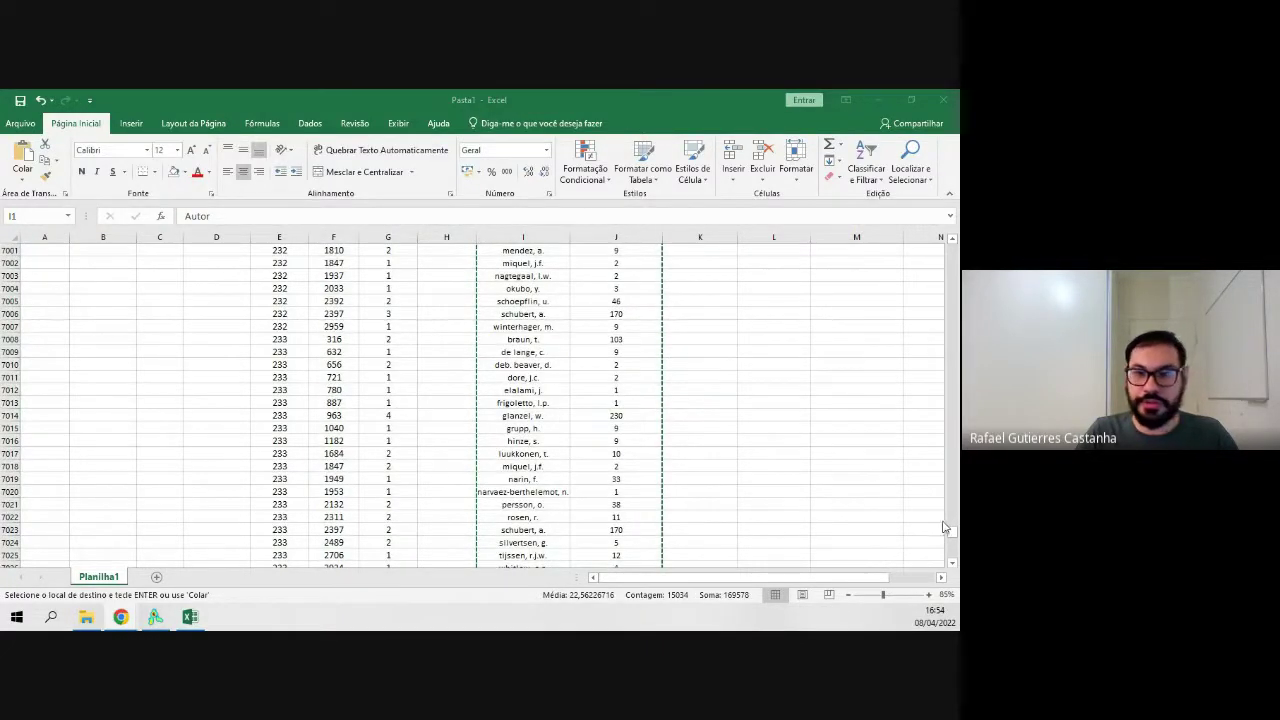
click(954, 536)
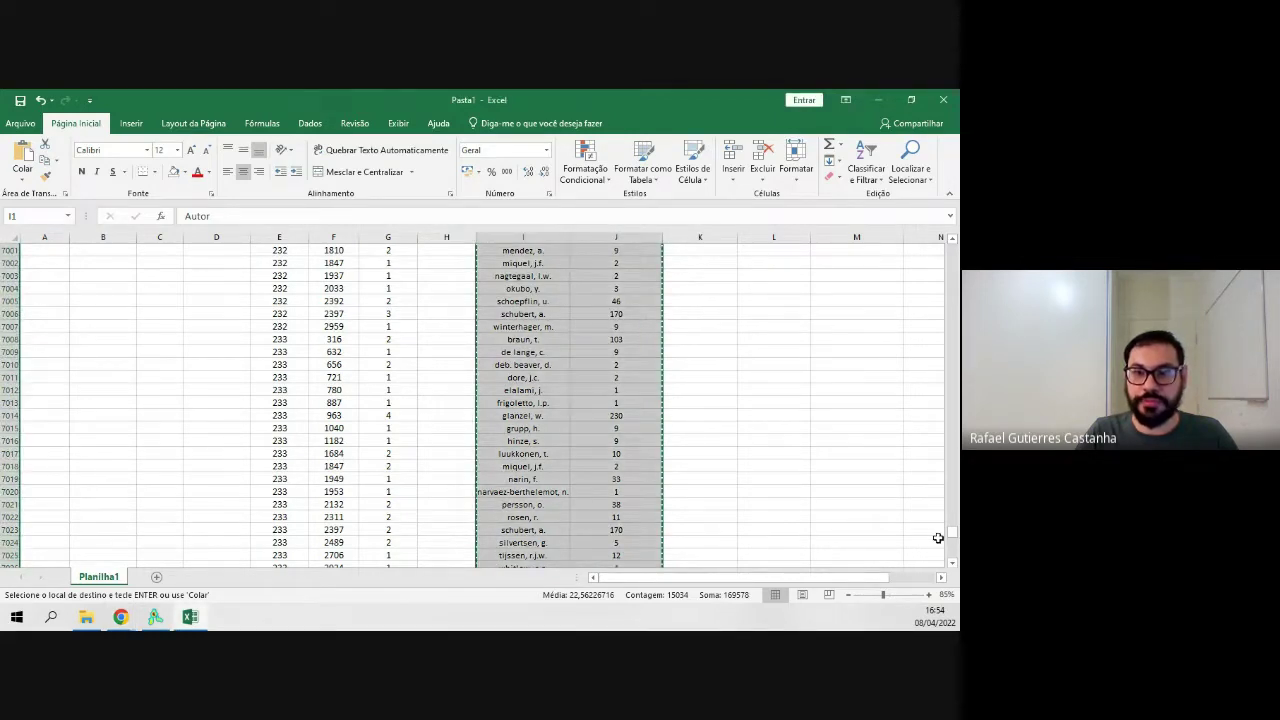
drag(938, 538, 936, 240)
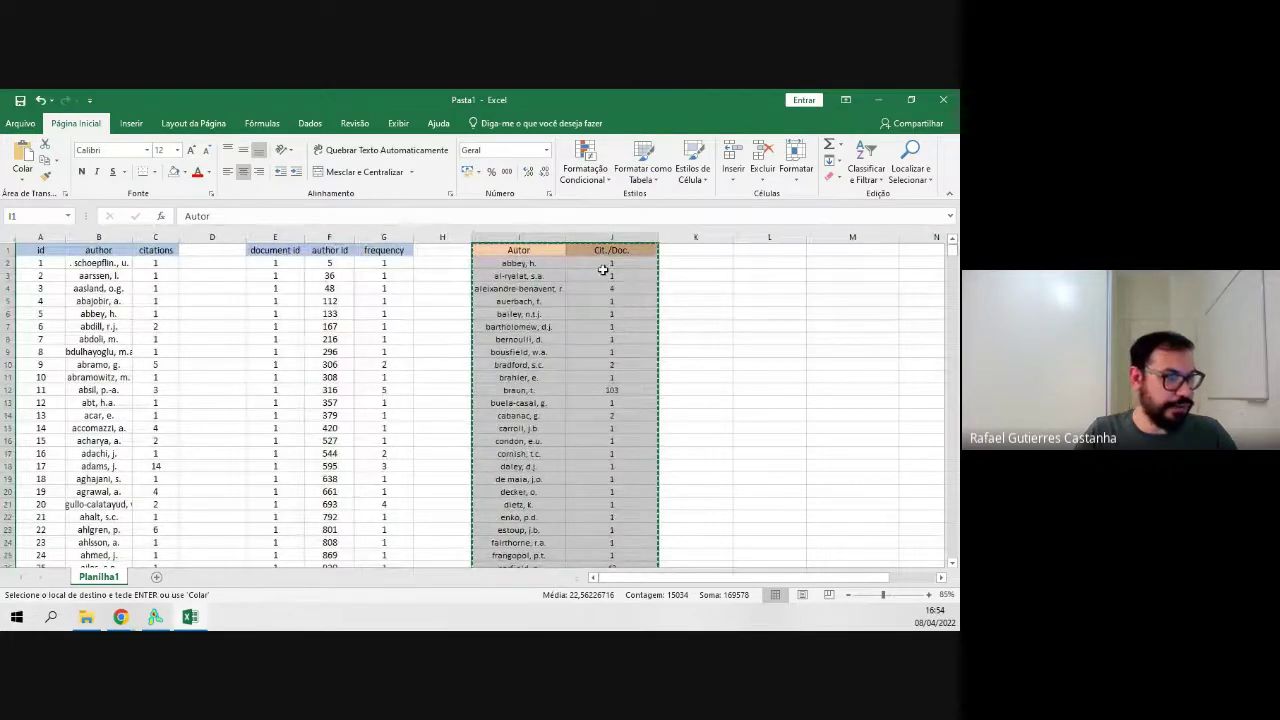
Paste the copied Autor and Cit./Doc. data over itself as values (Valores) to replace the formulas.
right_click(528, 253)
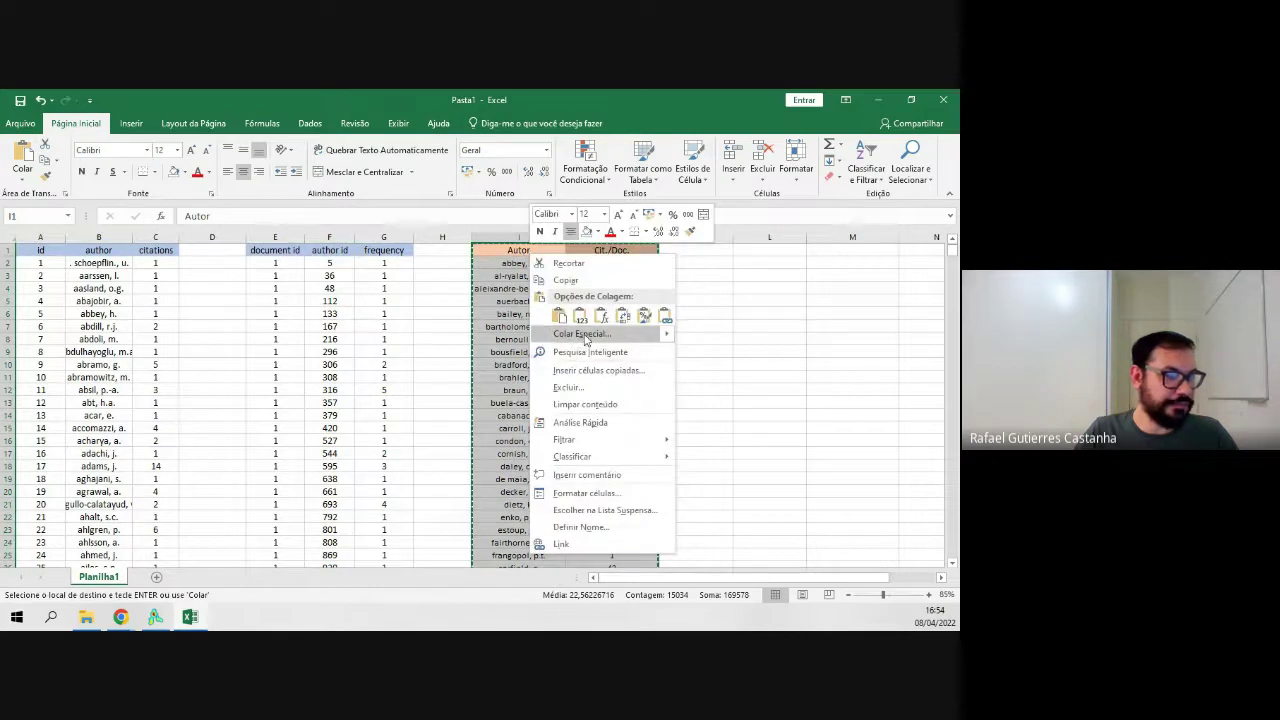
click(584, 334)
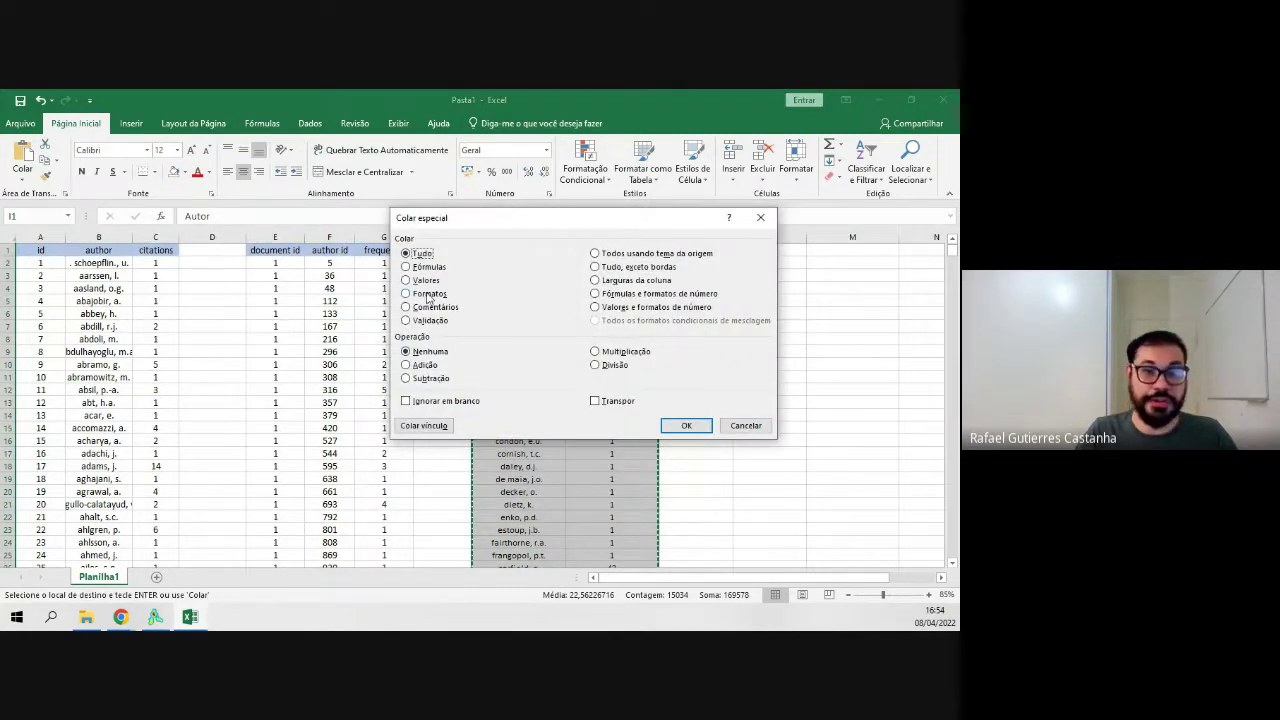
click(426, 282)
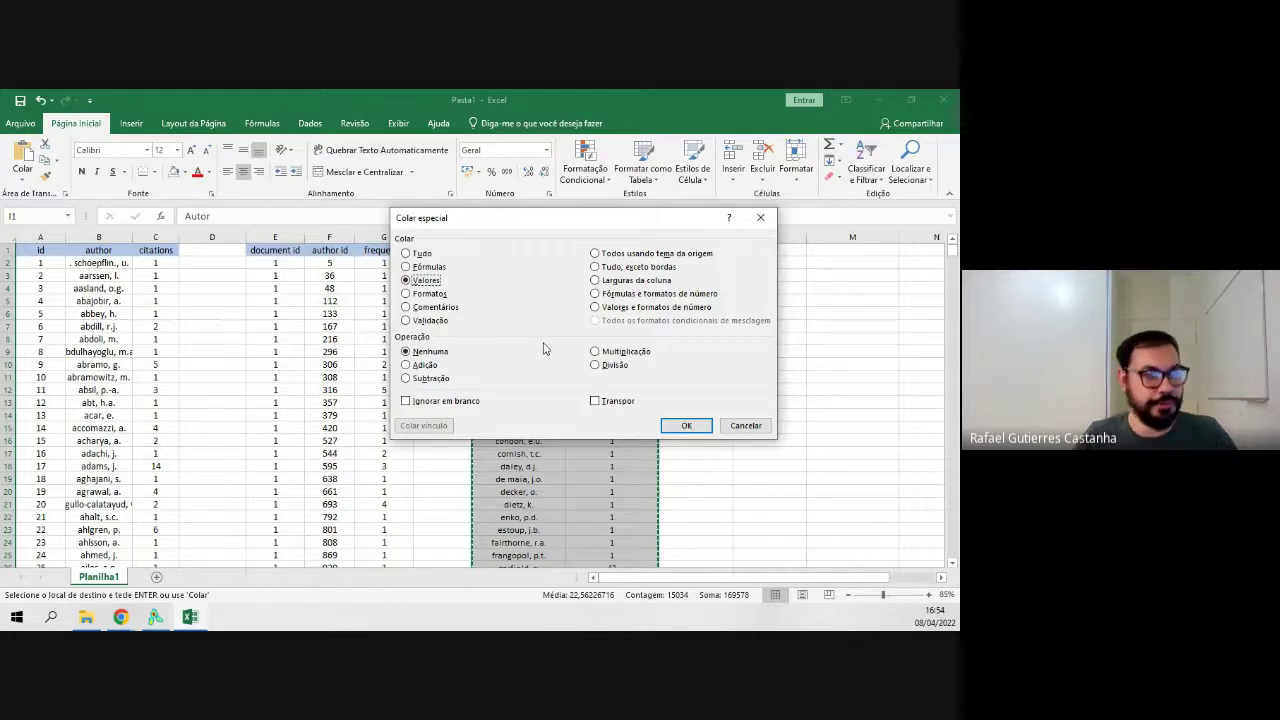
click(687, 428)
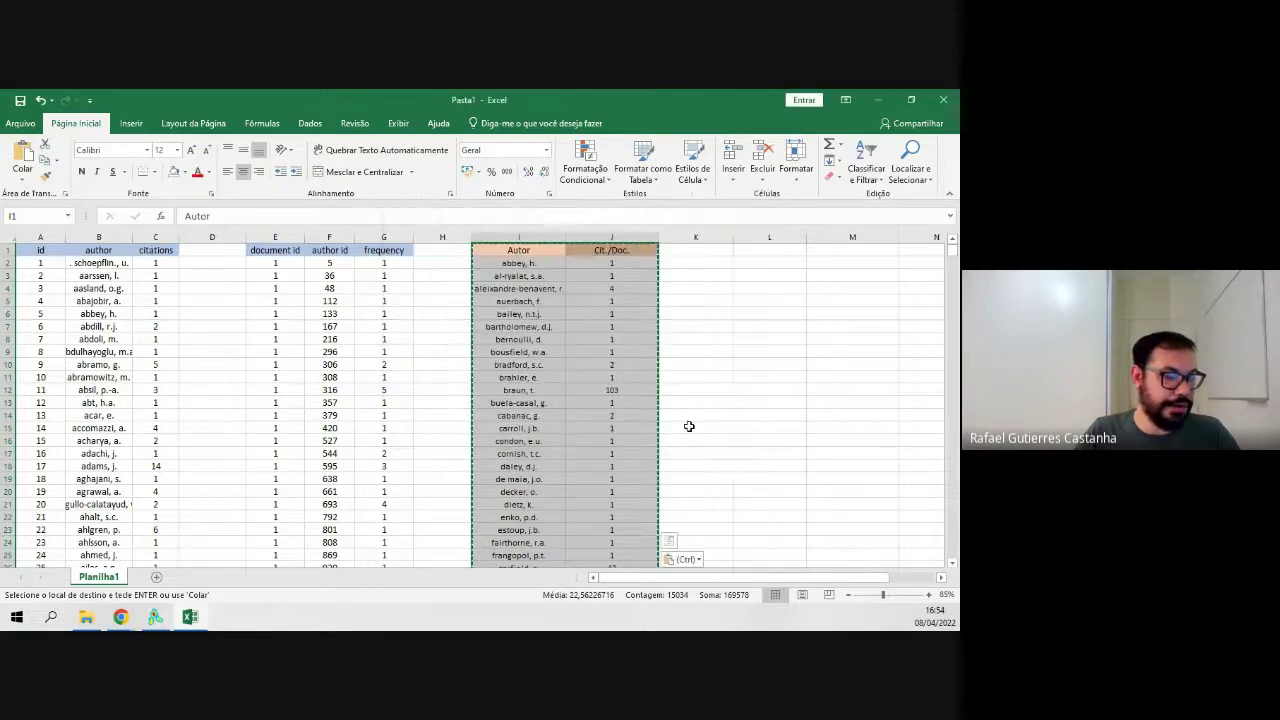
click(635, 289)
click(539, 298)
click(608, 299)
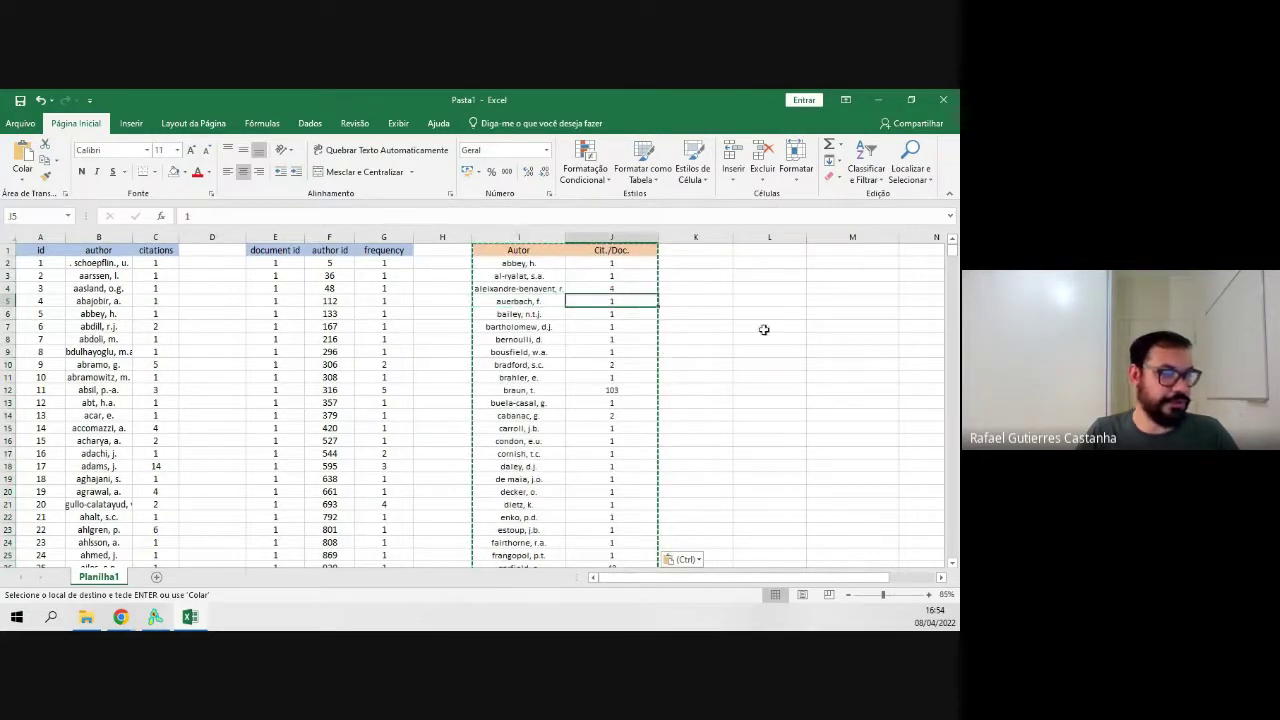
click(757, 325)
key(Escape)
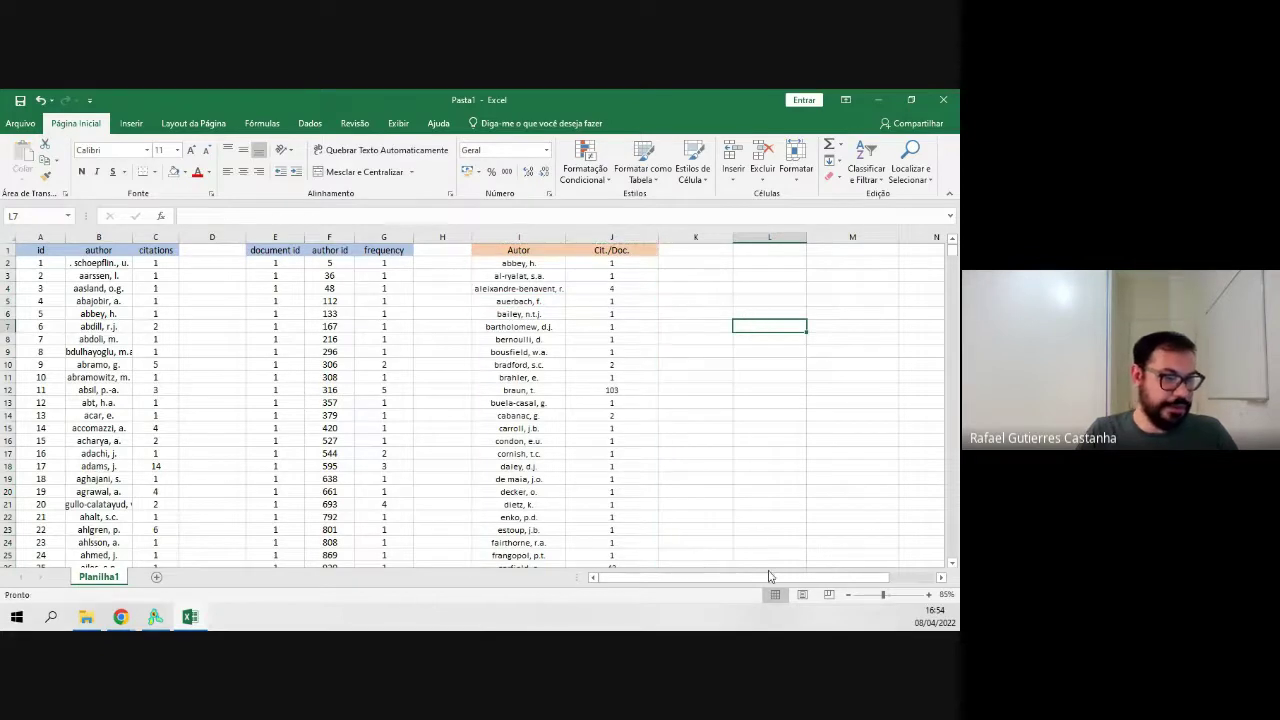
Duplicate the full Autor and Cit./Doc. table from I1 to L1 and widen column L slightly.
drag(770, 576, 817, 576)
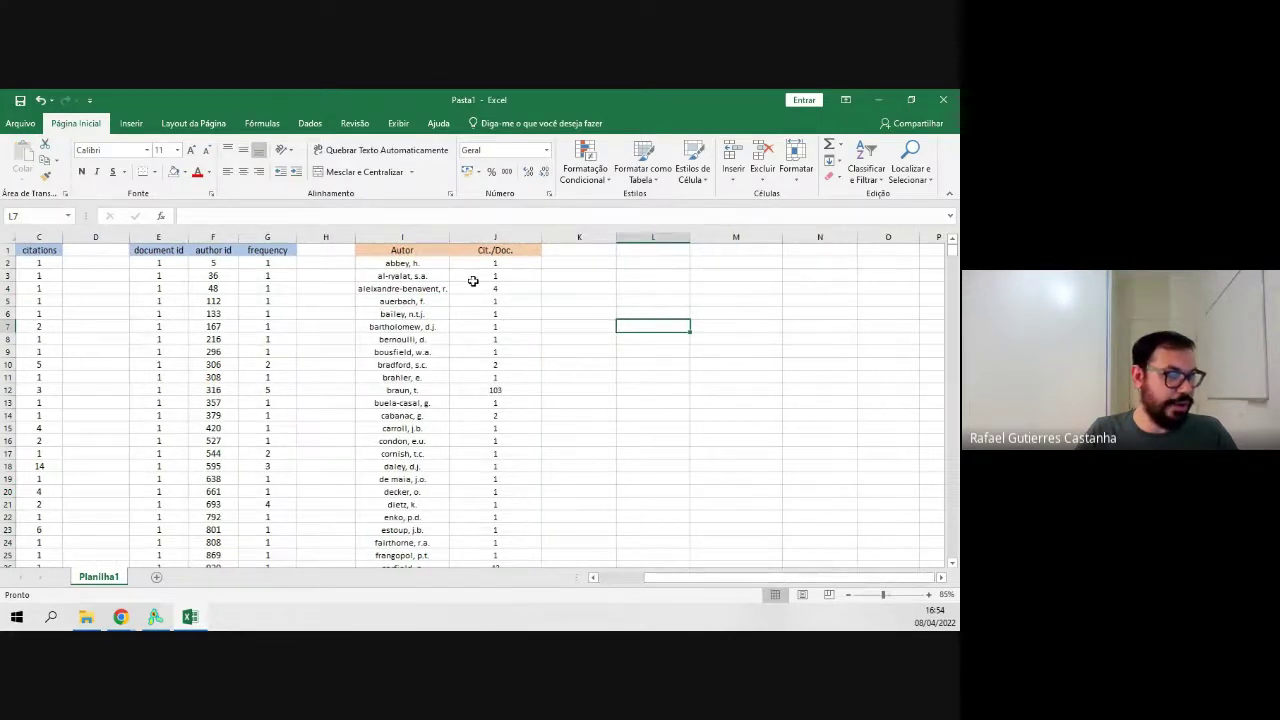
click(422, 250)
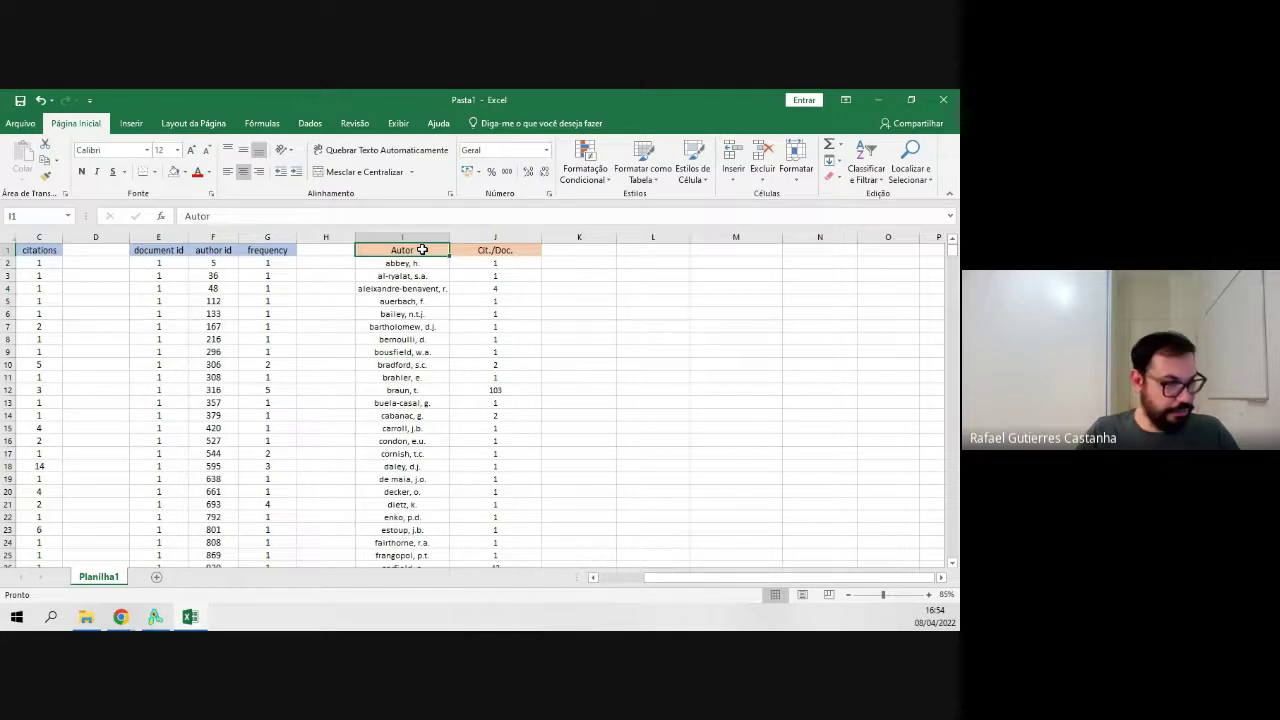
key(ctrl+shift+Right)
key(ctrl+shift+Down)
key(ctrl+c)
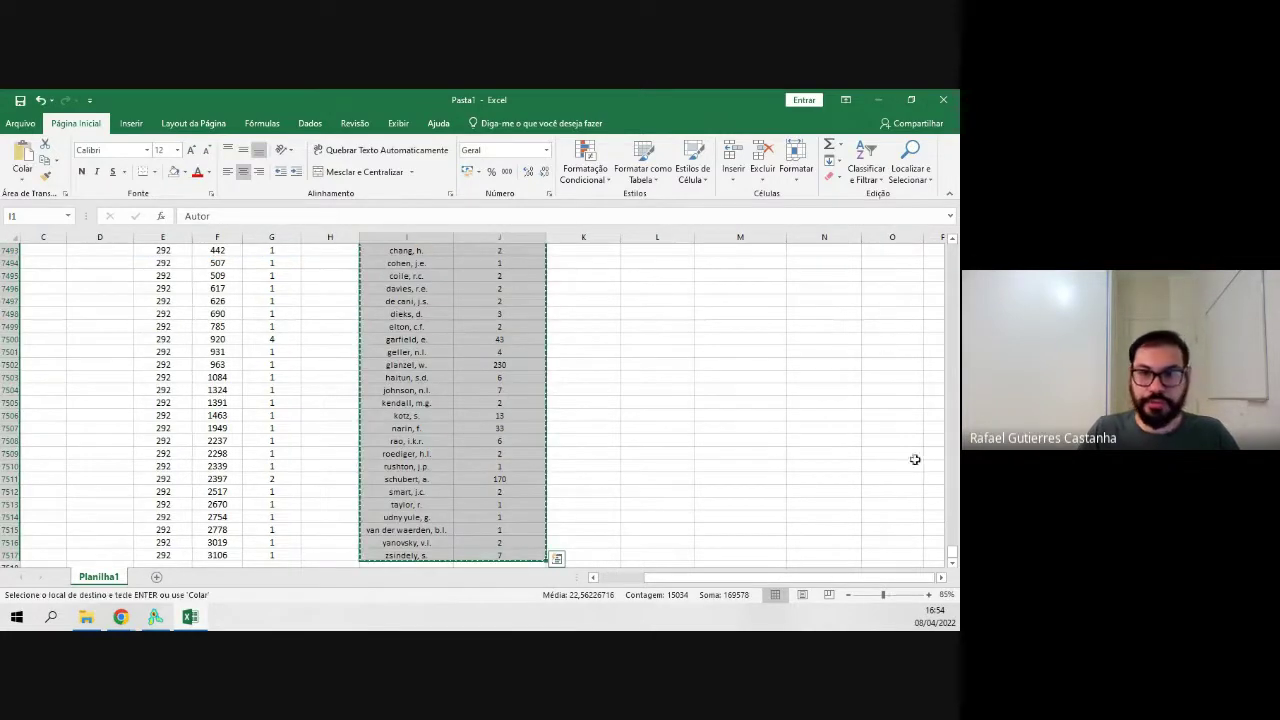
drag(957, 553, 952, 230)
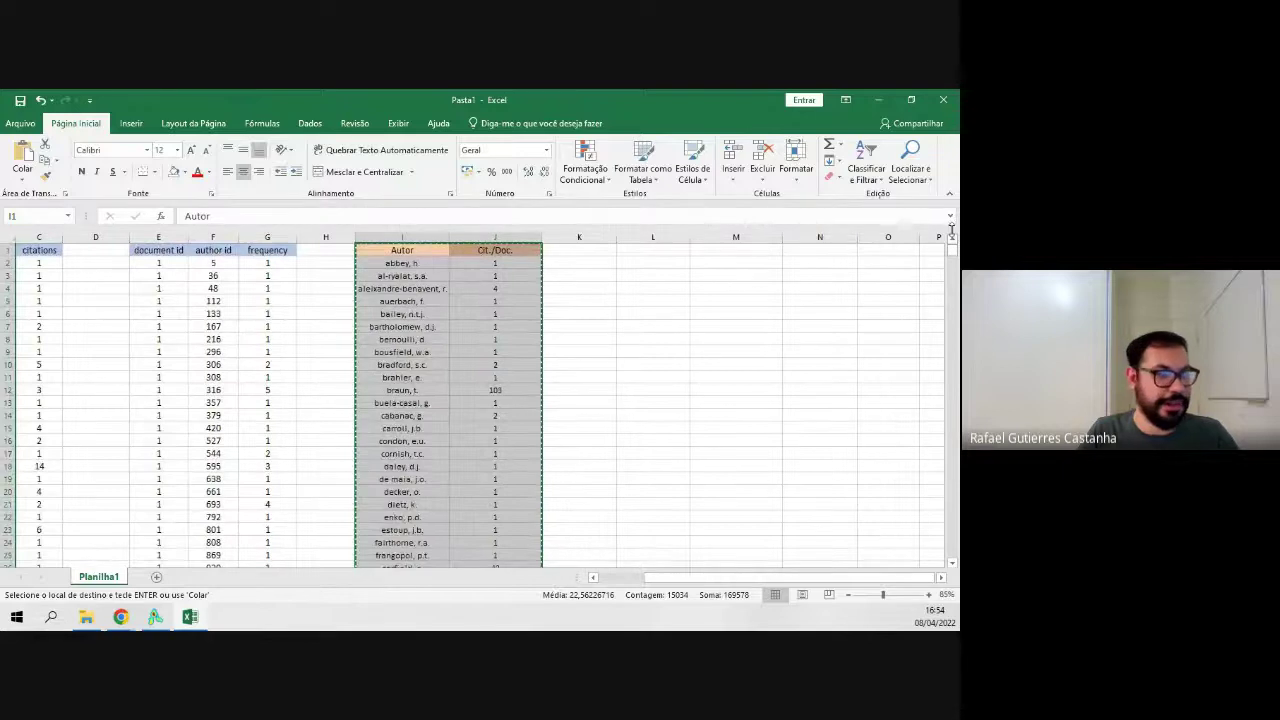
click(655, 251)
key(ctrl+v)
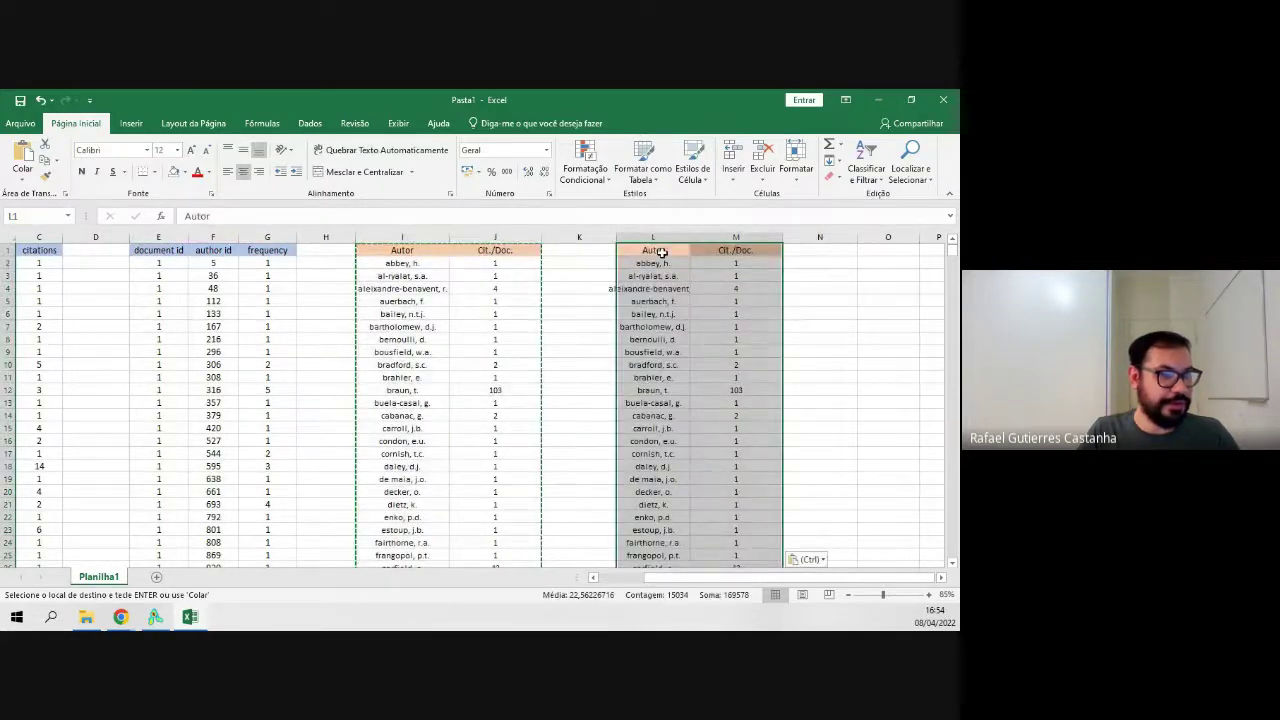
drag(690, 239, 699, 239)
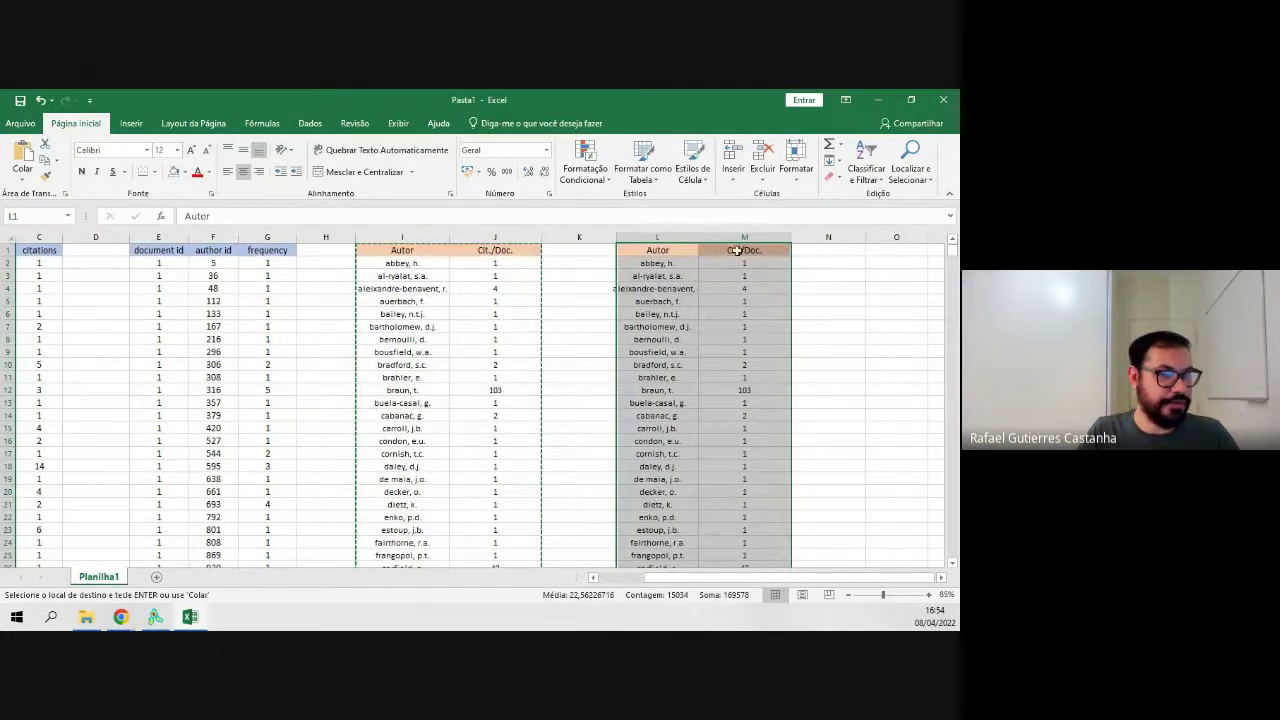
Rename the header in M1 as Recitação/Doc.
click(737, 250)
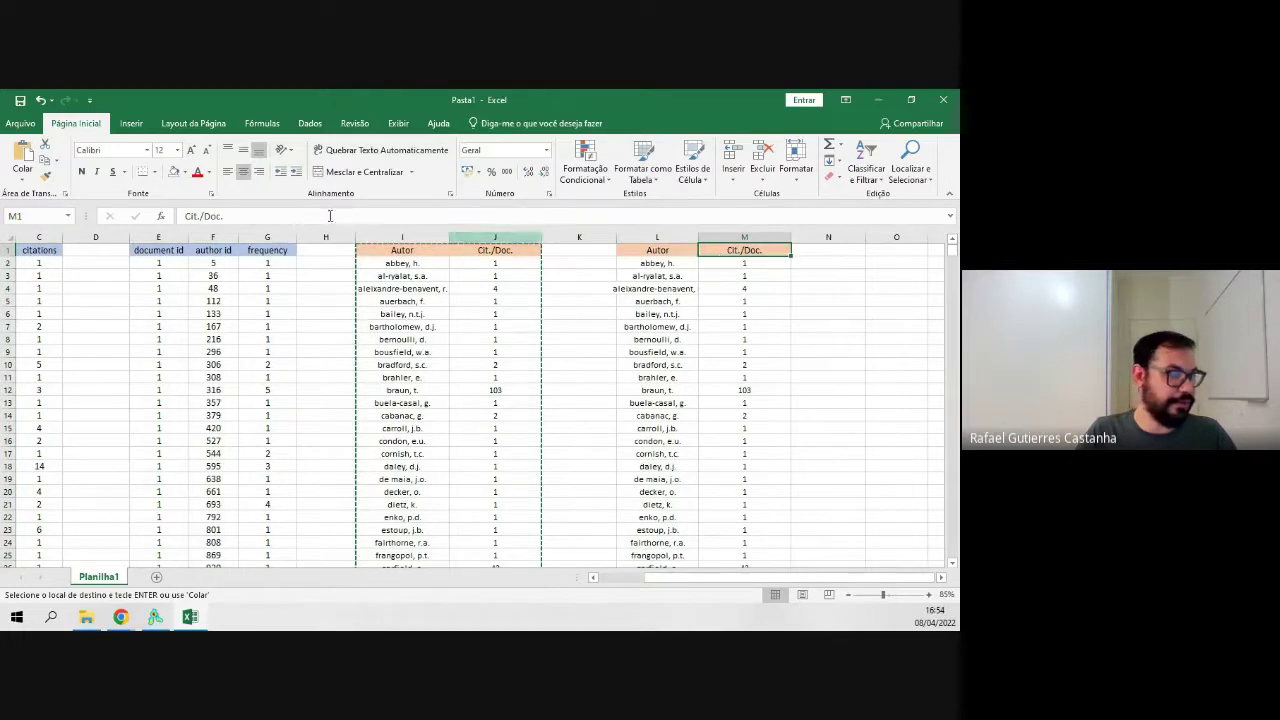
drag(200, 216, 128, 219)
text(rECITAÇÃO)
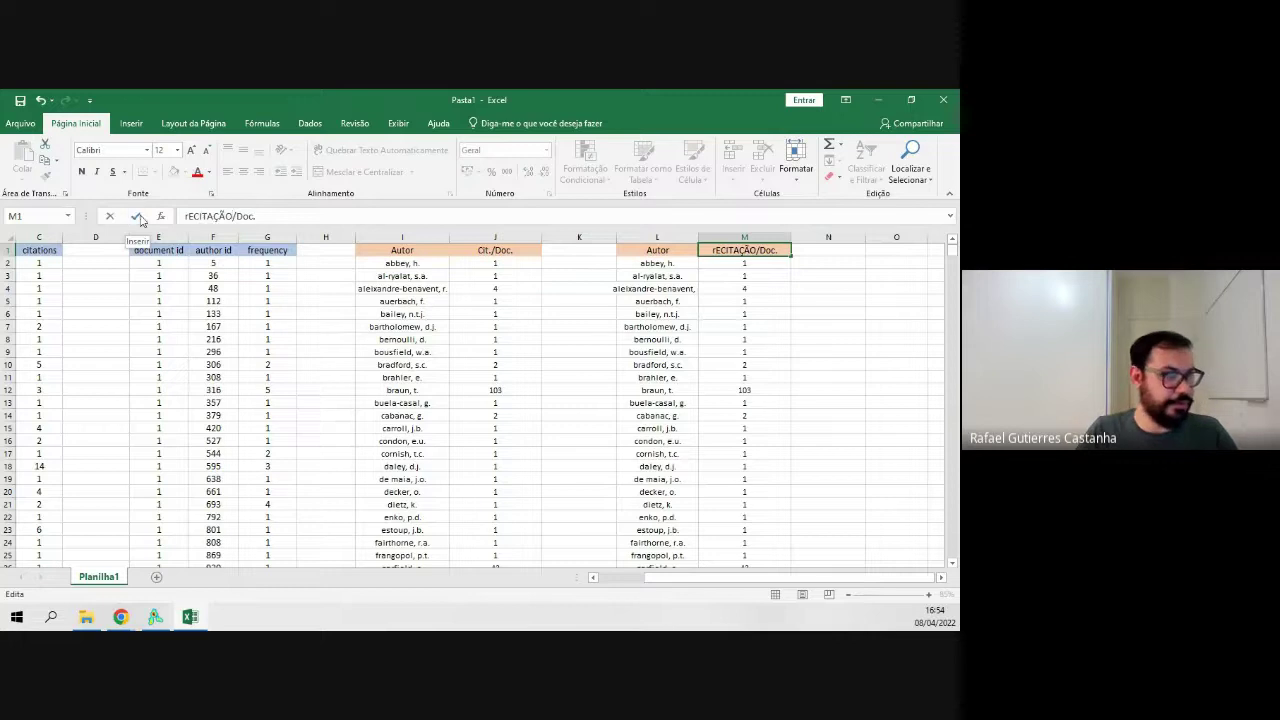
key(BackSpace)
key(BackSpace)
key(BackSpace)
key(BackSpace)
key(BackSpace)
key(BackSpace)
key(BackSpace)
key(BackSpace)
key(BackSpace)
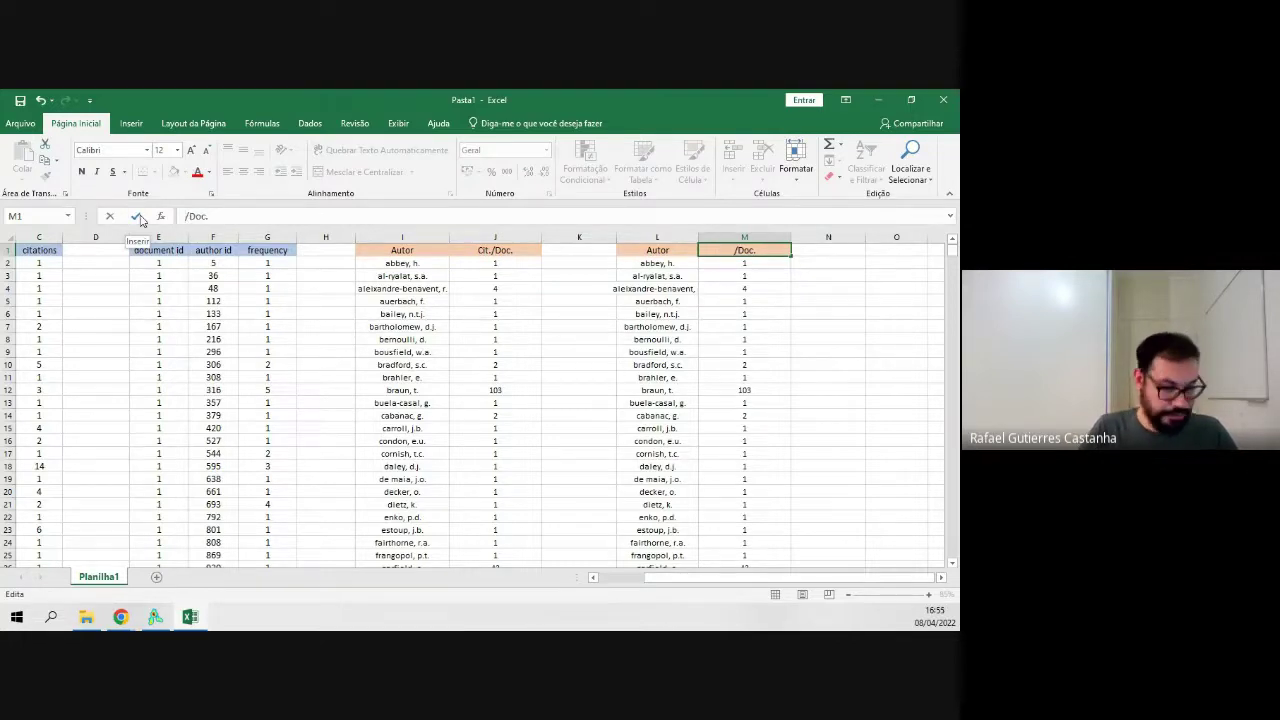
text(Recitação)
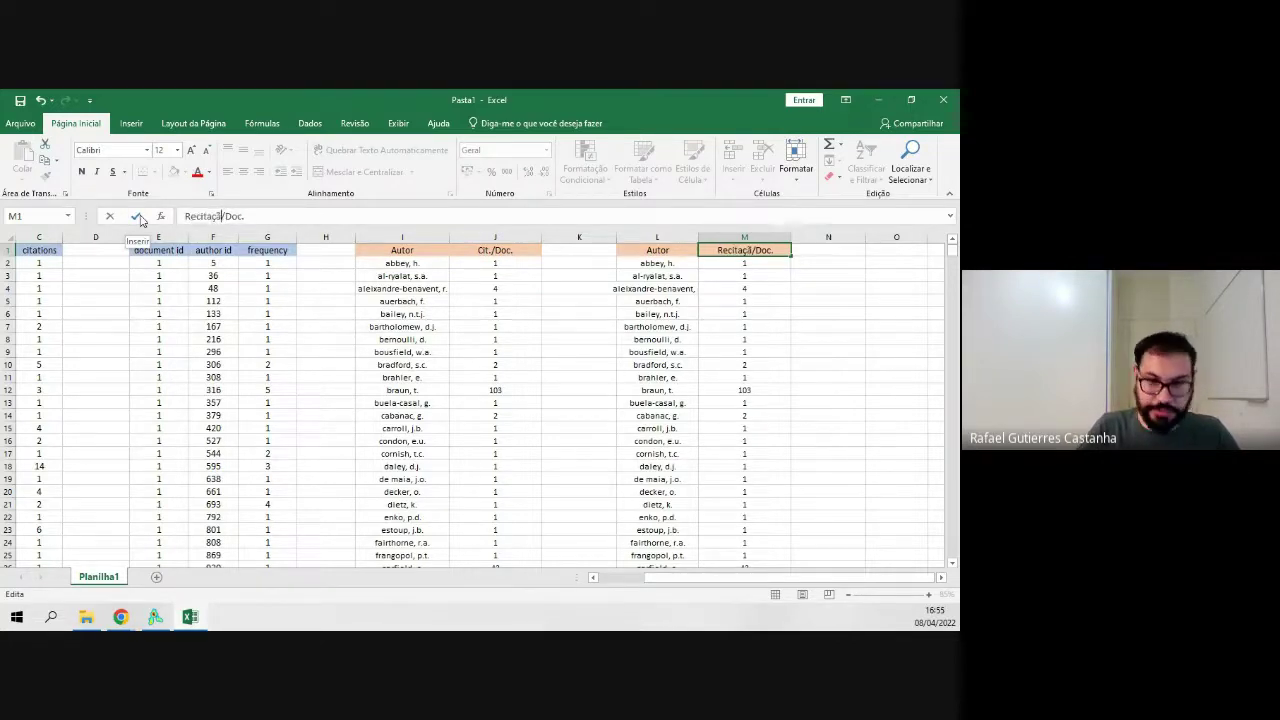
click(140, 220)
click(826, 309)
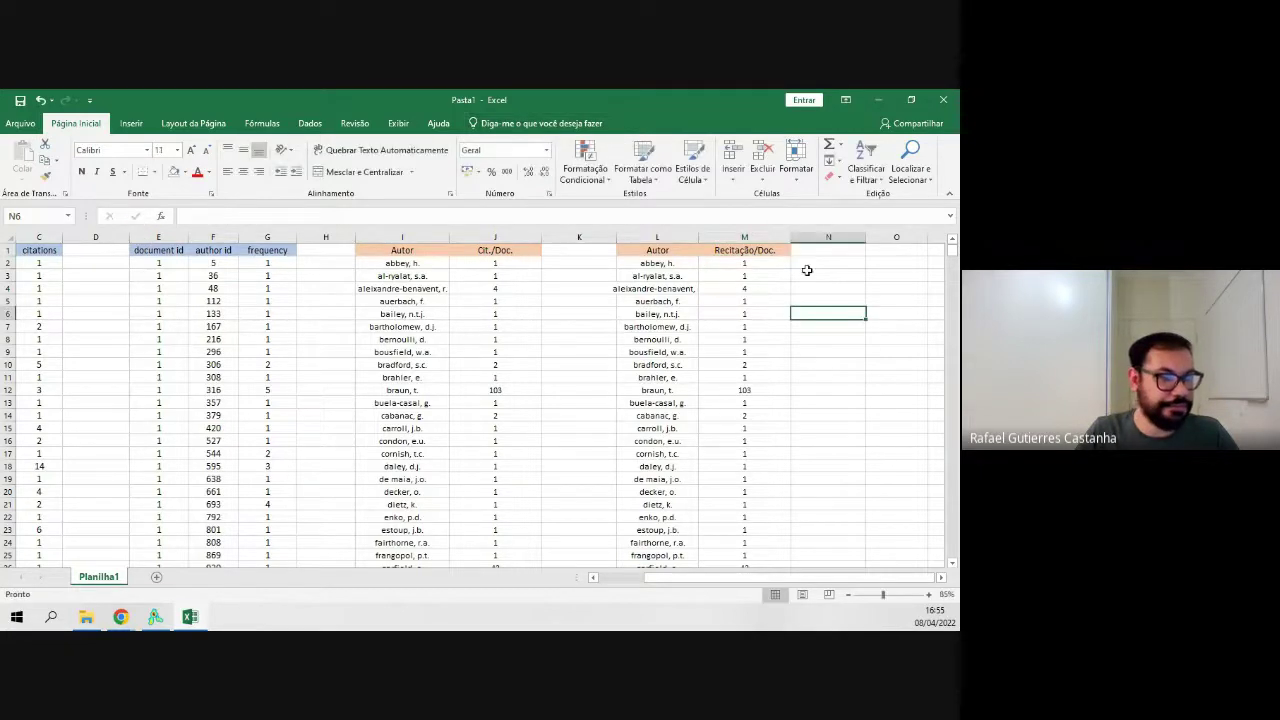
Widen column L to fit the duplicated author names.
double_click(700, 237)
click(679, 237)
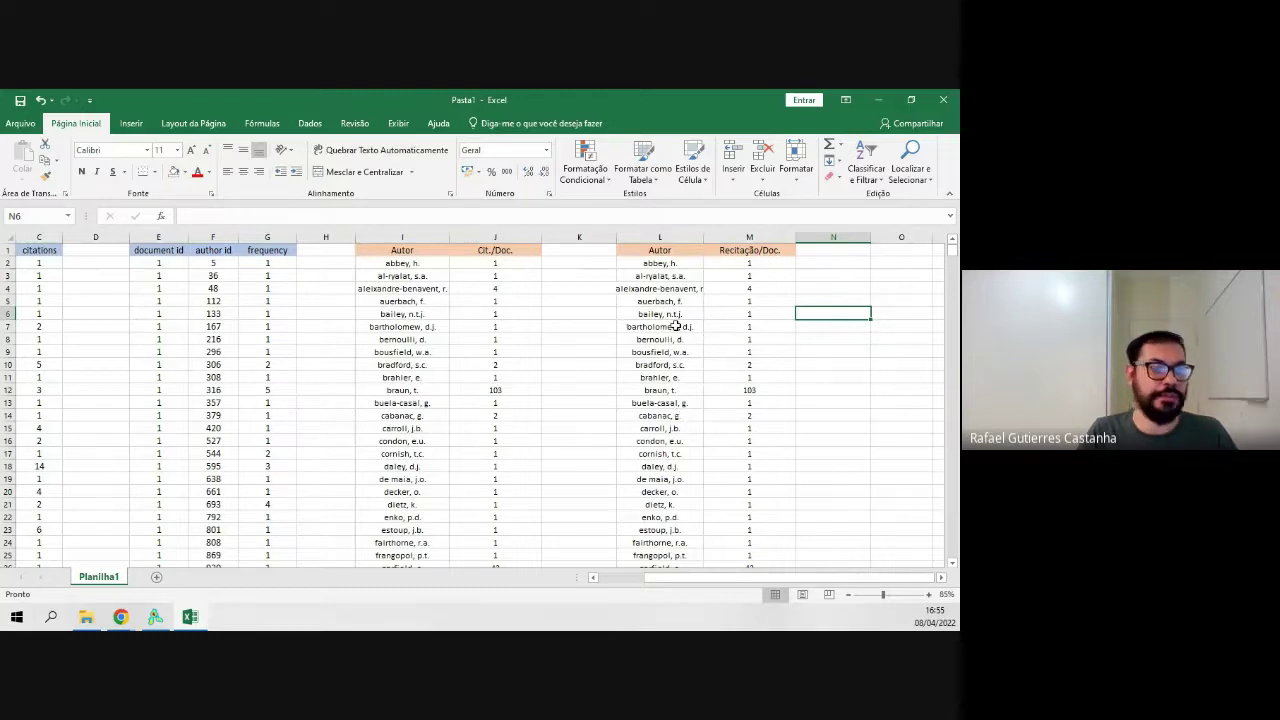
scroll(676, 326, down, 1)
scroll(671, 323, up, 1)
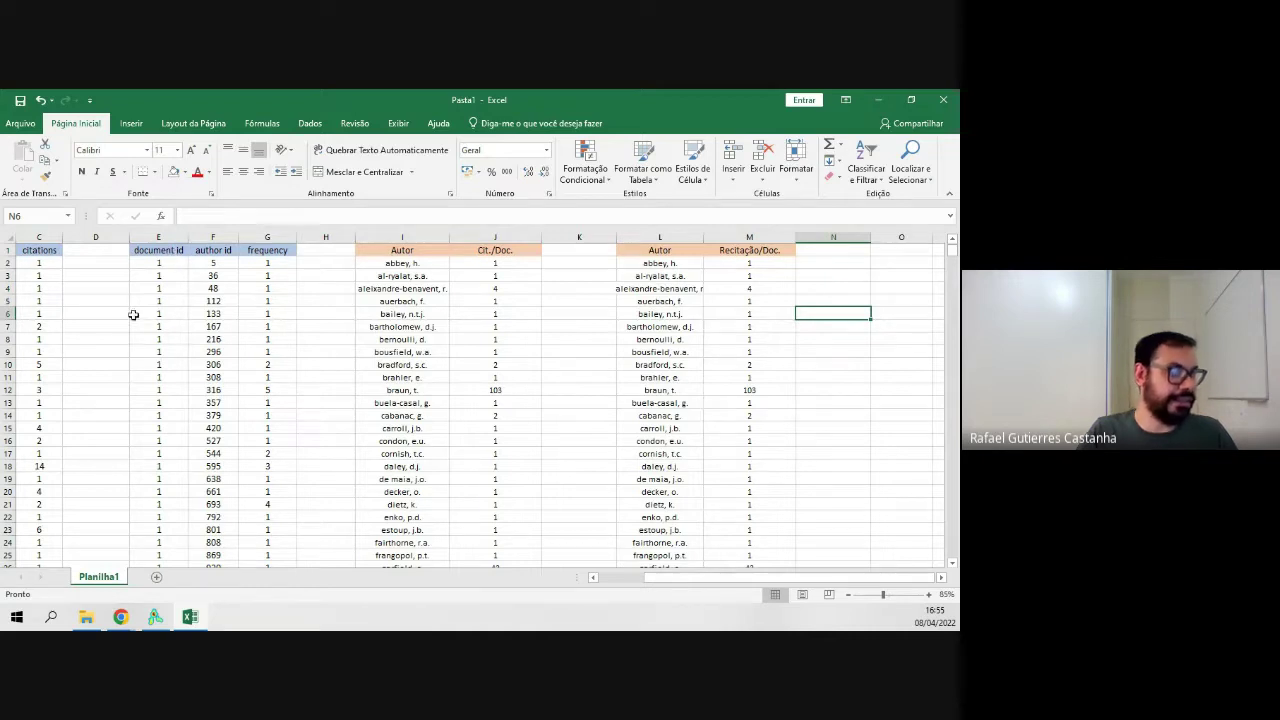
Remove duplicate authors from the Autor and Recitação/Doc. table in columns L and M, comparing only the Autor column.
click(685, 254)
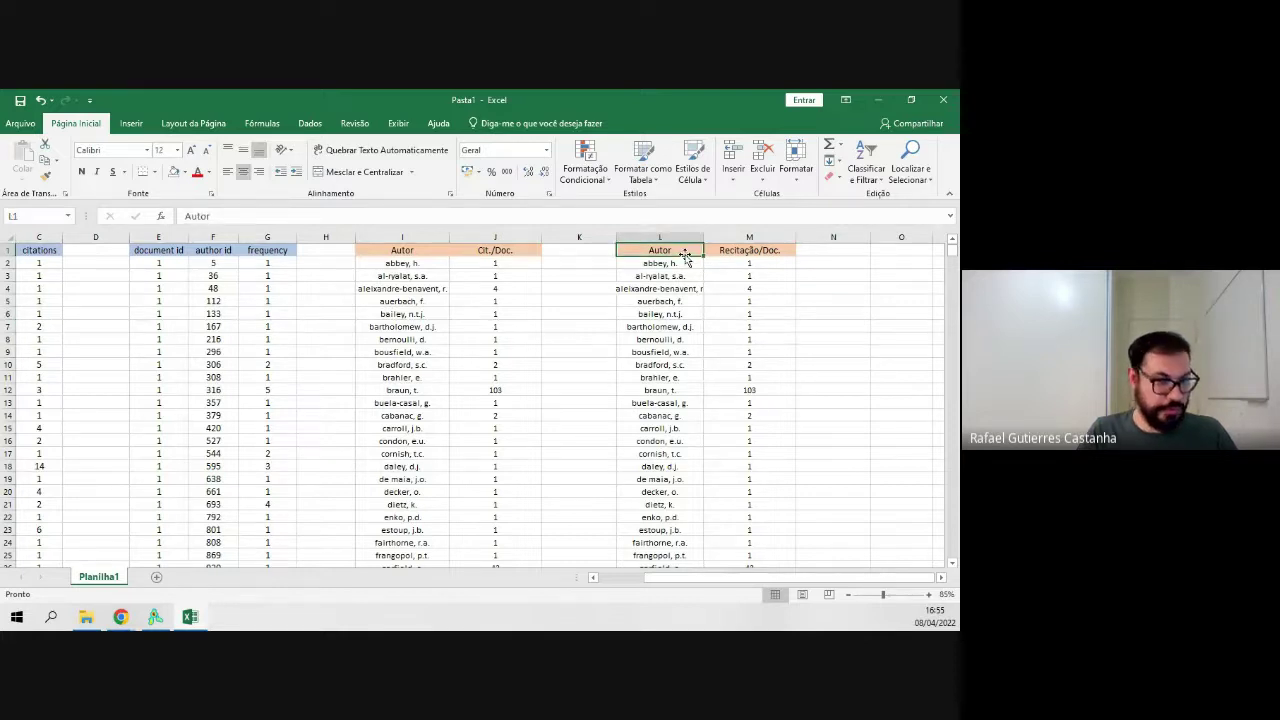
key(ctrl+shift+Right)
key(ctrl+shift+Down)
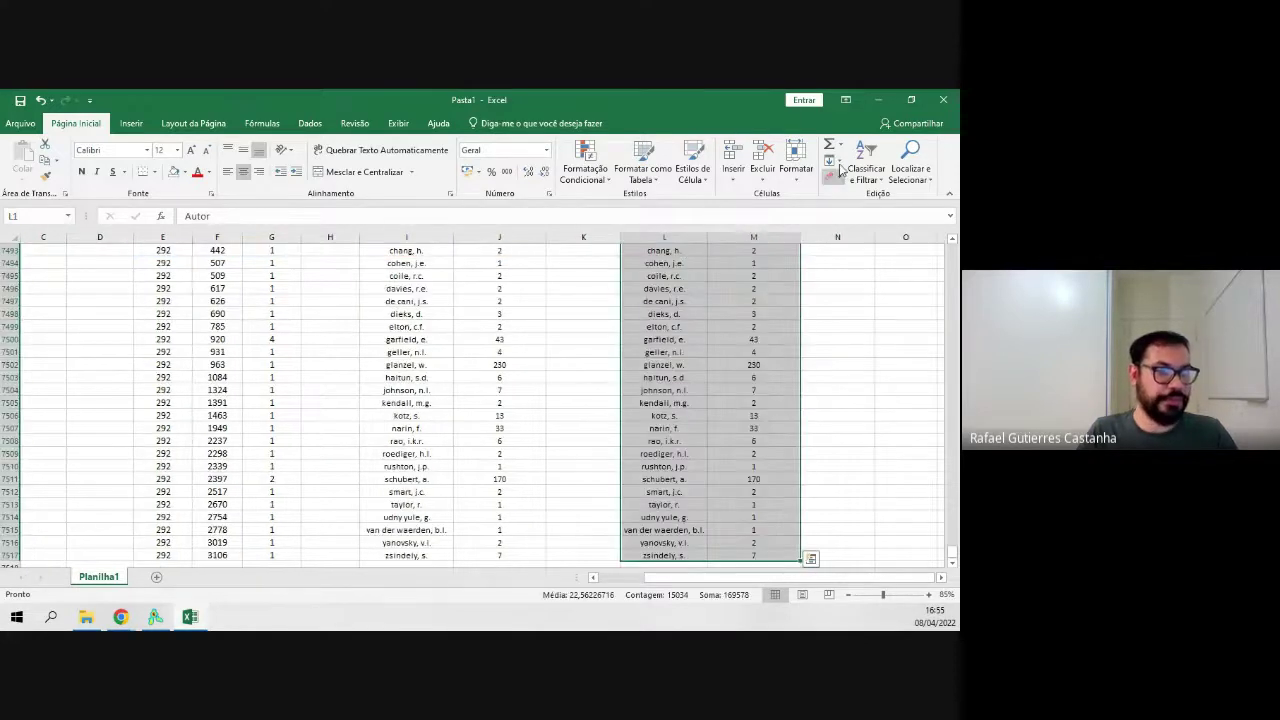
scroll(699, 330, up, 7)
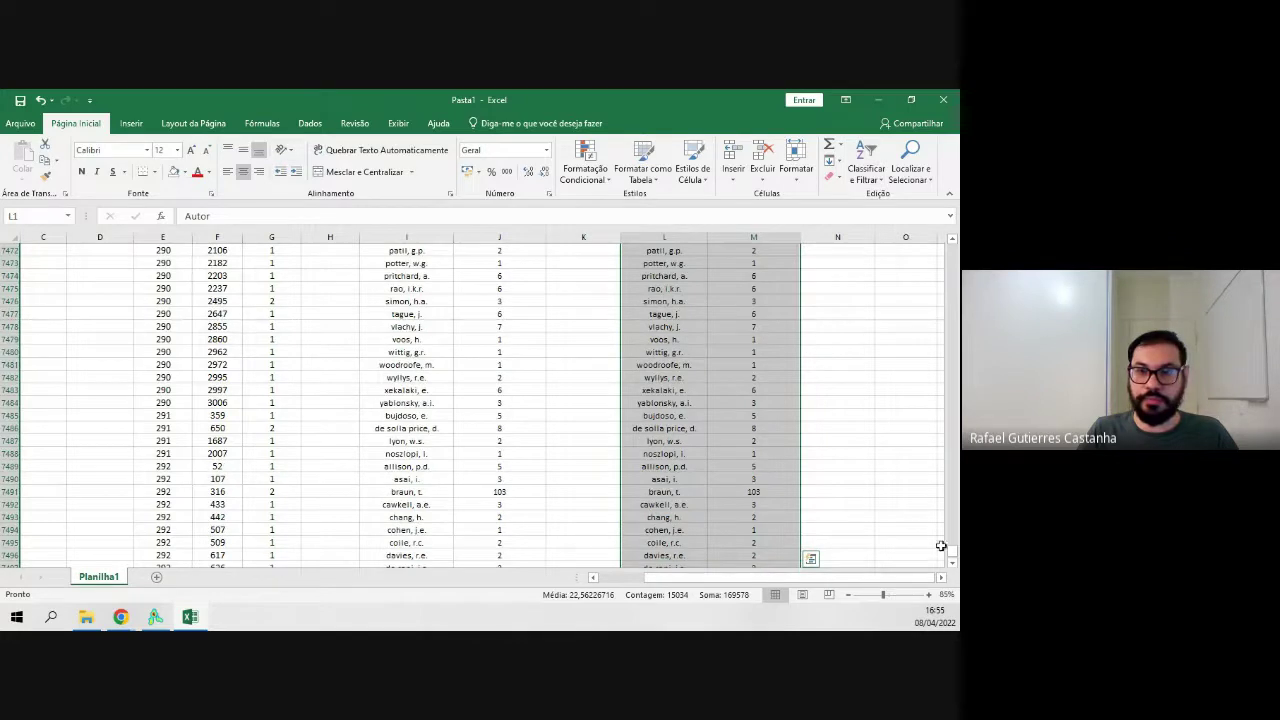
drag(955, 554, 948, 218)
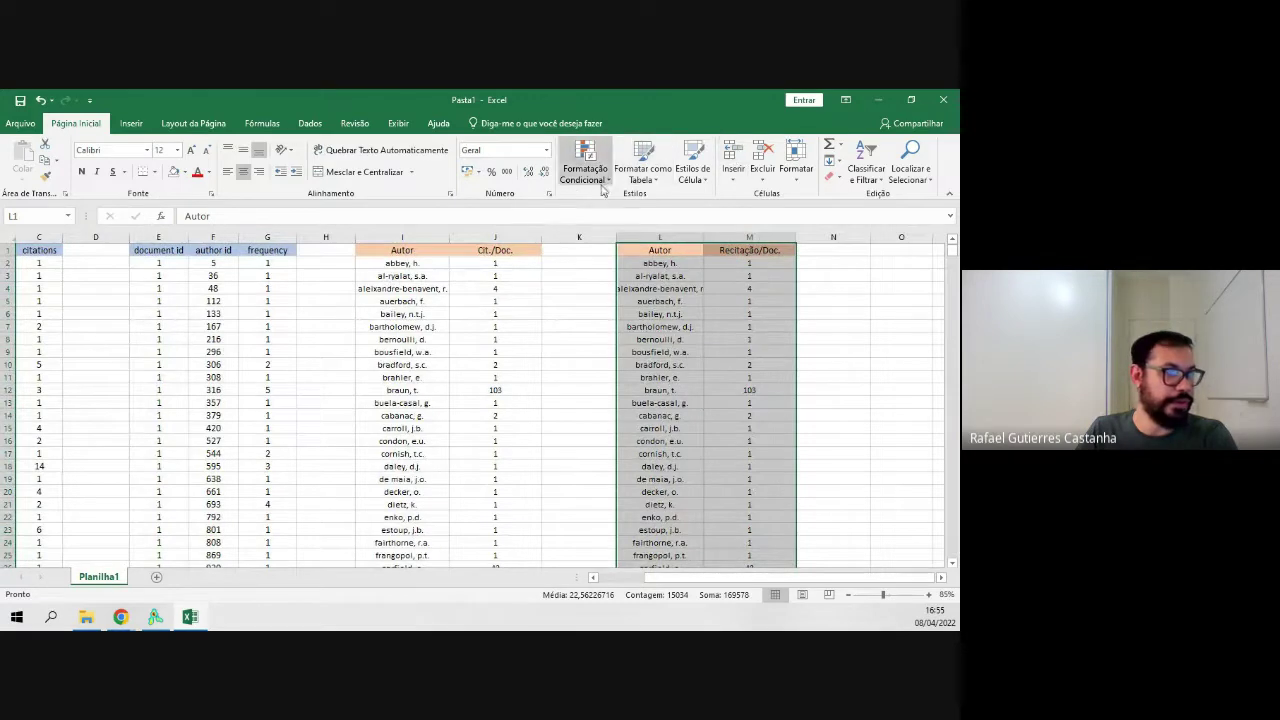
click(312, 123)
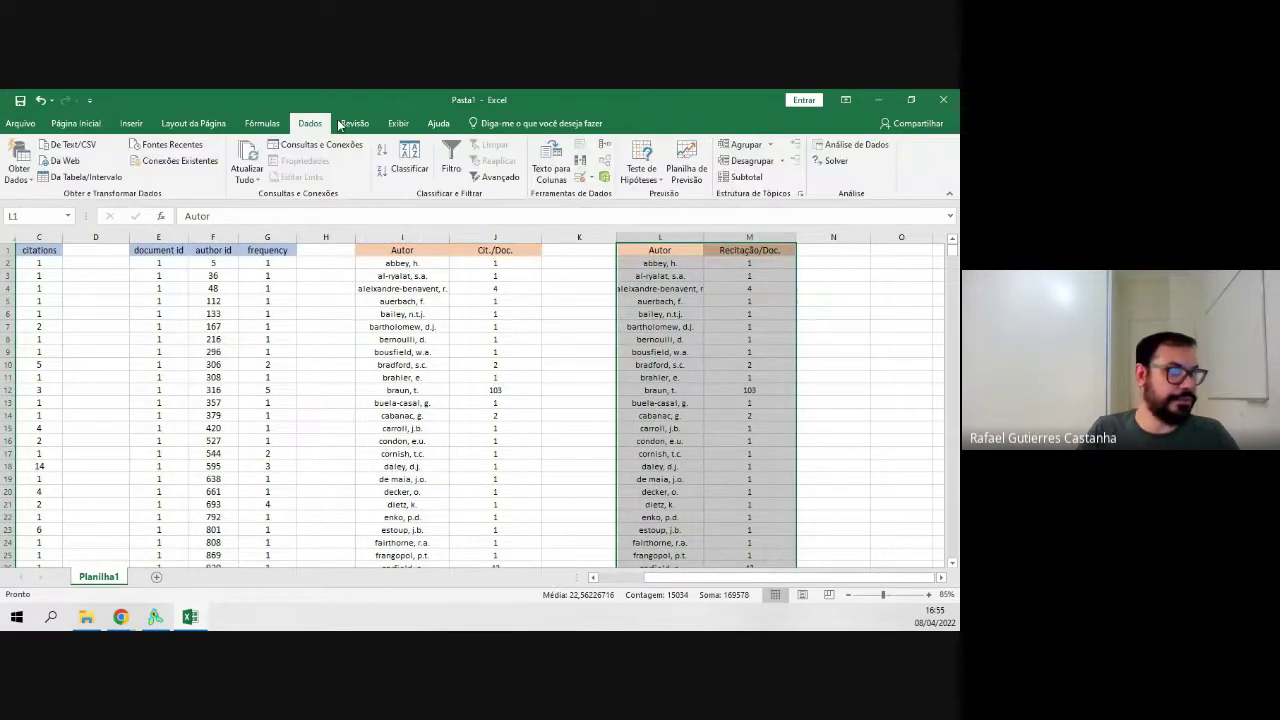
click(580, 162)
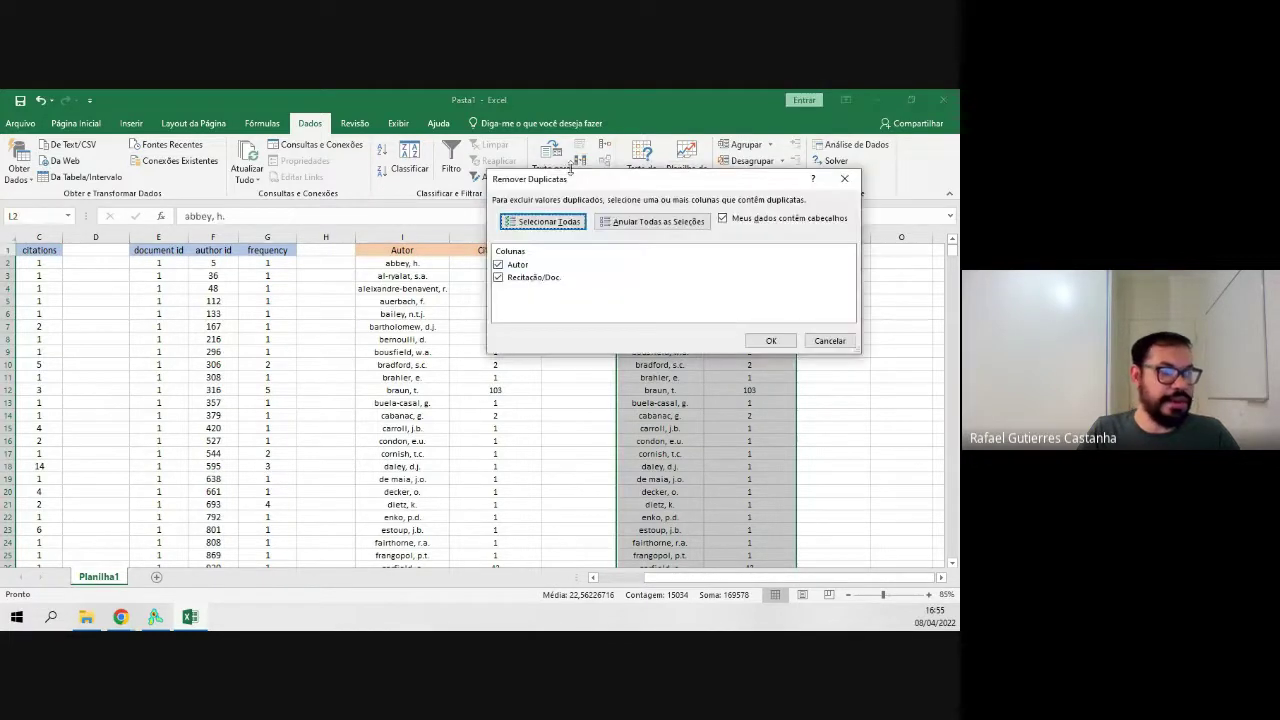
click(499, 279)
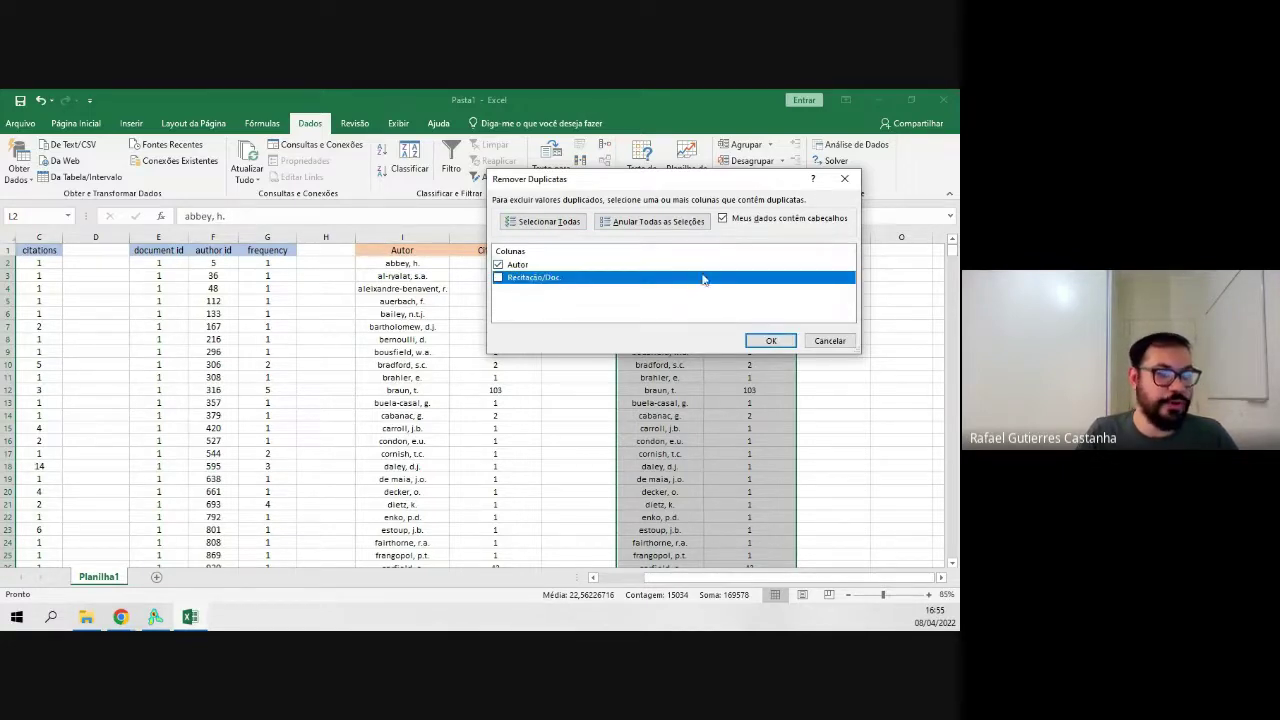
click(773, 342)
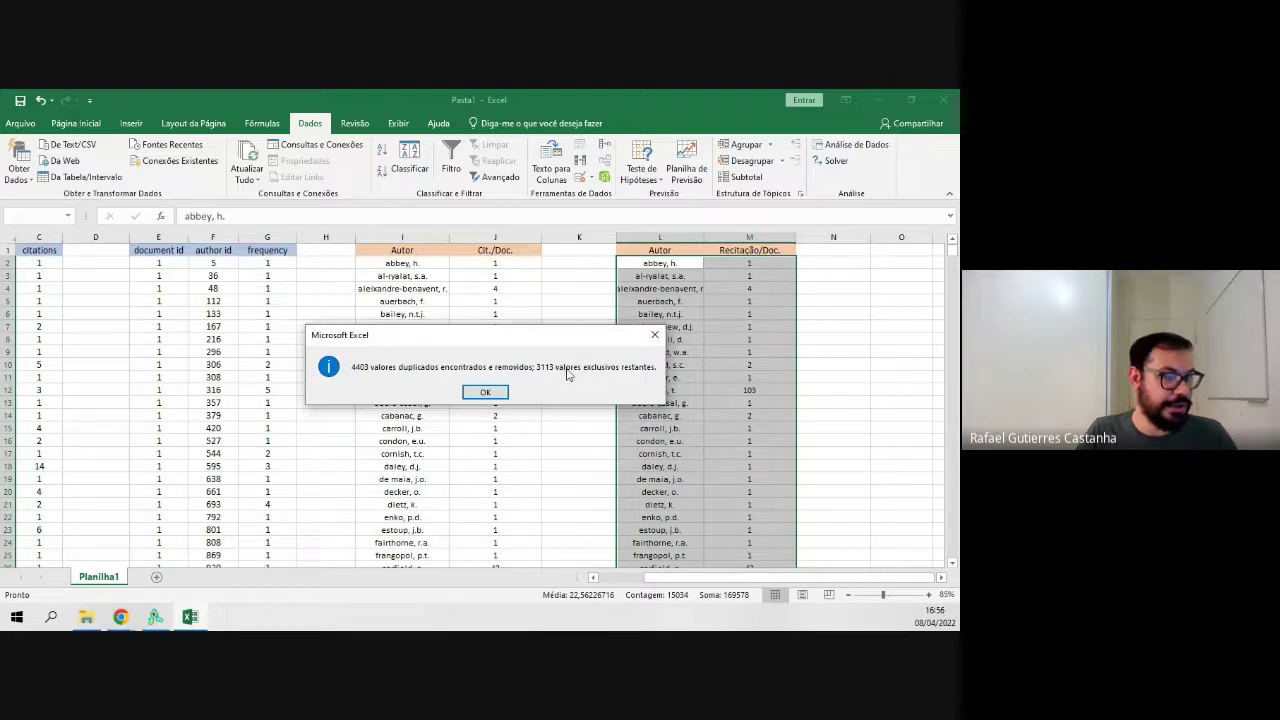
click(486, 393)
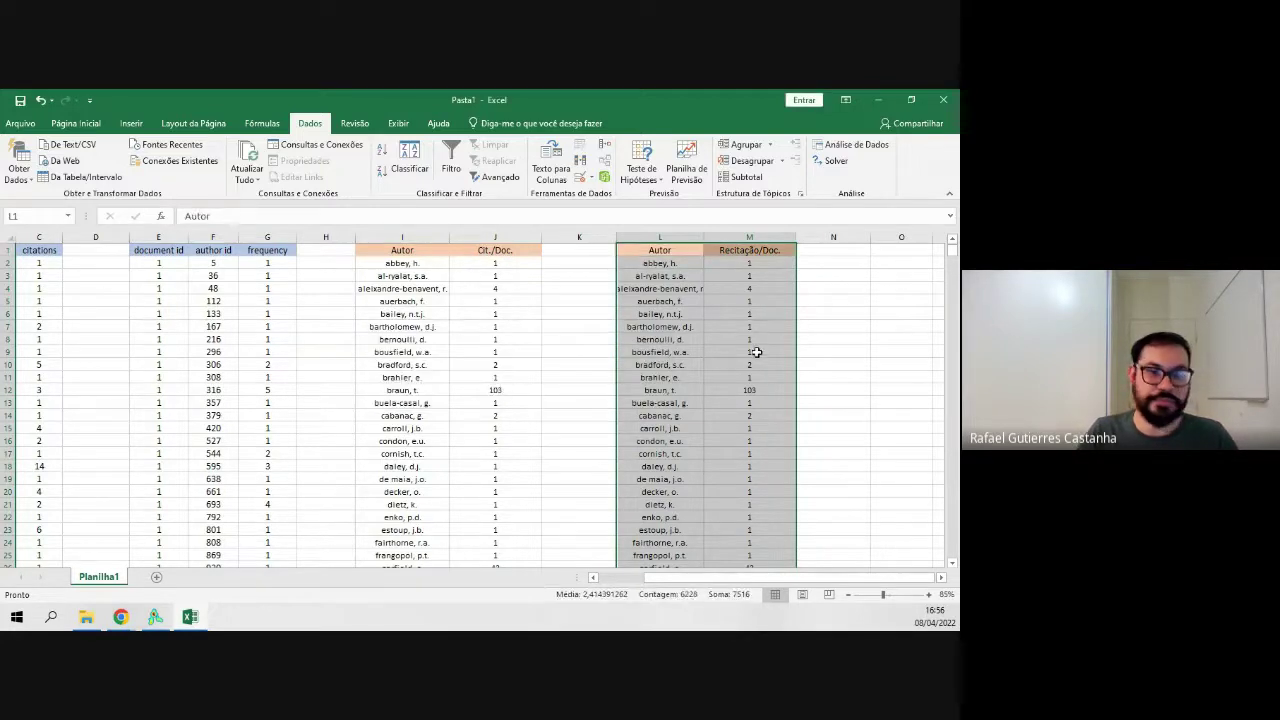
Sort the deduplicated author table by Recitação/Doc. from largest to smallest (Do Maior para o Menor).
drag(698, 581, 790, 572)
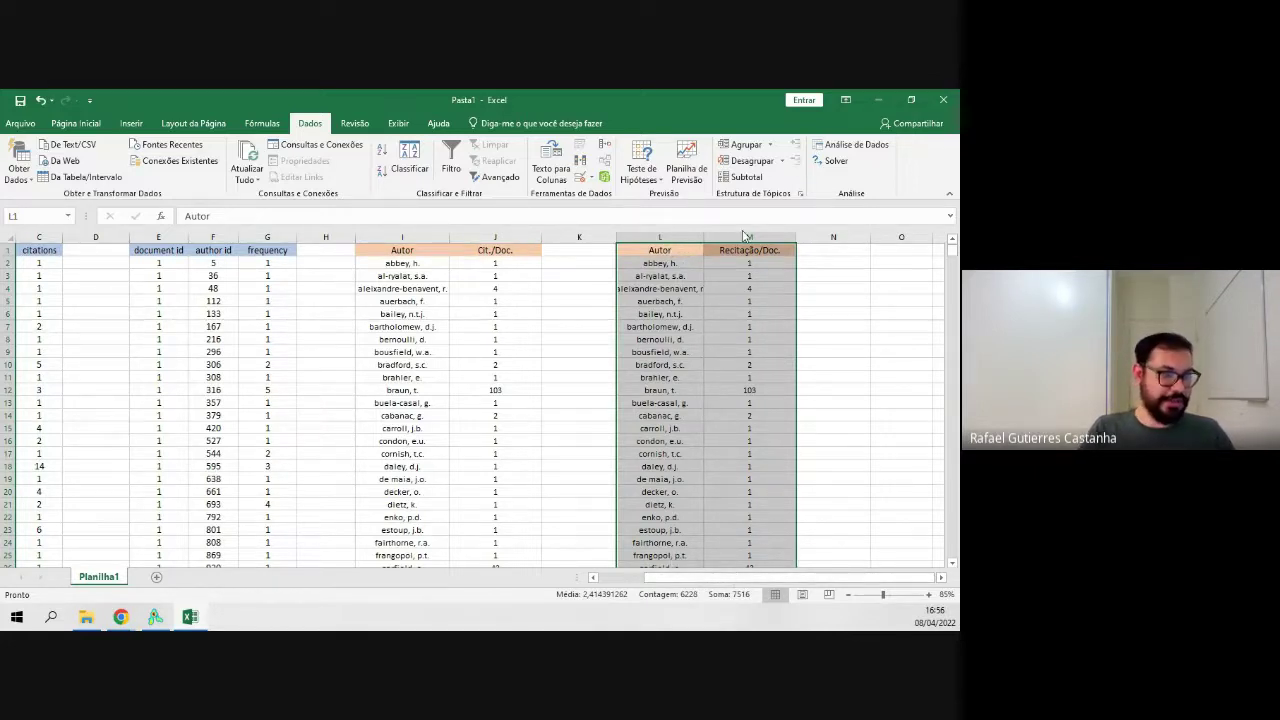
click(411, 157)
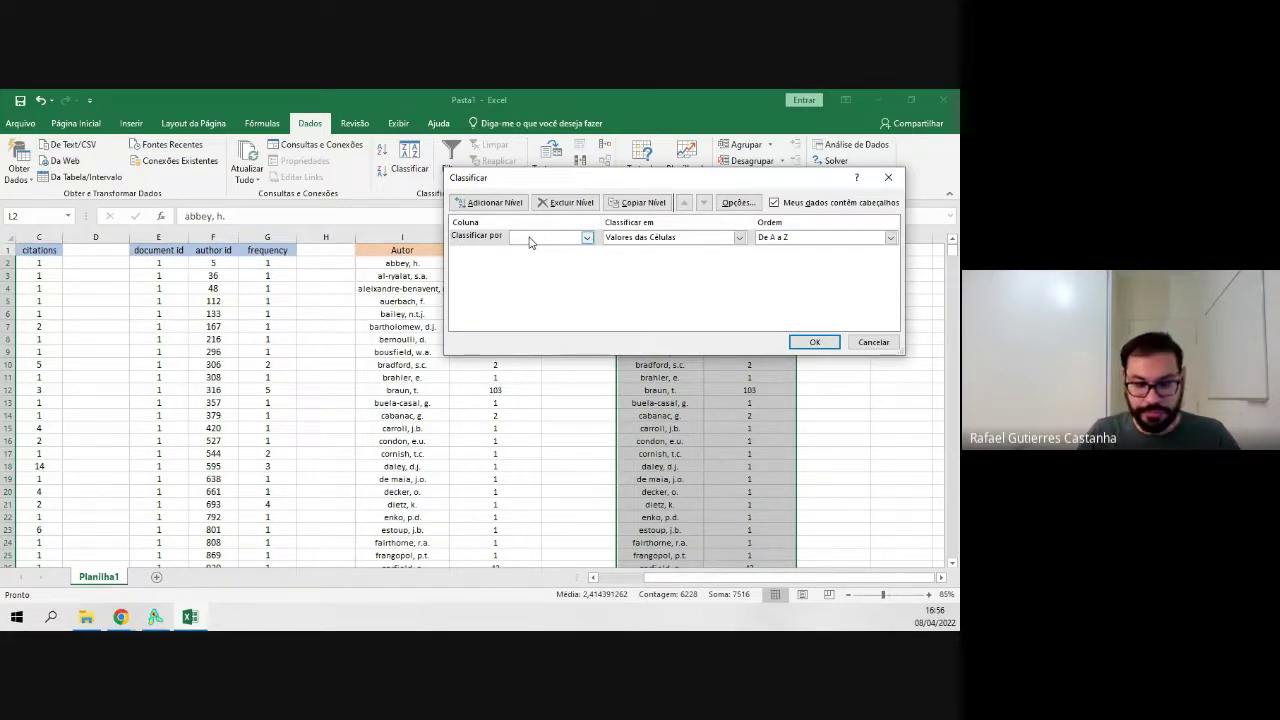
click(590, 241)
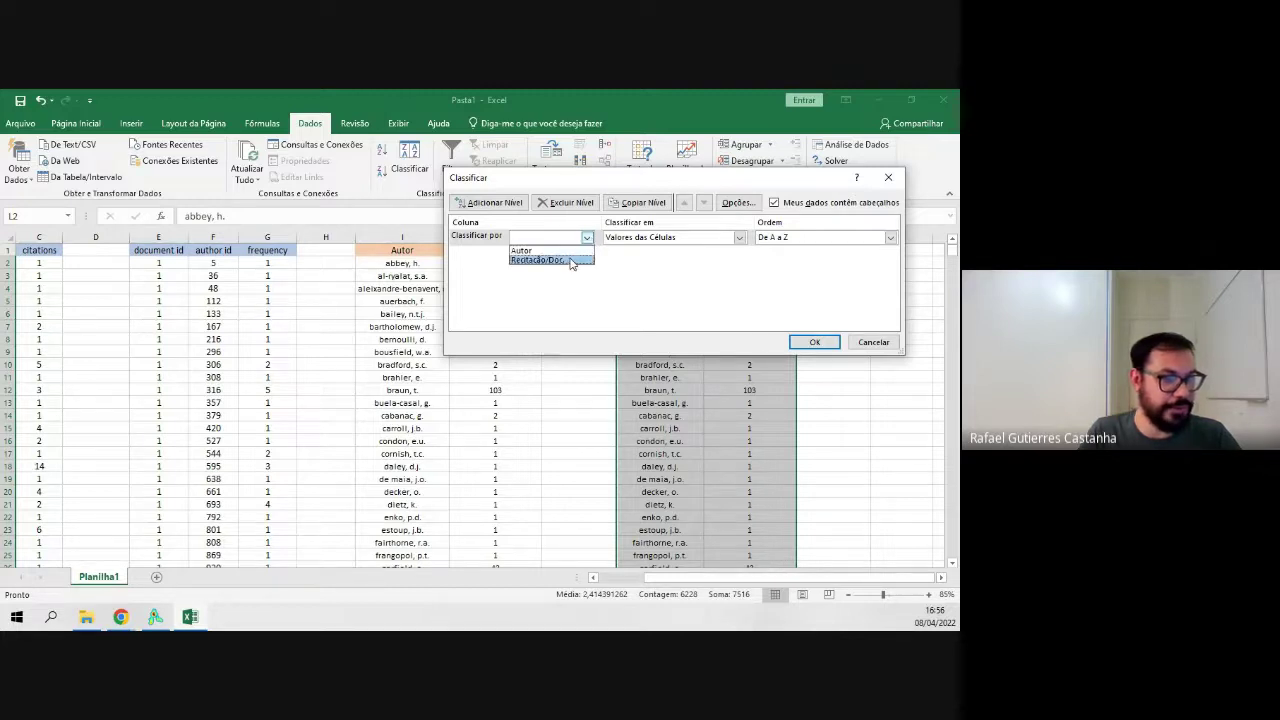
click(572, 261)
click(798, 240)
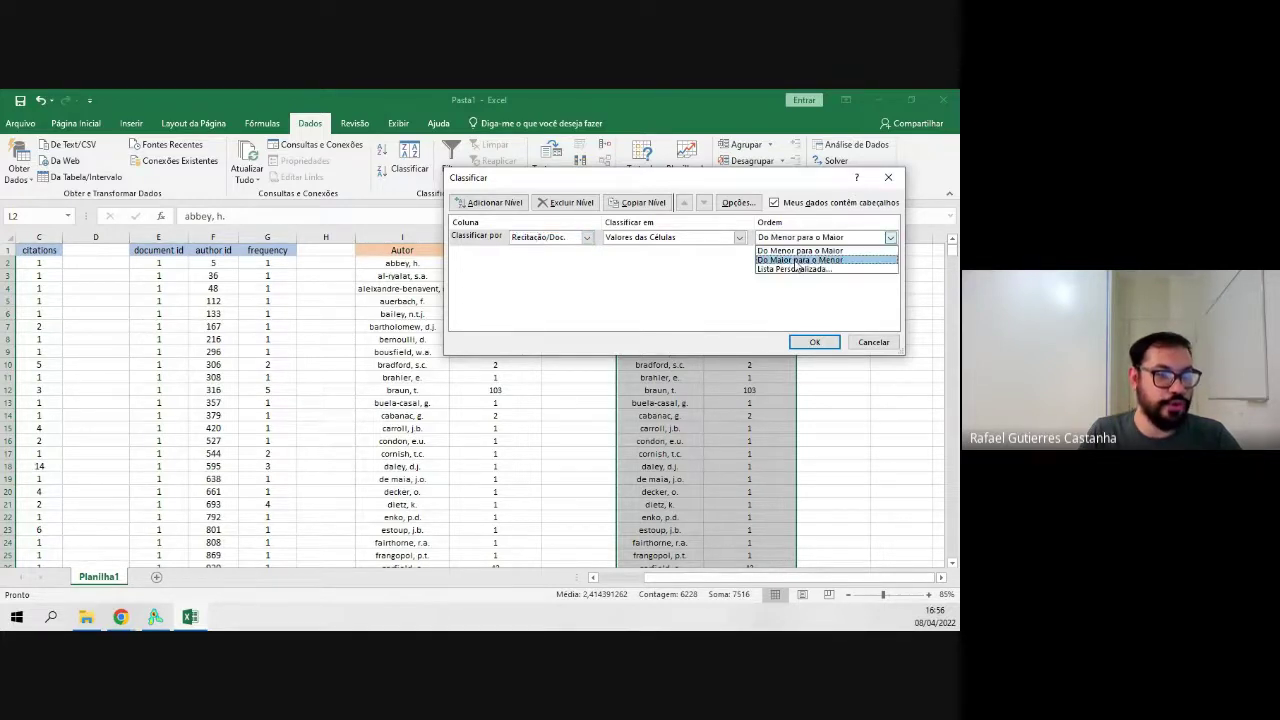
click(798, 261)
click(815, 342)
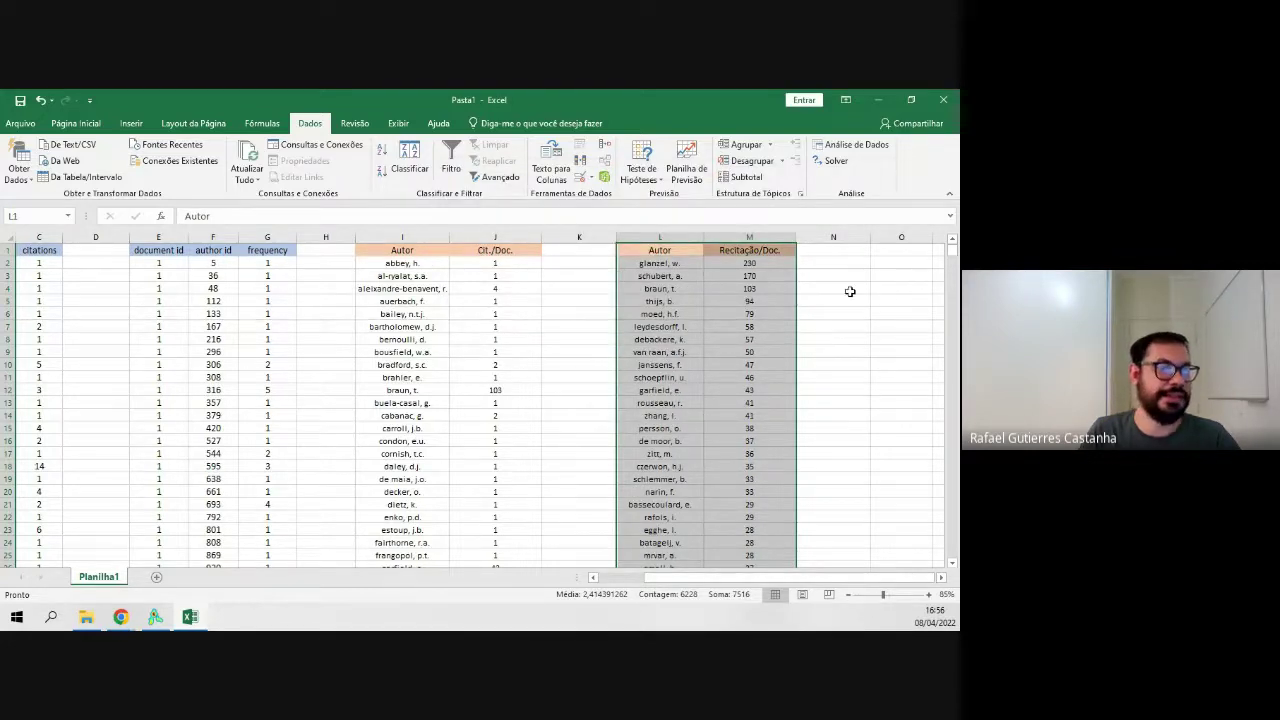
click(667, 265)
click(828, 280)
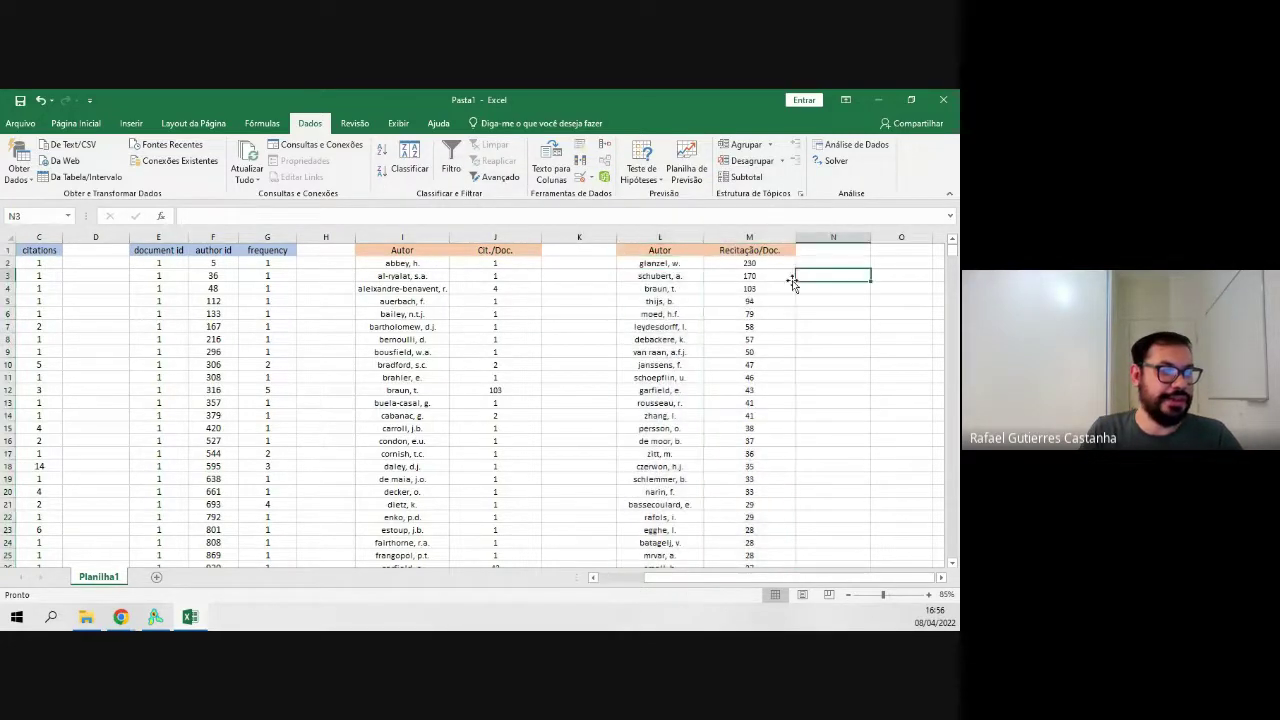
click(758, 266)
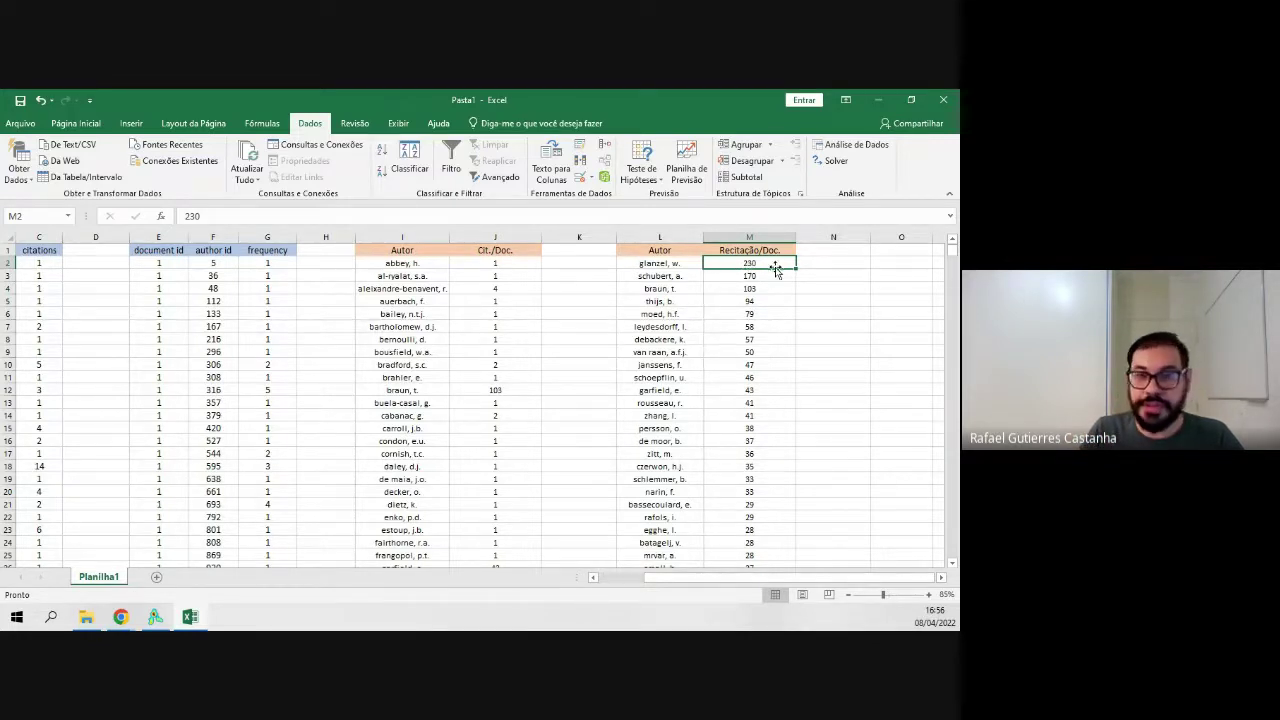
click(756, 314)
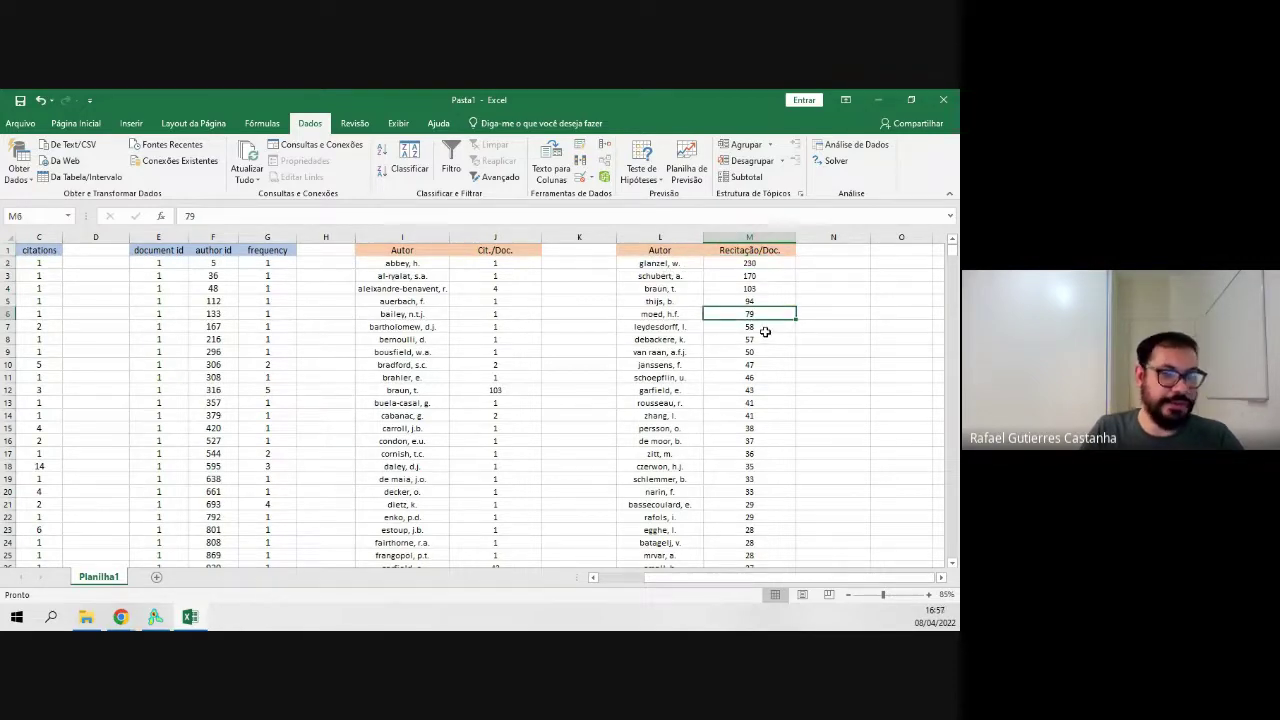
click(763, 331)
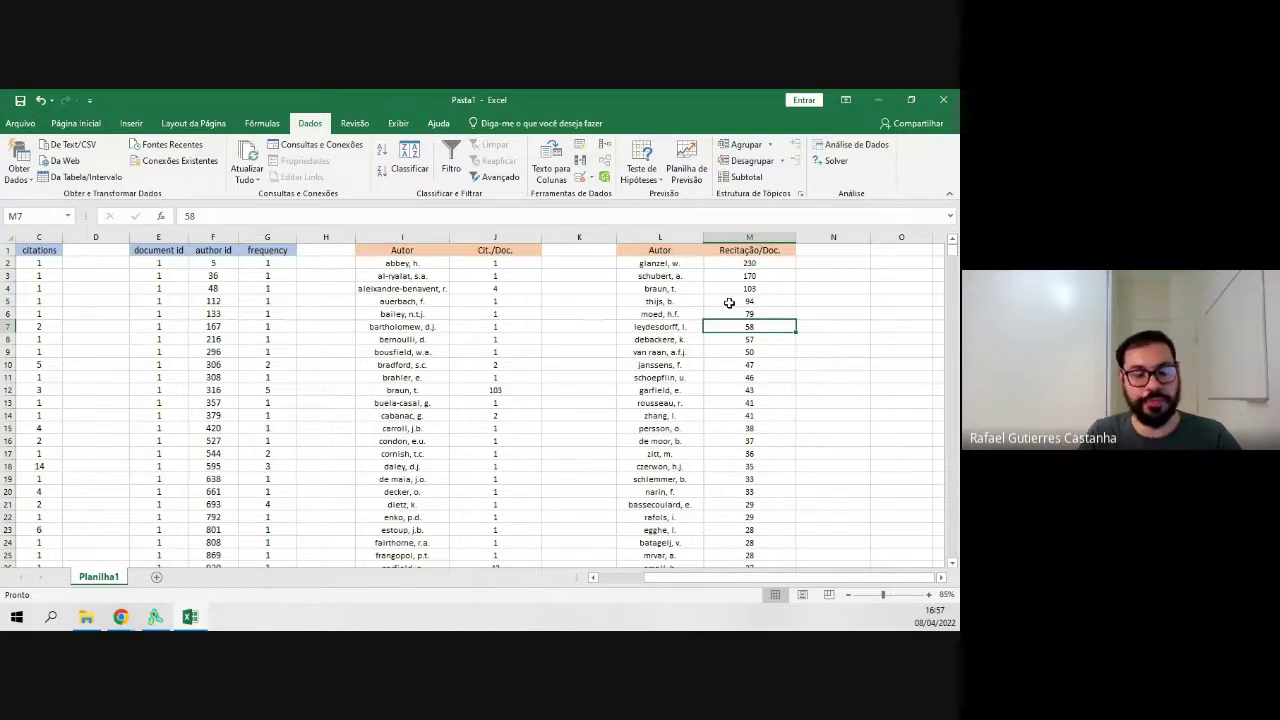
click(808, 301)
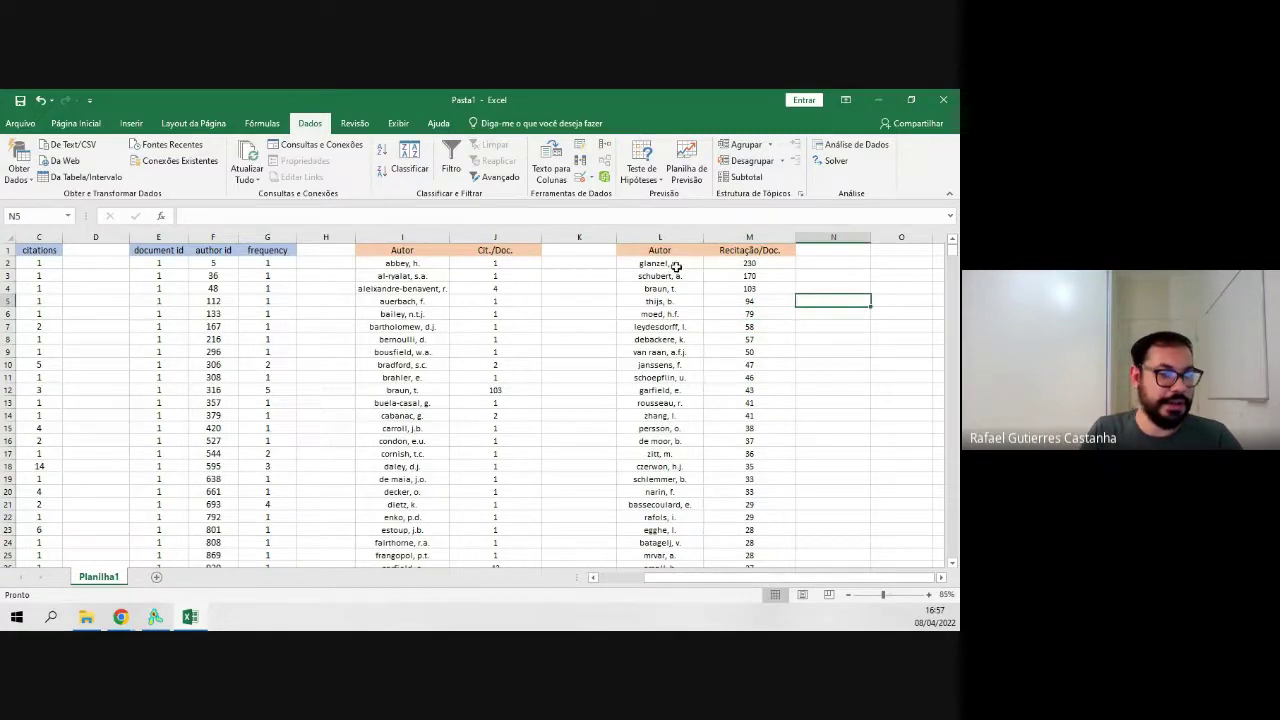
Fill L2:M970, the authors with a Recitação/Doc. of at least 2, with light green.
drag(673, 263, 772, 300)
click(688, 264)
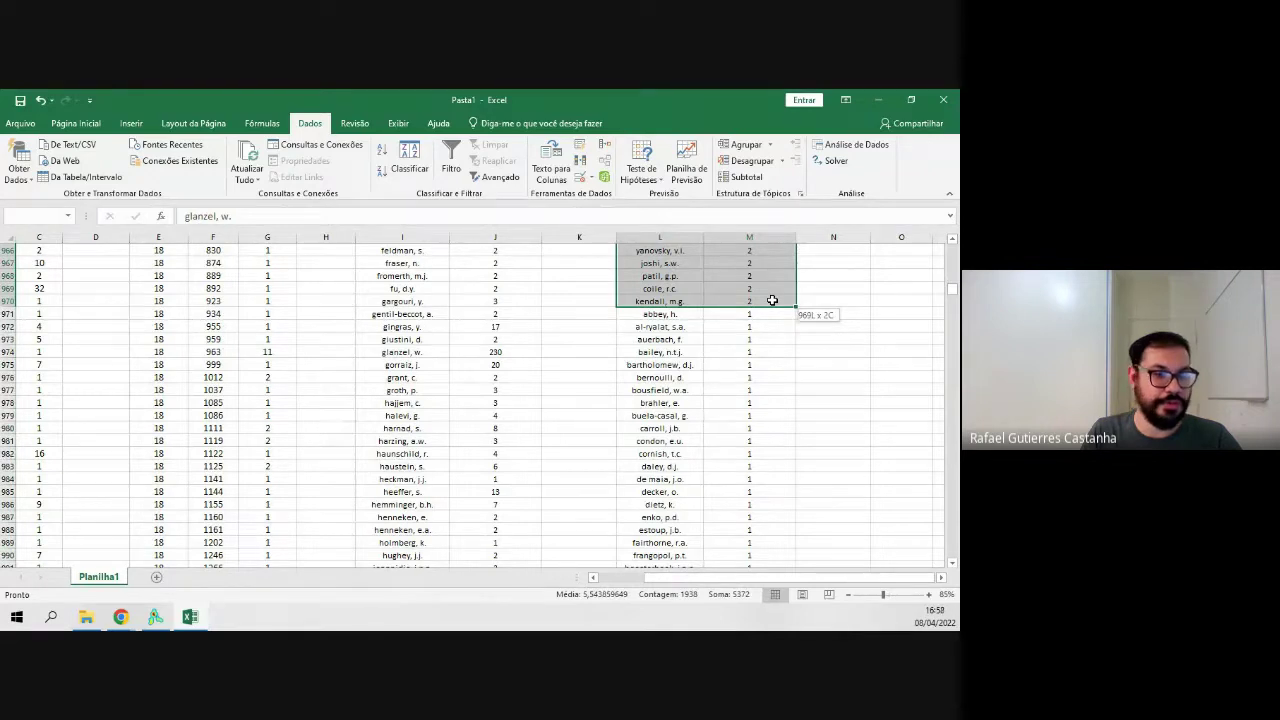
drag(772, 300, 772, 300)
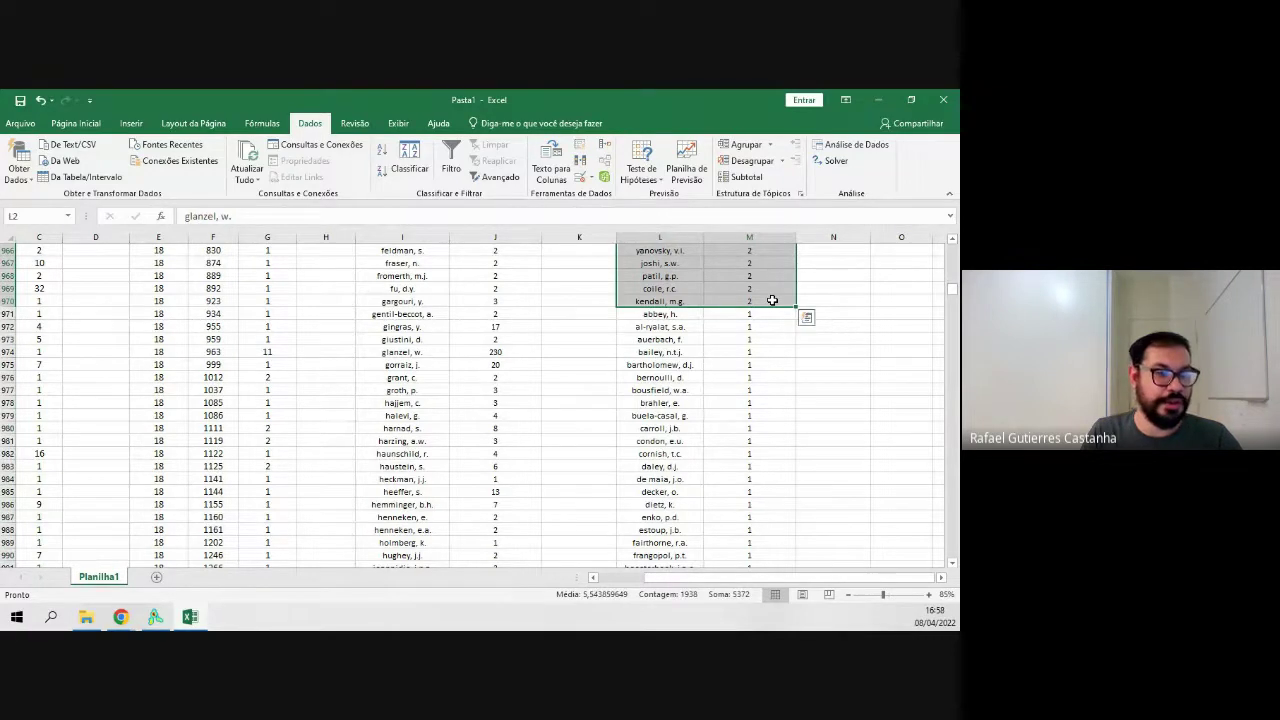
click(80, 123)
click(185, 172)
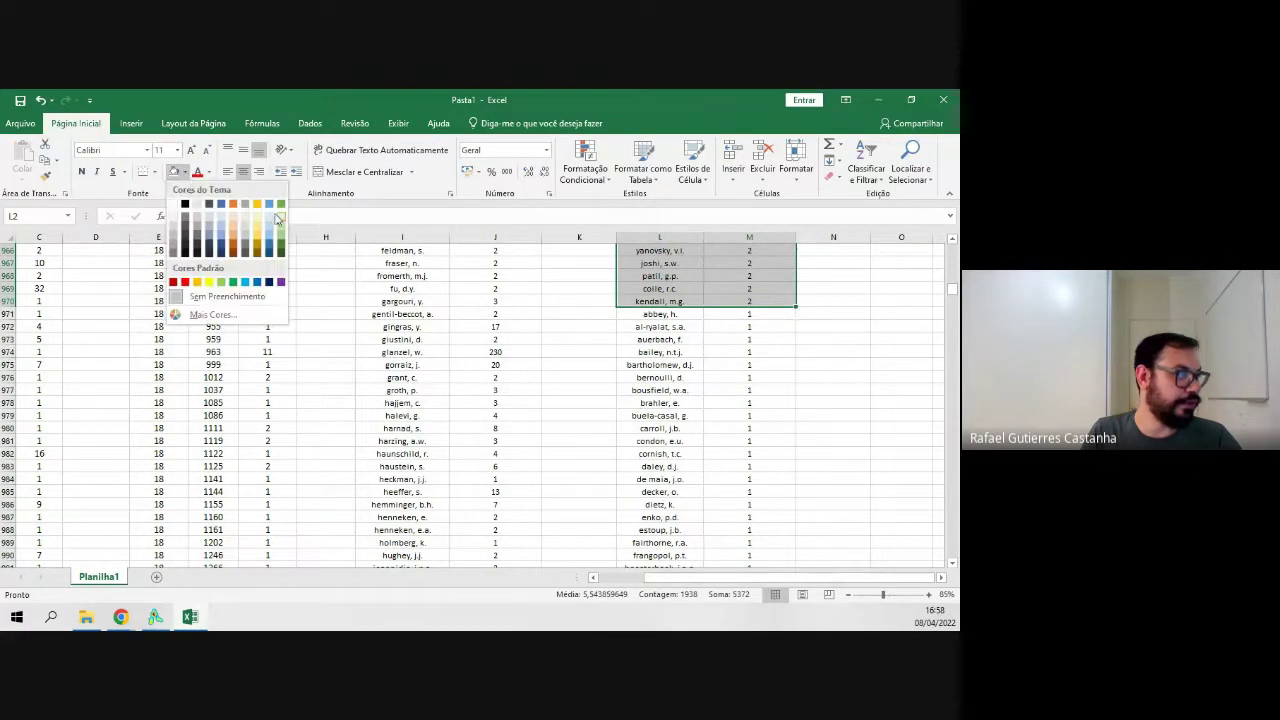
click(280, 228)
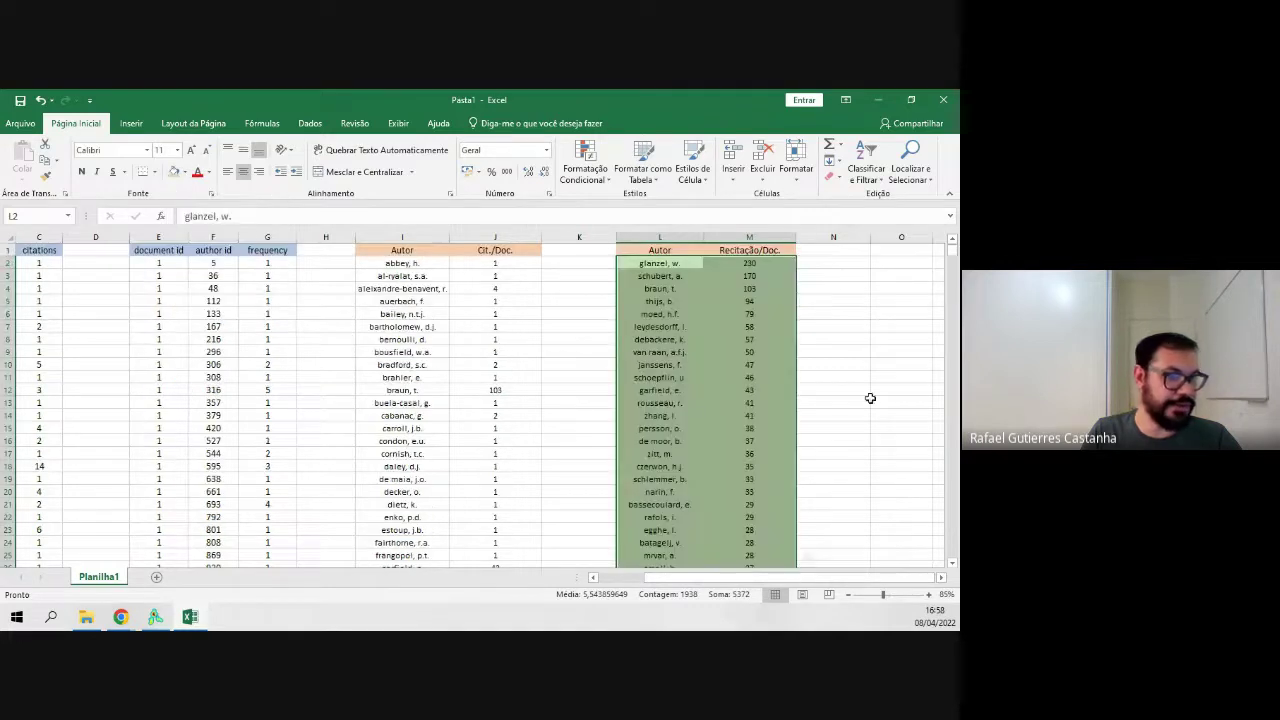
click(838, 364)
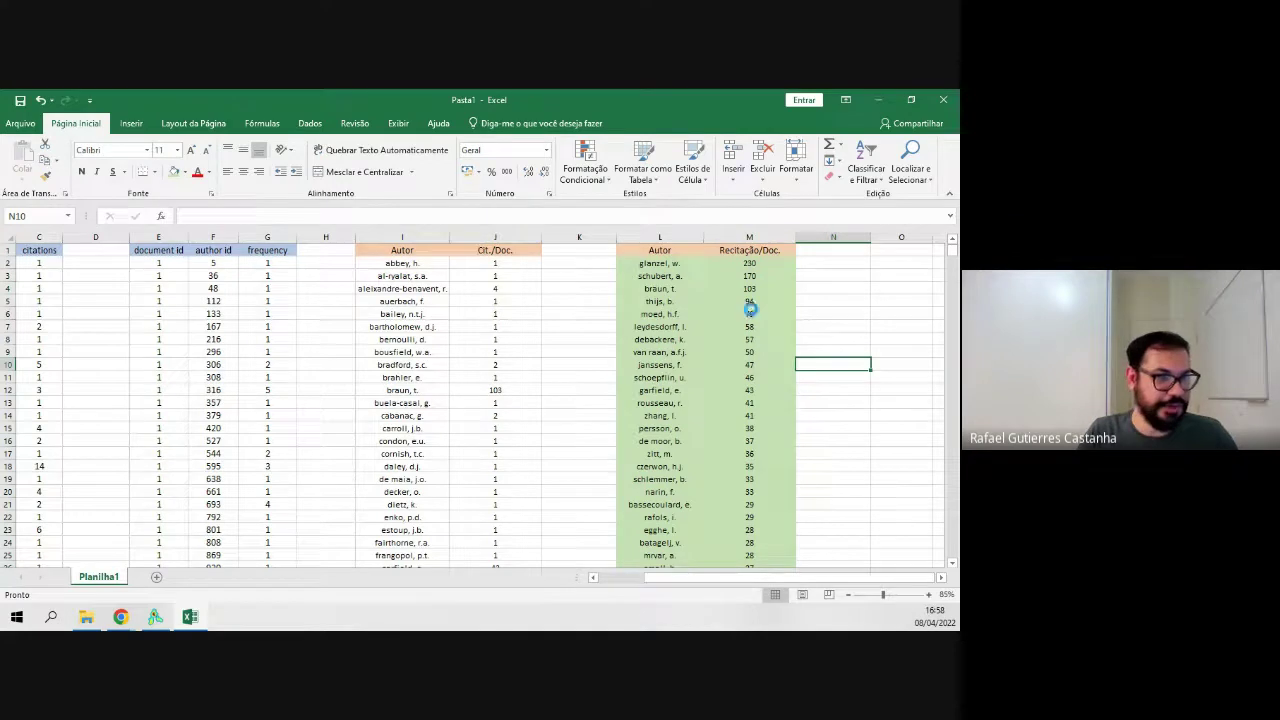
scroll(745, 290, up, 3)
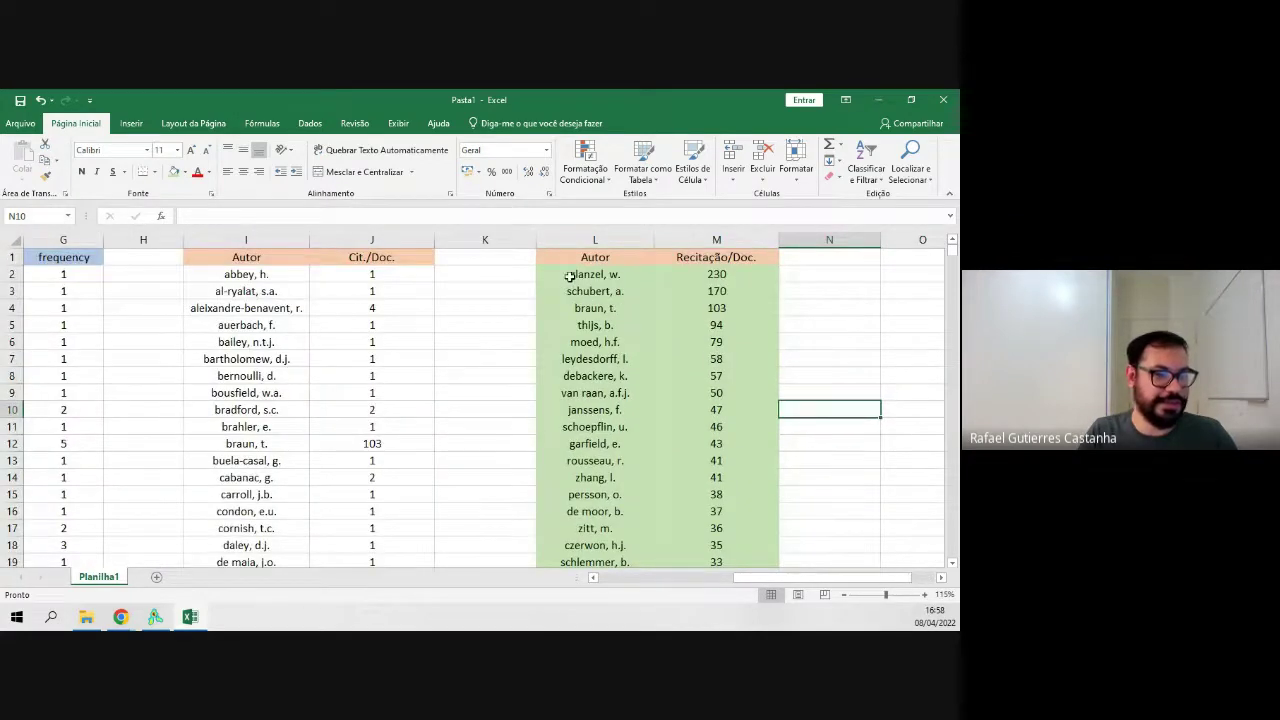
drag(573, 277, 746, 356)
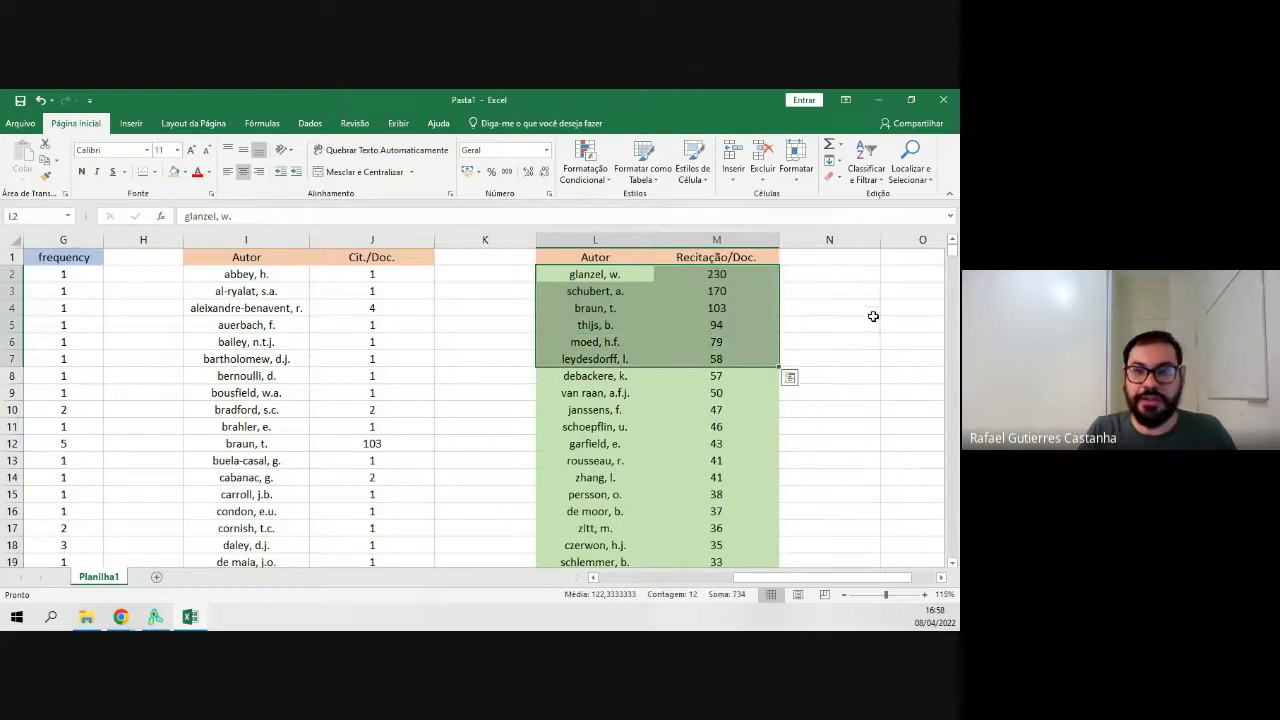
click(864, 324)
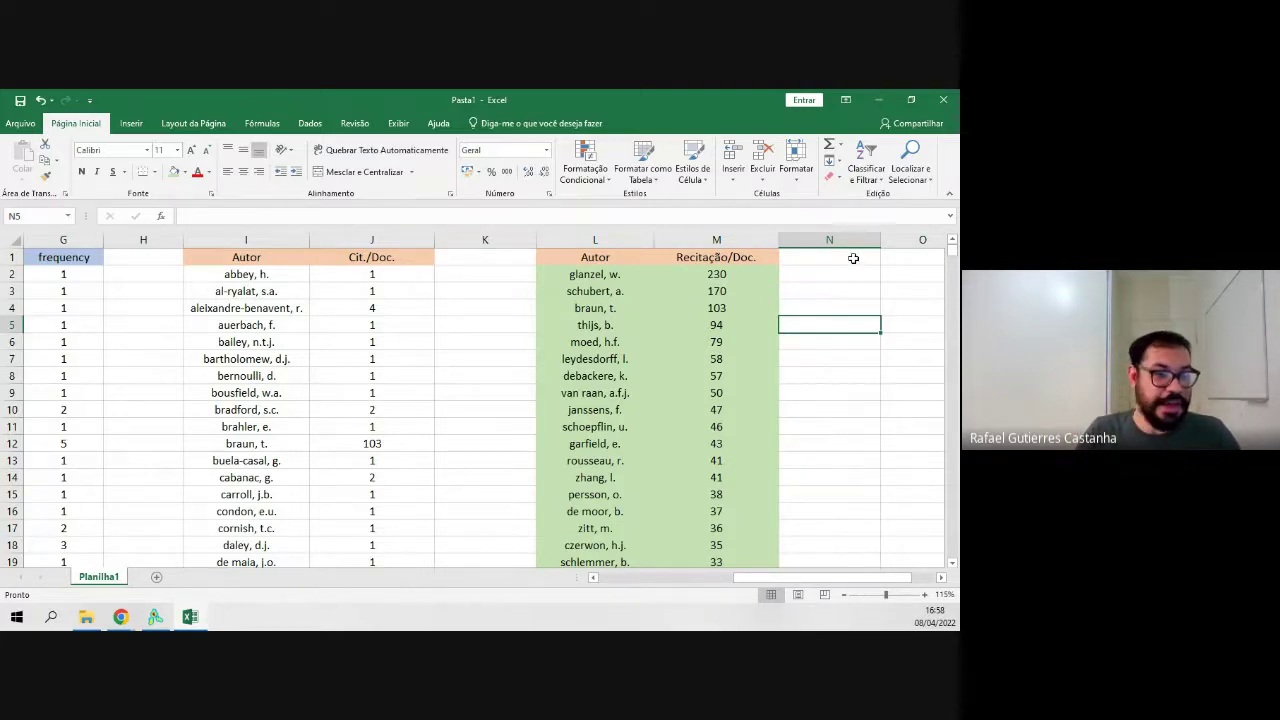
Add the header Citações totais in N1 beside Recitação/Doc.
click(853, 258)
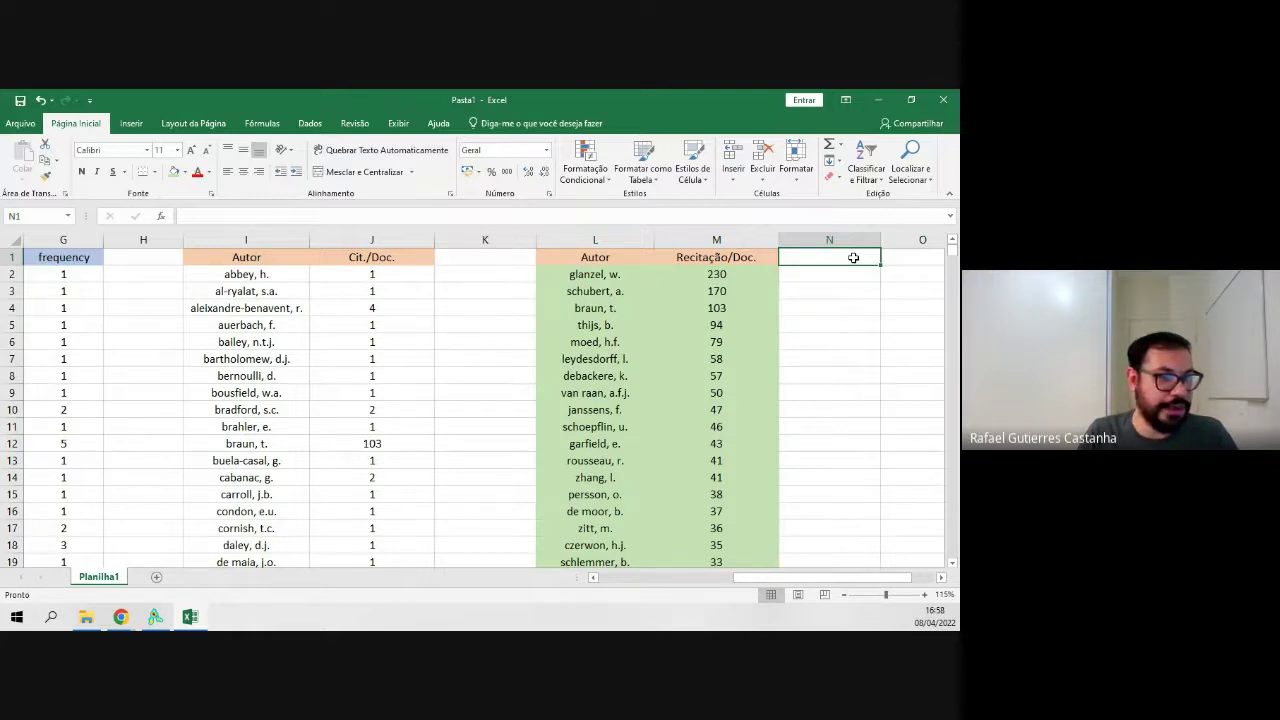
text(Cita)
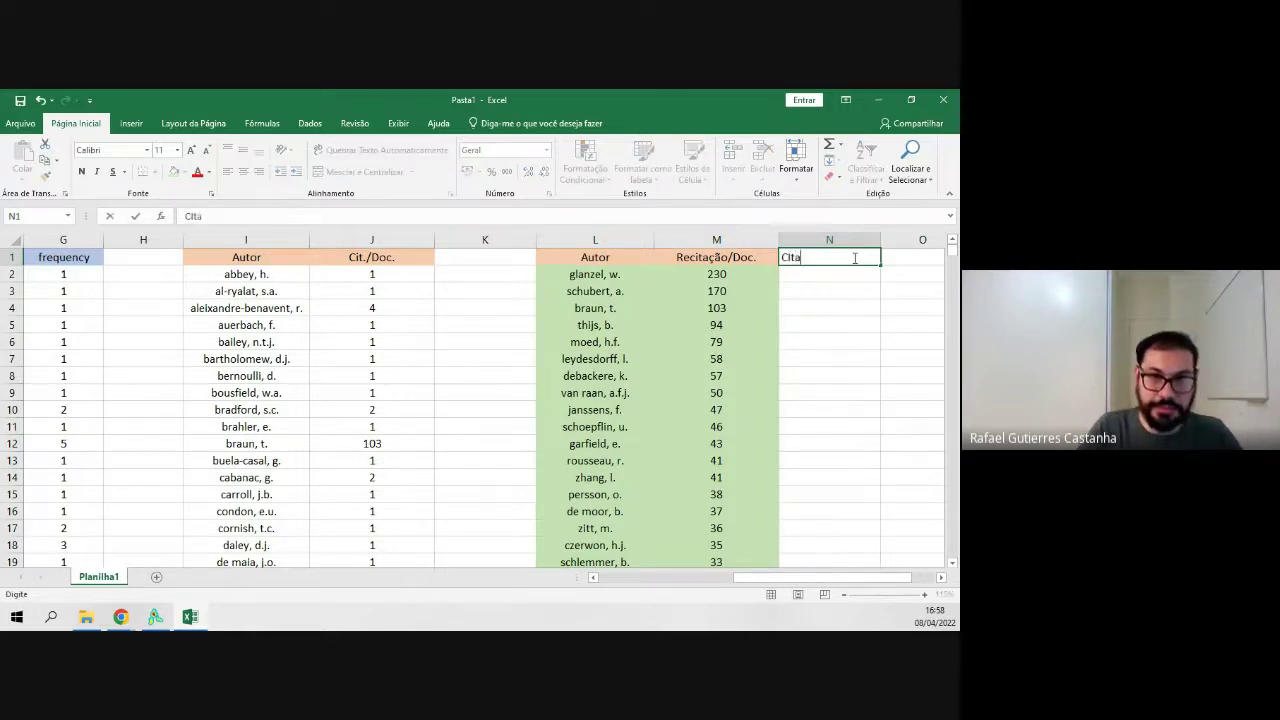
text(ções totais)
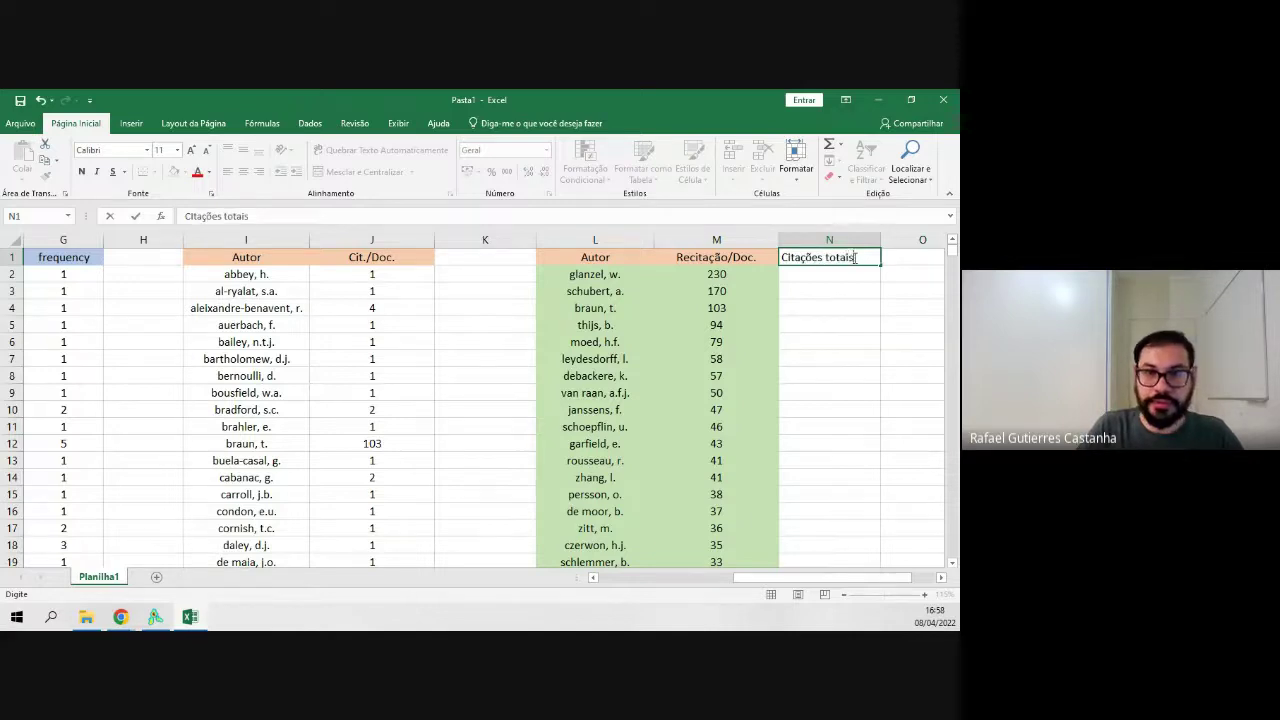
key(Return)
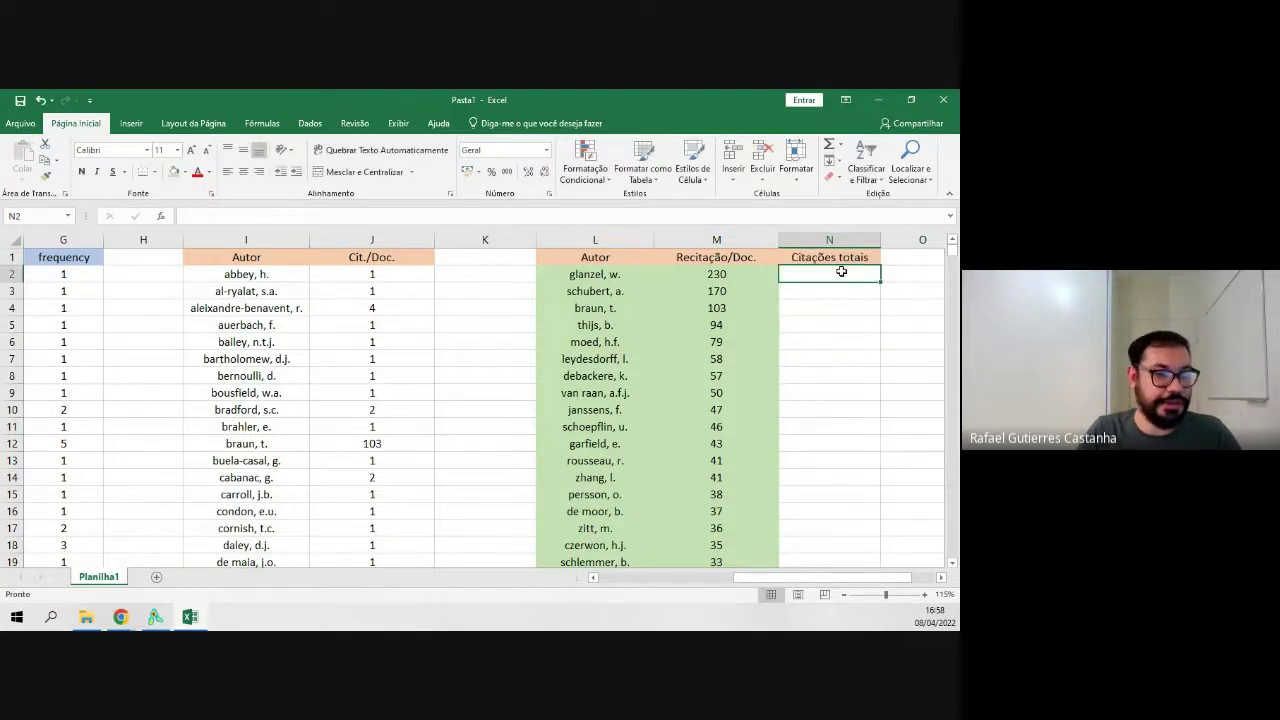
scroll(760, 340, down, 1)
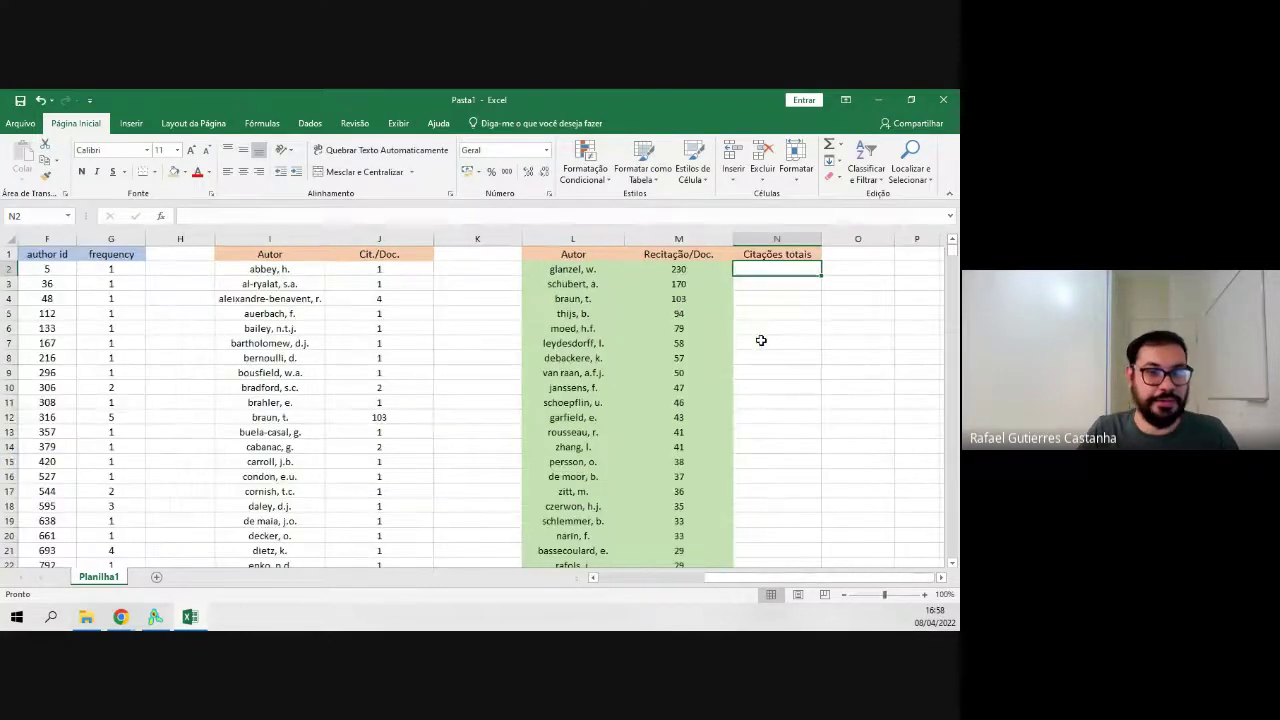
scroll(760, 338, down, 1)
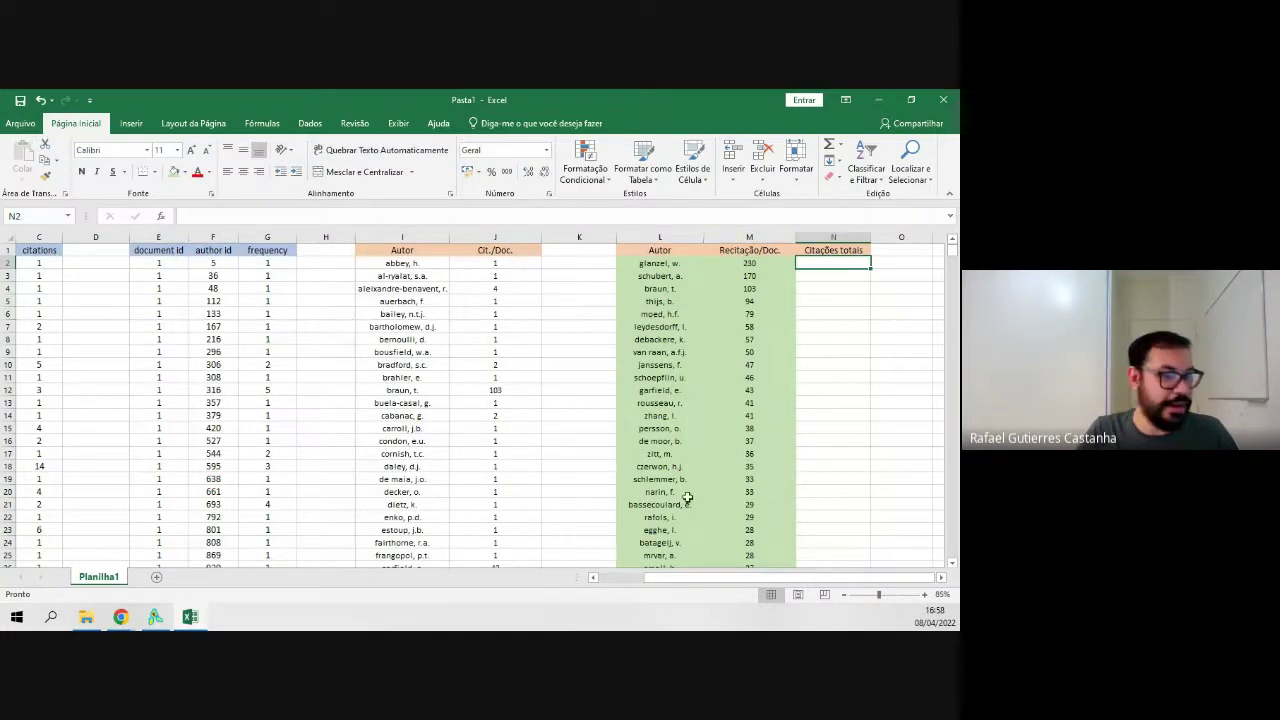
scroll(619, 450, down, 1)
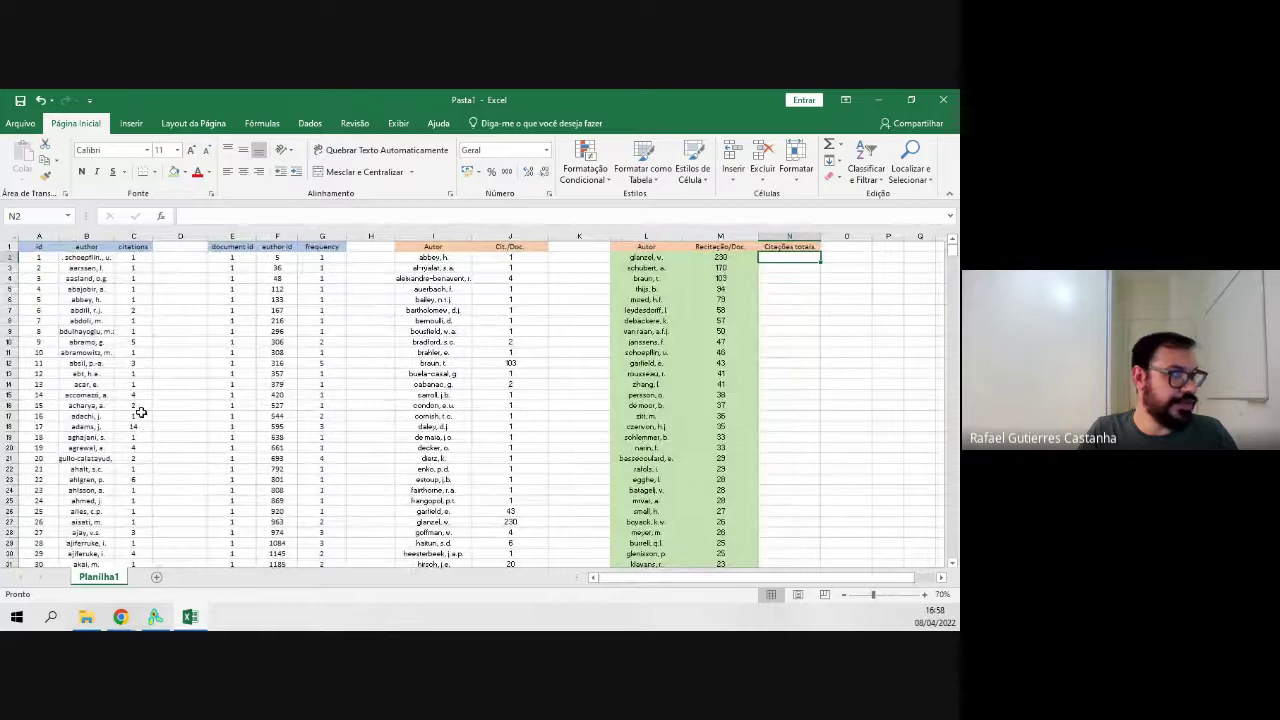
double_click(799, 257)
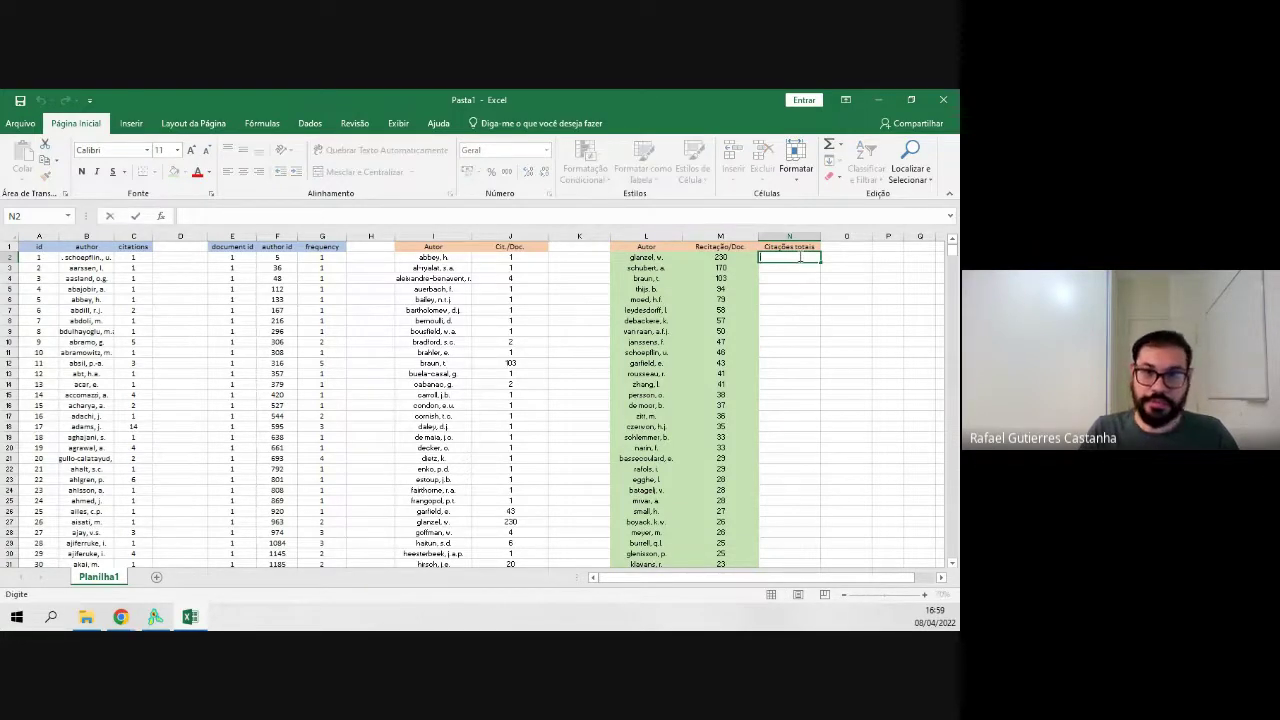
key(Escape)
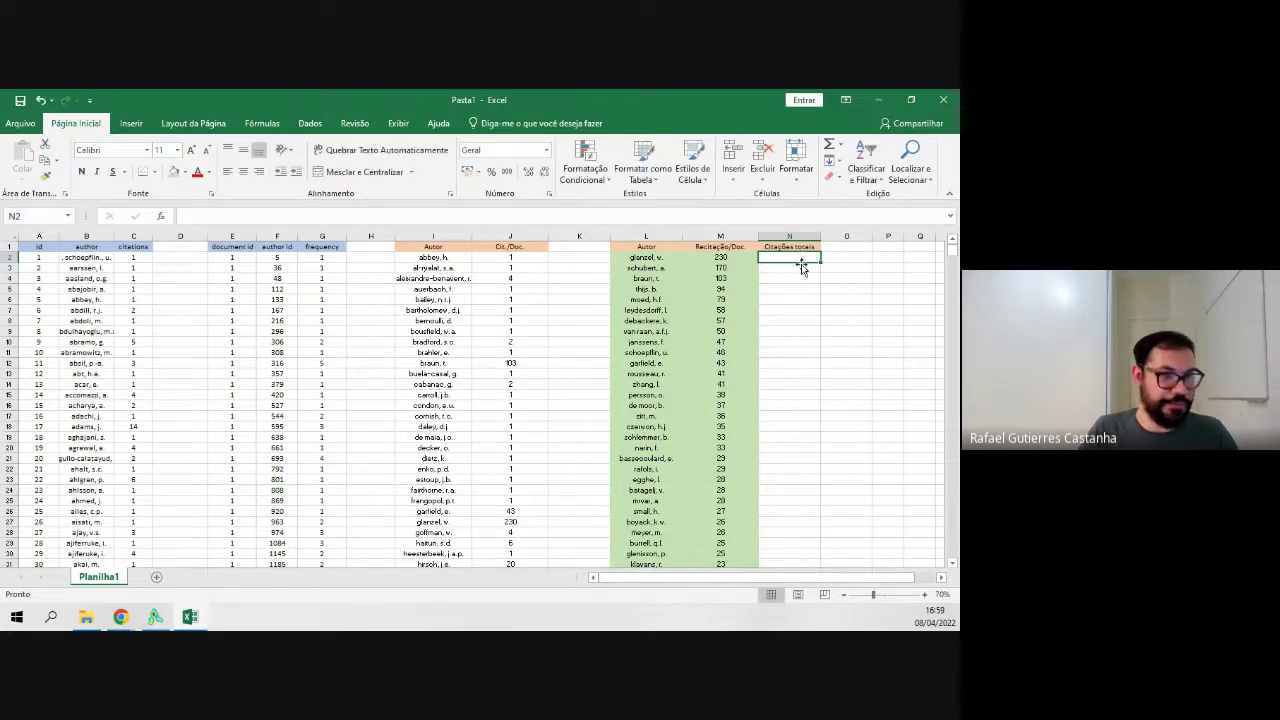
scroll(801, 263, up, 1)
scroll(801, 263, up, 1)
drag(691, 577, 645, 583)
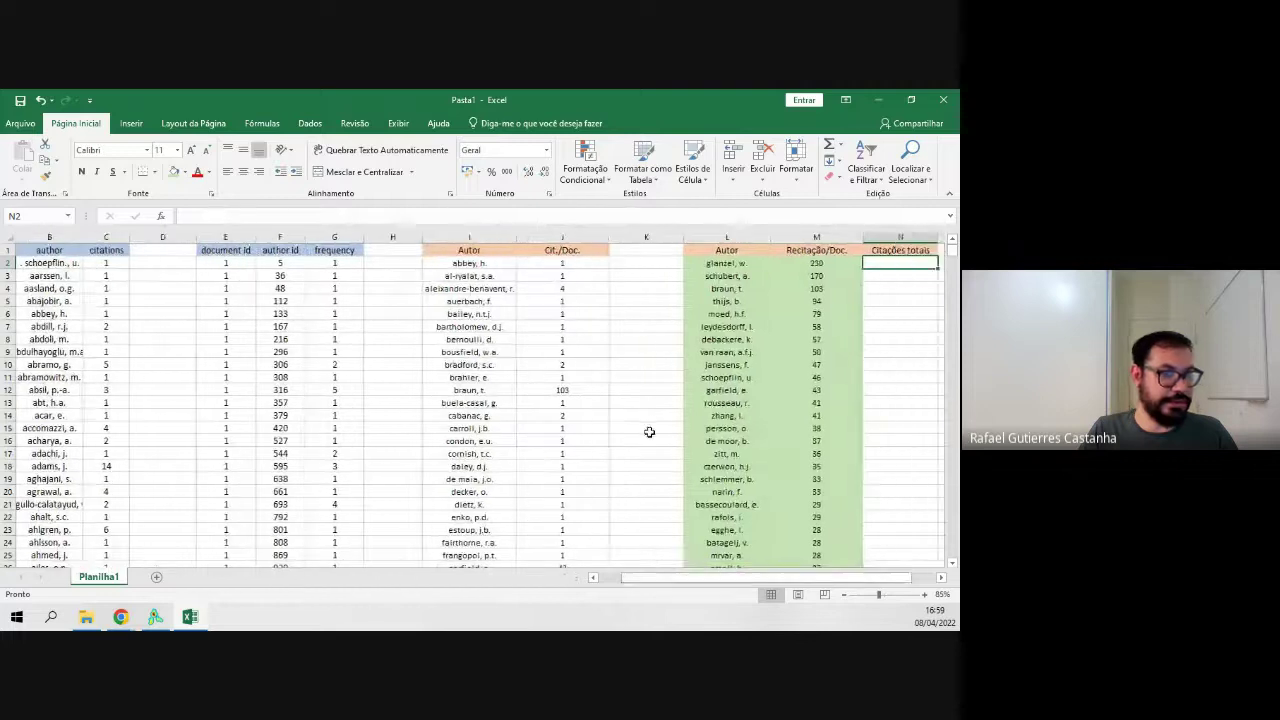
scroll(649, 429, down, 1)
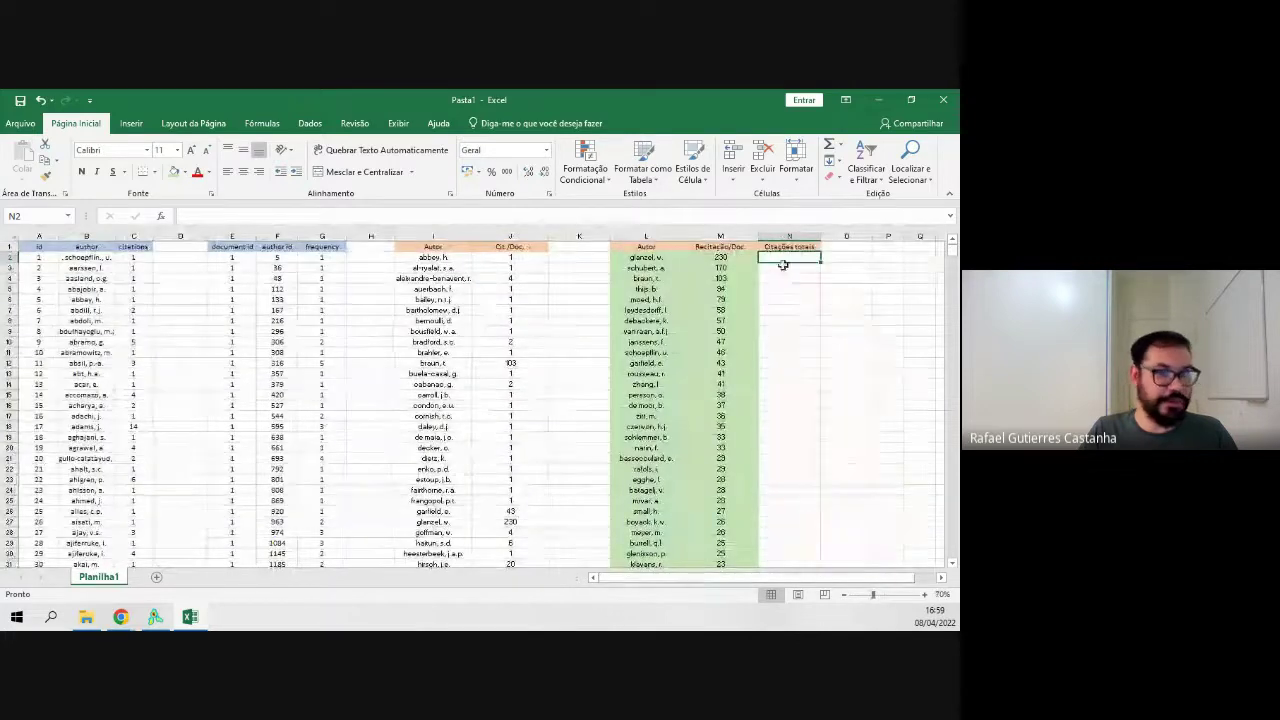
Enter =PROCV(L2;B:C;2;0) in N2 to look up the first author's total citations from the author and citations columns.
double_click(784, 257)
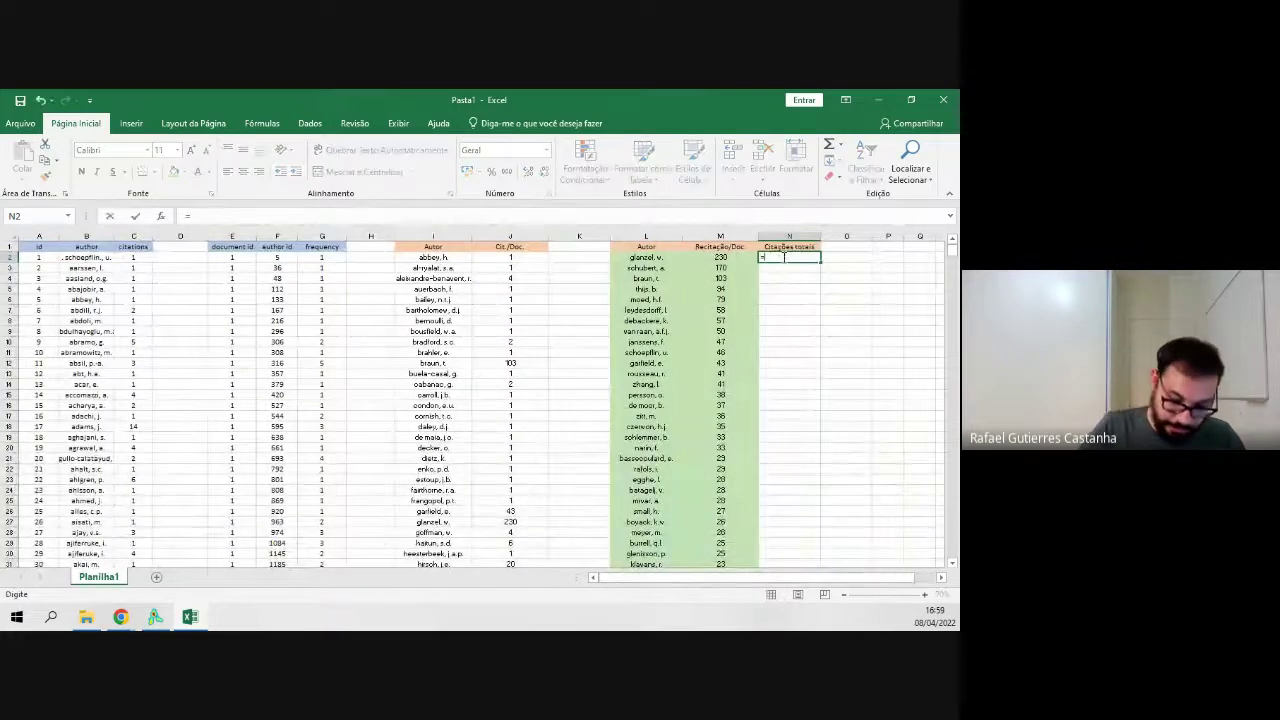
text(=PROCV)
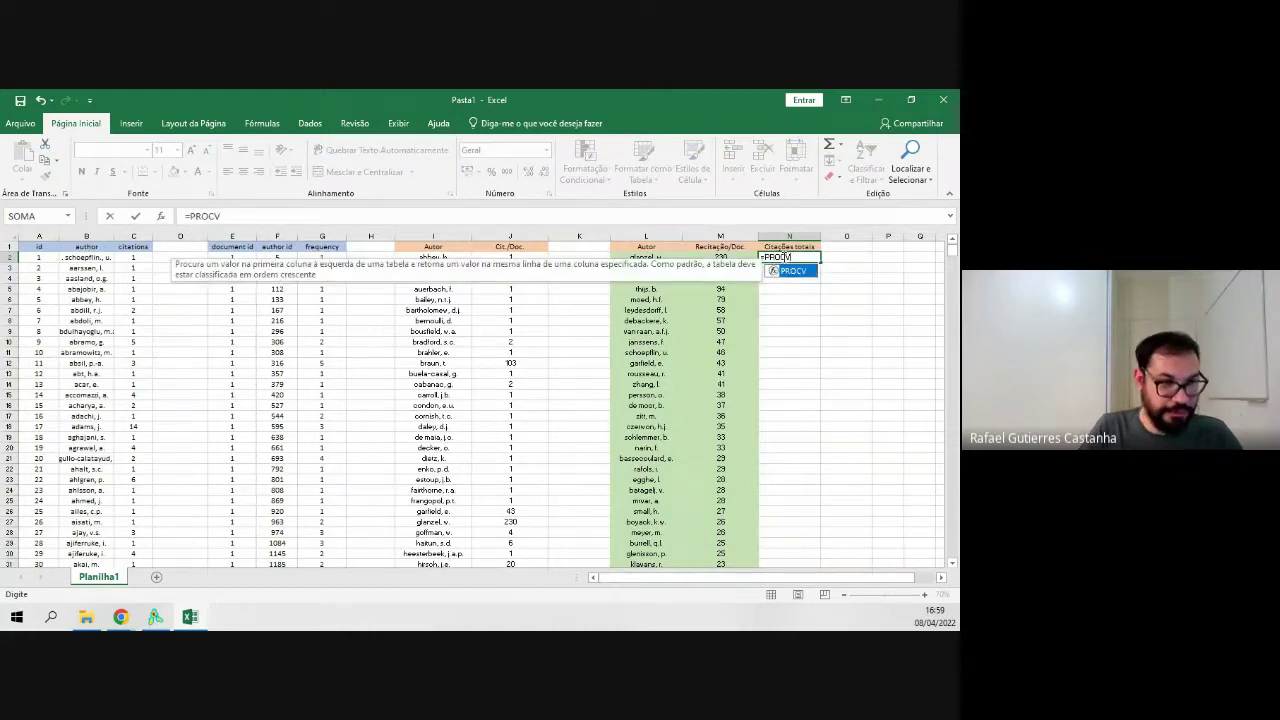
text(()
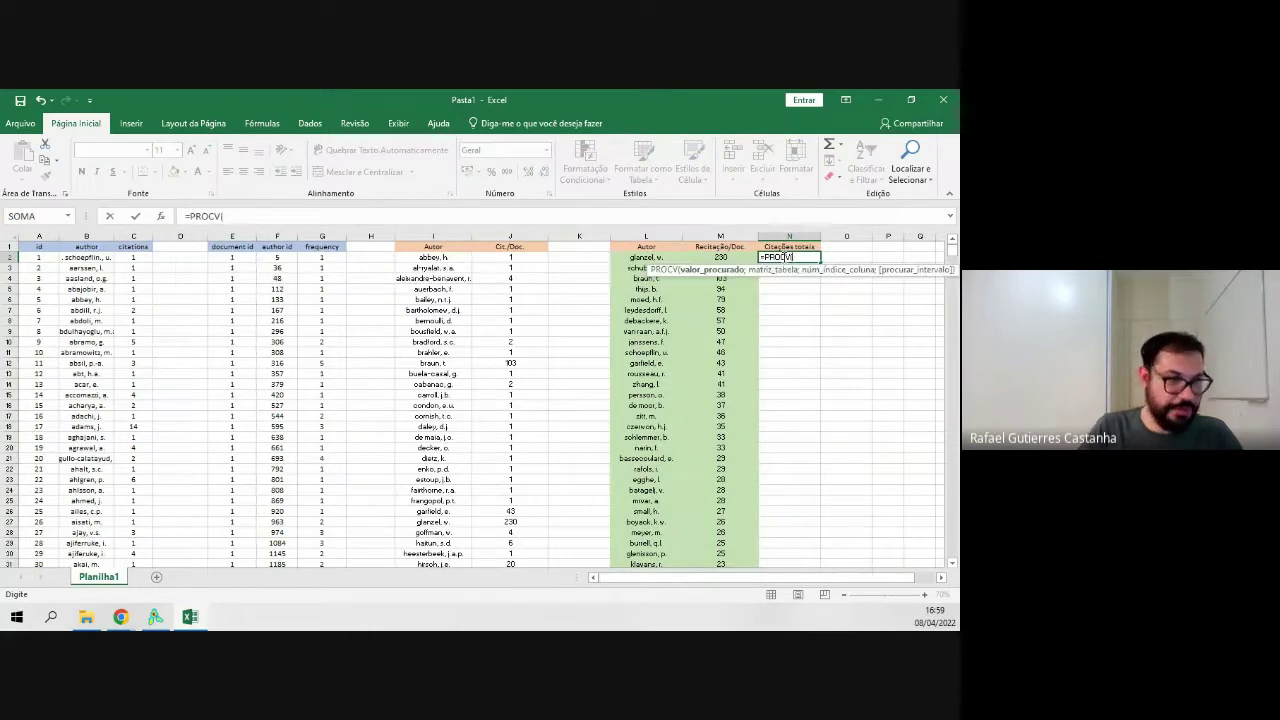
click(655, 258)
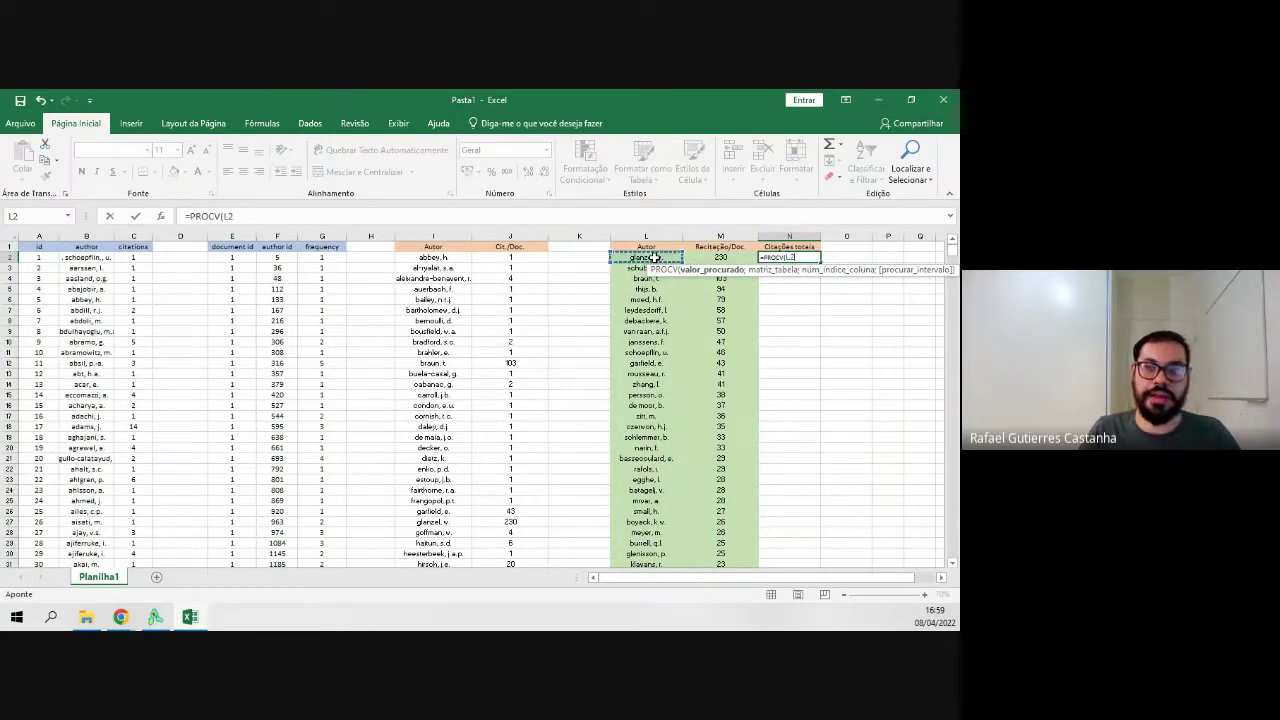
text(;)
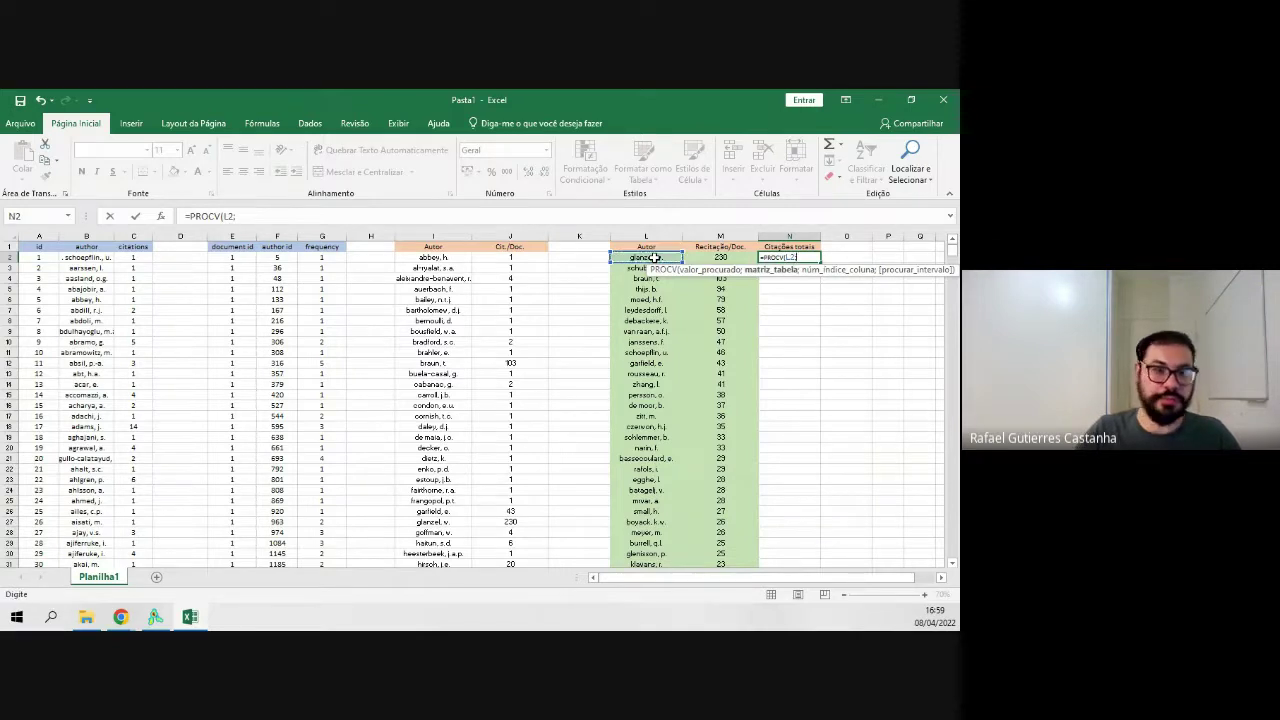
click(102, 234)
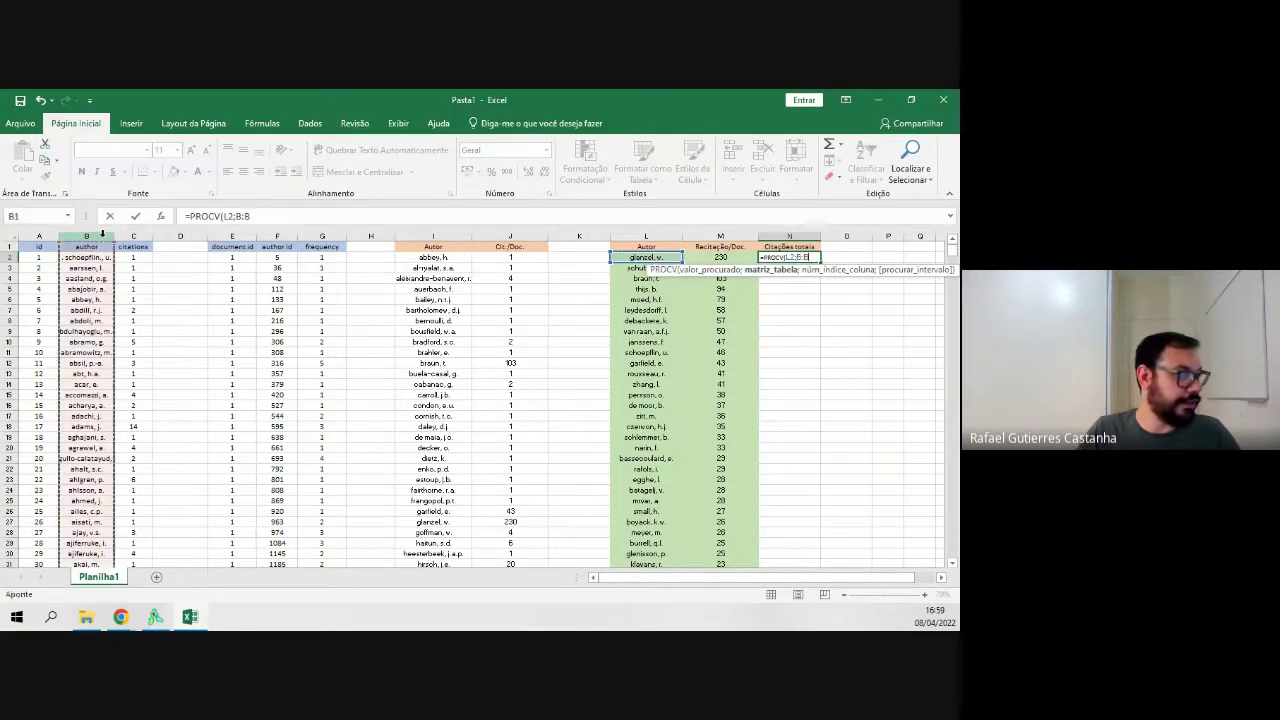
key(shift+Right)
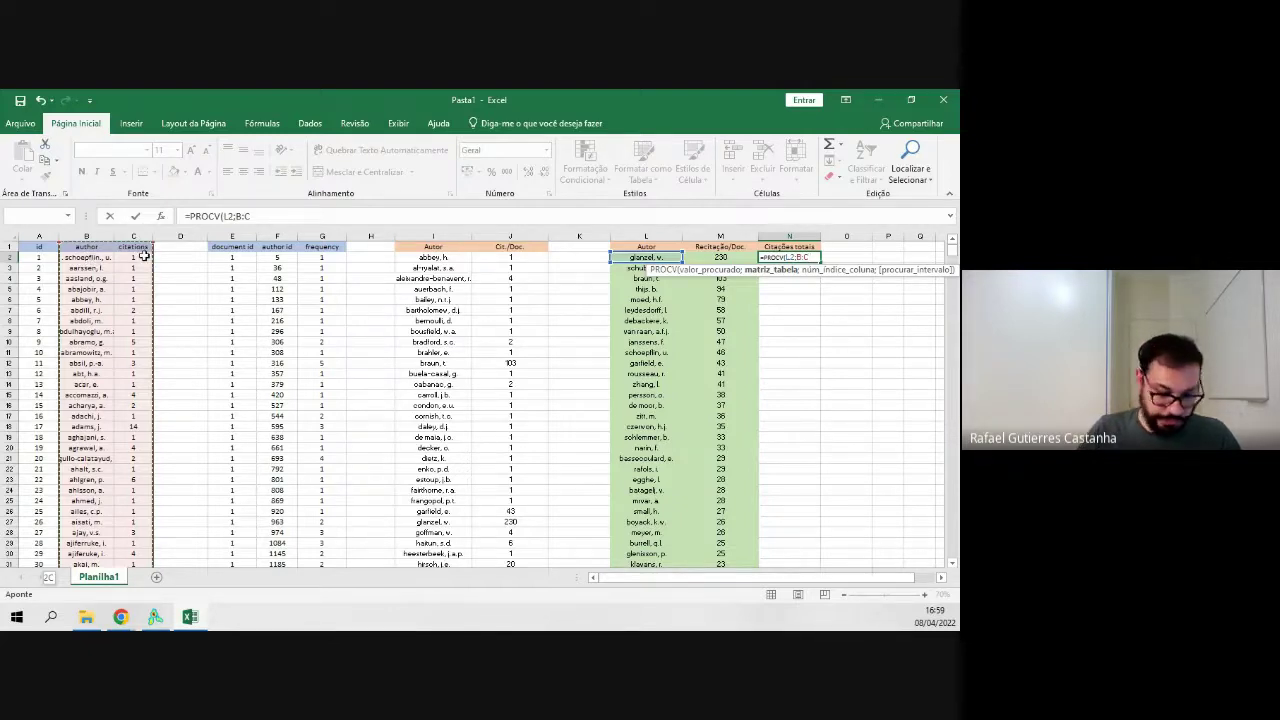
text(;)
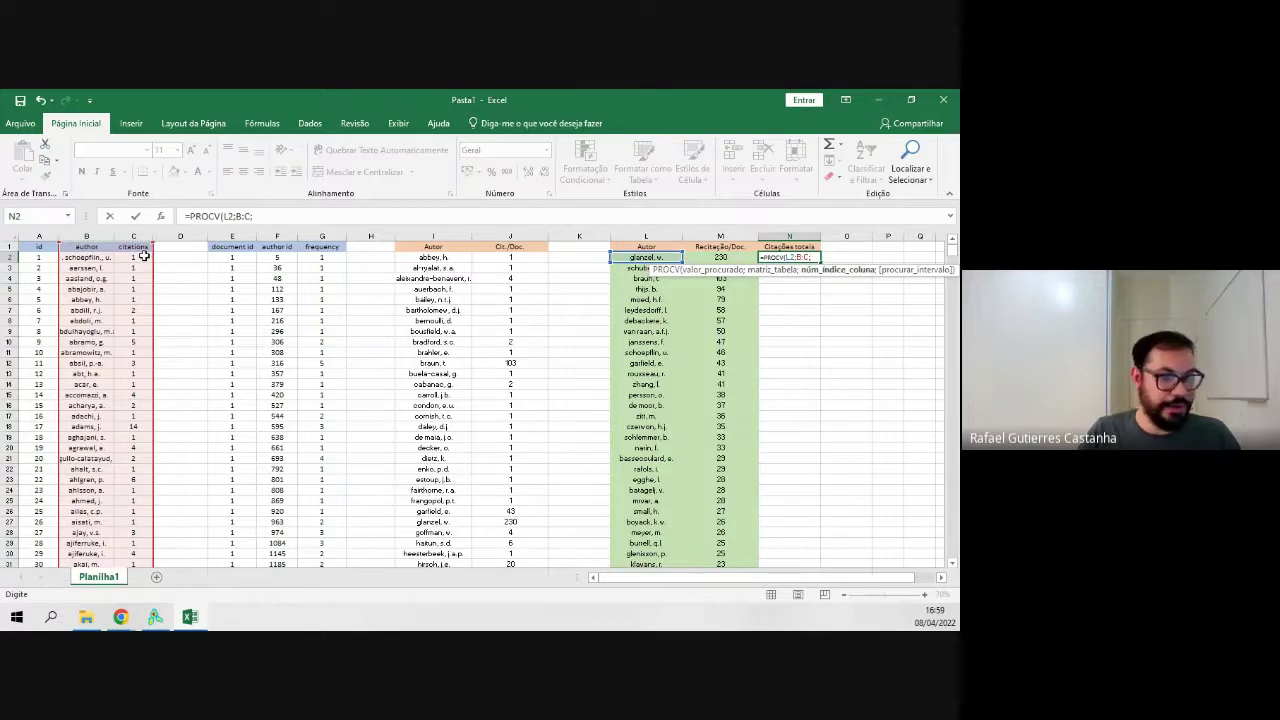
text(2)
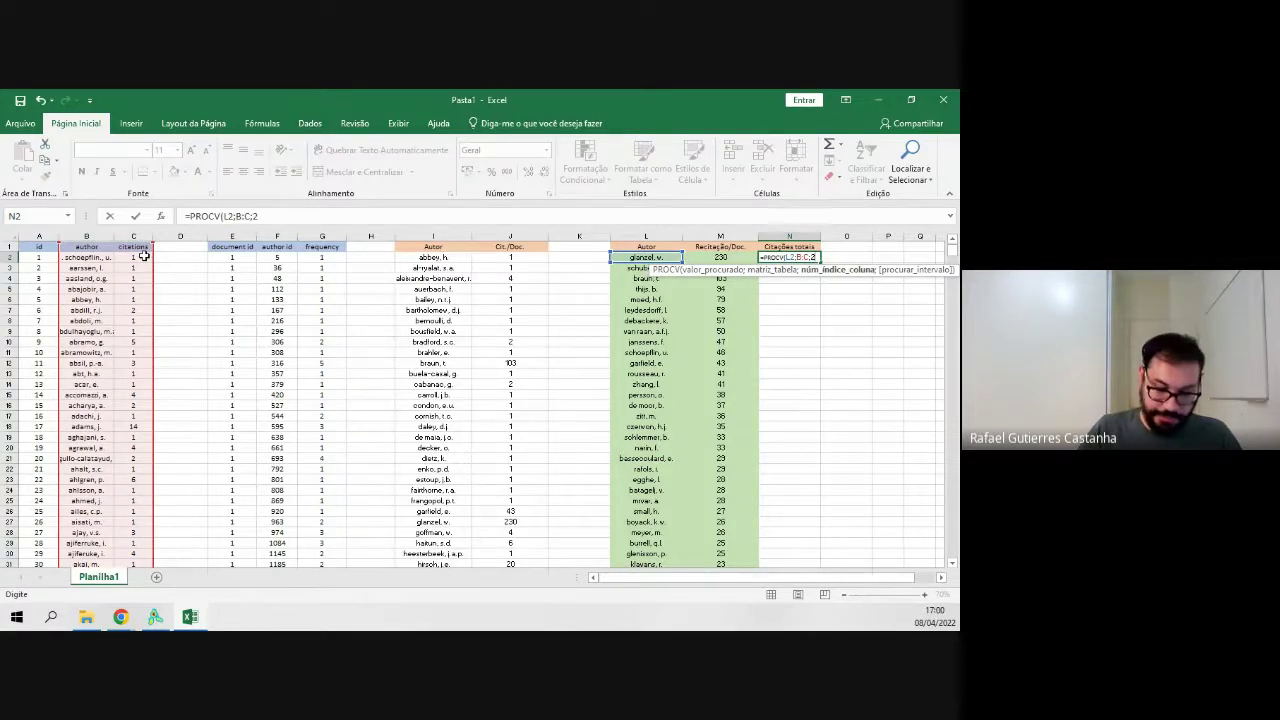
text(;)
text(0))
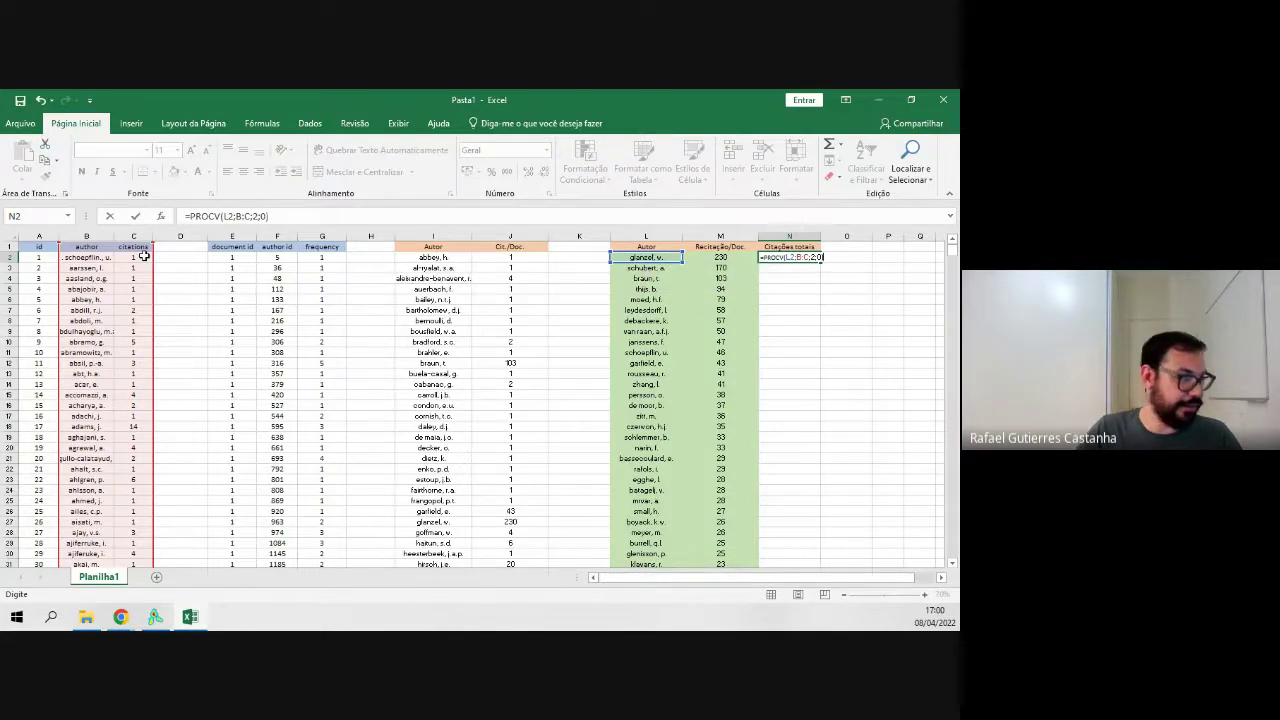
key(Return)
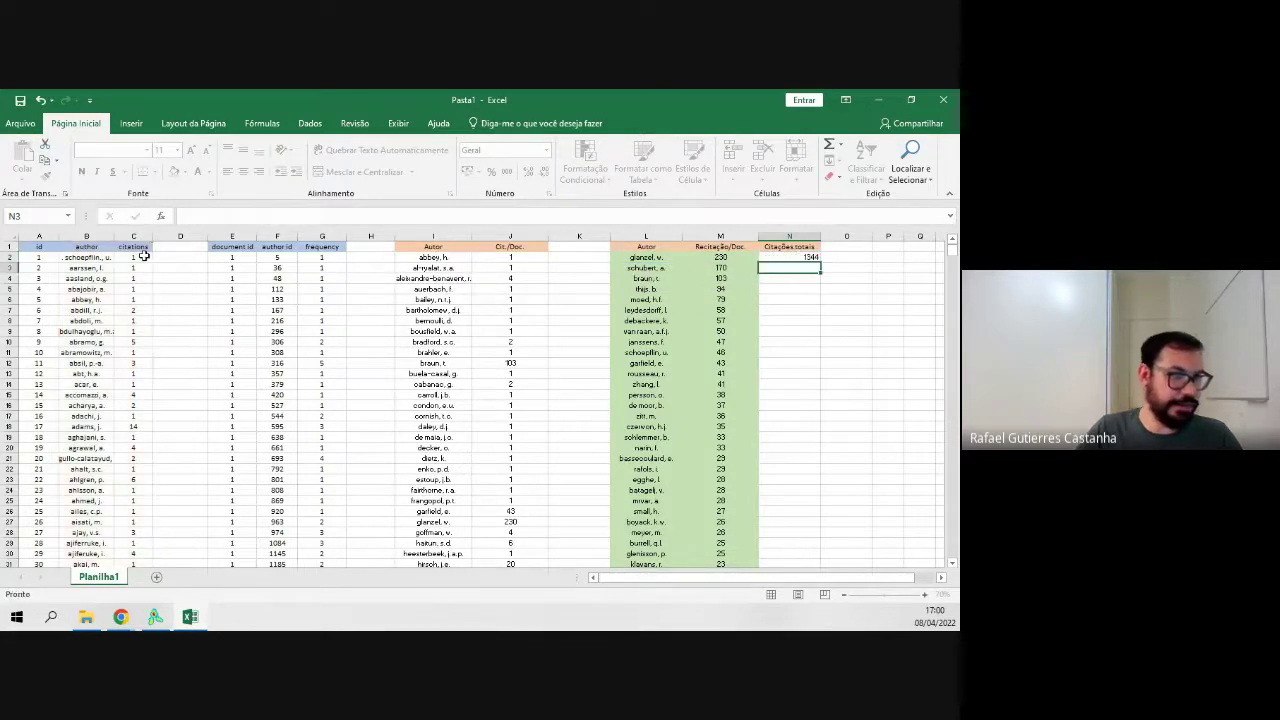
Center the contents of the Citações totais column N horizontally.
click(806, 258)
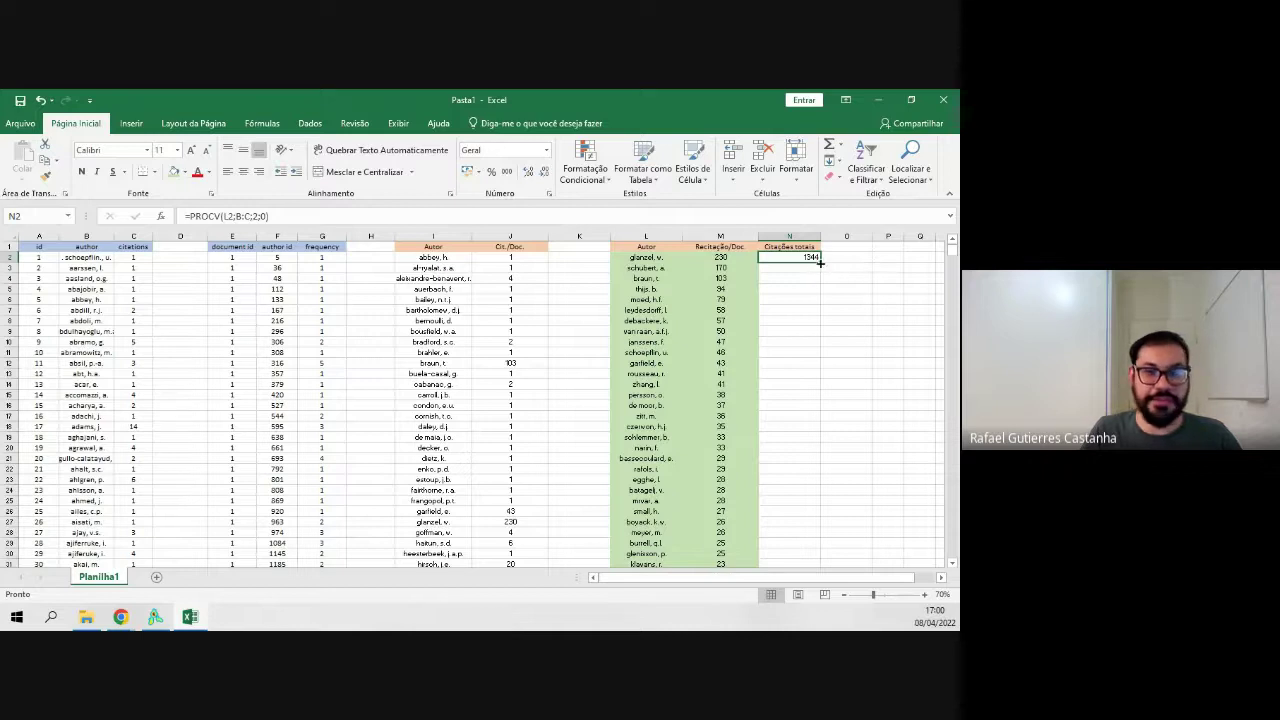
ctrl+scroll(803, 294, up, 2)
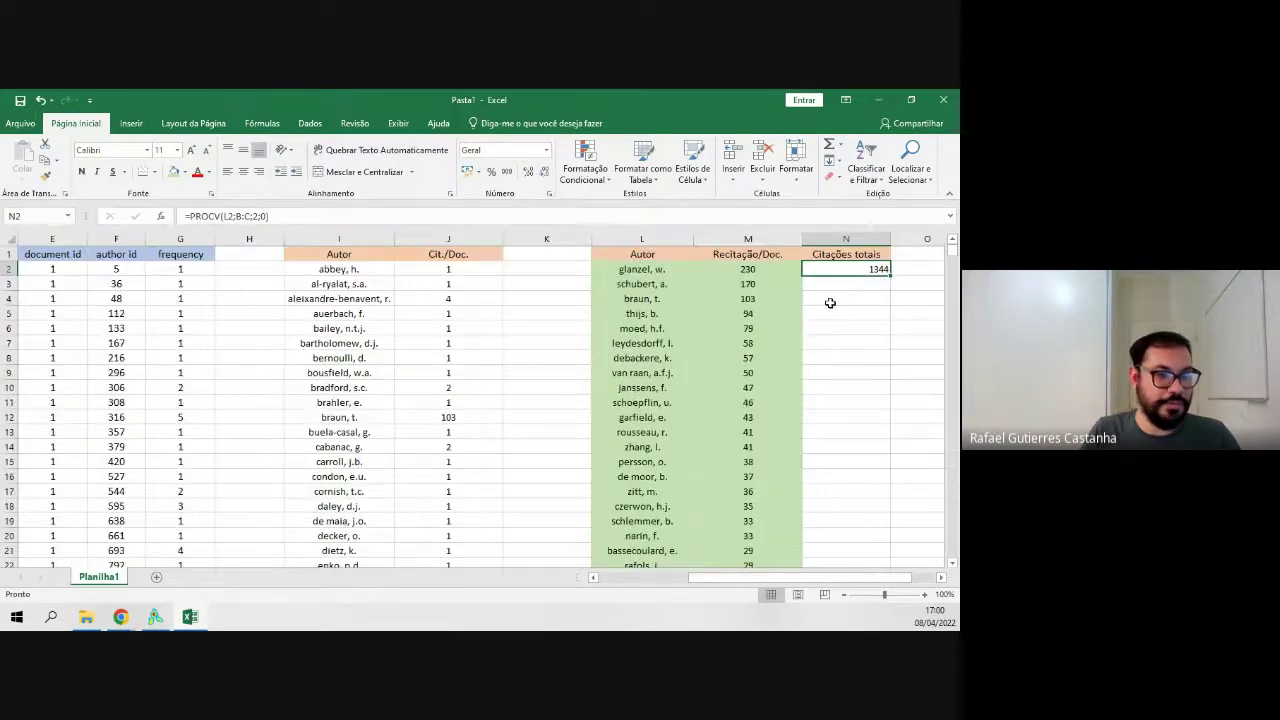
drag(754, 584, 775, 584)
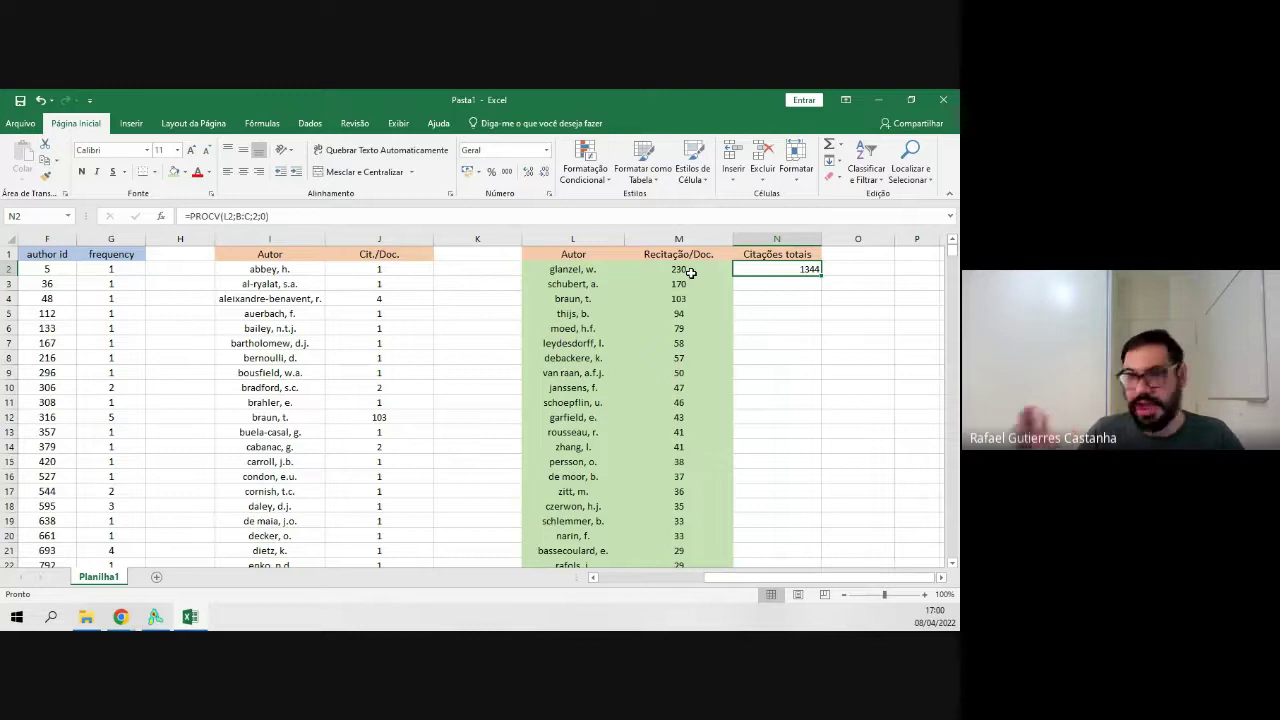
click(776, 239)
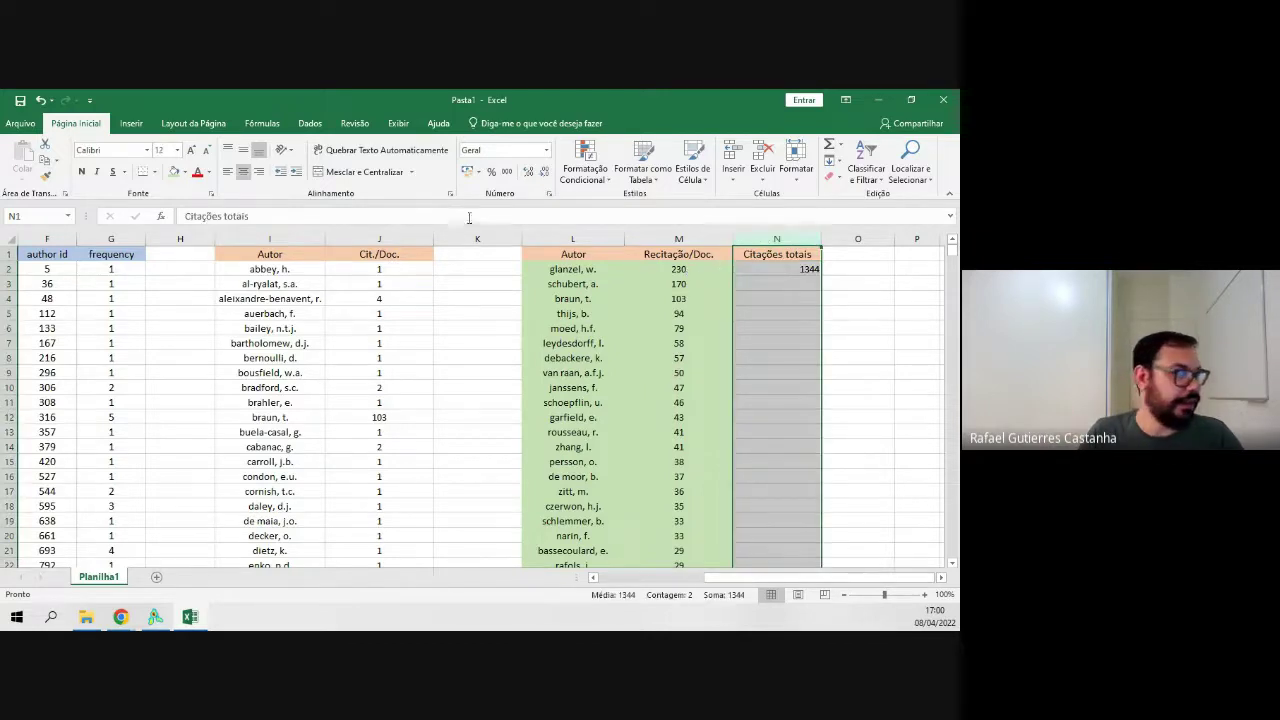
click(242, 173)
click(243, 173)
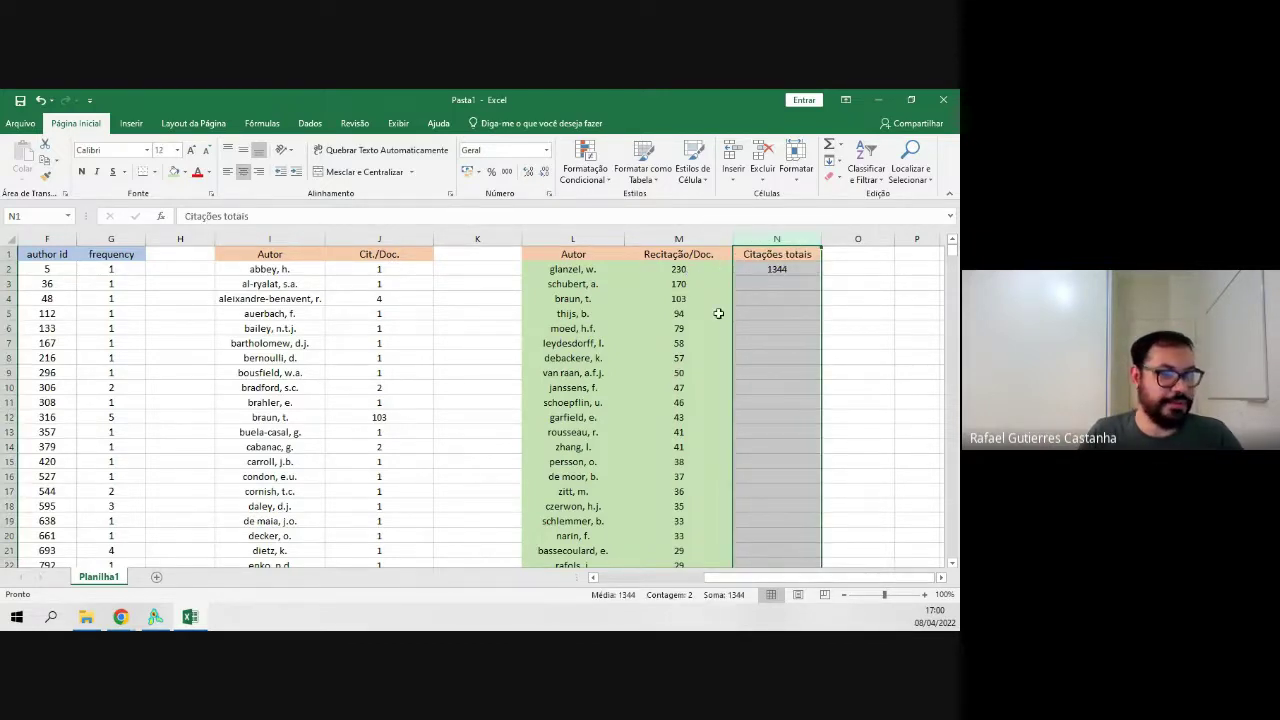
click(832, 297)
Fill the PROCV formula from N2 down the Citações totais column for every author in the table.
click(800, 270)
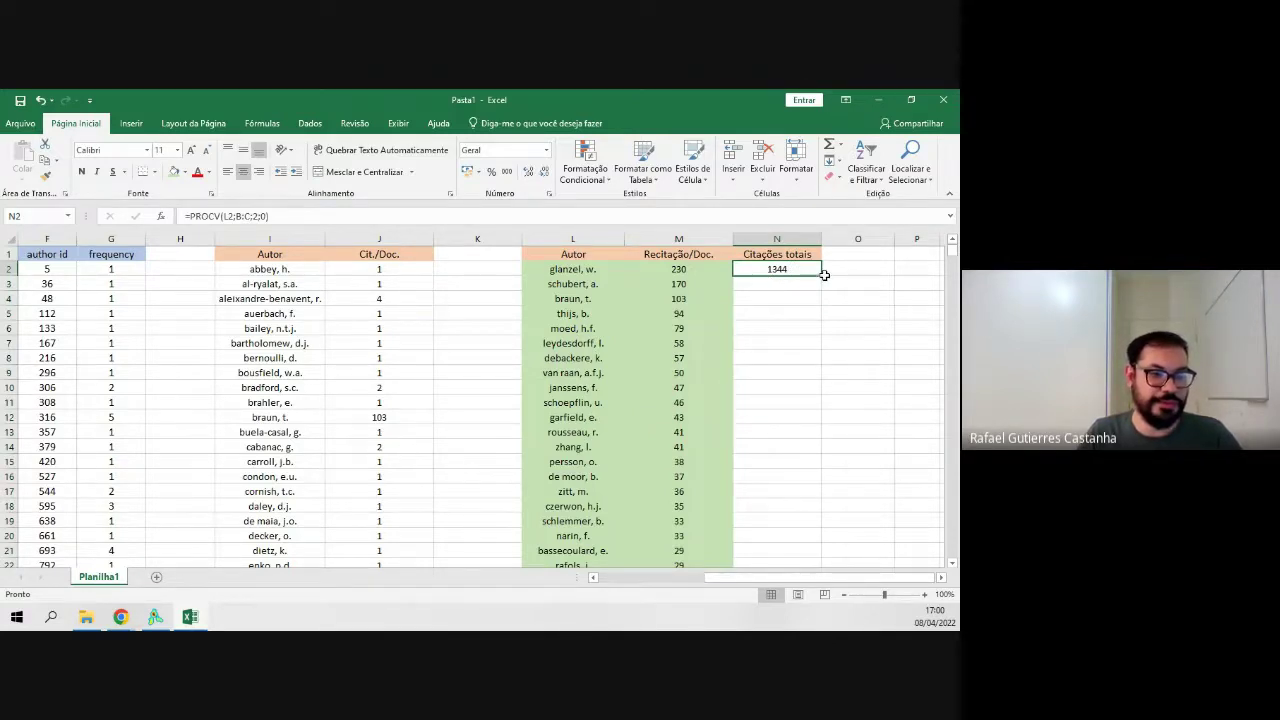
double_click(820, 277)
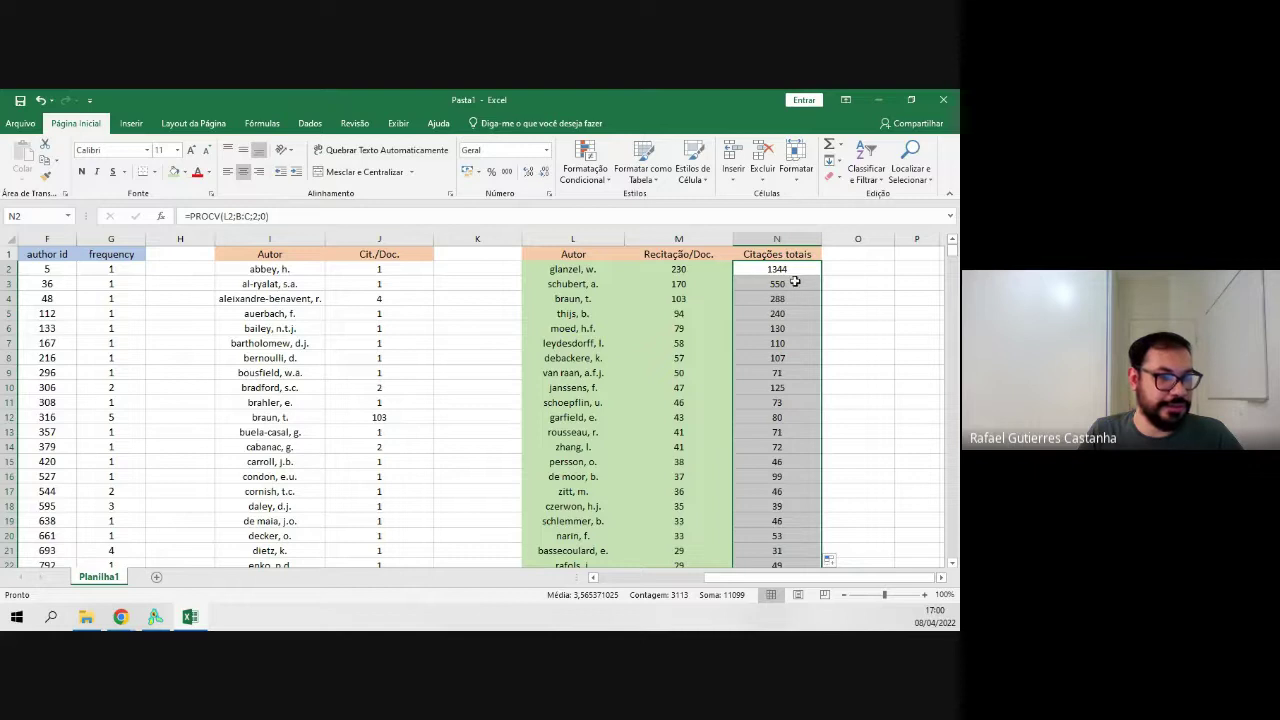
click(836, 300)
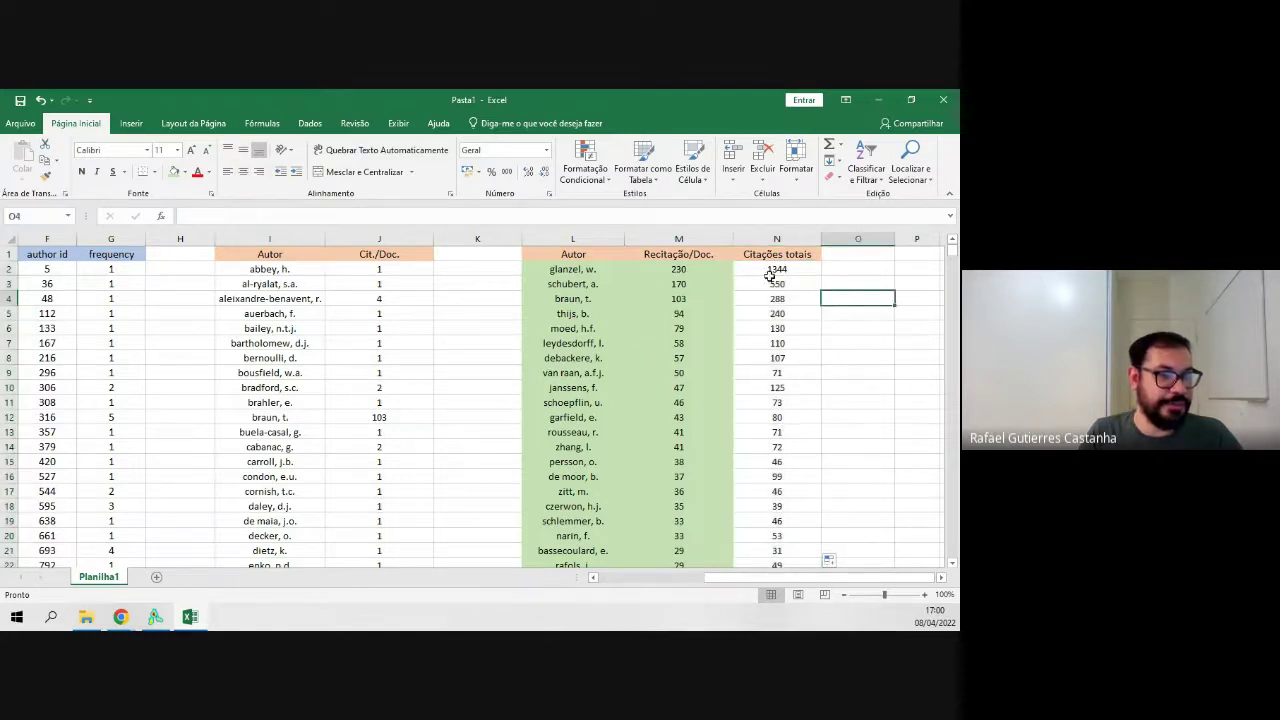
Compare the Recitação/Doc. values with the Citações totais values down the ranked author table in columns L to N.
drag(575, 270, 678, 282)
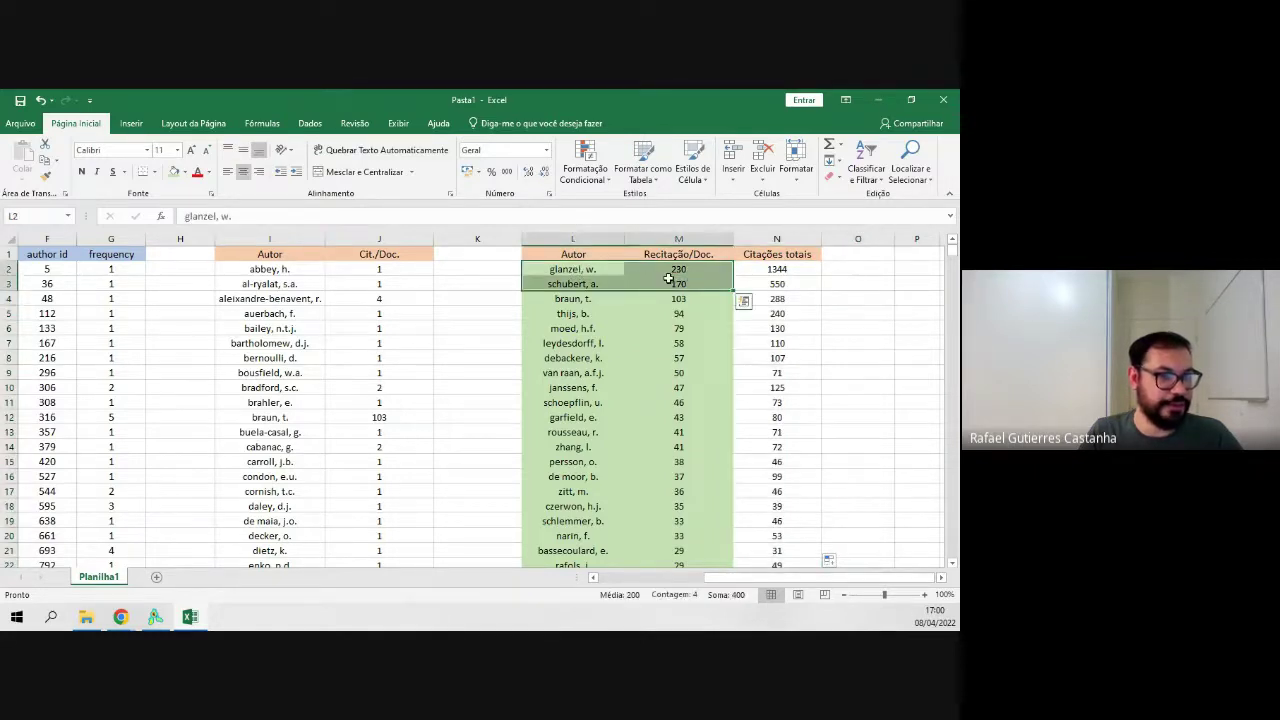
scroll(668, 286, down, 14)
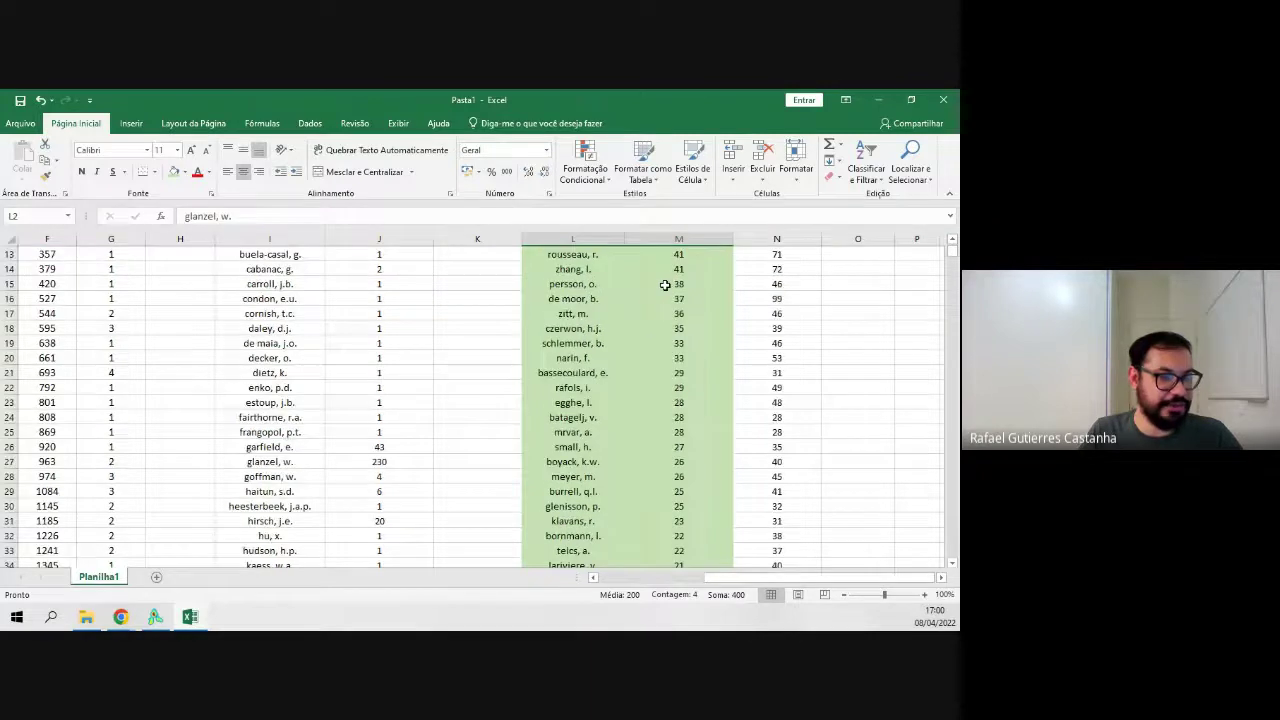
scroll(665, 287, down, 20)
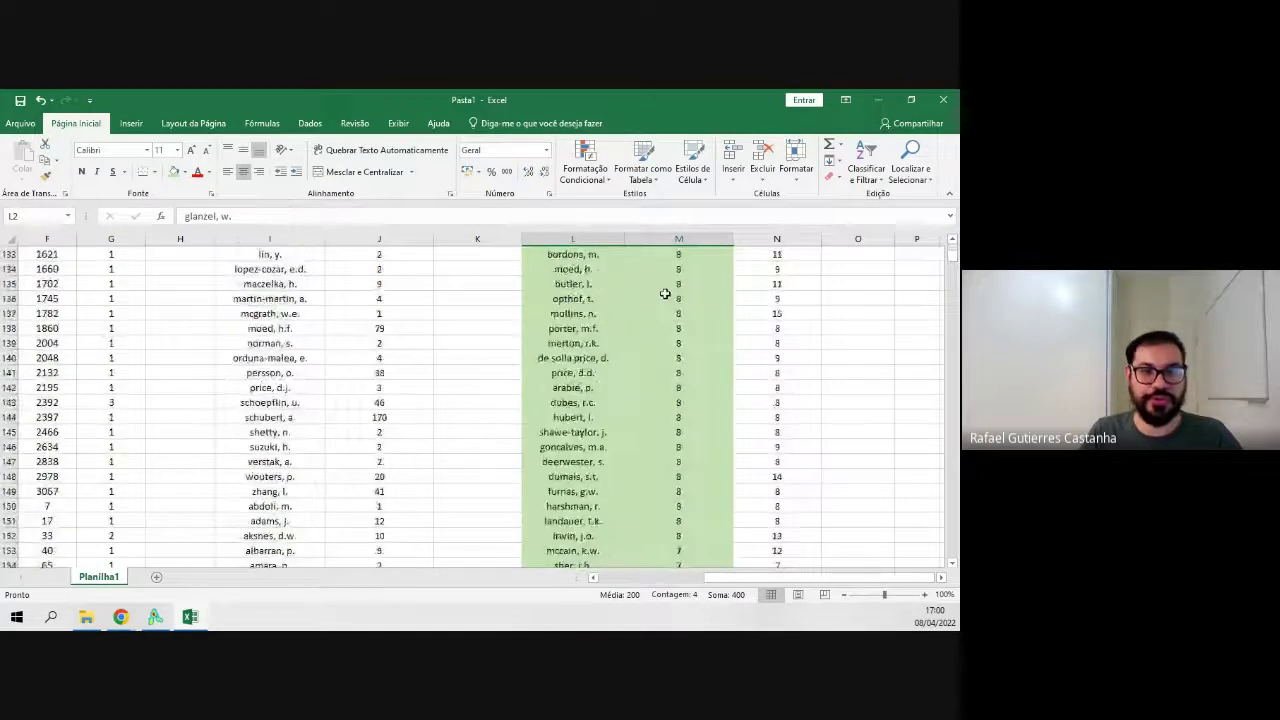
scroll(665, 294, down, 20)
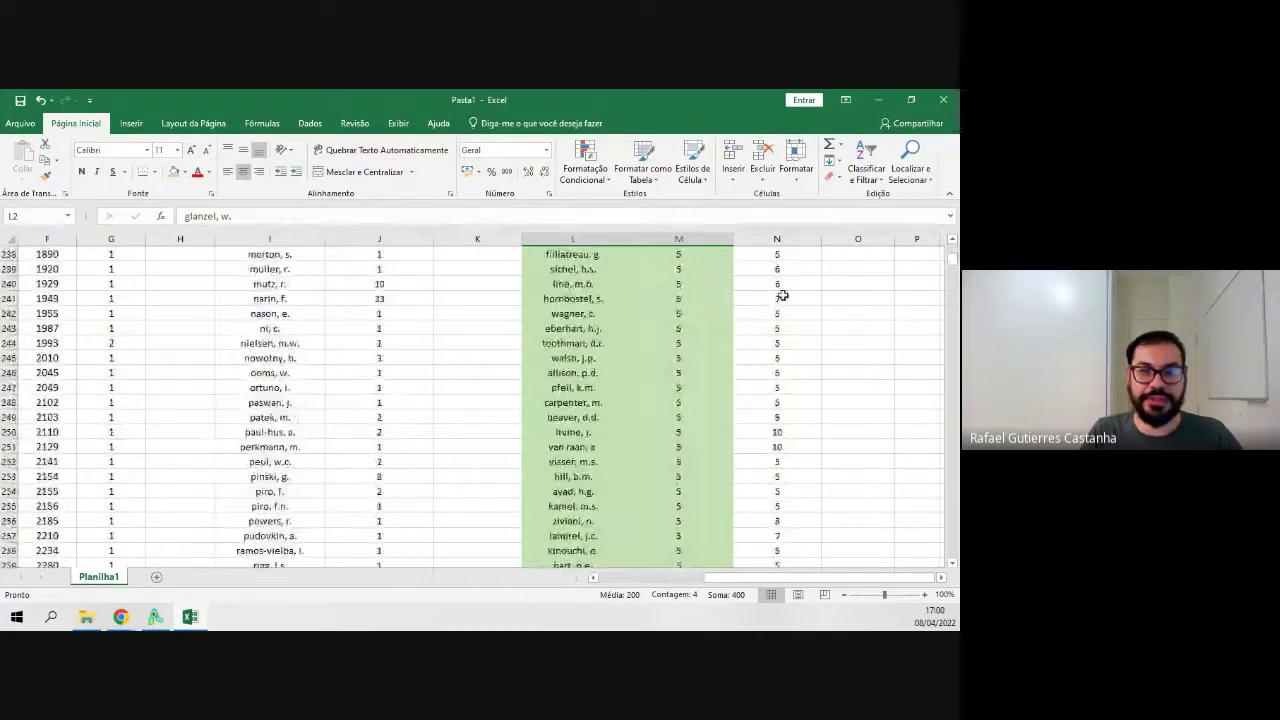
drag(953, 280, 940, 229)
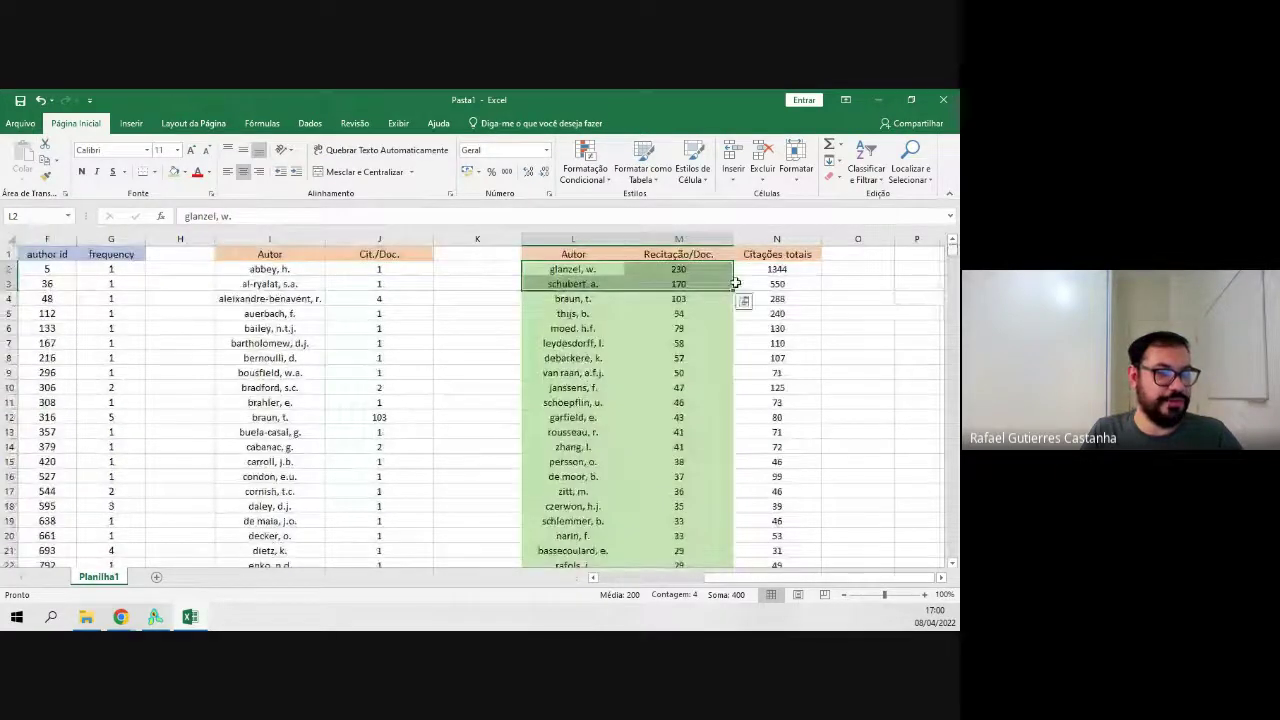
click(860, 284)
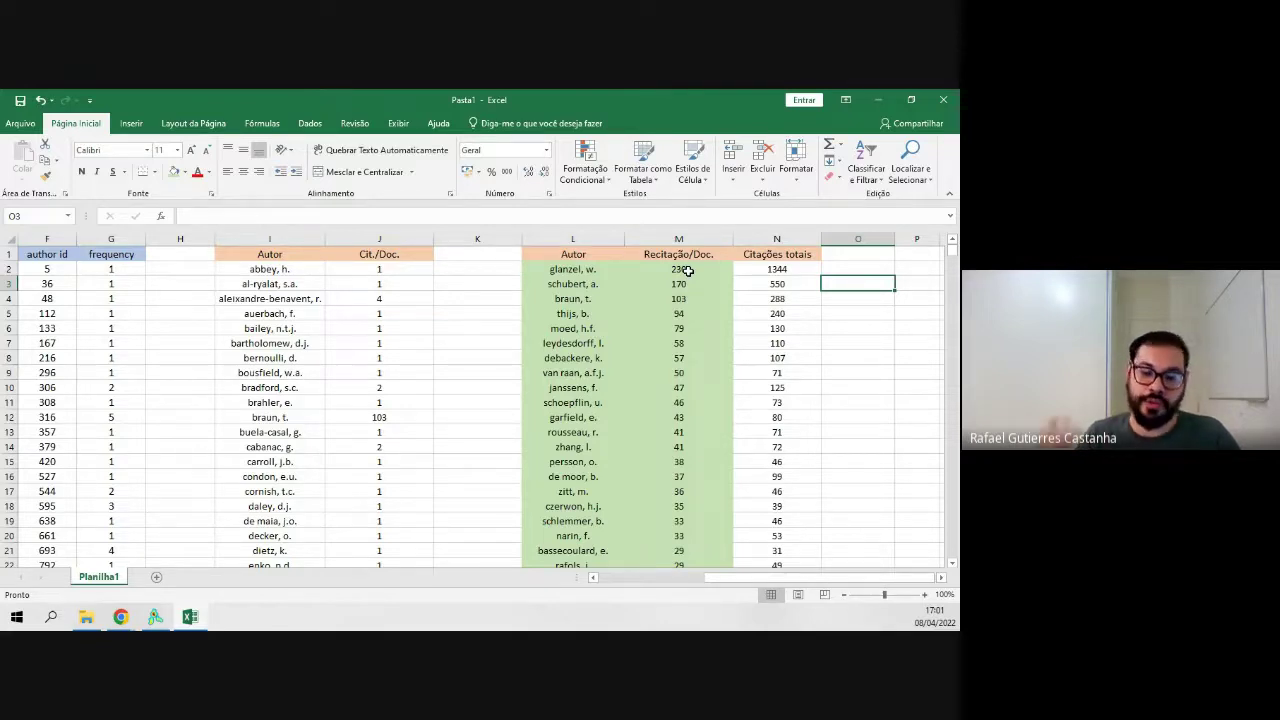
click(777, 239)
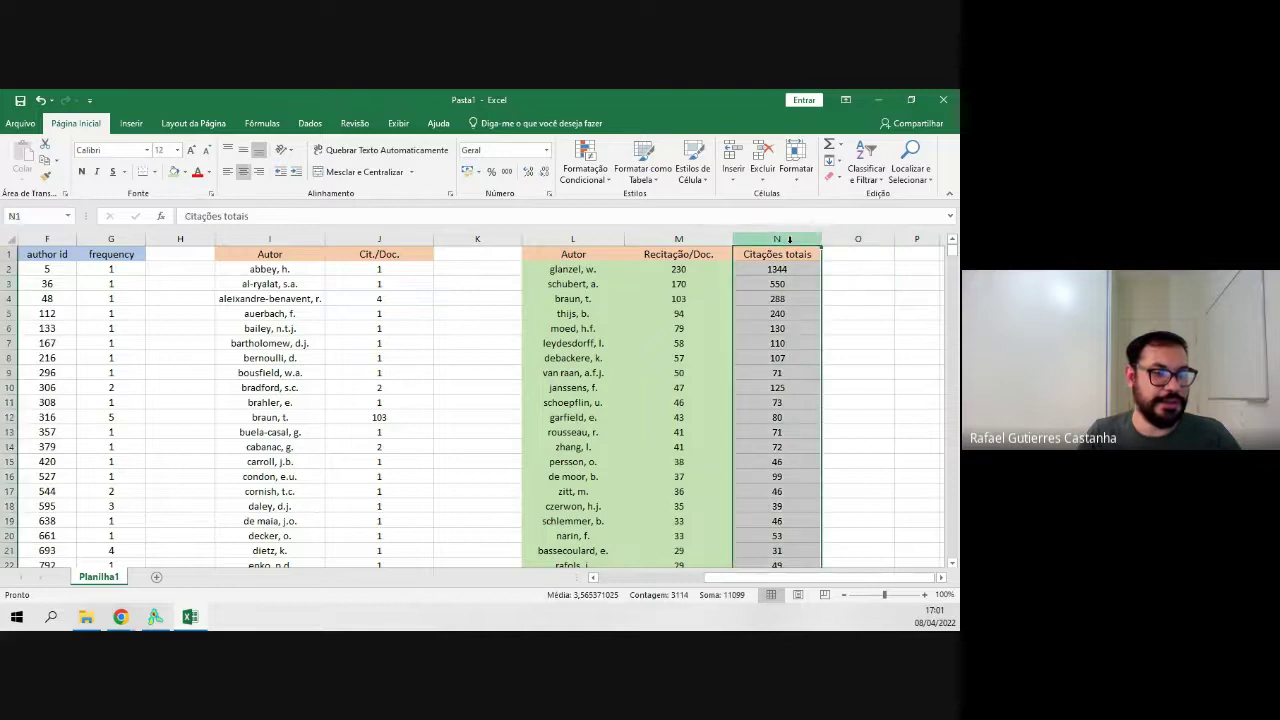
click(890, 357)
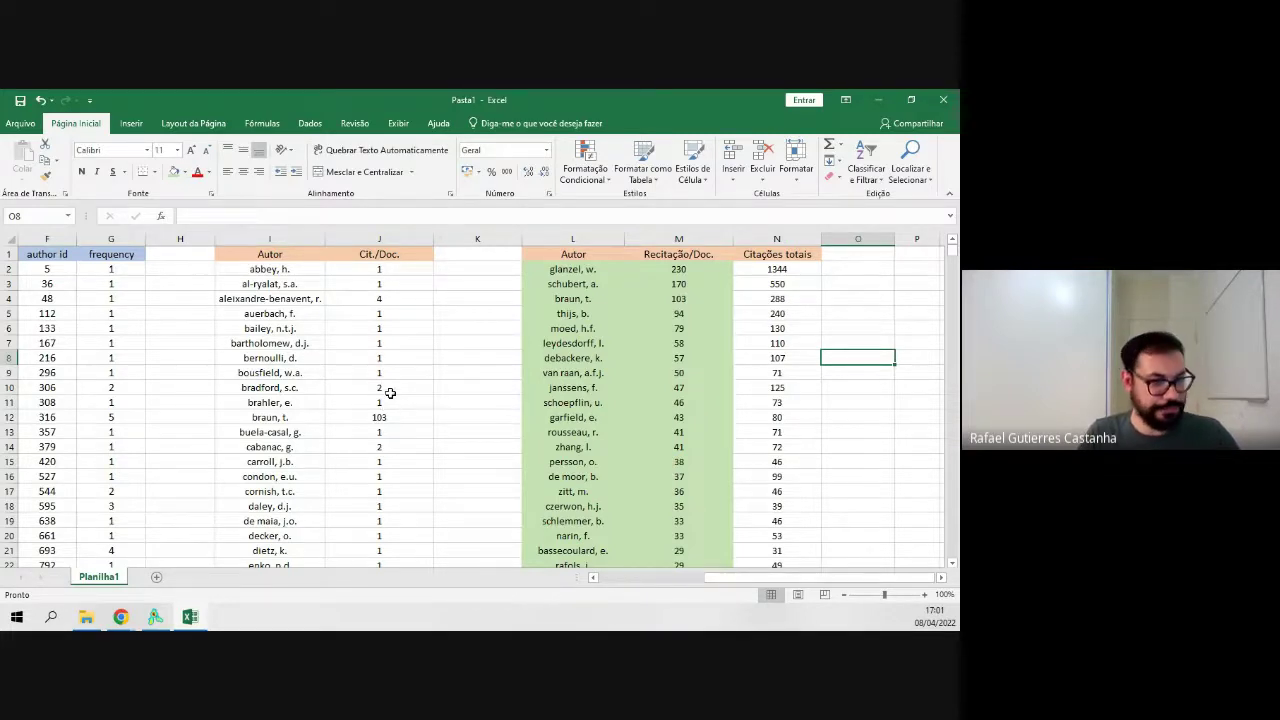
ctrl+scroll(390, 393, down, 1)
drag(680, 577, 648, 486)
ctrl+scroll(648, 486, down, 1)
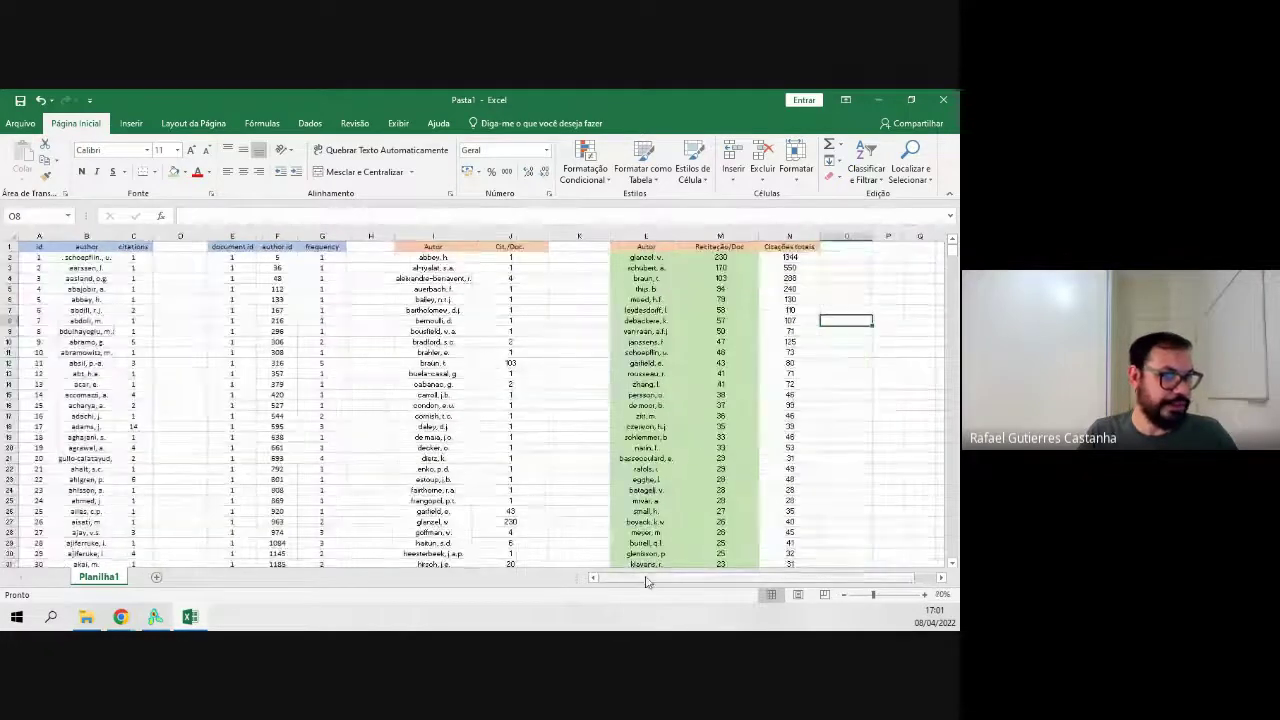
click(646, 583)
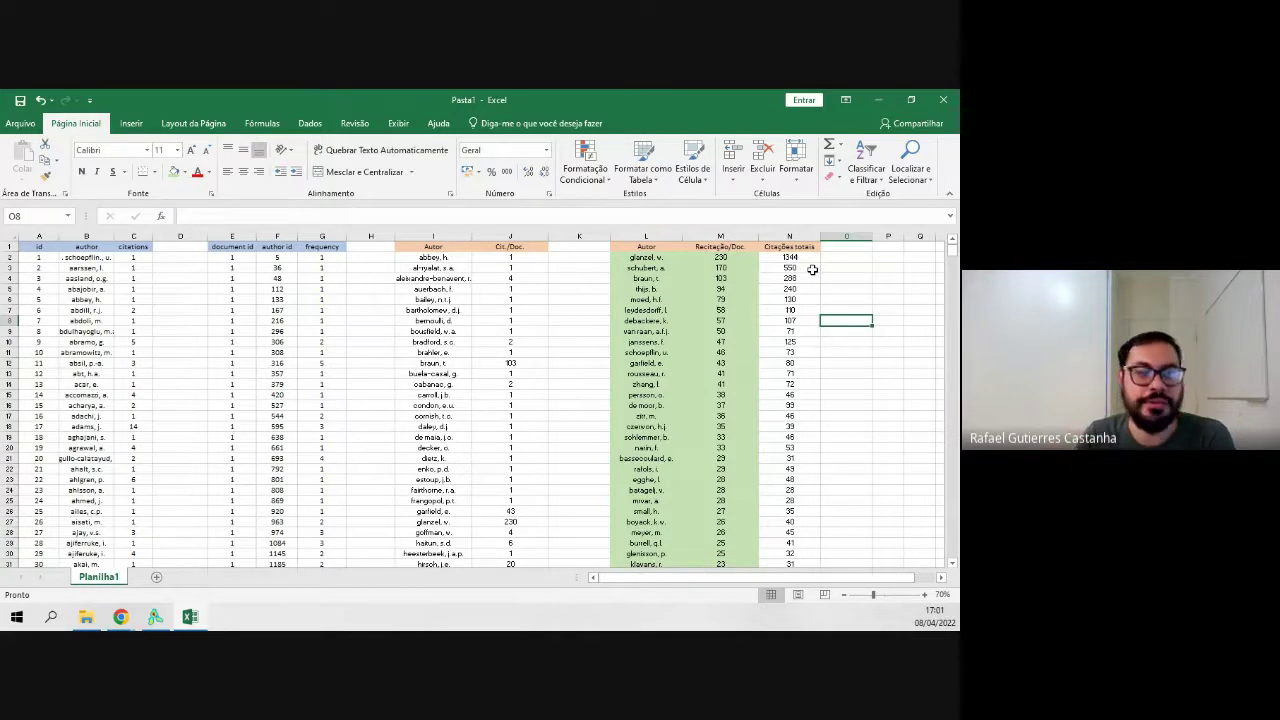
click(650, 236)
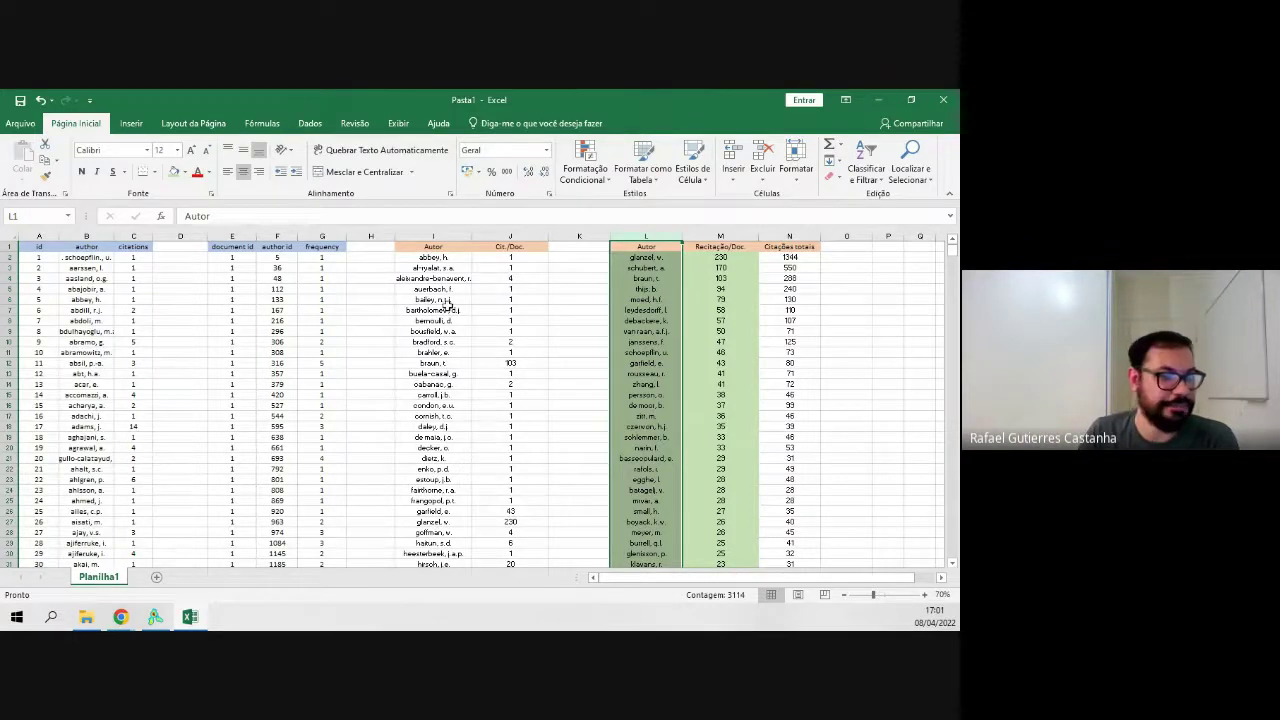
click(846, 248)
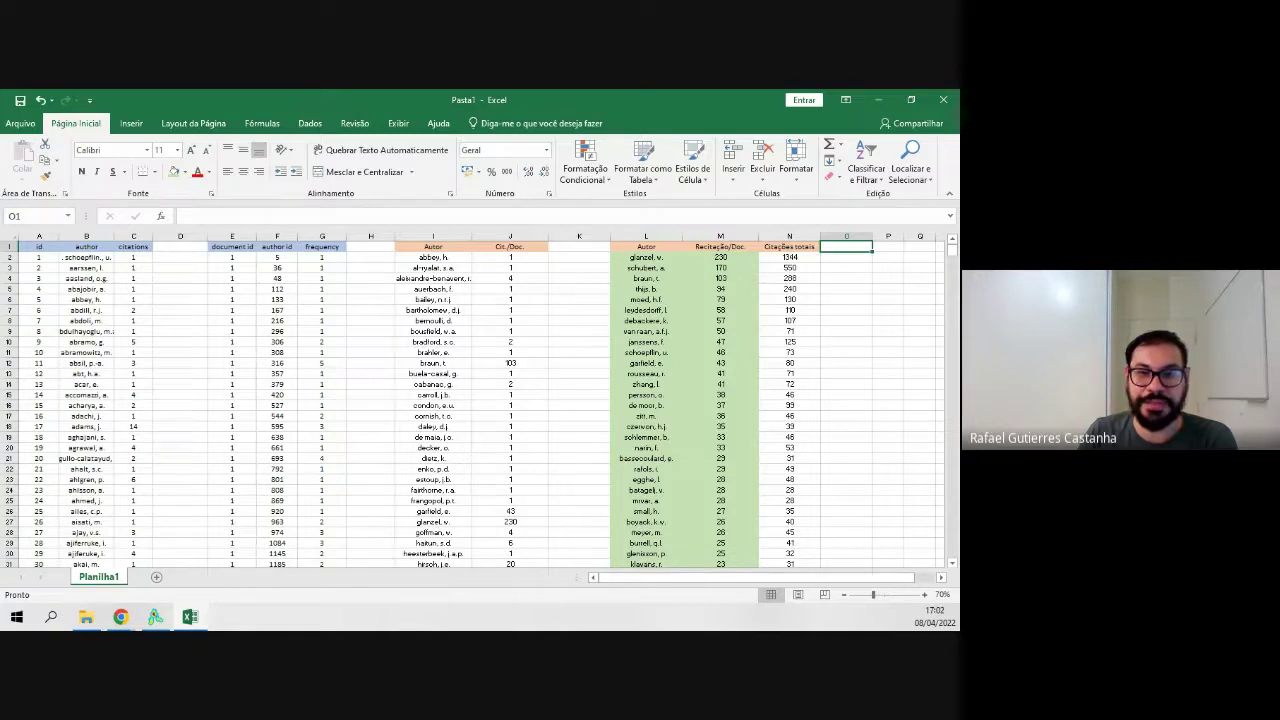
key(alt+Tab)
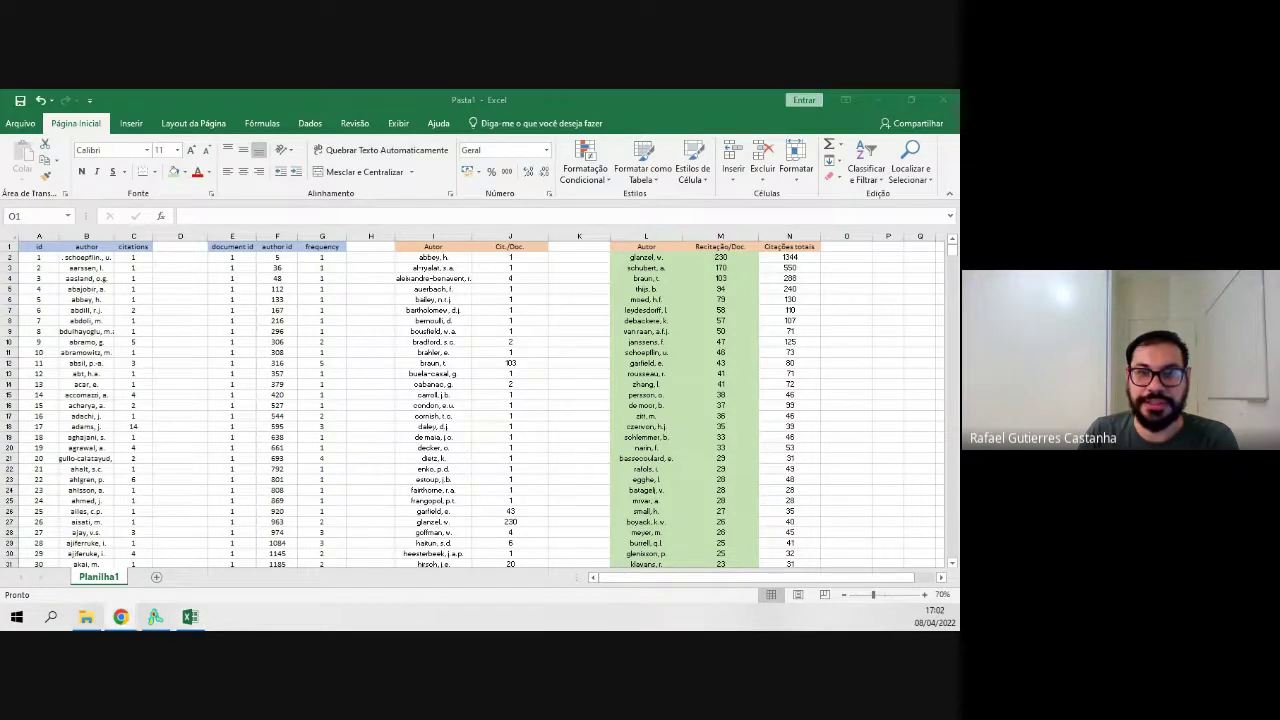